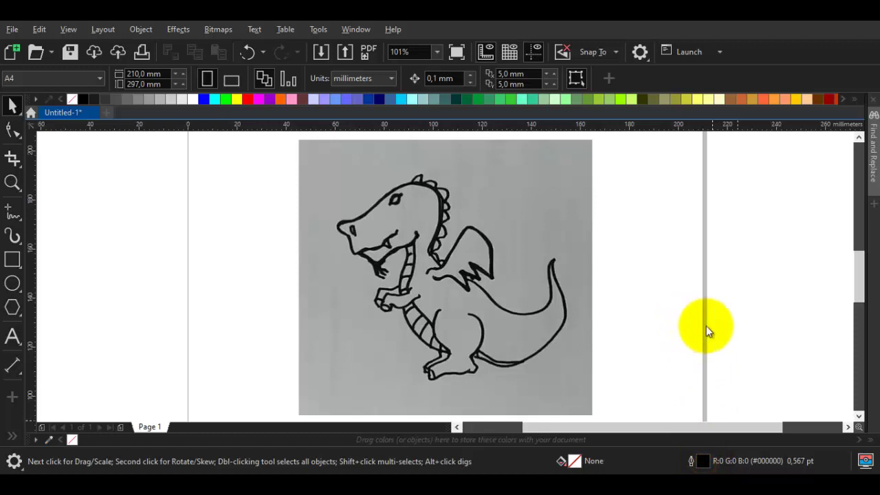
# Set the default outline to a width of 4.0 pt with round line caps
pyautogui.press('F12')
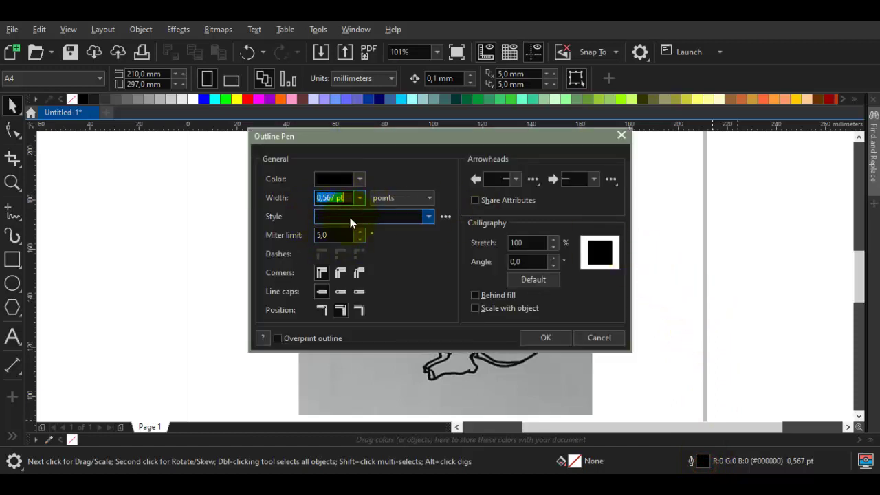
pyautogui.click(360, 198)
pyautogui.click(330, 290)
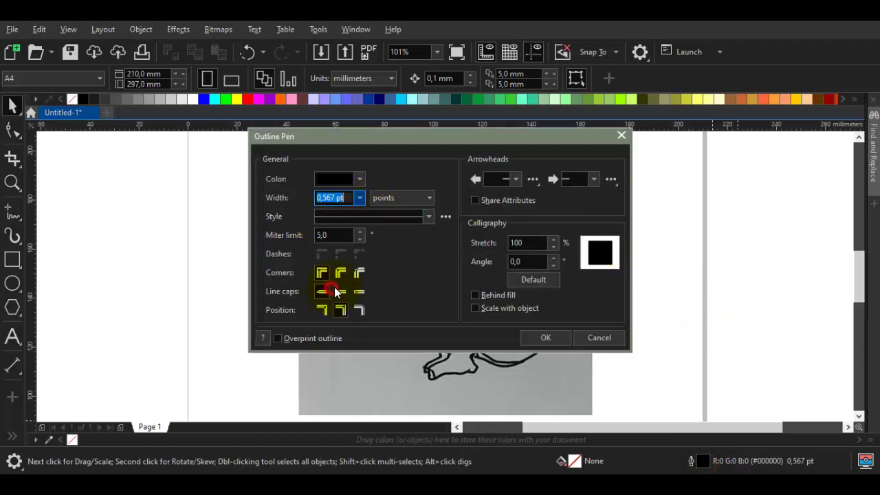
pyautogui.click(343, 289)
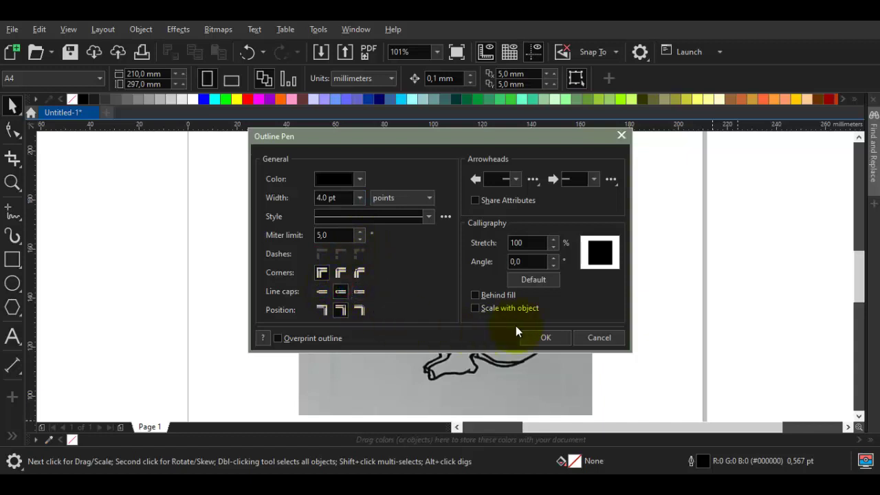
pyautogui.click(545, 335)
pyautogui.scroll(6, 376, 183)
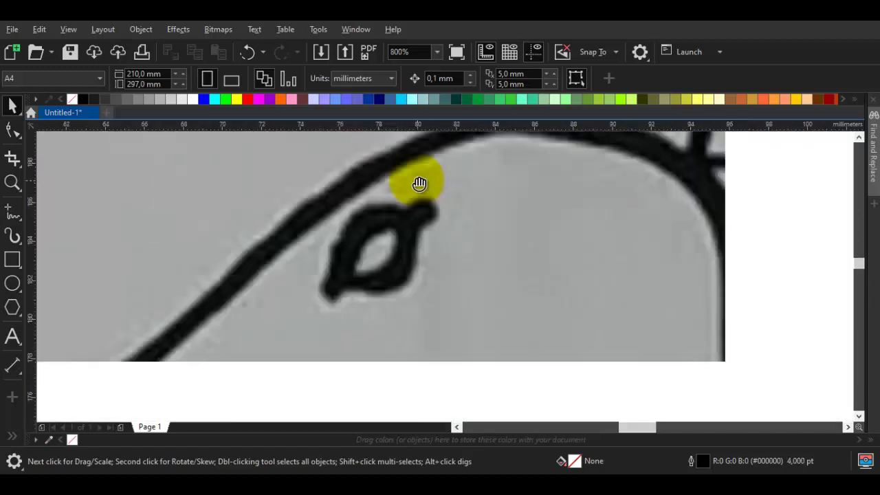
pyautogui.scroll(1, 351, 253)
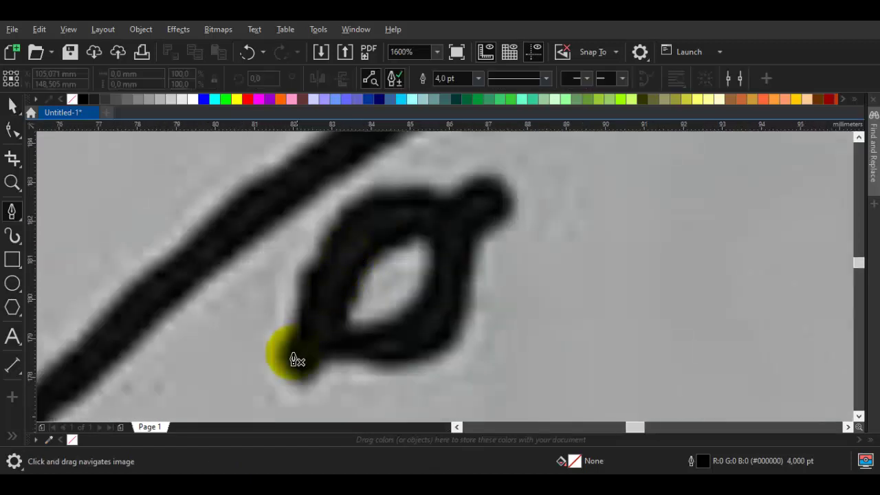
pyautogui.moveTo(264, 359); pyautogui.dragTo(312, 370)
pyautogui.press('space')
pyautogui.press('space')
pyautogui.moveTo(255, 383); pyautogui.dragTo(307, 383)
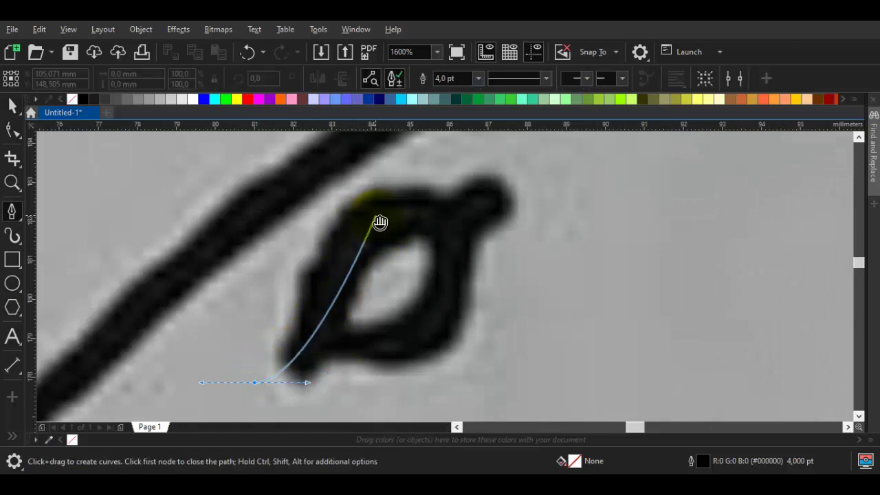
pyautogui.moveTo(400, 210)
pyautogui.mouseDown()
pyautogui.moveTo(393, 228)
pyautogui.moveTo(524, 225)
pyautogui.moveTo(505, 197)
pyautogui.mouseUp()
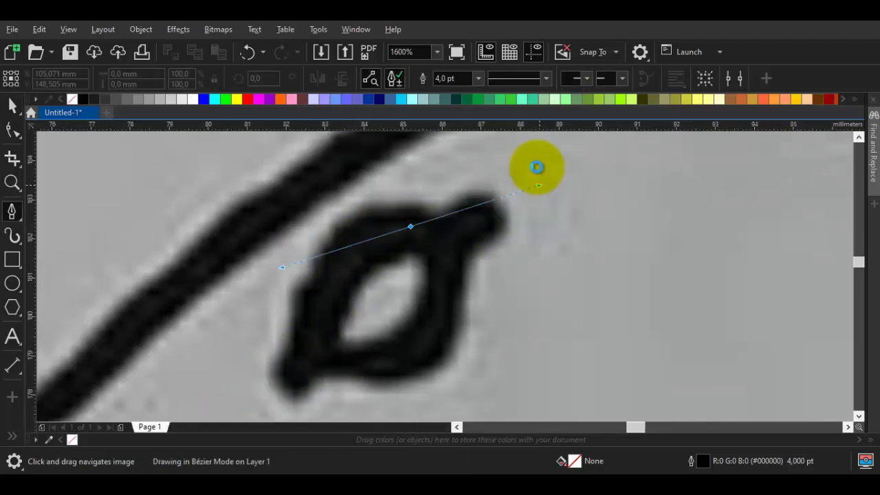
pyautogui.click(538, 164)
pyautogui.scroll(-2, 534, 197)
pyautogui.scroll(-2, 534, 197)
pyautogui.press('space')
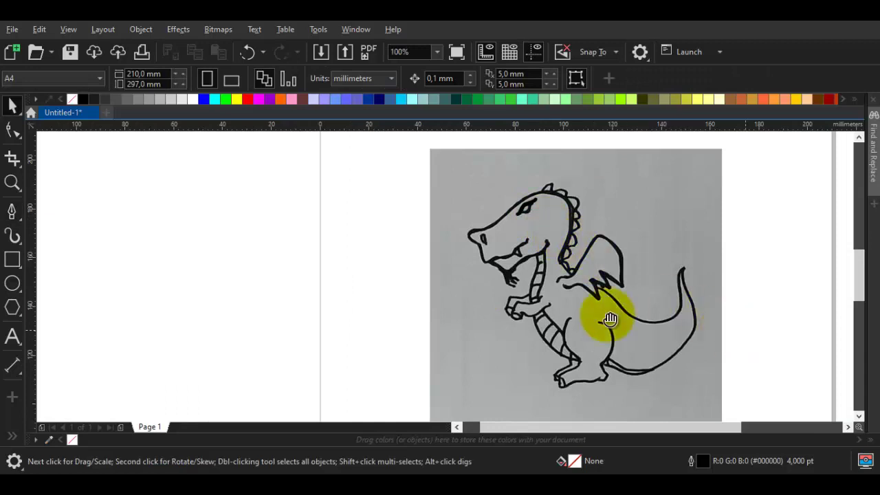
pyautogui.moveTo(617, 325); pyautogui.dragTo(440, 303)
pyautogui.moveTo(617, 324); pyautogui.dragTo(278, 148)
pyautogui.click(704, 261)
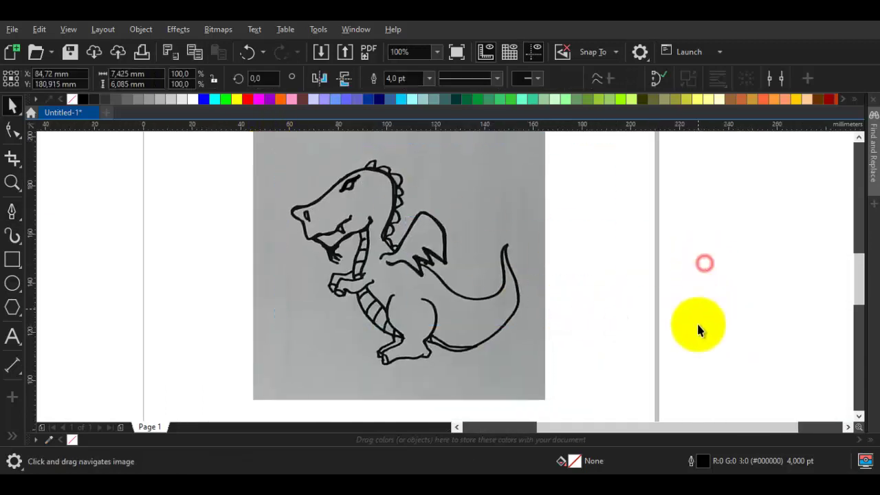
pyautogui.hotkey('ctrl', 'z')
# Set the default outline colour to yellow (#FFFF00) and the default fill to black
pyautogui.click(719, 334)
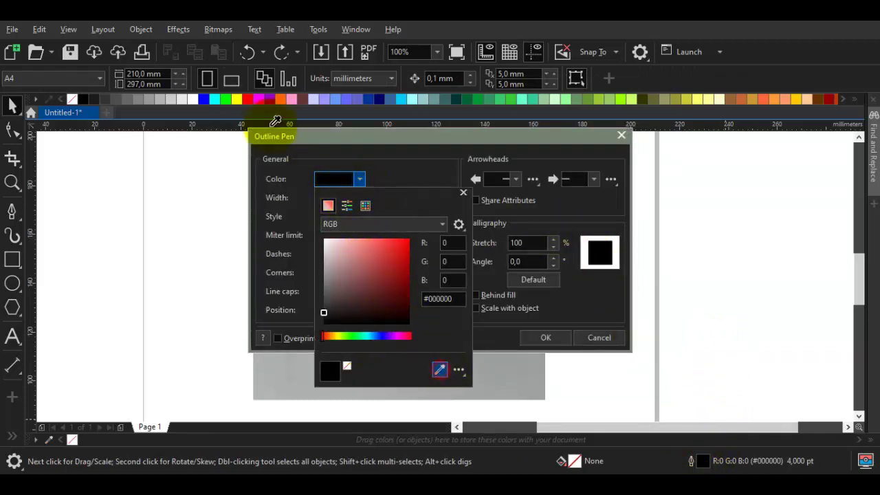
pyautogui.click(236, 99)
pyautogui.click(516, 327)
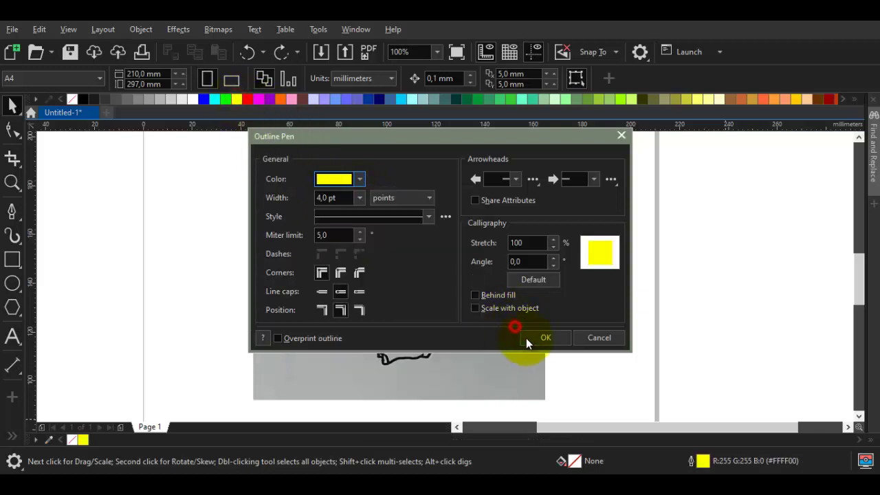
pyautogui.click(533, 337)
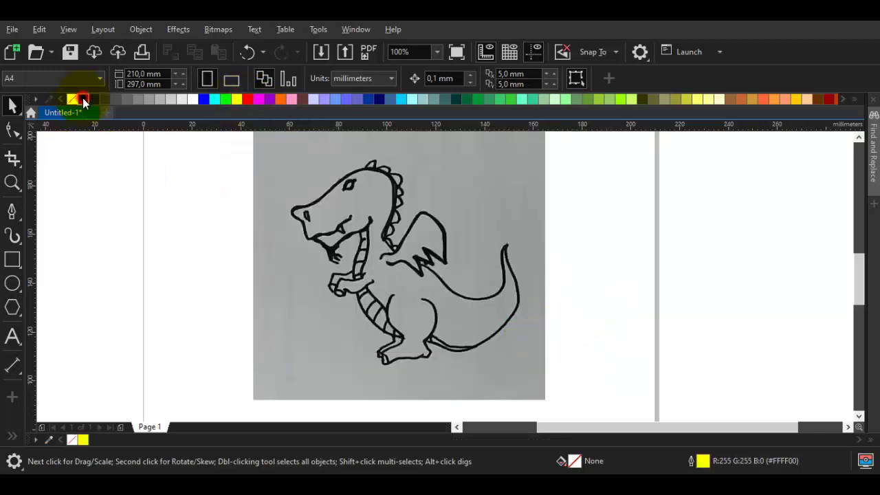
pyautogui.click(180, 197)
# Enlarge the dragon sketch bitmap proportionally from its centre to about 163 by 153 mm and deselect it
pyautogui.click(413, 229)
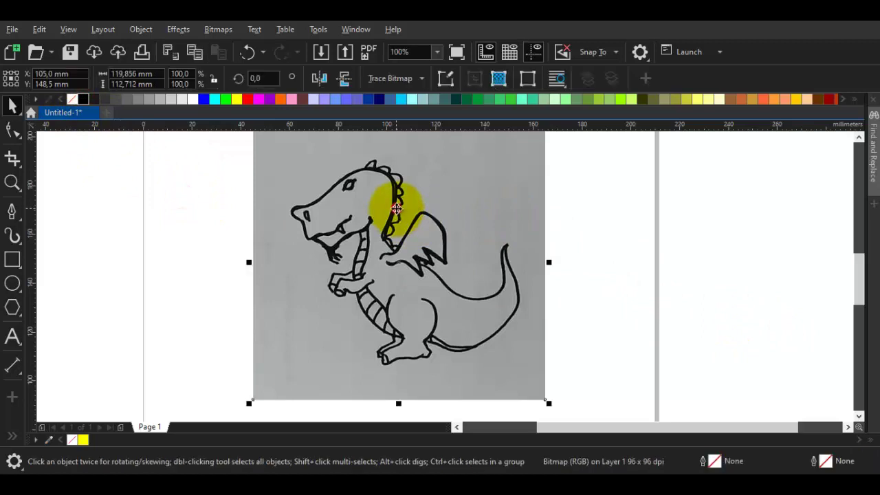
pyautogui.scroll(-1, 413, 223)
pyautogui.moveTo(483, 315); pyautogui.dragTo(539, 340)
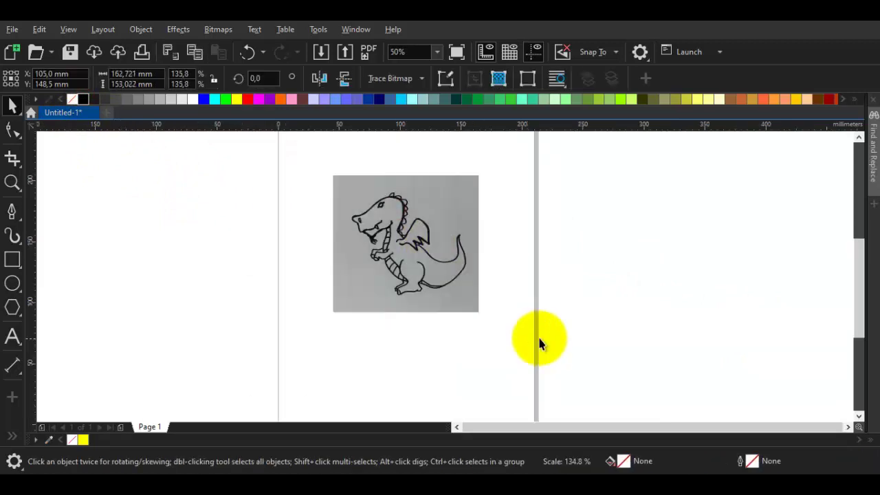
pyautogui.click(587, 312)
# Trace the dragon's upper eyelid with a smooth Pen curve from the front corner to past the rear corner
pyautogui.scroll(2, 393, 172)
pyautogui.scroll(1, 314, 231)
pyautogui.press('space')
pyautogui.scroll(1, 294, 257)
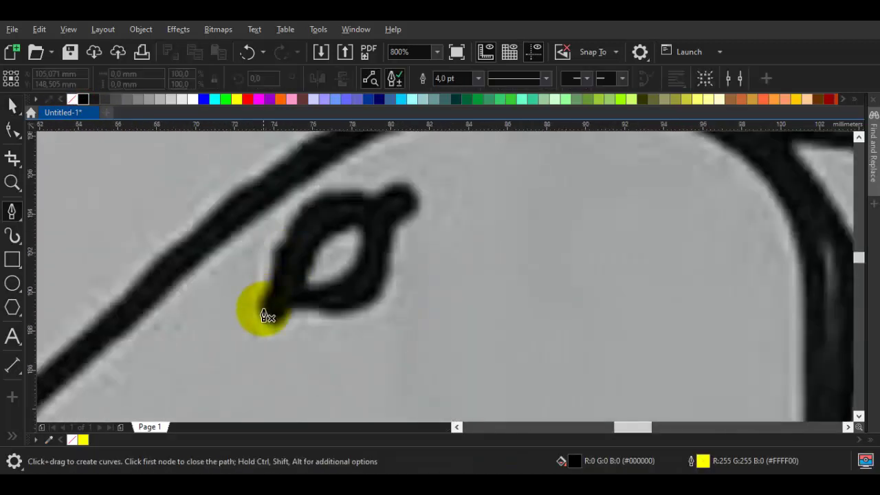
pyautogui.moveTo(351, 227); pyautogui.dragTo(339, 251)
pyautogui.moveTo(332, 234); pyautogui.dragTo(403, 225)
pyautogui.click(411, 183)
pyautogui.press('space')
# Trace the eye's lower edge with the Pen and close the path into an eye shape about 4.5 by 5.1 mm
pyautogui.moveTo(385, 259); pyautogui.dragTo(399, 241)
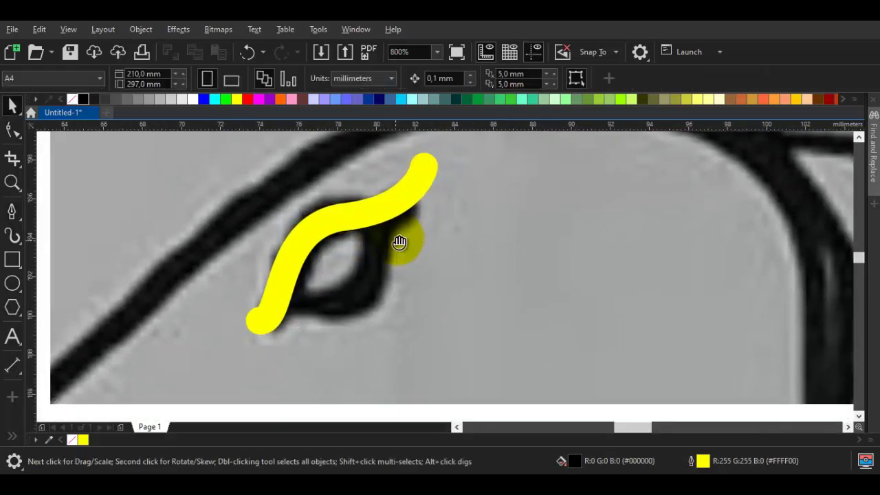
pyautogui.press('space')
pyautogui.moveTo(348, 309); pyautogui.dragTo(348, 314)
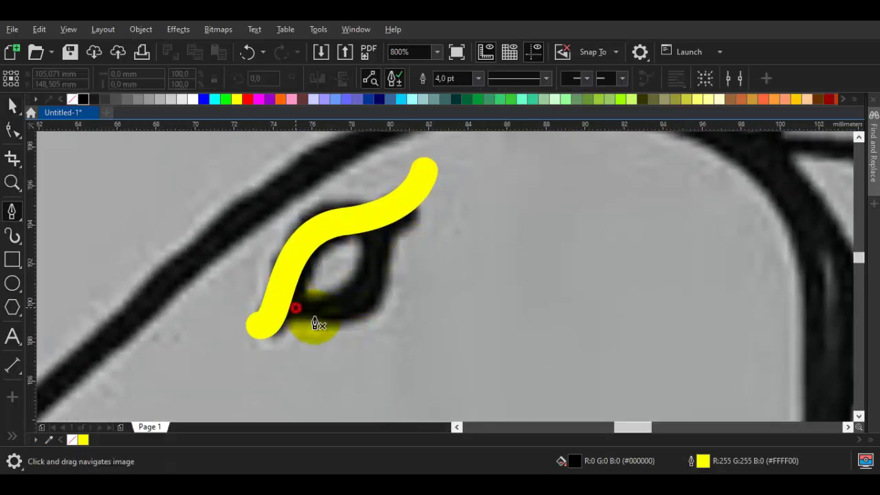
pyautogui.moveTo(296, 307); pyautogui.dragTo(377, 335)
pyautogui.click(385, 212)
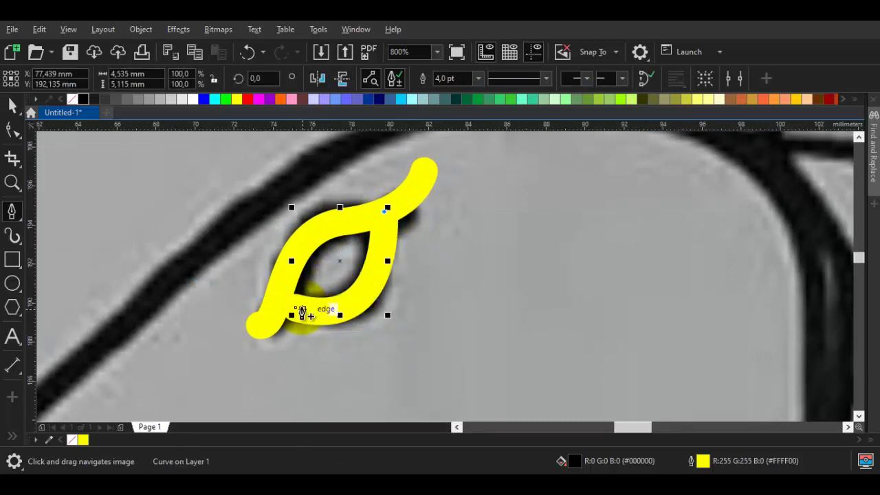
pyautogui.moveTo(276, 206); pyautogui.dragTo(276, 209)
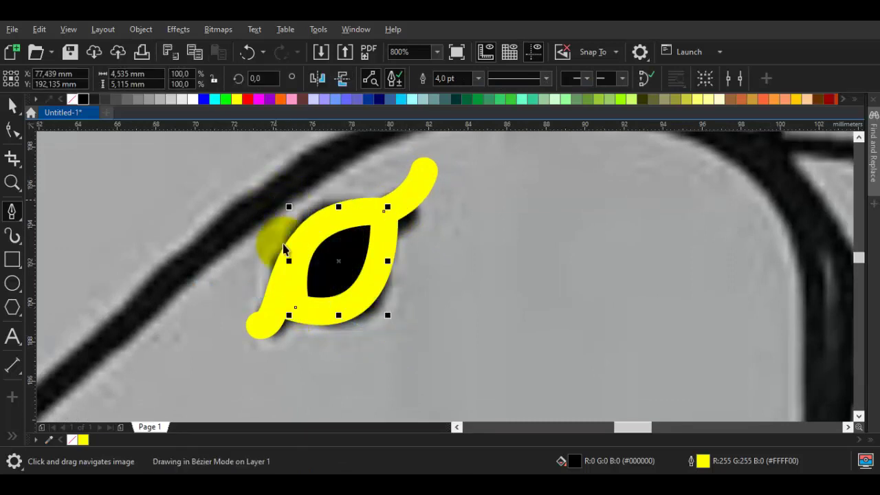
# Reshape the closed eye outline's nodes and handles to fit the sketch, about 5.6 mm wide and 5.4 mm high
pyautogui.press('space')
pyautogui.doubleClick(301, 280)
pyautogui.scroll(1, 303, 308)
pyautogui.moveTo(295, 311); pyautogui.dragTo(251, 310)
pyautogui.scroll(-1, 289, 316)
pyautogui.moveTo(351, 335); pyautogui.dragTo(372, 352)
pyautogui.moveTo(234, 200); pyautogui.dragTo(271, 207)
# Reshape the upper eyelid curve by adjusting its upper end and curve handles, and deselect it
pyautogui.press('space')
pyautogui.scroll(-2, 324, 223)
pyautogui.scroll(2, 339, 253)
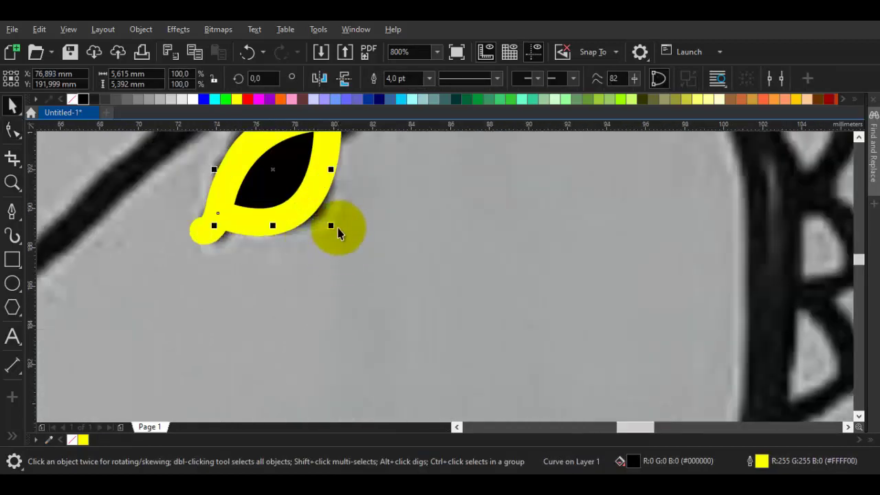
pyautogui.moveTo(338, 228); pyautogui.dragTo(370, 366)
pyautogui.press('F10')
pyautogui.moveTo(399, 215); pyautogui.dragTo(413, 205)
pyautogui.moveTo(392, 257); pyautogui.dragTo(403, 250)
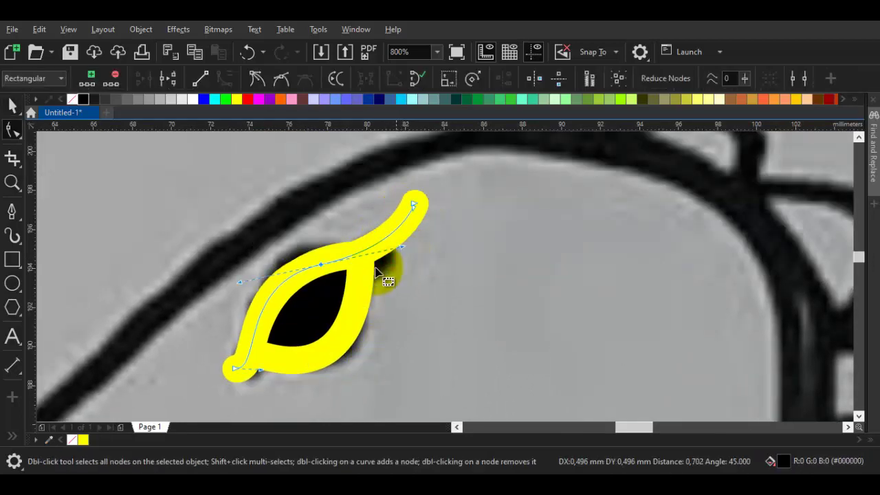
pyautogui.moveTo(254, 356); pyautogui.dragTo(314, 331)
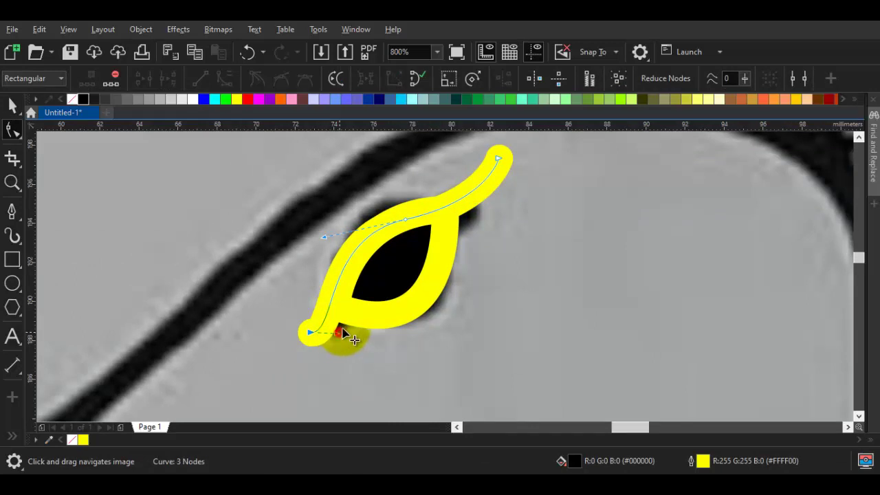
pyautogui.scroll(-1, 347, 322)
pyautogui.press('space')
pyautogui.press('Escape')
# Trace the dragon's nostril with the Pen as a closed, curved two-node shape
pyautogui.moveTo(375, 320); pyautogui.dragTo(382, 230)
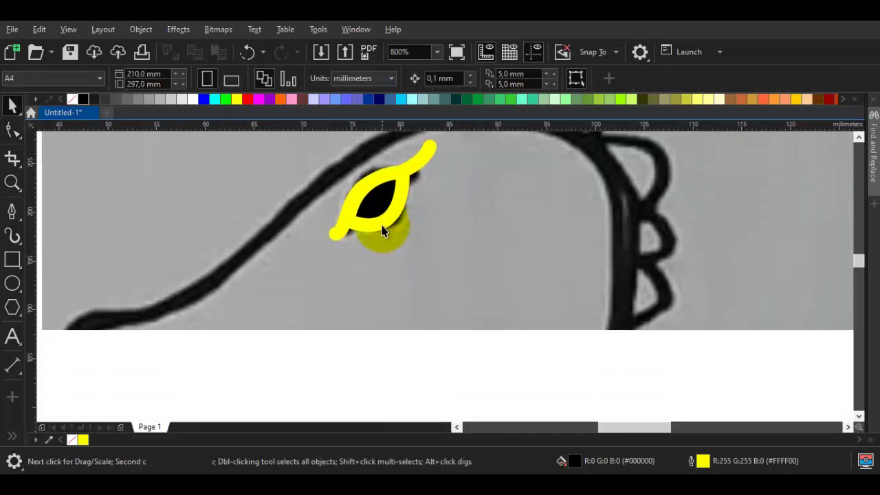
pyautogui.press('F5')
pyautogui.scroll(-1, 379, 248)
pyautogui.moveTo(369, 309); pyautogui.dragTo(402, 286)
pyautogui.scroll(2, 303, 280)
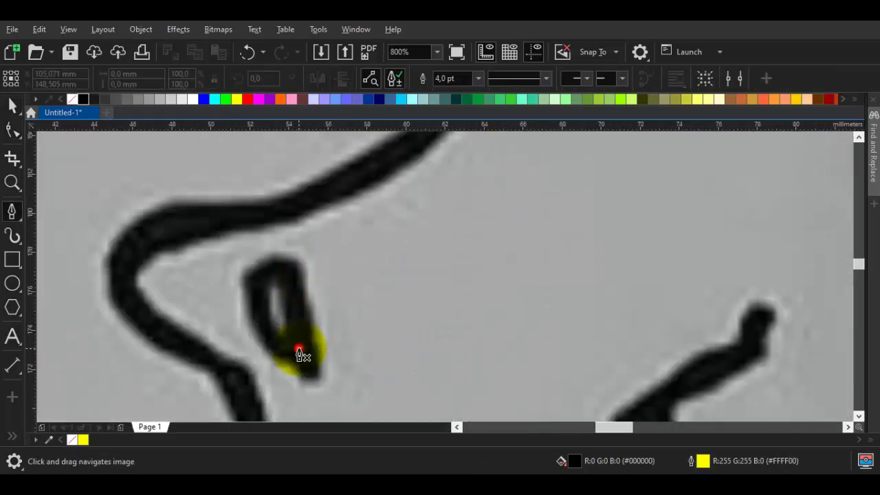
pyautogui.click(300, 354)
pyautogui.moveTo(268, 266); pyautogui.dragTo(289, 234)
pyautogui.click(300, 351)
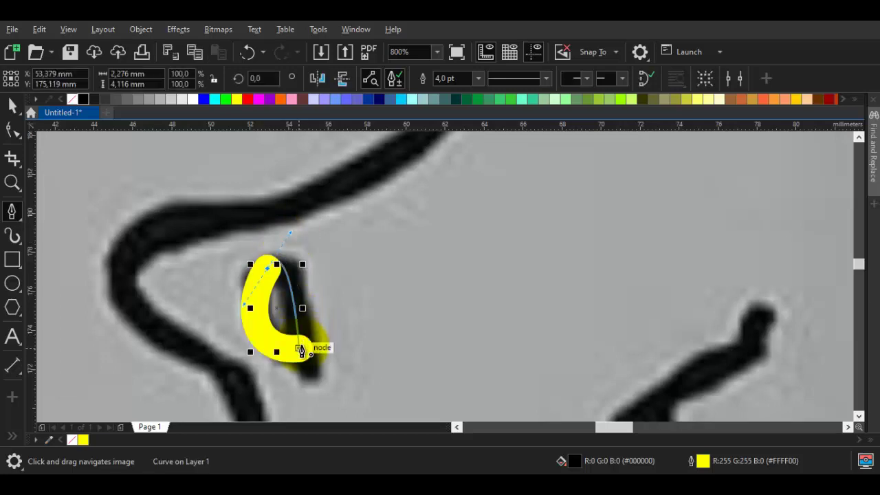
# Move the nostril's upper node and adjust its curve handle to fit the sketched outline
pyautogui.press('F10')
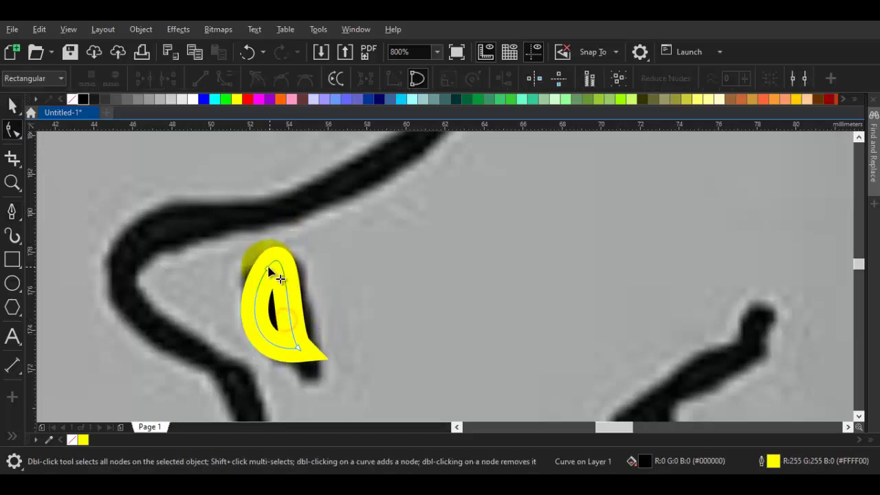
pyautogui.moveTo(268, 268); pyautogui.dragTo(276, 263)
pyautogui.moveTo(300, 229); pyautogui.dragTo(309, 249)
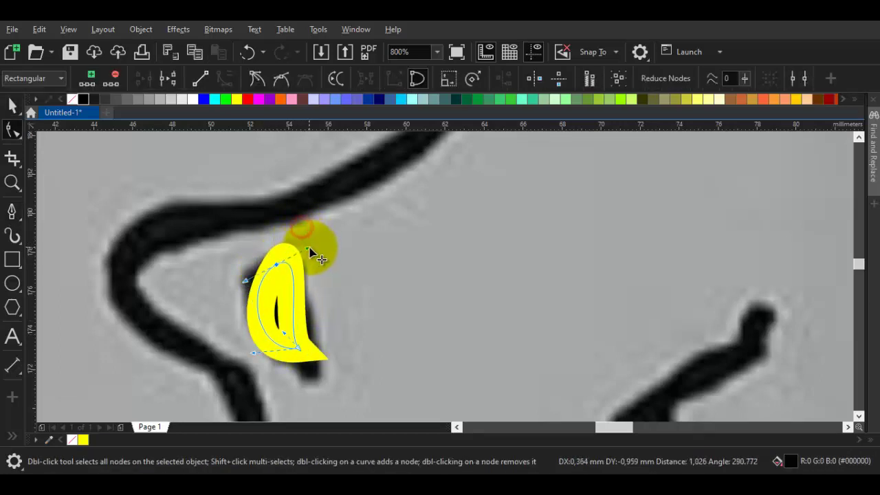
# Draw a short curved Pen line as a tail extending from the nostril's lower end
pyautogui.press('space')
pyautogui.press('space')
pyautogui.moveTo(333, 373); pyautogui.dragTo(306, 374)
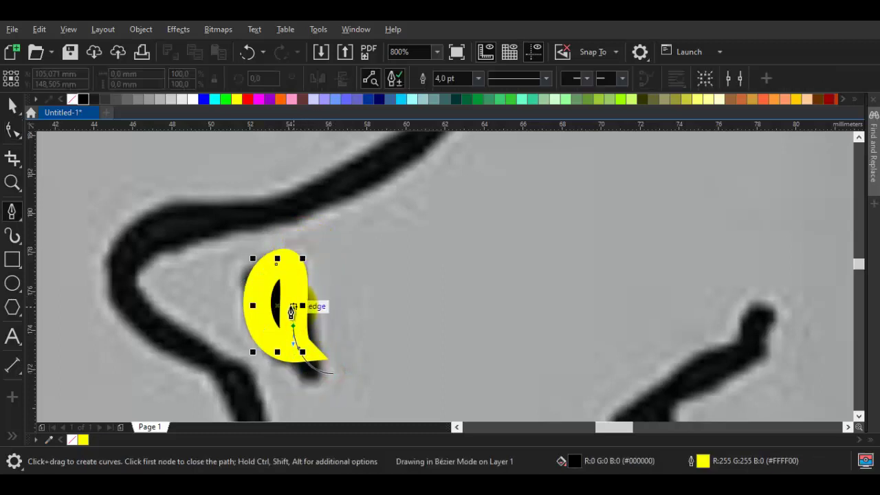
pyautogui.moveTo(294, 306); pyautogui.dragTo(295, 307)
# Reshape the nostril's tail curve by adjusting its outer end node and handle, and deselect it
pyautogui.scroll(-1, 296, 308)
pyautogui.press('space')
pyautogui.click(334, 317)
pyautogui.scroll(1, 310, 338)
pyautogui.click(320, 349)
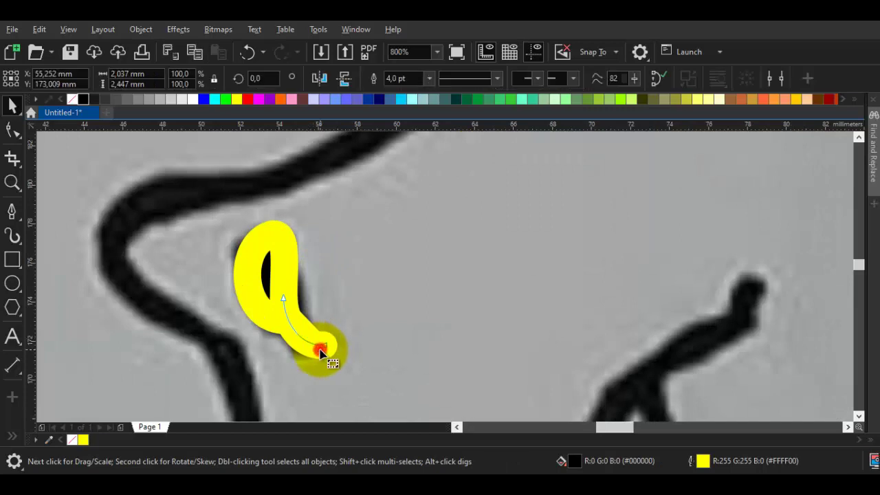
pyautogui.press('F10')
pyautogui.scroll(1, 320, 349)
pyautogui.moveTo(327, 341); pyautogui.dragTo(327, 324)
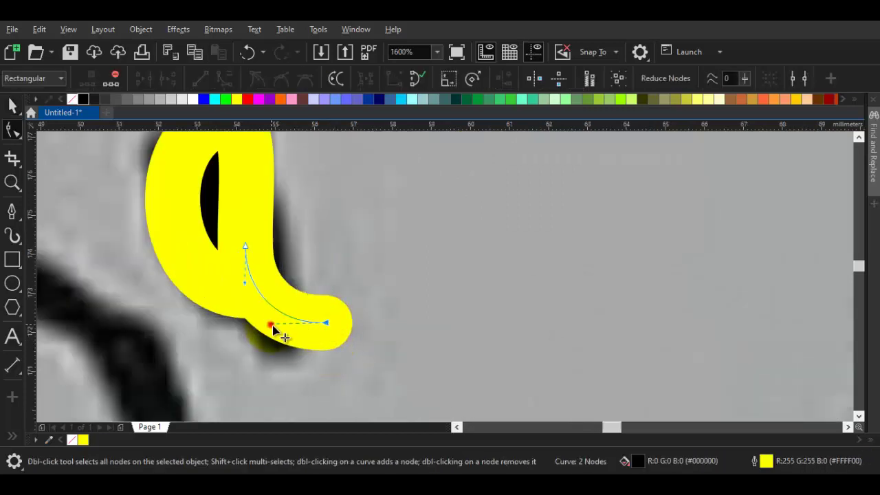
pyautogui.moveTo(273, 330); pyautogui.dragTo(289, 331)
pyautogui.press('space')
pyautogui.scroll(-2, 294, 337)
pyautogui.click(365, 338)
pyautogui.moveTo(366, 340); pyautogui.dragTo(351, 299)
# Start the body outline with the Pen at the dragon's throat, tracing a curve about 13 mm wide and 9 mm high down the jaw's underside
pyautogui.press('space')
pyautogui.moveTo(351, 332); pyautogui.dragTo(404, 300)
pyautogui.scroll(-1, 404, 303)
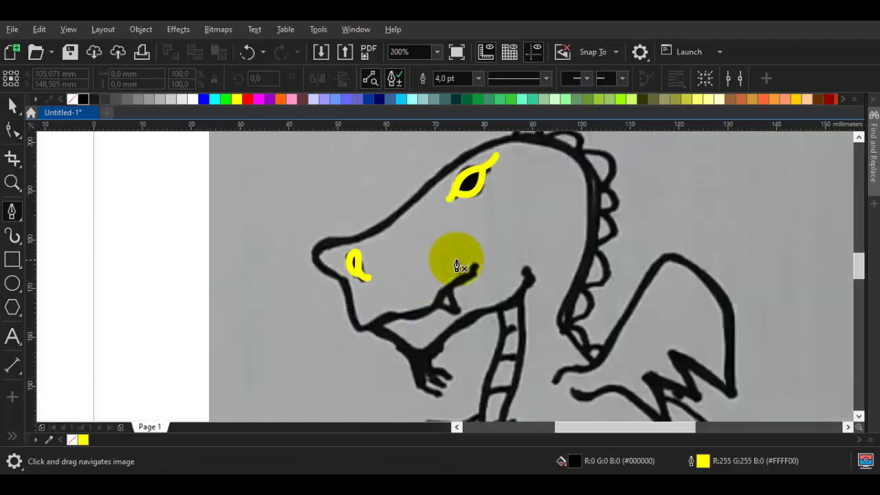
pyautogui.moveTo(498, 256); pyautogui.dragTo(493, 219)
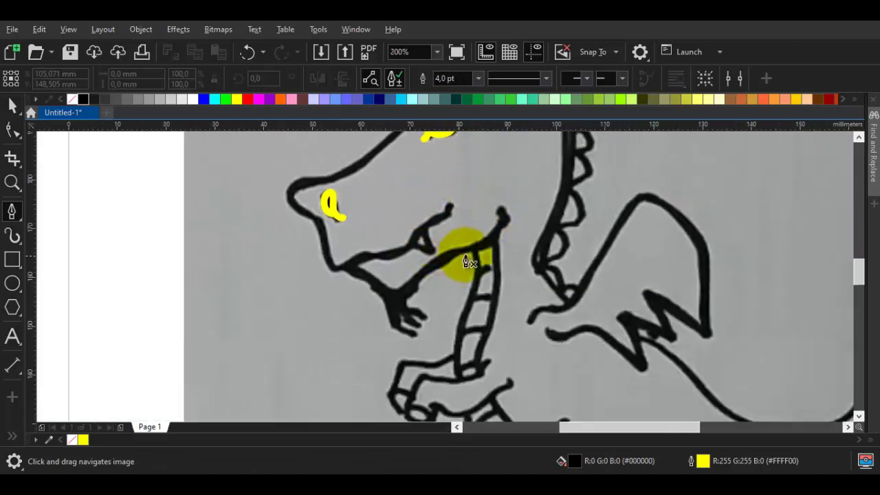
pyautogui.scroll(3, 511, 255)
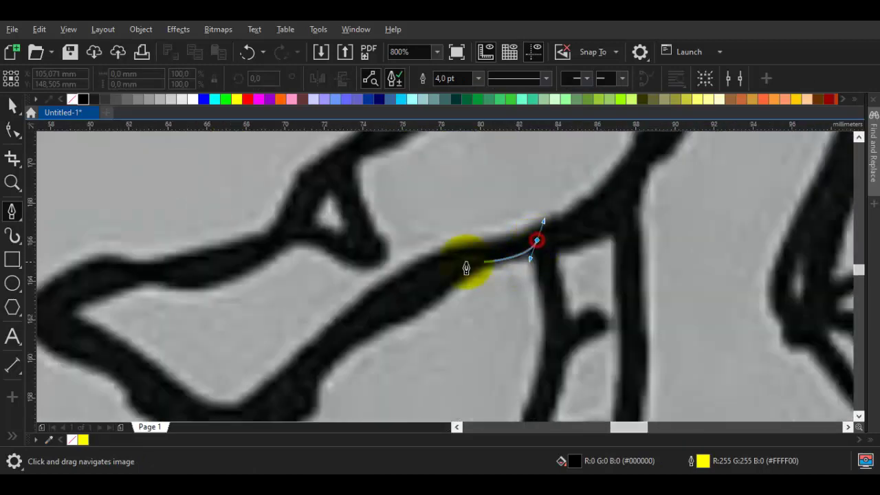
pyautogui.press('space')
pyautogui.press('space')
pyautogui.moveTo(528, 244); pyautogui.dragTo(430, 241)
pyautogui.scroll(-1, 398, 289)
pyautogui.moveTo(399, 289); pyautogui.dragTo(454, 234)
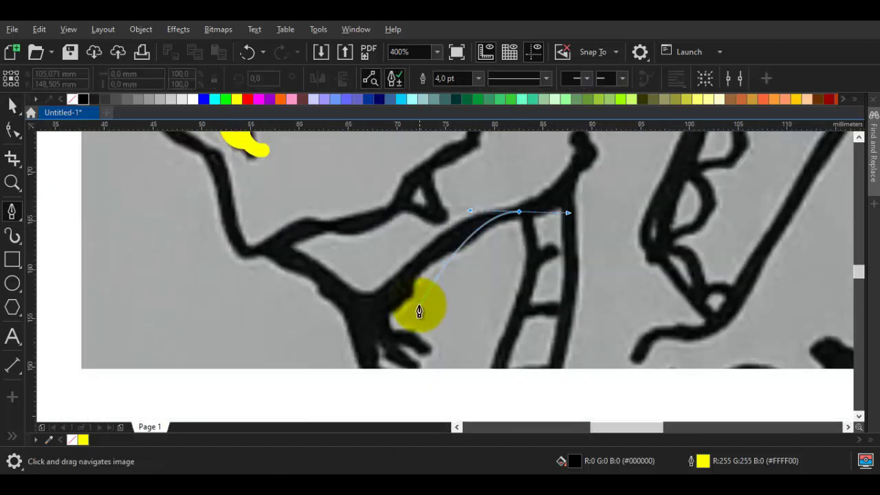
pyautogui.moveTo(388, 305); pyautogui.dragTo(368, 339)
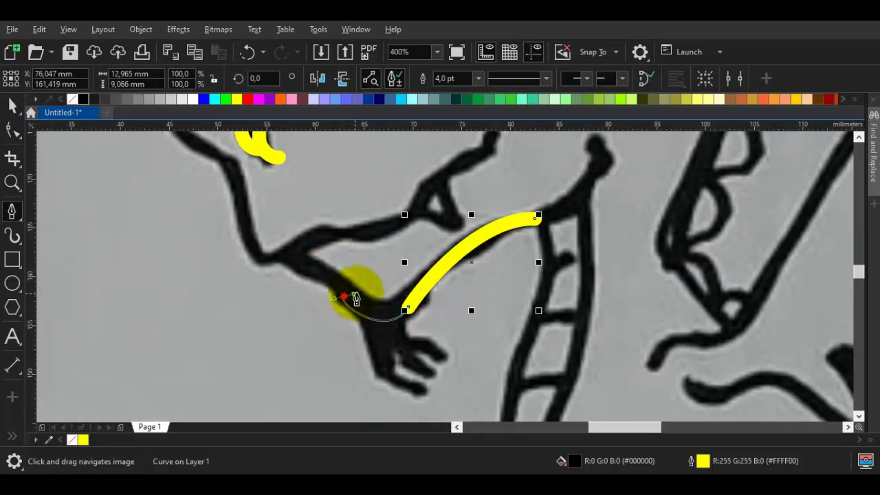
# Continue the outline around the chin to the front of the mouth and up the snout to below the nostril
pyautogui.moveTo(356, 295); pyautogui.dragTo(277, 252)
pyautogui.hotkey('ctrl', 'z')
pyautogui.moveTo(256, 257)
pyautogui.mouseDown()
pyautogui.moveTo(287, 321)
pyautogui.moveTo(270, 320)
pyautogui.moveTo(271, 309)
pyautogui.mouseUp()
pyautogui.moveTo(275, 237); pyautogui.dragTo(275, 269)
pyautogui.click(267, 260)
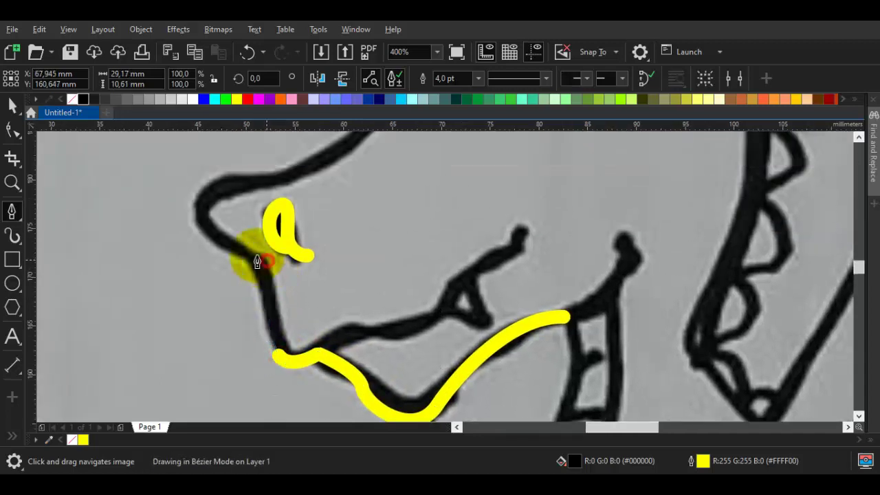
pyautogui.moveTo(200, 211)
pyautogui.mouseDown()
pyautogui.moveTo(206, 260)
pyautogui.moveTo(198, 207)
pyautogui.mouseUp()
pyautogui.moveTo(279, 228); pyautogui.dragTo(232, 252)
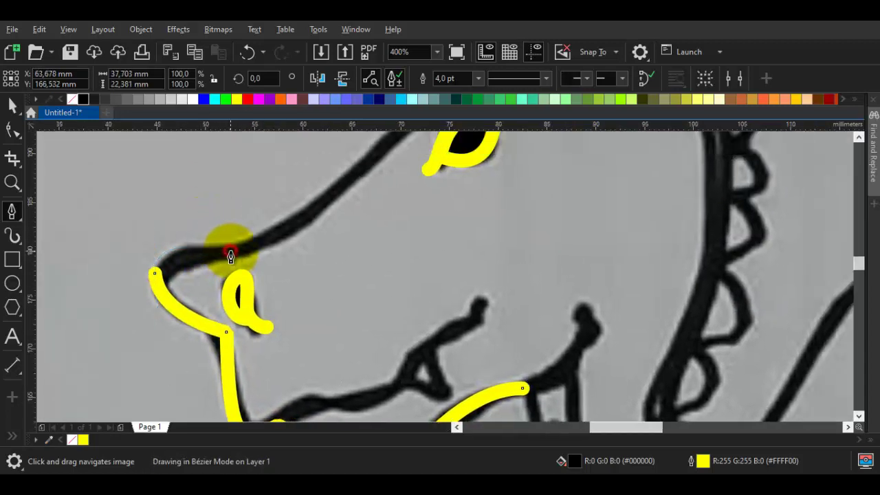
pyautogui.click(230, 252)
pyautogui.hotkey('ctrl', 'z')
pyautogui.hotkey('ctrl', 'z')
# Trace the rounded nose tip, the forehead and the top of the head to the back of the head
pyautogui.moveTo(163, 270); pyautogui.dragTo(190, 213)
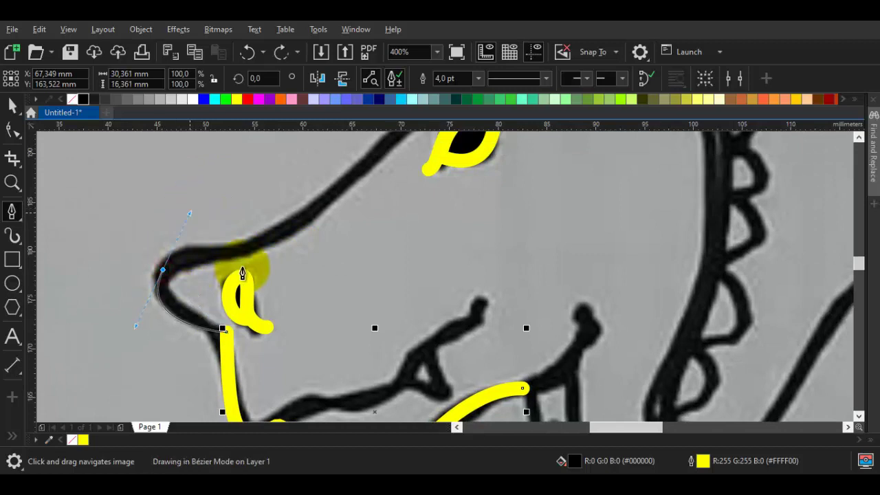
pyautogui.click(247, 246)
pyautogui.scroll(-1, 247, 246)
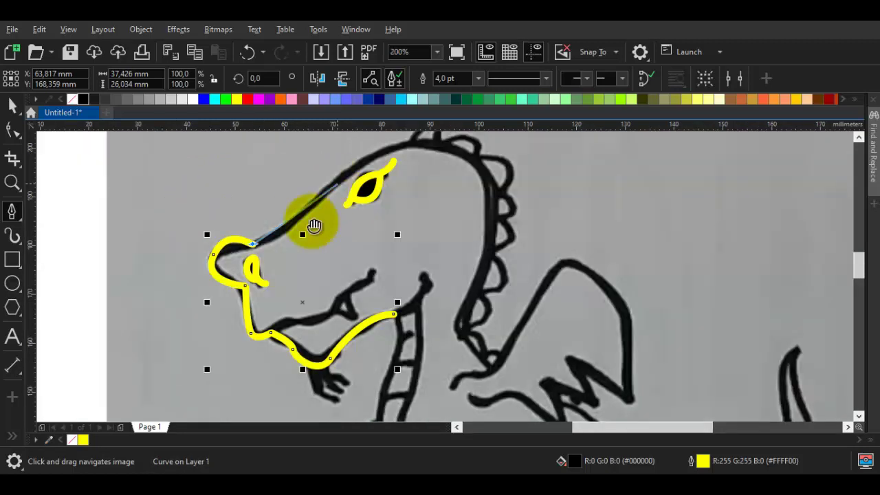
pyautogui.moveTo(301, 225); pyautogui.dragTo(368, 163)
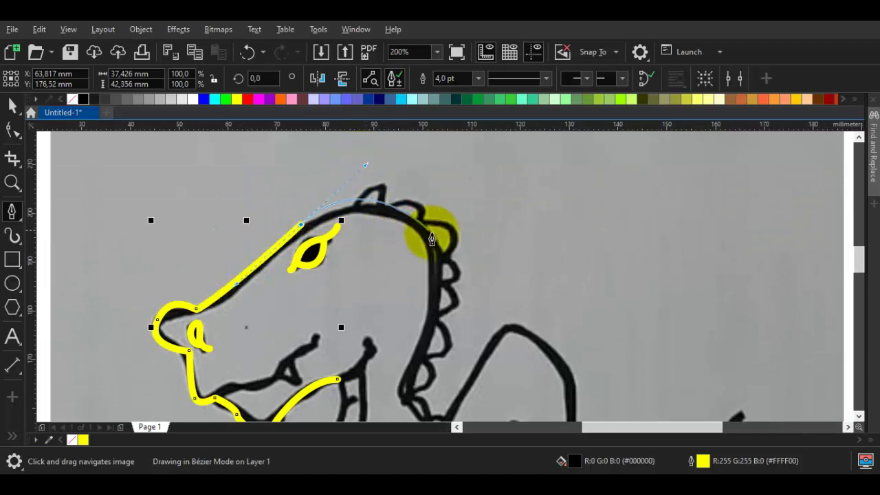
pyautogui.moveTo(437, 255); pyautogui.dragTo(421, 242)
# Continue the outline down the back of the neck and along the back to the low point of the tail's upper edge
pyautogui.moveTo(380, 382); pyautogui.dragTo(368, 278)
pyautogui.scroll(1, 370, 259)
pyautogui.moveTo(450, 345); pyautogui.dragTo(423, 238)
pyautogui.scroll(-1, 351, 224)
pyautogui.moveTo(515, 332); pyautogui.dragTo(515, 282)
pyautogui.scroll(1, 488, 208)
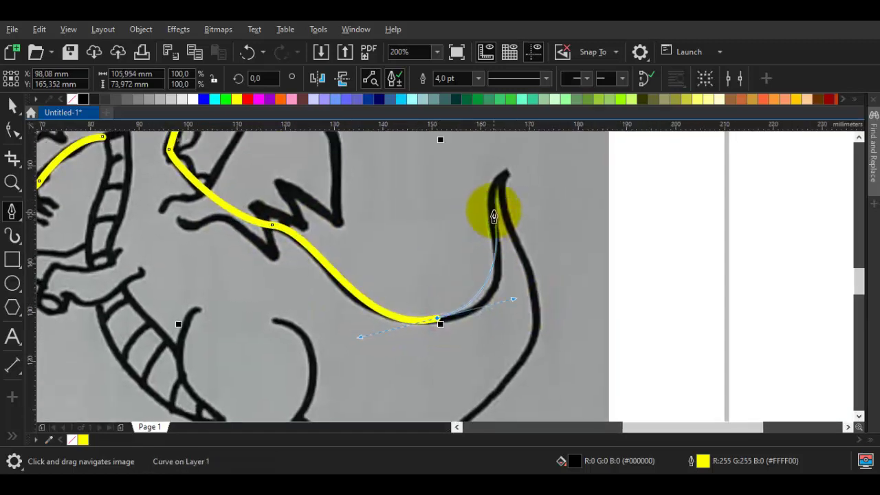
# Trace the tail's inner edge up to its tip and begin the outer edge back down
pyautogui.moveTo(490, 205); pyautogui.dragTo(476, 155)
pyautogui.click(530, 156)
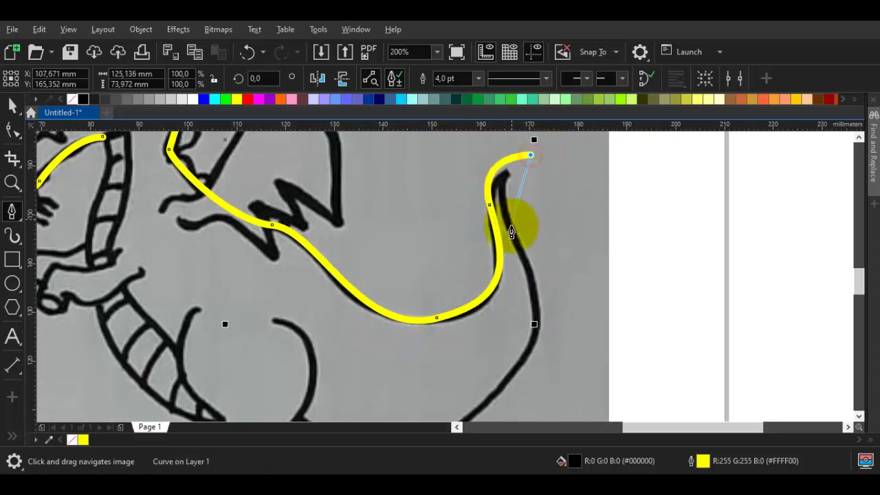
pyautogui.scroll(1, 532, 226)
pyautogui.moveTo(513, 211); pyautogui.dragTo(528, 277)
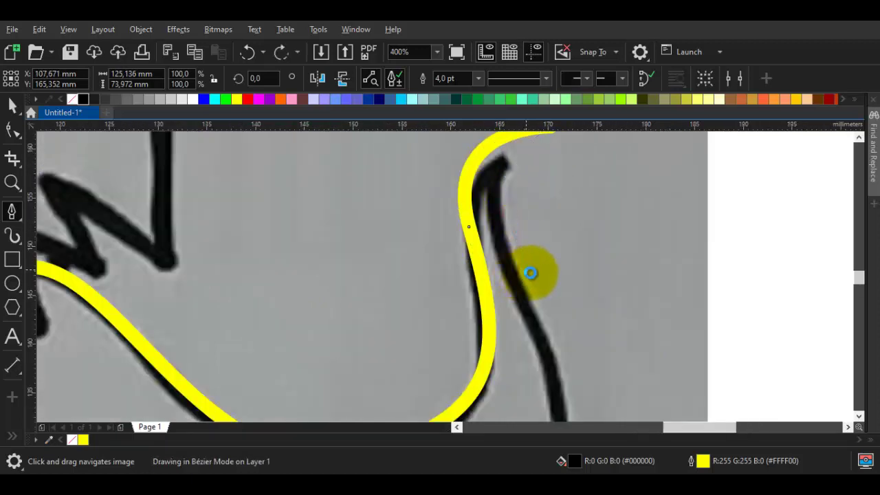
pyautogui.scroll(-1, 546, 298)
pyautogui.moveTo(580, 291); pyautogui.dragTo(613, 165)
# Trace the tail's underside, belly and chest, closing the body outline at the throat node, about 129 mm by 102 mm overall
pyautogui.moveTo(537, 323); pyautogui.dragTo(414, 373)
pyautogui.moveTo(268, 289); pyautogui.dragTo(285, 314)
pyautogui.moveTo(337, 162); pyautogui.dragTo(338, 185)
pyautogui.scroll(1, 332, 273)
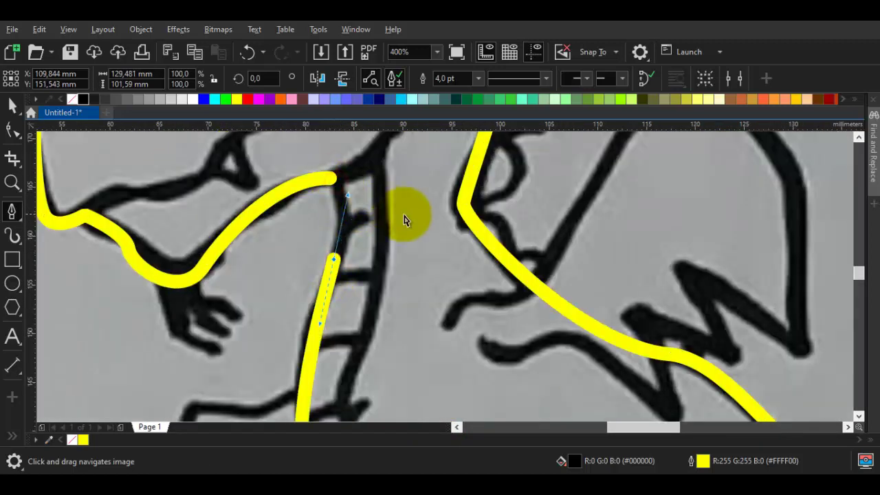
pyautogui.moveTo(333, 277); pyautogui.dragTo(350, 207)
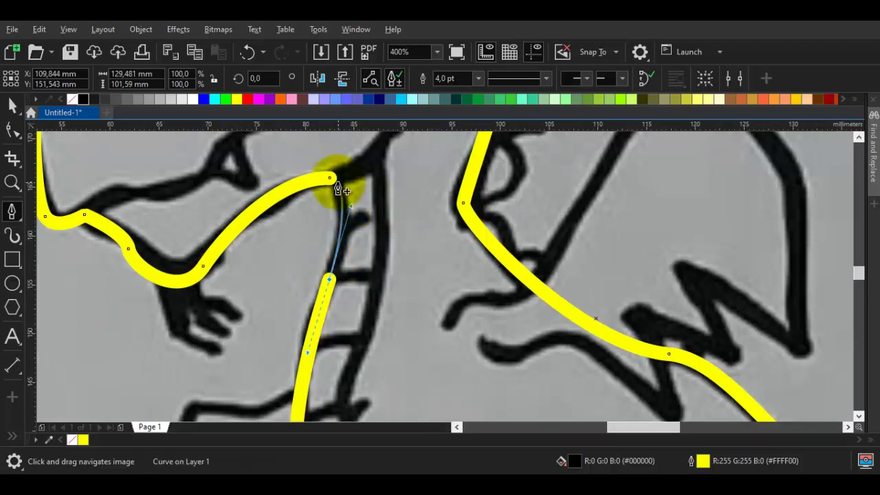
pyautogui.click(335, 179)
# Move the filled body shape back in the stacking order, behind the eye and nostril curves
pyautogui.scroll(-2, 369, 220)
pyautogui.rightClick(367, 229)
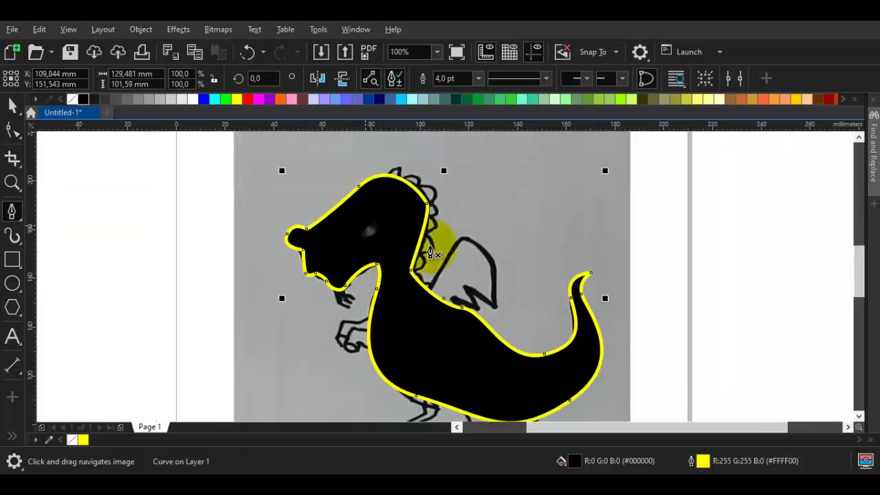
pyautogui.moveTo(452, 125)
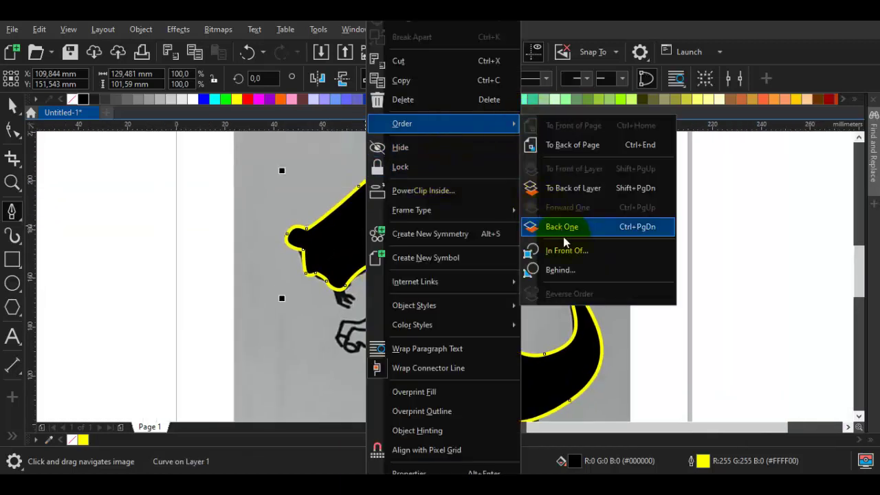
pyautogui.click(563, 234)
# Remove the black fill from the body shape, keeping its yellow outline, and deselect it
pyautogui.scroll(2, 348, 244)
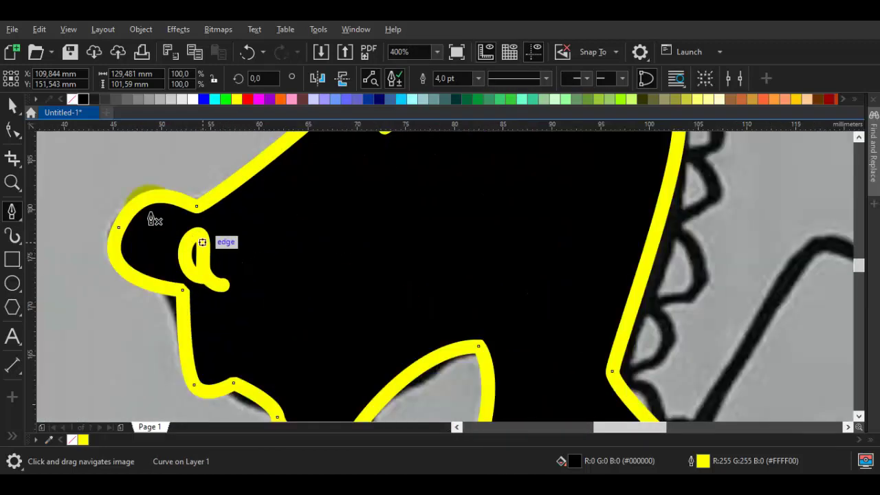
pyautogui.scroll(-1, 275, 227)
pyautogui.scroll(1, 320, 278)
pyautogui.press('Escape')
pyautogui.press('space')
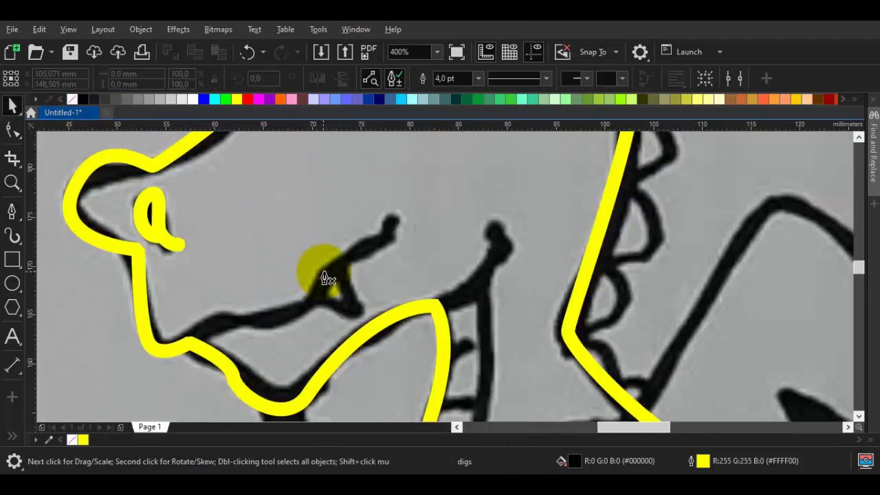
# Trace the upper mouth line with the Pen from its back corner, past the tooth, to the front of the snout and end the curve
pyautogui.press('space')
pyautogui.scroll(1, 394, 234)
pyautogui.moveTo(413, 198); pyautogui.dragTo(385, 191)
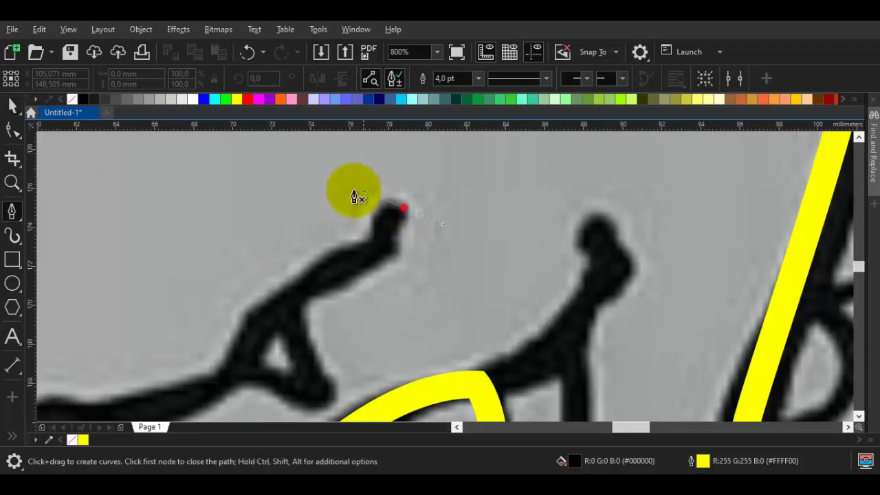
pyautogui.moveTo(371, 249); pyautogui.dragTo(314, 294)
pyautogui.moveTo(235, 360); pyautogui.dragTo(287, 338)
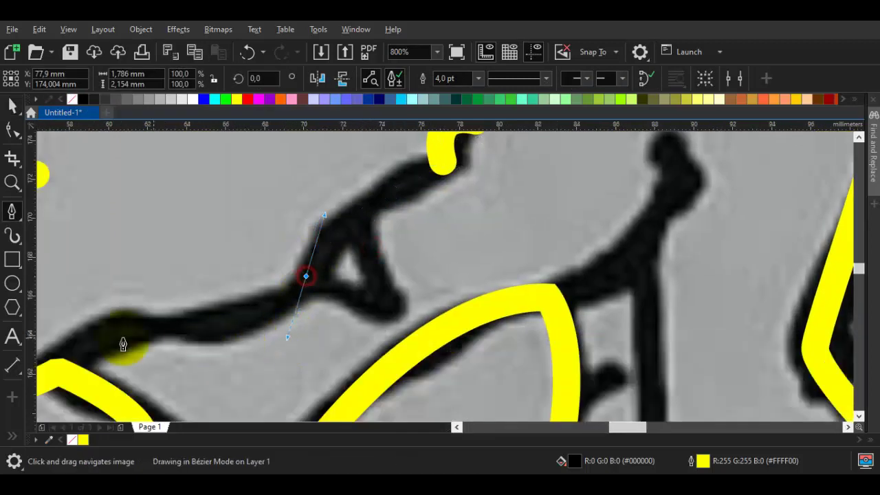
pyautogui.moveTo(100, 338); pyautogui.dragTo(342, 274)
pyautogui.moveTo(278, 335); pyautogui.dragTo(226, 379)
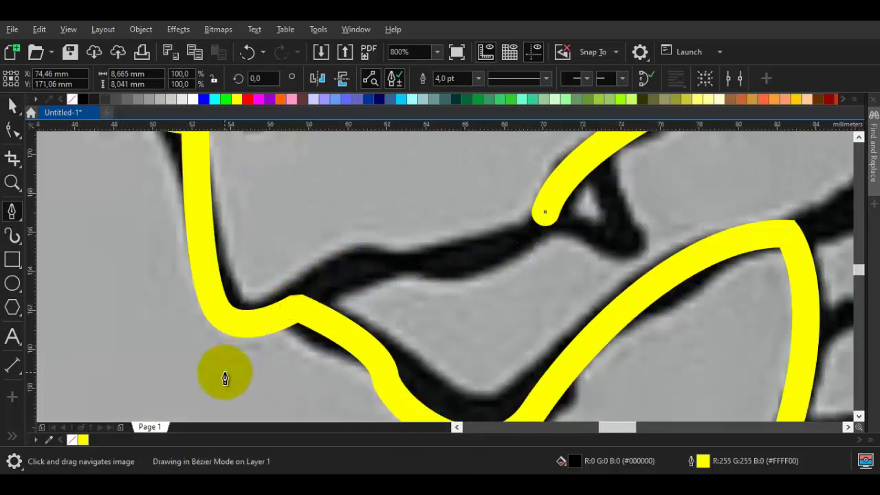
pyautogui.scroll(-1, 542, 244)
pyautogui.press('Escape')
pyautogui.press('space')
# Trace the tooth below the mouth line as a closed three-node Pen shape about 4.8 mm wide and 5.5 mm high
pyautogui.moveTo(563, 236); pyautogui.dragTo(472, 311)
pyautogui.scroll(1, 483, 257)
pyautogui.press('space')
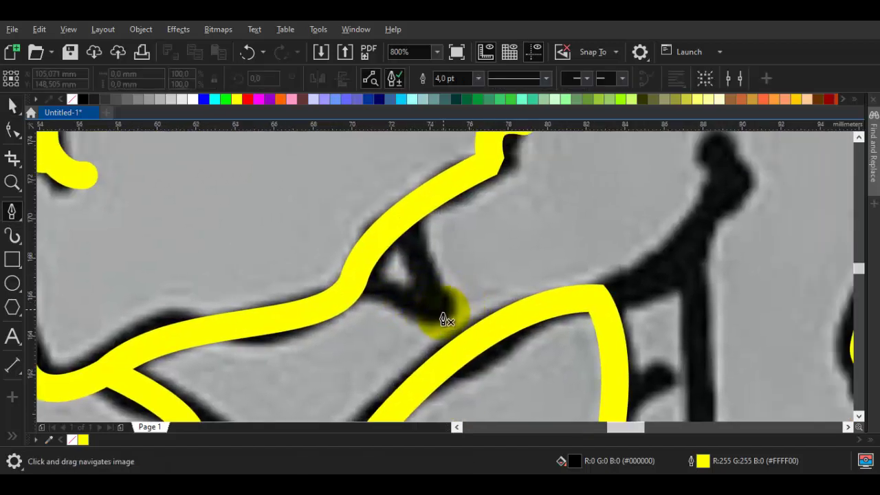
pyautogui.moveTo(415, 326); pyautogui.dragTo(395, 317)
pyautogui.click(358, 278)
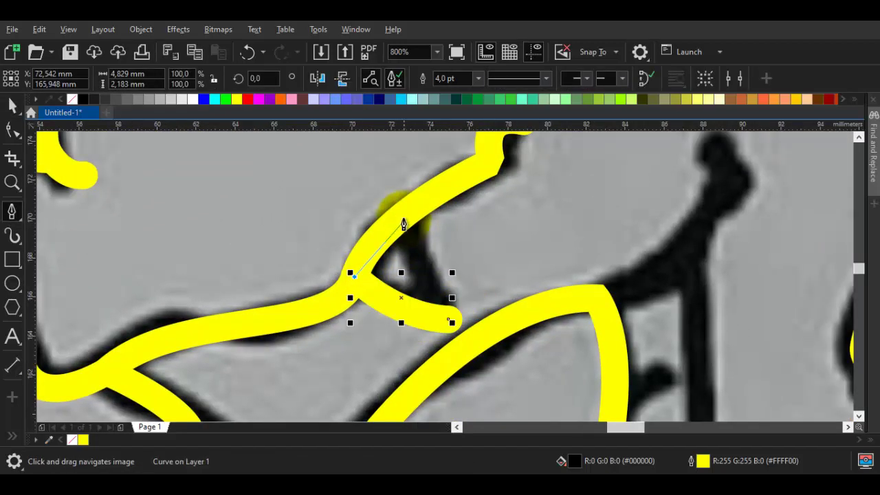
pyautogui.click(402, 210)
pyautogui.click(451, 319)
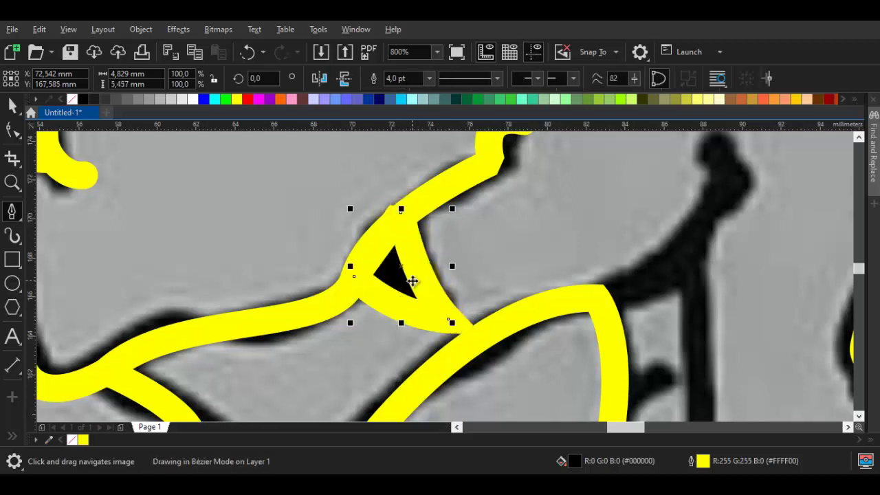
# Convert the straight left edge of the tooth to a curve and make its top node a cusp
pyautogui.press('F10')
pyautogui.moveTo(451, 318); pyautogui.dragTo(406, 255)
pyautogui.rightClick(398, 184)
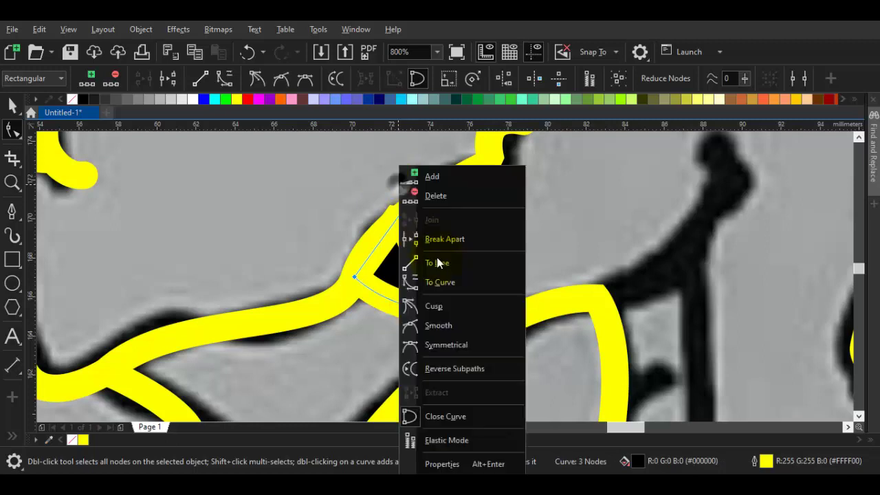
pyautogui.click(446, 283)
pyautogui.rightClick(379, 227)
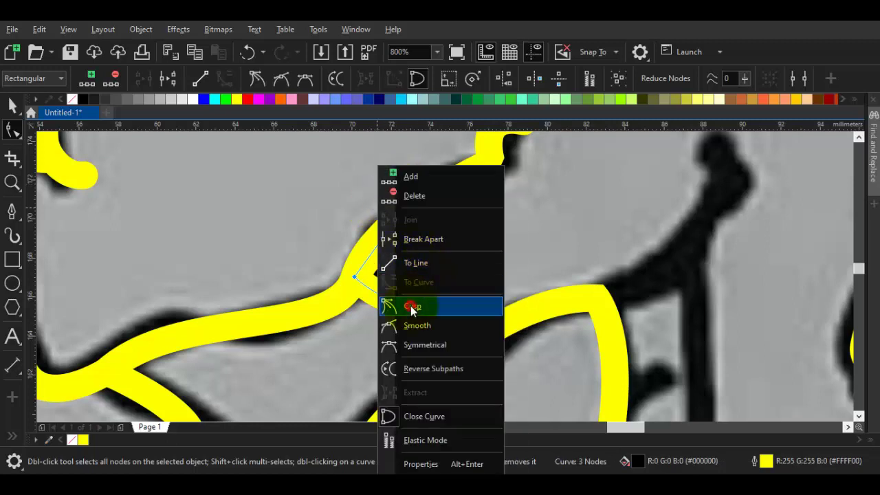
pyautogui.click(412, 307)
# Bend the tooth's left edge with its curve handles to follow the mouth line, and deselect the tooth
pyautogui.moveTo(399, 212); pyautogui.dragTo(384, 240)
pyautogui.scroll(1, 390, 233)
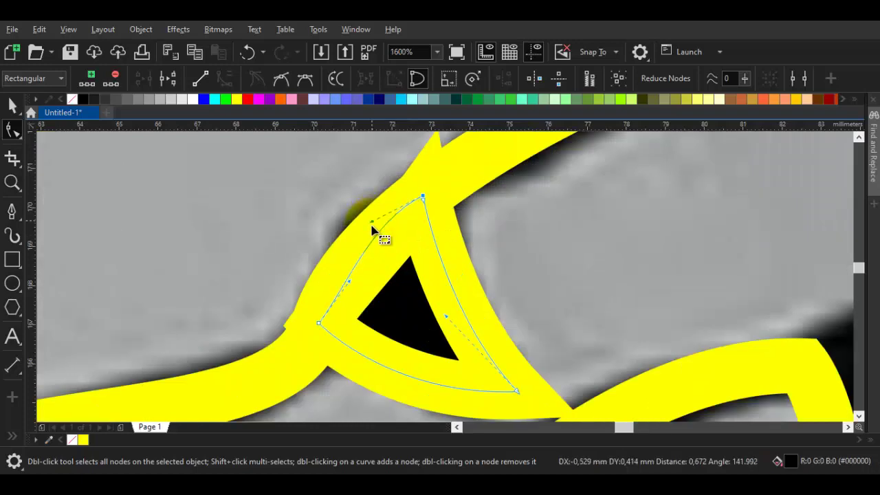
pyautogui.moveTo(349, 286); pyautogui.dragTo(331, 280)
pyautogui.scroll(-3, 370, 278)
pyautogui.press('space')
pyautogui.click(403, 286)
# Examine the traced outline against the sketch around the neck, arm, belly and hind leg
pyautogui.scroll(-2, 405, 291)
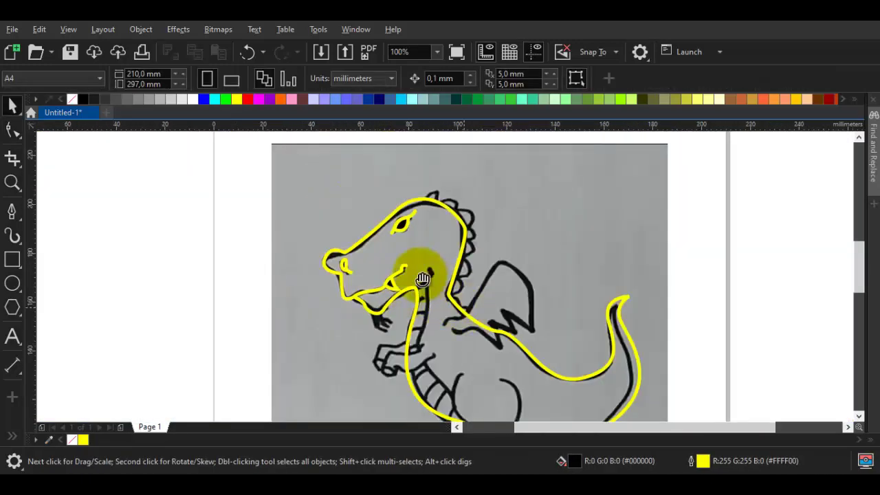
pyautogui.scroll(2, 417, 273)
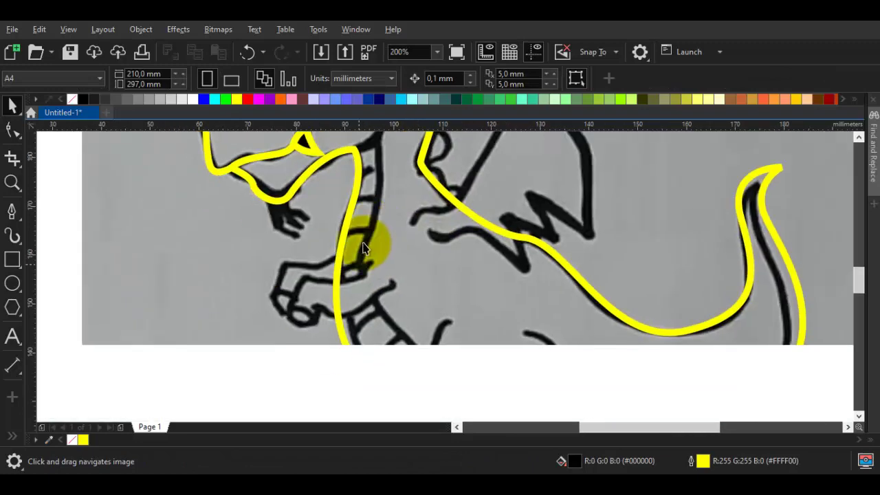
pyautogui.scroll(-2, 329, 255)
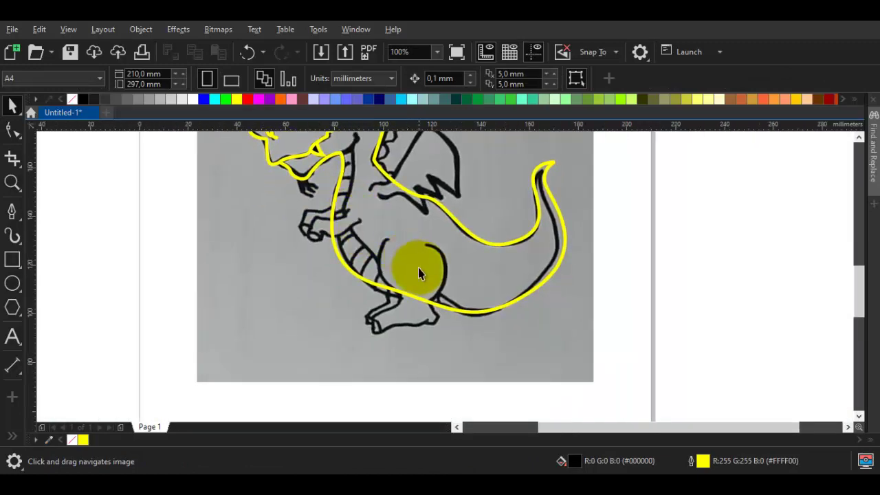
pyautogui.scroll(2, 418, 269)
pyautogui.scroll(-2, 401, 290)
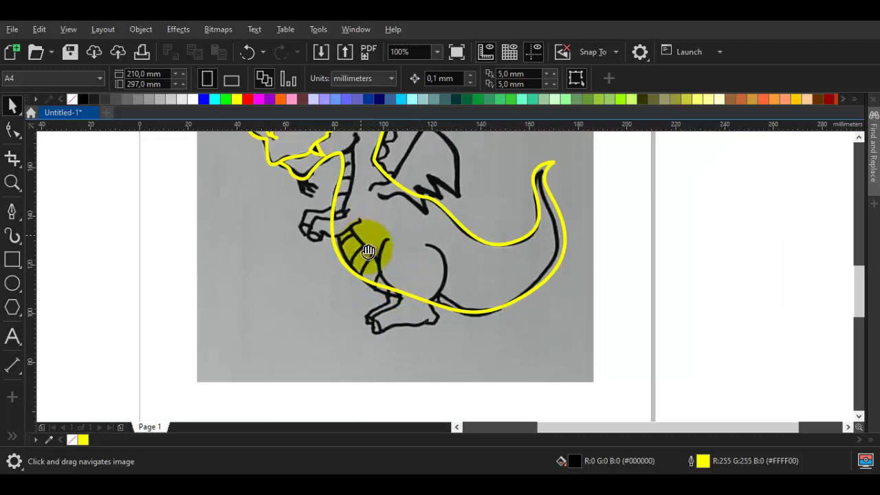
pyautogui.moveTo(364, 237); pyautogui.dragTo(370, 252)
pyautogui.scroll(2, 360, 190)
pyautogui.moveTo(356, 188); pyautogui.dragTo(360, 218)
pyautogui.scroll(1, 360, 219)
# Trace the cheek line as an open Pen curve ending at the jaw and neck node, about 8.3 mm wide and 13.3 mm high
pyautogui.press('space')
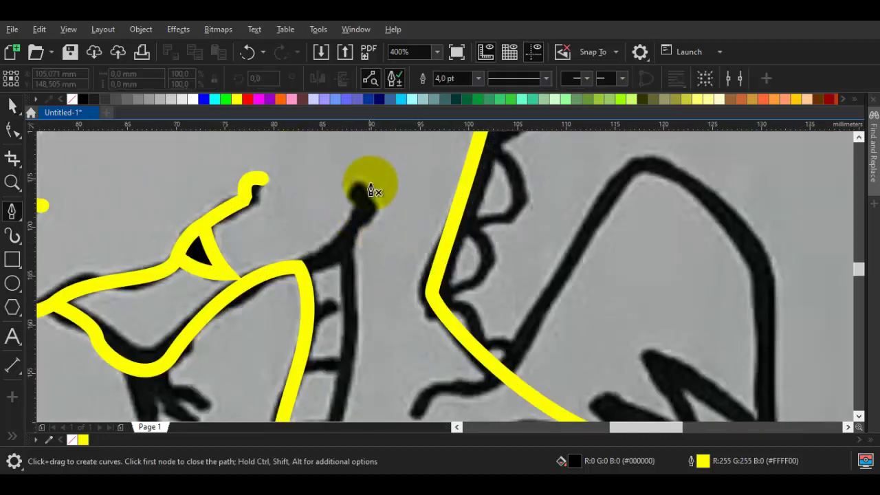
pyautogui.moveTo(363, 137); pyautogui.dragTo(375, 236)
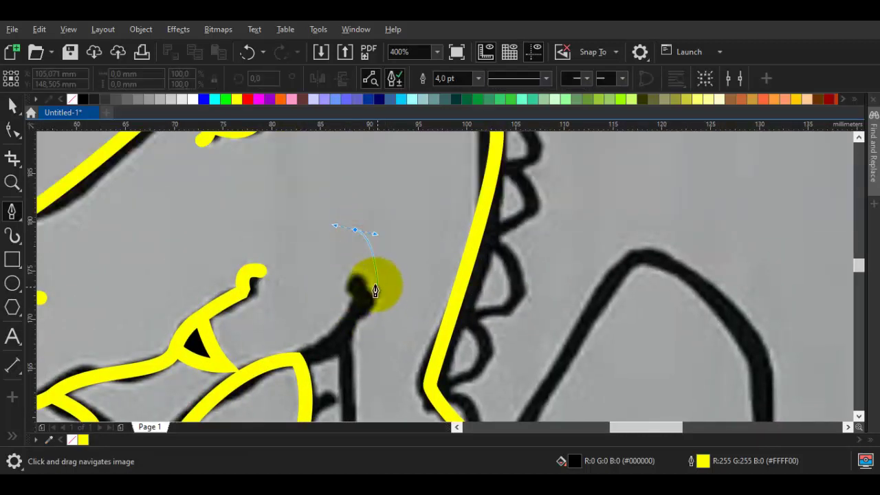
pyautogui.click(365, 283)
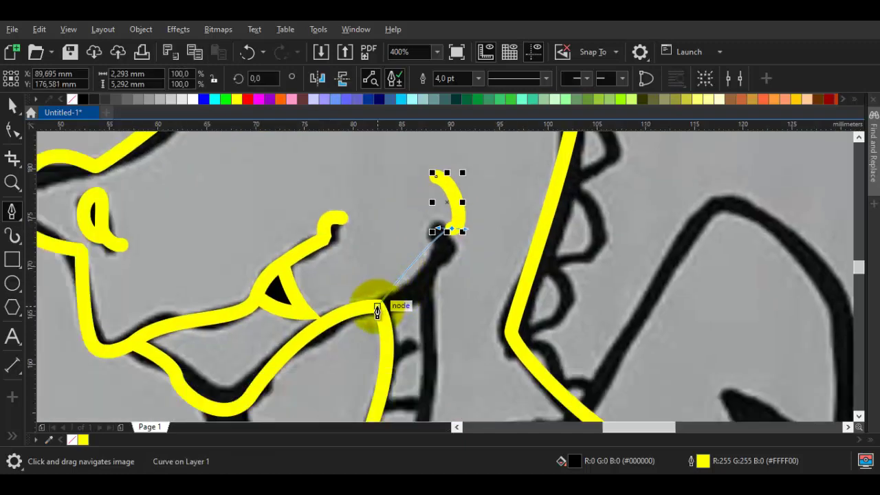
pyautogui.moveTo(375, 308); pyautogui.dragTo(329, 311)
pyautogui.press('space')
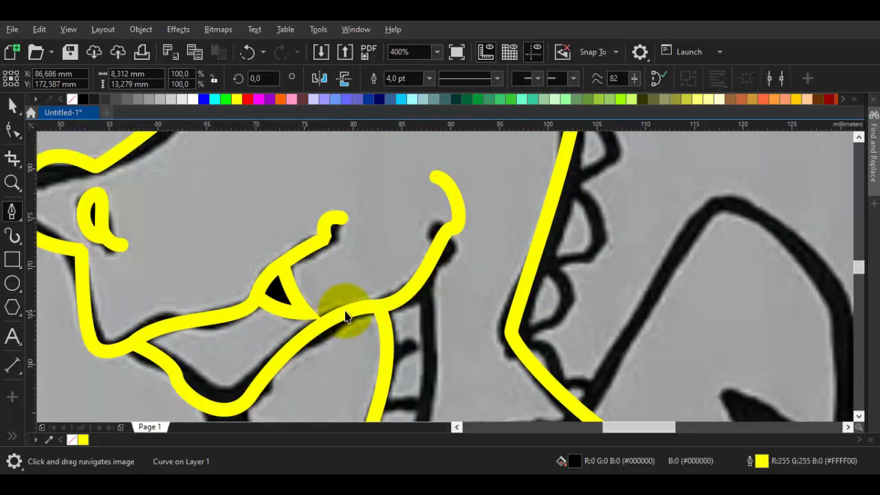
pyautogui.press('Escape')
pyautogui.scroll(-3, 396, 326)
pyautogui.moveTo(438, 233); pyautogui.dragTo(395, 260)
pyautogui.click(615, 230)
pyautogui.scroll(1, 419, 250)
pyautogui.hotkey('ctrl', 'z')
pyautogui.scroll(1, 394, 259)
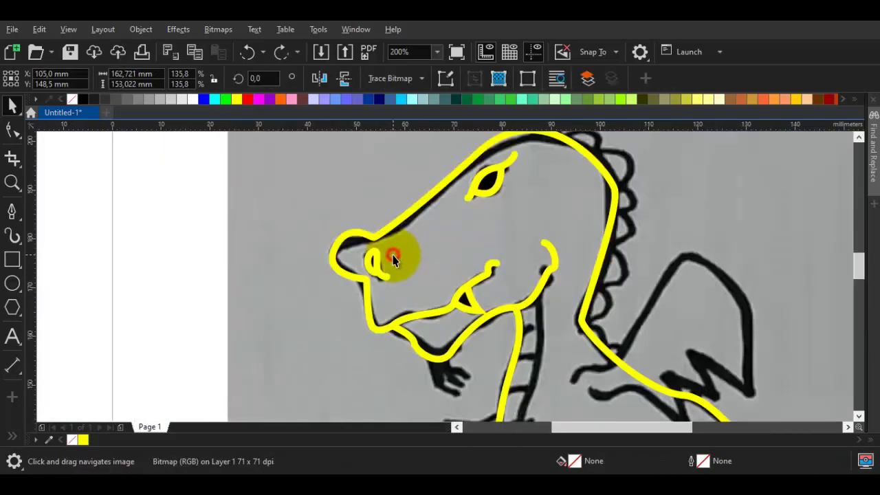
# Reshape the snout tip of the body outline by shifting its nodes inward, and deselect the outline
pyautogui.press('F10')
pyautogui.click(366, 231)
pyautogui.scroll(2, 365, 230)
pyautogui.click(399, 277)
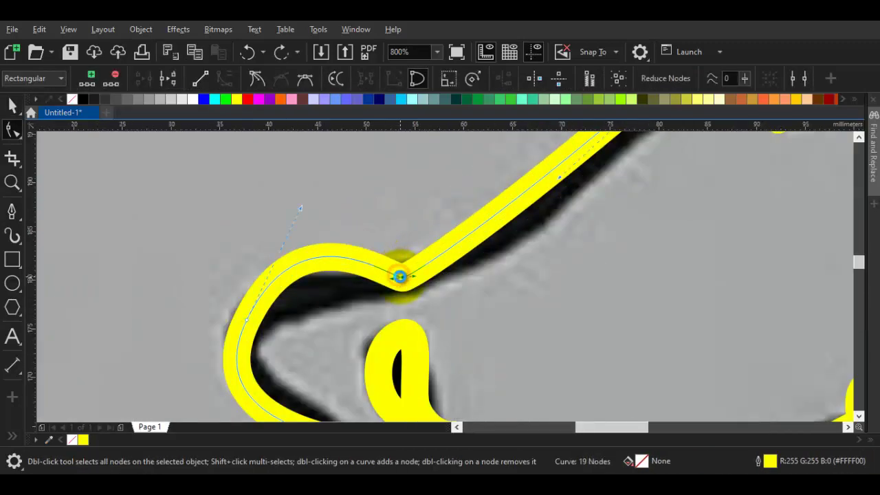
pyautogui.scroll(-1, 401, 277)
pyautogui.moveTo(353, 302)
pyautogui.mouseDown()
pyautogui.moveTo(364, 282)
pyautogui.moveTo(352, 282)
pyautogui.moveTo(373, 238)
pyautogui.moveTo(357, 304)
pyautogui.mouseUp()
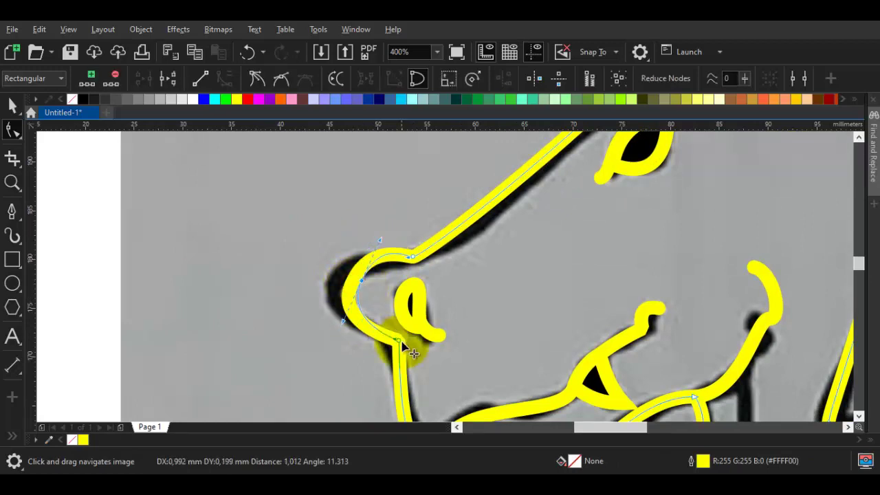
pyautogui.moveTo(401, 342); pyautogui.dragTo(386, 335)
pyautogui.scroll(-2, 407, 333)
pyautogui.press('space')
pyautogui.click(495, 338)
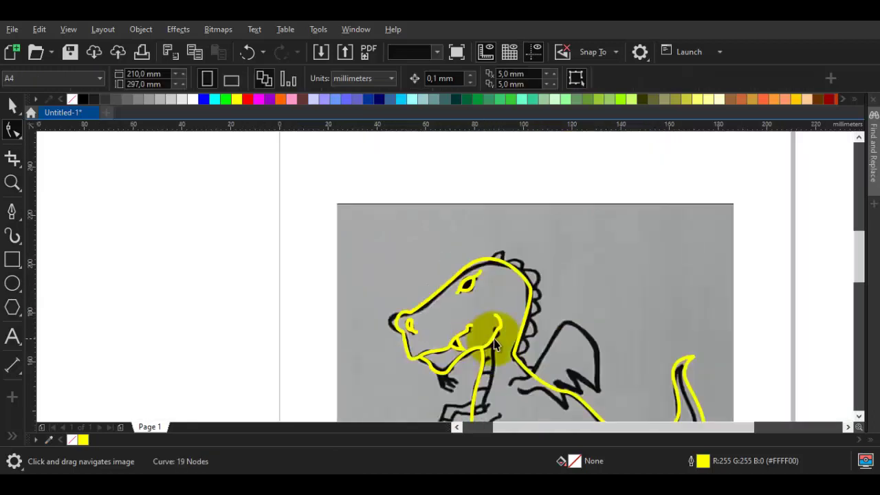
# Examine the traced head, mouth and body outline against the sketch
pyautogui.moveTo(488, 311); pyautogui.dragTo(559, 240)
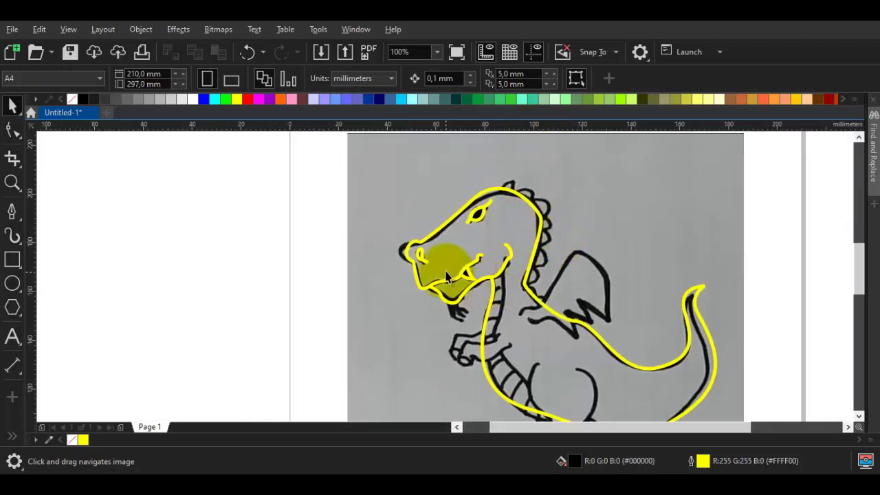
pyautogui.scroll(2, 448, 263)
pyautogui.scroll(-2, 466, 269)
pyautogui.moveTo(508, 275); pyautogui.dragTo(501, 266)
pyautogui.scroll(2, 471, 245)
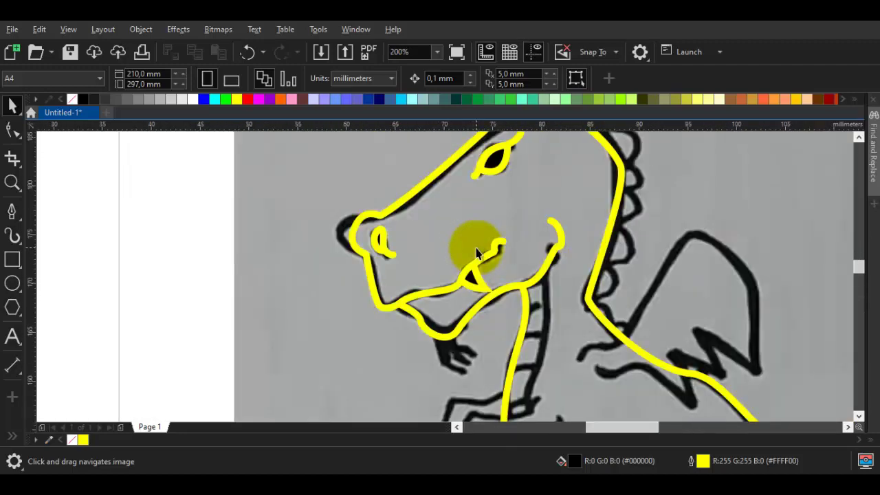
pyautogui.scroll(2, 491, 299)
pyautogui.scroll(-1, 543, 289)
pyautogui.scroll(-3, 543, 289)
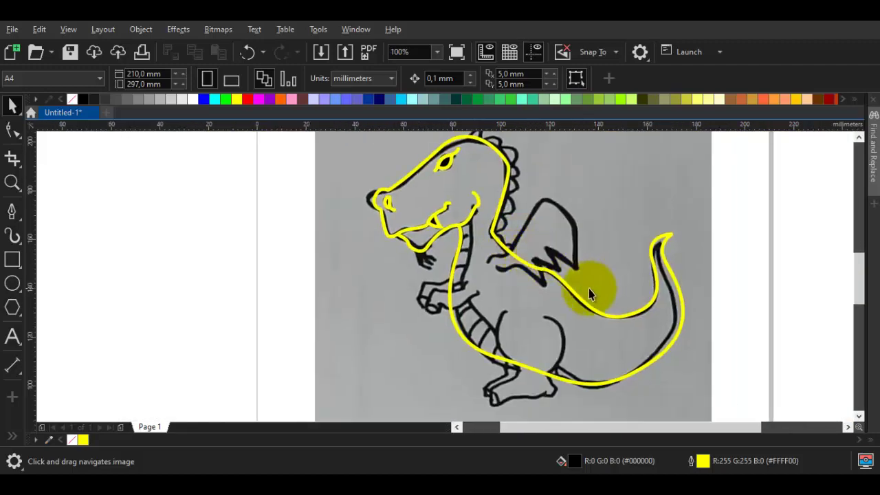
# Trace the arm's upper edge and hand with the Pen tool from the elbow, about 20 mm wide and 15 mm high
pyautogui.scroll(2, 450, 293)
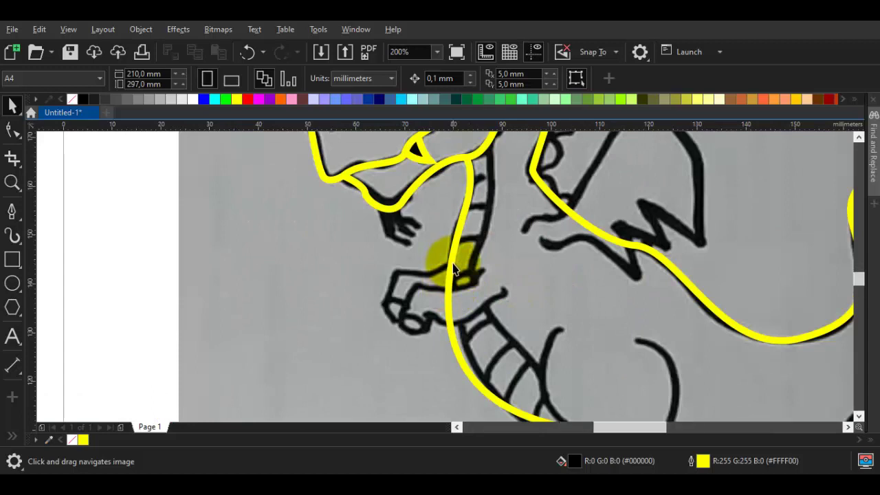
pyautogui.scroll(1, 452, 267)
pyautogui.press('space')
pyautogui.moveTo(516, 288); pyautogui.dragTo(488, 229)
pyautogui.click(483, 270)
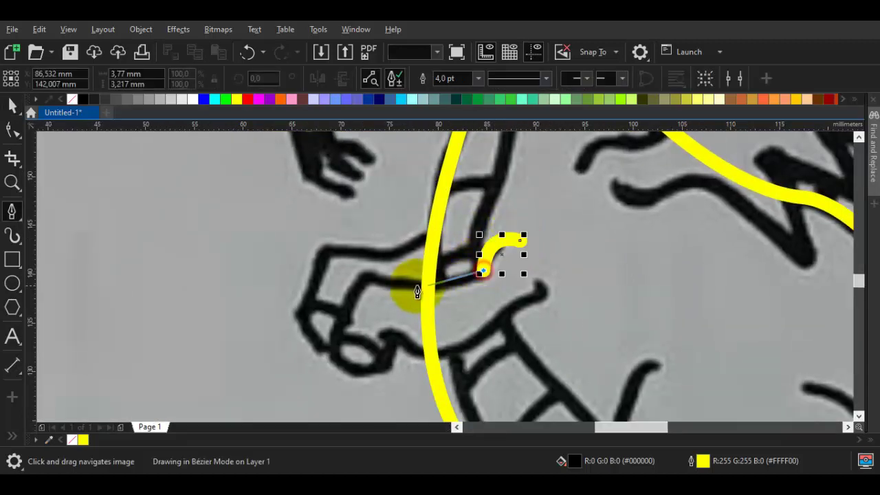
pyautogui.moveTo(390, 277); pyautogui.dragTo(328, 250)
pyautogui.moveTo(324, 363); pyautogui.dragTo(379, 303)
pyautogui.click(383, 300)
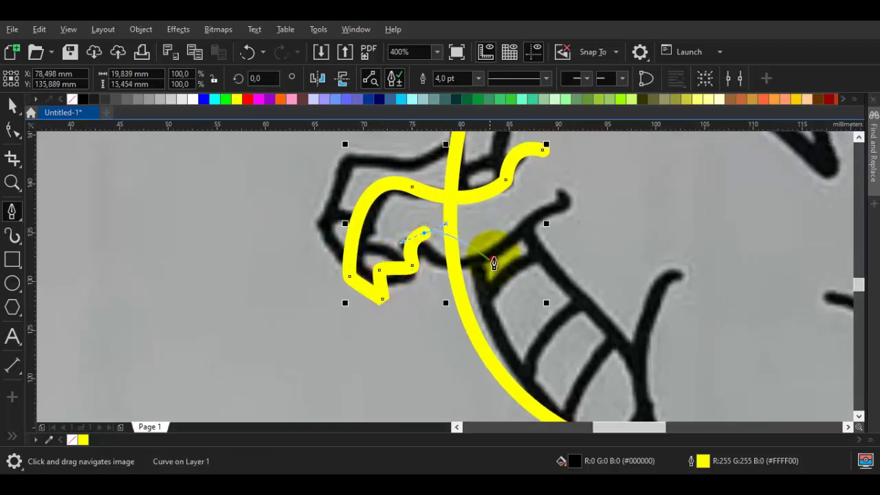
# Continue the arm path along its lower edge to the elbow, close it at the starting node and deselect it
pyautogui.moveTo(493, 260); pyautogui.dragTo(551, 168)
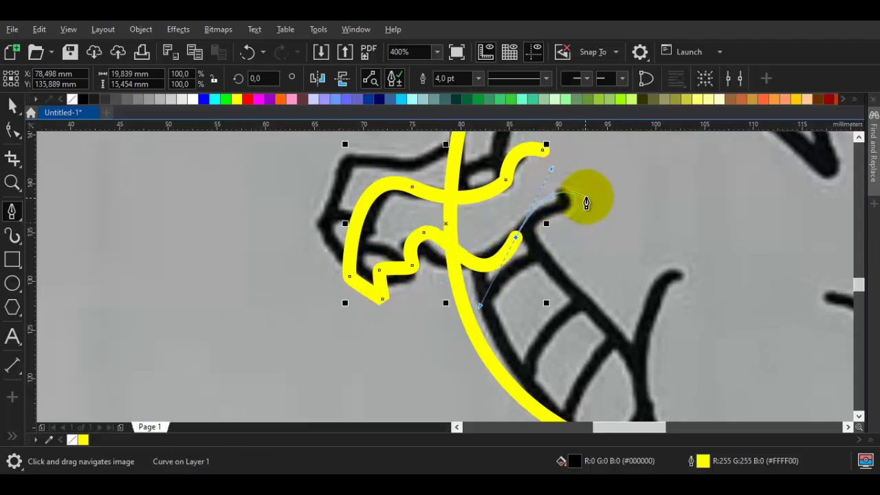
pyautogui.moveTo(586, 201); pyautogui.dragTo(540, 190)
pyautogui.press('space')
pyautogui.scroll(-1, 540, 189)
pyautogui.click(556, 179)
pyautogui.scroll(1, 511, 200)
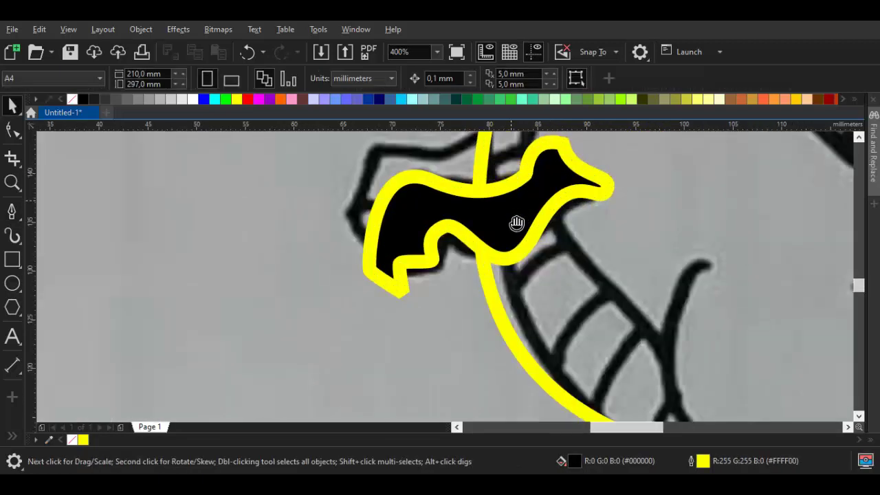
# Trace the front of the hind leg from thigh to toes with the Pen tool, about 16 mm wide and 42 mm high
pyautogui.moveTo(517, 224); pyautogui.dragTo(530, 247)
pyautogui.scroll(-1, 531, 247)
pyautogui.moveTo(611, 284); pyautogui.dragTo(499, 218)
pyautogui.press('space')
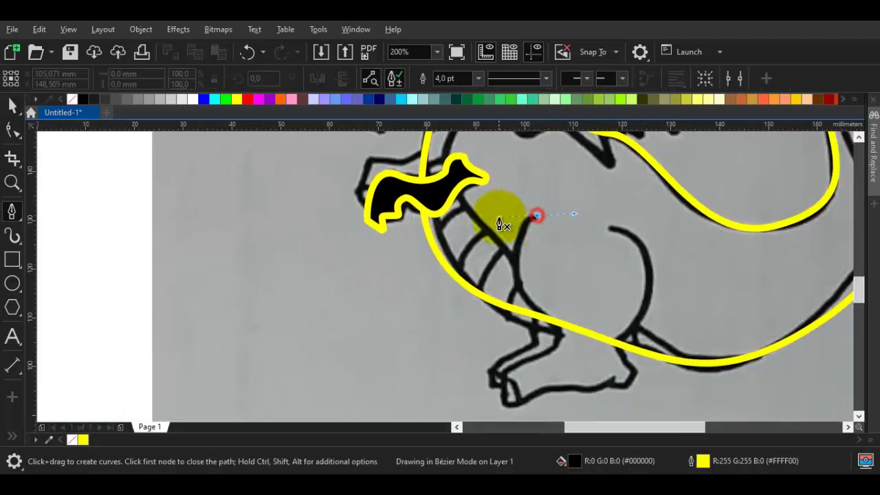
pyautogui.moveTo(525, 314); pyautogui.dragTo(556, 296)
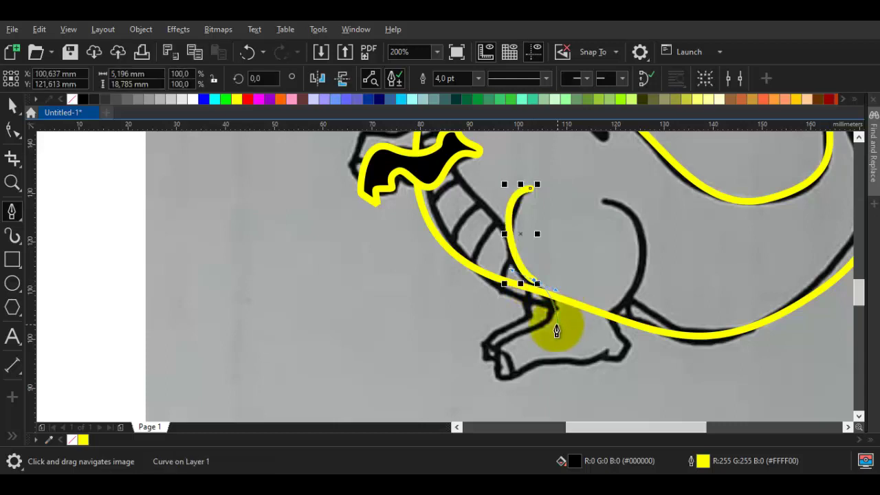
pyautogui.scroll(1, 556, 321)
pyautogui.click(556, 320)
pyautogui.moveTo(417, 388); pyautogui.dragTo(565, 336)
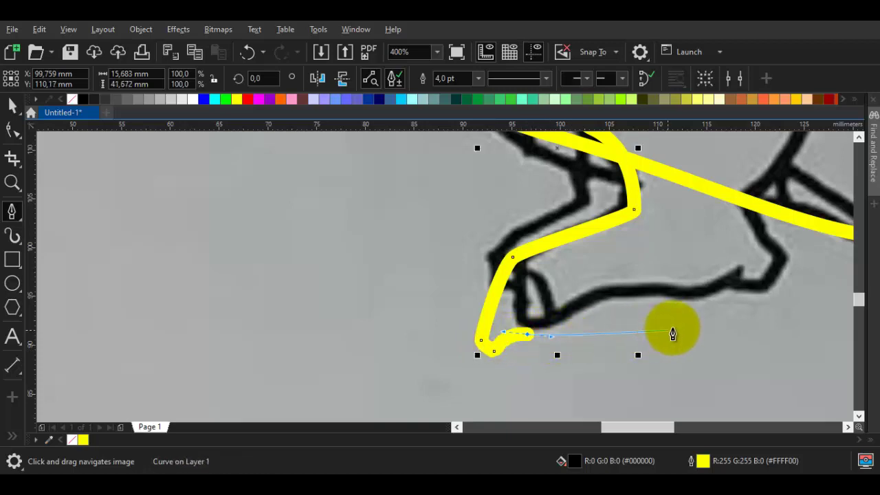
# Trace the sole, heel and back of the thigh, close the leg shape at about 34 by 42 mm, and deselect it
pyautogui.moveTo(674, 328)
pyautogui.mouseDown()
pyautogui.moveTo(586, 339)
pyautogui.moveTo(677, 353)
pyautogui.moveTo(725, 337)
pyautogui.moveTo(729, 321)
pyautogui.mouseUp()
pyautogui.hotkey('ctrl', 'z')
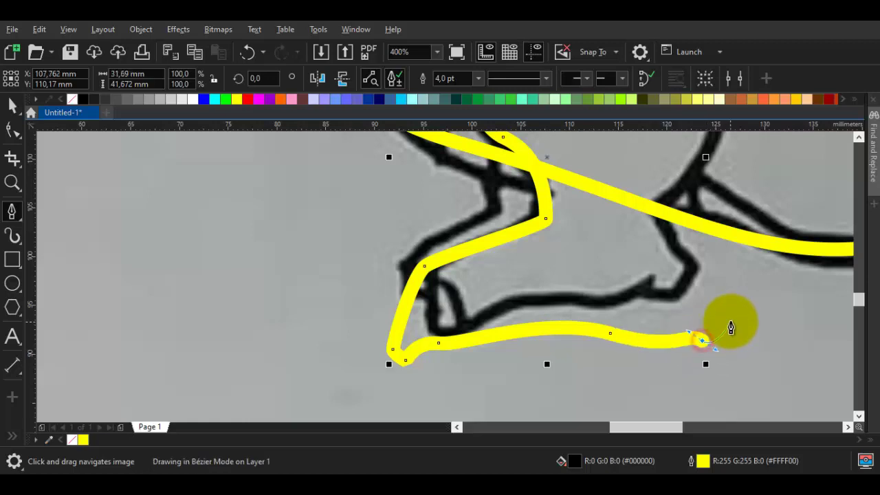
pyautogui.moveTo(688, 281); pyautogui.dragTo(678, 268)
pyautogui.moveTo(662, 225); pyautogui.dragTo(640, 234)
pyautogui.scroll(-2, 698, 220)
pyautogui.click(529, 232)
pyautogui.scroll(-1, 557, 242)
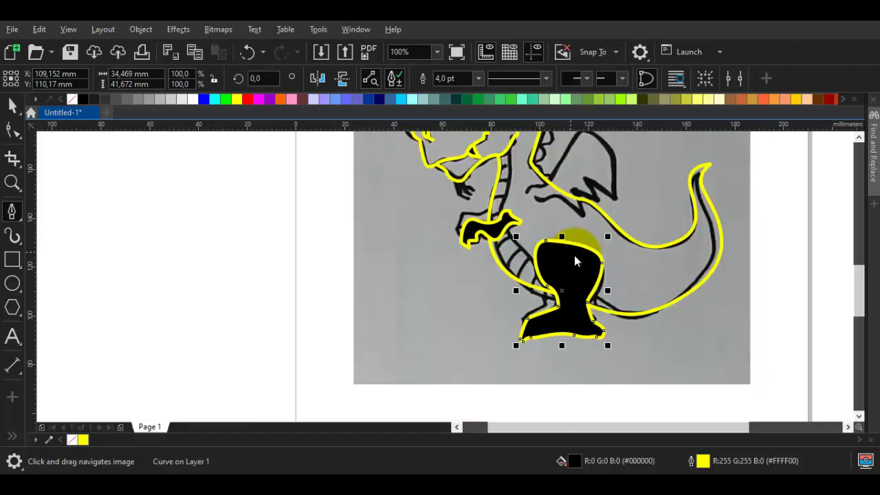
pyautogui.press('space')
pyautogui.click(622, 253)
# Delete the node at the pointed lower tip of the hand on the arm shape
pyautogui.moveTo(552, 220); pyautogui.dragTo(524, 322)
pyautogui.scroll(1, 481, 284)
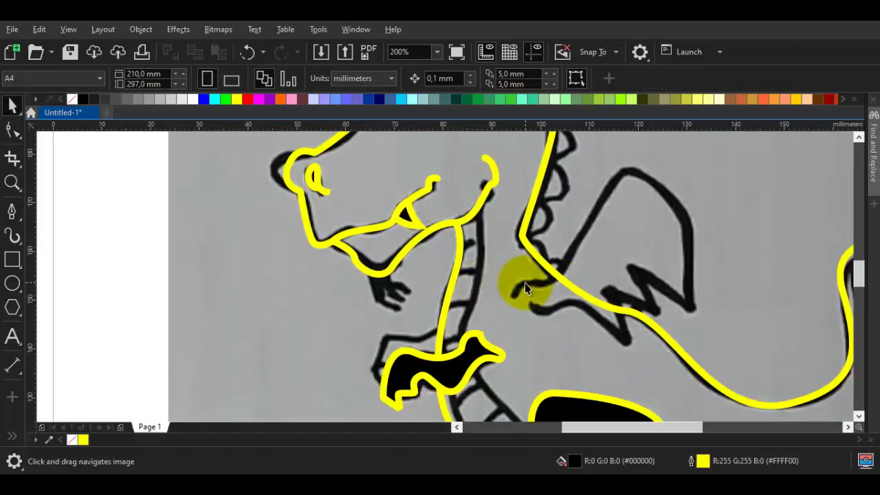
pyautogui.moveTo(500, 354); pyautogui.dragTo(579, 290)
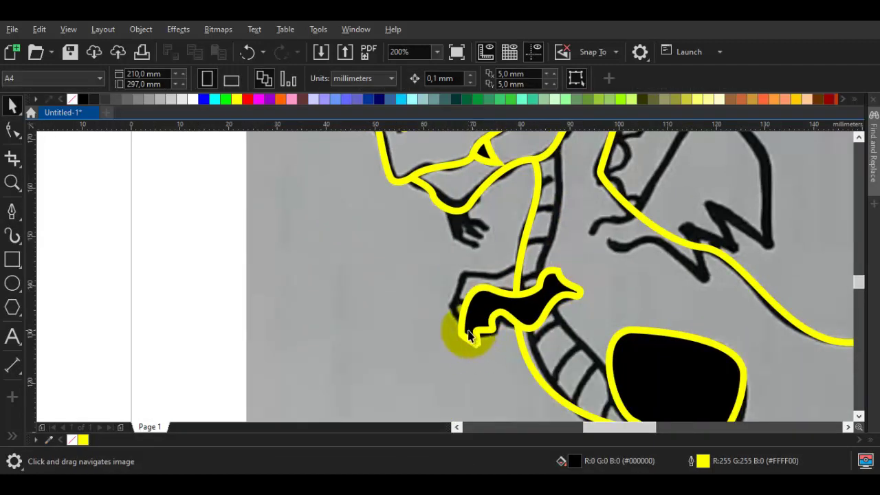
pyautogui.scroll(1, 471, 328)
pyautogui.scroll(1, 472, 332)
pyautogui.press('space')
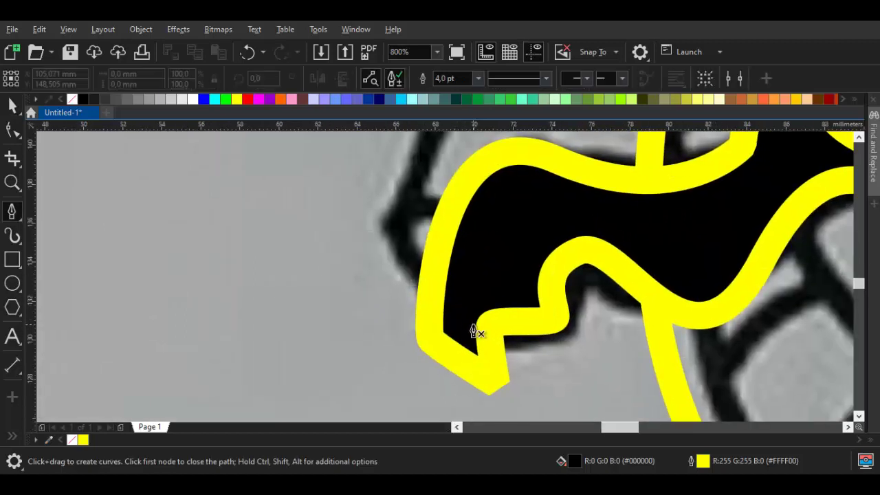
pyautogui.press('space')
pyautogui.click(458, 329)
pyautogui.press('F10')
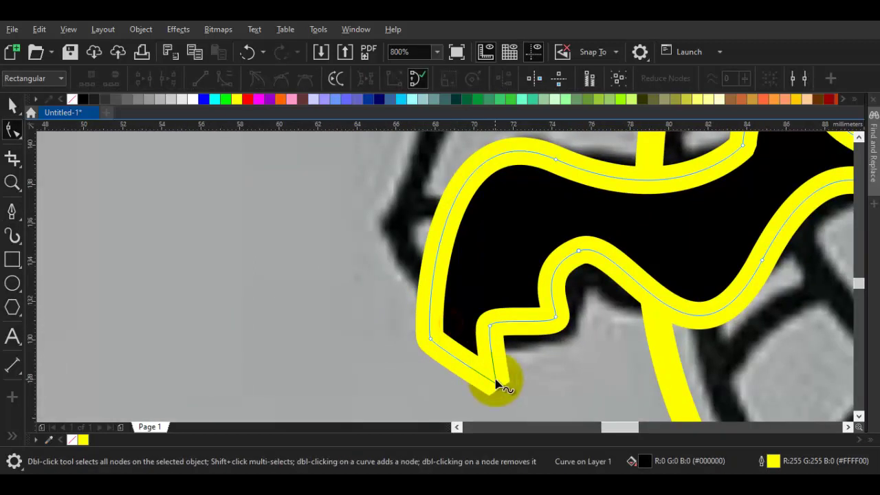
pyautogui.doubleClick(497, 384)
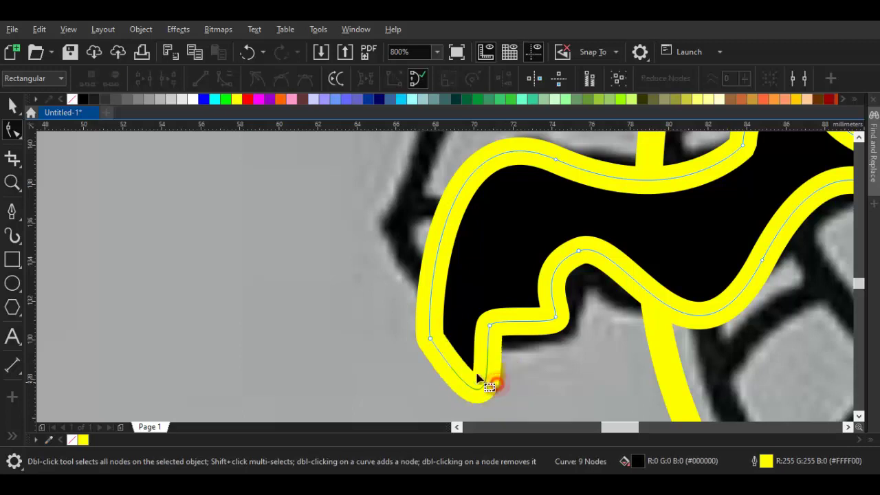
# Move the hand's outer lower node up, make it a cusp and adjust its curve handles to straighten the hand's lower edge
pyautogui.moveTo(430, 339); pyautogui.dragTo(463, 295)
pyautogui.rightClick(496, 242)
pyautogui.click(537, 306)
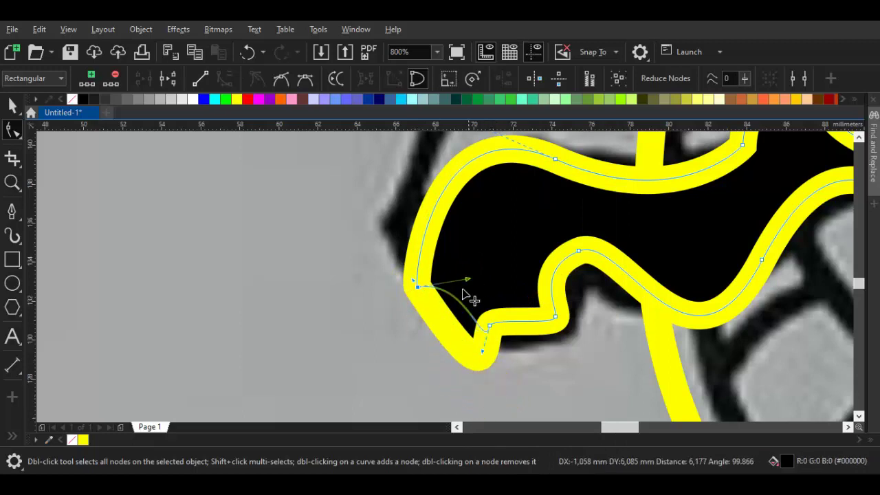
pyautogui.moveTo(458, 332); pyautogui.dragTo(410, 282)
pyautogui.scroll(-1, 431, 295)
pyautogui.press('space')
pyautogui.scroll(1, 459, 309)
pyautogui.click(476, 295)
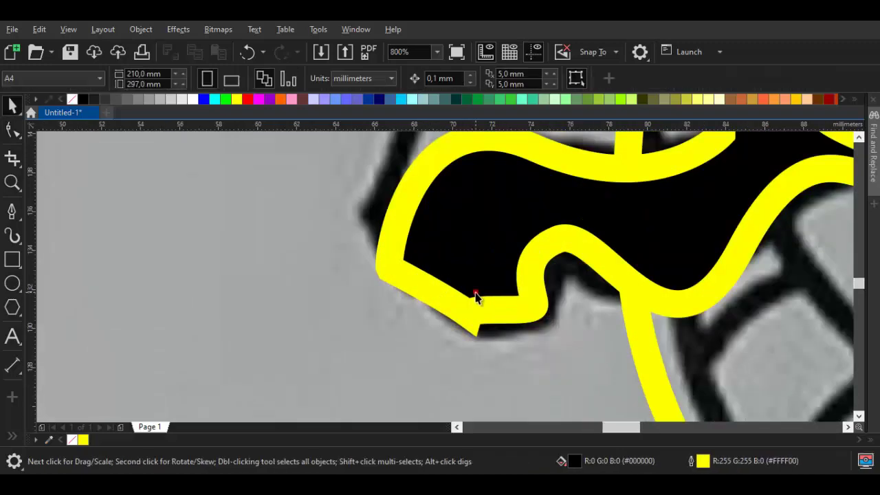
# Adjust the curve handle at the hand's bottom corner node to clean up the corner
pyautogui.press('space')
pyautogui.scroll(2, 469, 309)
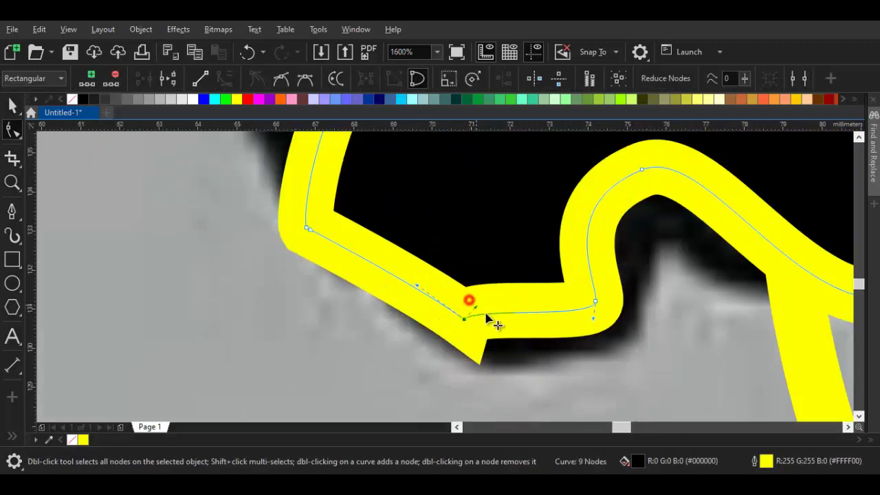
pyautogui.moveTo(486, 320); pyautogui.dragTo(466, 320)
pyautogui.scroll(-1, 485, 318)
pyautogui.press('space')
# Trace a claw below the hand as a closed, pointed Pen shape about 4.9 mm wide and 9 mm high
pyautogui.scroll(1, 458, 296)
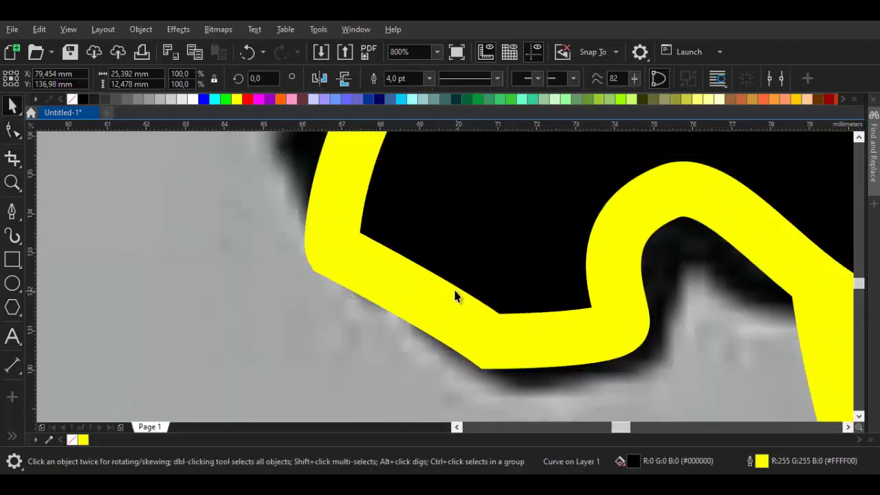
pyautogui.press('p')
pyautogui.click(457, 192)
pyautogui.moveTo(335, 249); pyautogui.dragTo(299, 340)
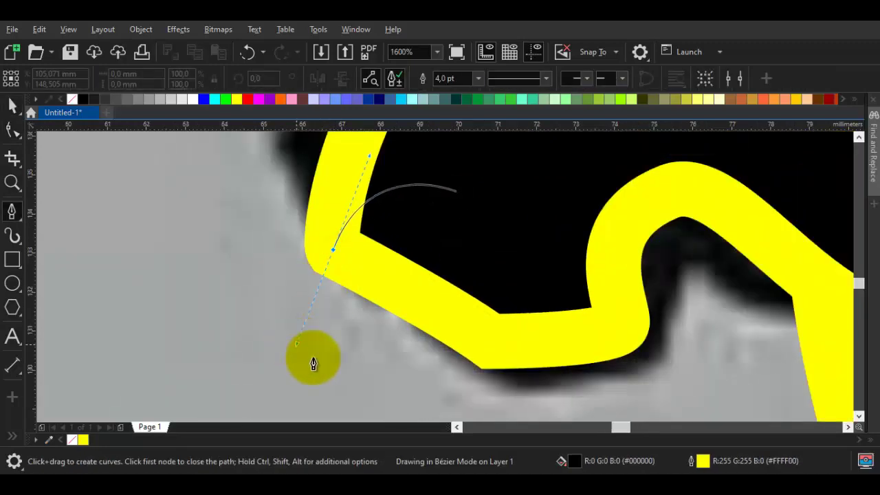
pyautogui.scroll(-1, 330, 376)
pyautogui.moveTo(338, 370); pyautogui.dragTo(326, 259)
pyautogui.moveTo(353, 351); pyautogui.dragTo(351, 347)
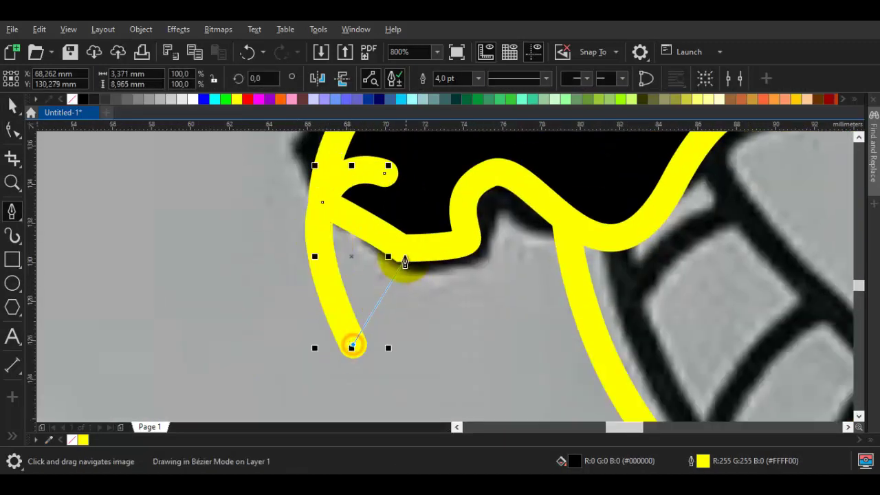
pyautogui.click(401, 189)
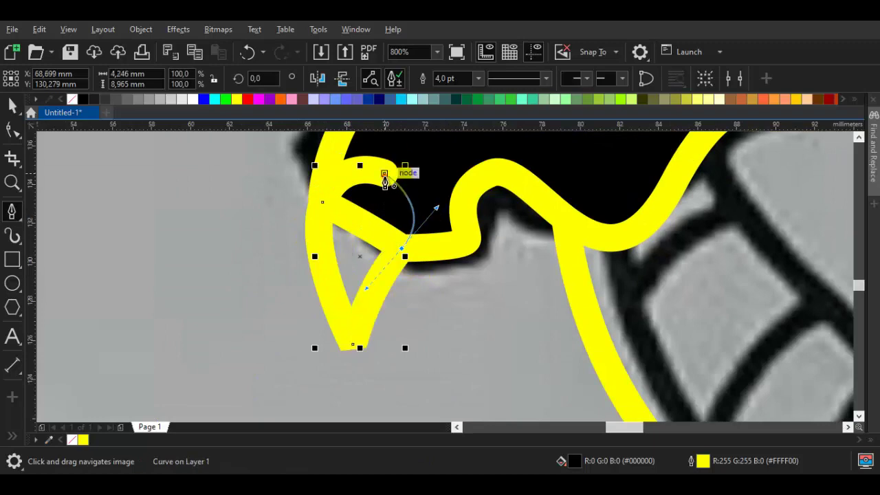
# Reorder the claw directly in front of the sketch image so it sits behind the arm, and select the arm shape
pyautogui.rightClick(385, 182)
pyautogui.moveTo(493, 123)
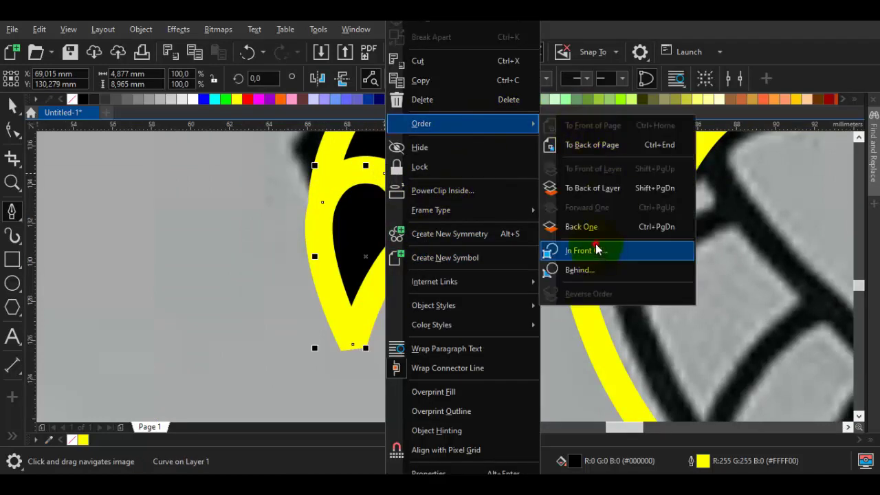
pyautogui.click(596, 246)
pyautogui.click(496, 305)
pyautogui.scroll(-2, 497, 305)
pyautogui.scroll(1, 509, 264)
pyautogui.press('space')
pyautogui.click(512, 266)
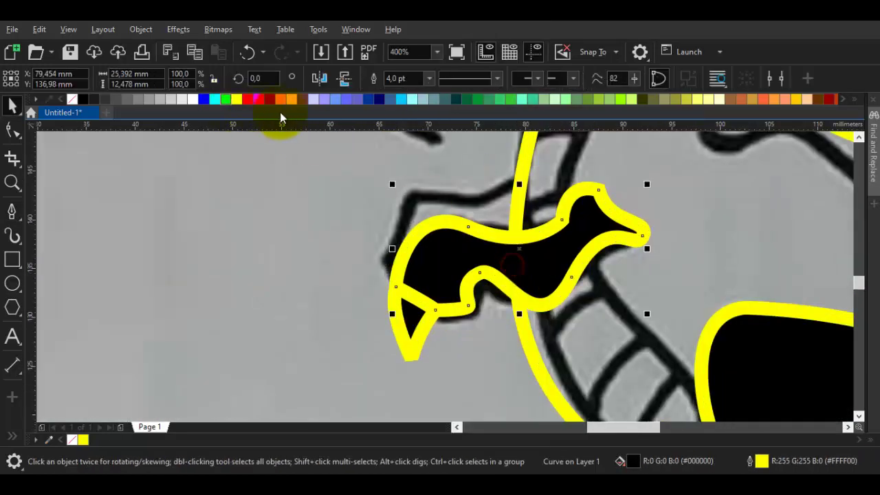
# Fill the arm with dark green (#006633) and the dragon's body and head with green (#009933)
pyautogui.click(467, 99)
pyautogui.scroll(-1, 527, 224)
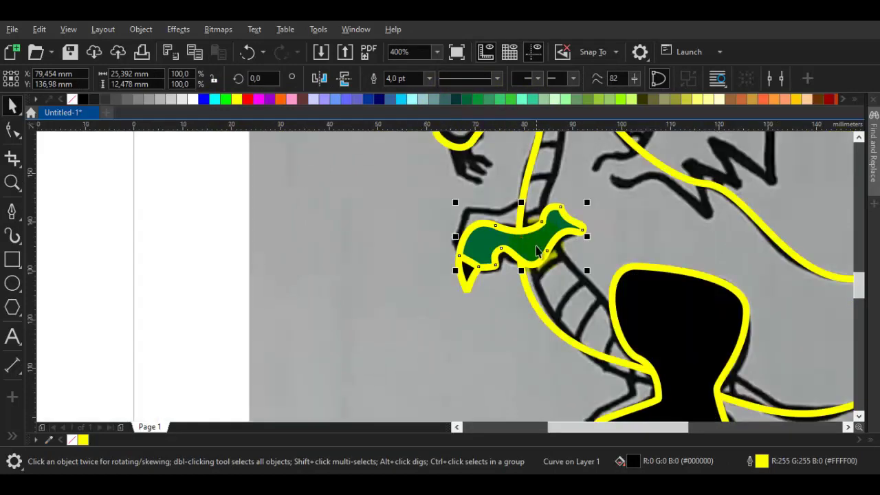
pyautogui.click(589, 247)
pyautogui.moveTo(591, 247); pyautogui.dragTo(526, 268)
pyautogui.moveTo(589, 258); pyautogui.dragTo(529, 373)
pyautogui.click(487, 137)
pyautogui.click(478, 101)
pyautogui.scroll(-1, 523, 250)
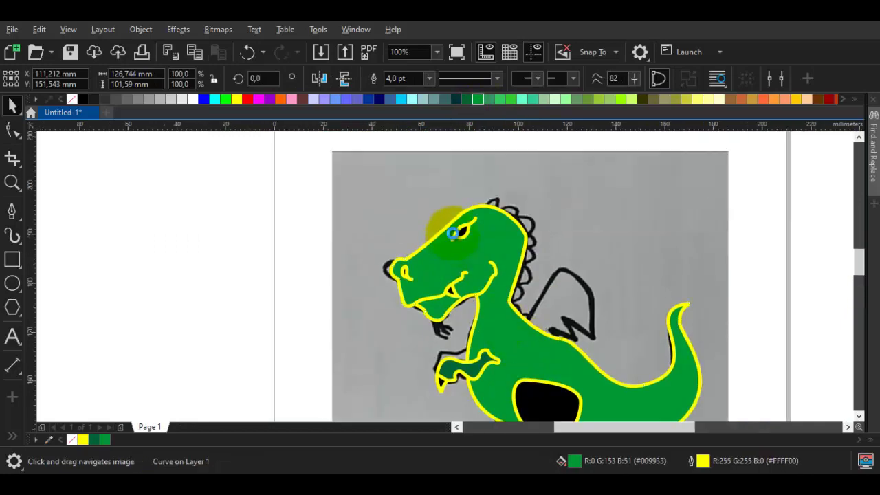
# Fill the dragon's eye shape with red
pyautogui.scroll(1, 451, 231)
pyautogui.click(482, 226)
pyautogui.click(482, 232)
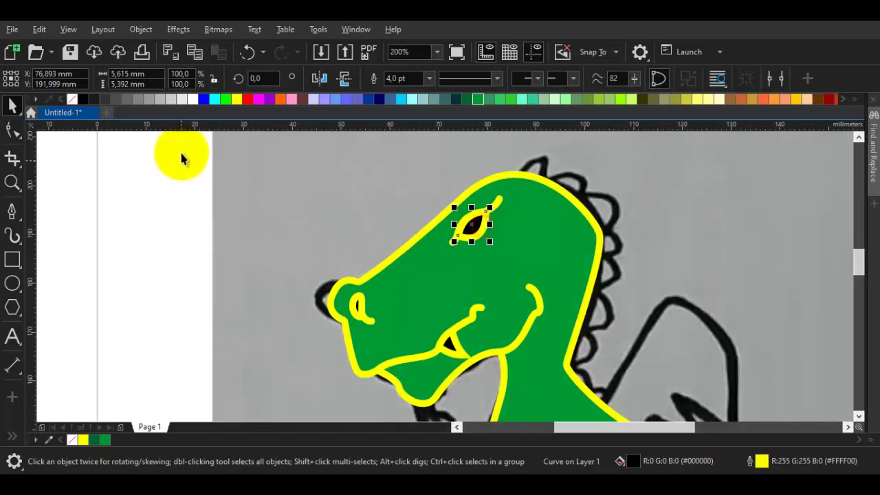
pyautogui.click(249, 101)
pyautogui.scroll(-1, 412, 212)
pyautogui.click(497, 293)
# Edit the leg shape's nodes at the front of the foot, raising the outer node and pulling the tip node inward
pyautogui.scroll(2, 386, 261)
pyautogui.scroll(-2, 376, 261)
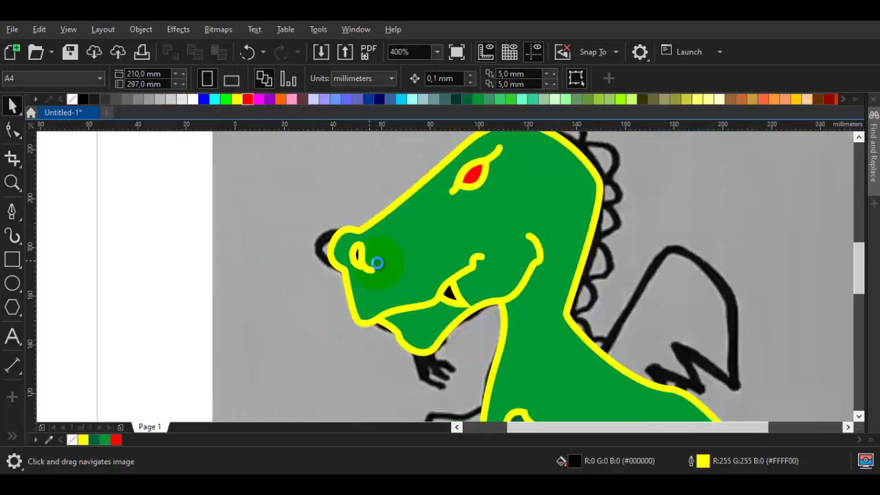
pyautogui.scroll(-3, 376, 262)
pyautogui.click(509, 336)
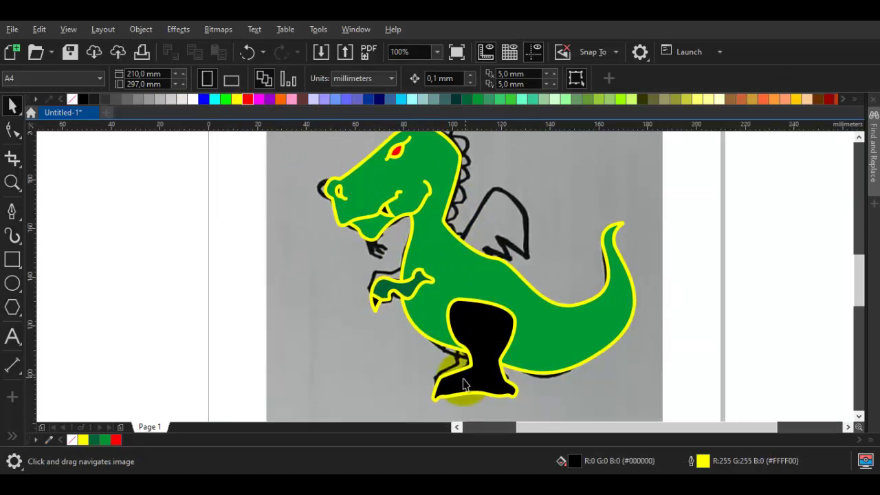
pyautogui.click(390, 367)
pyautogui.scroll(5, 456, 403)
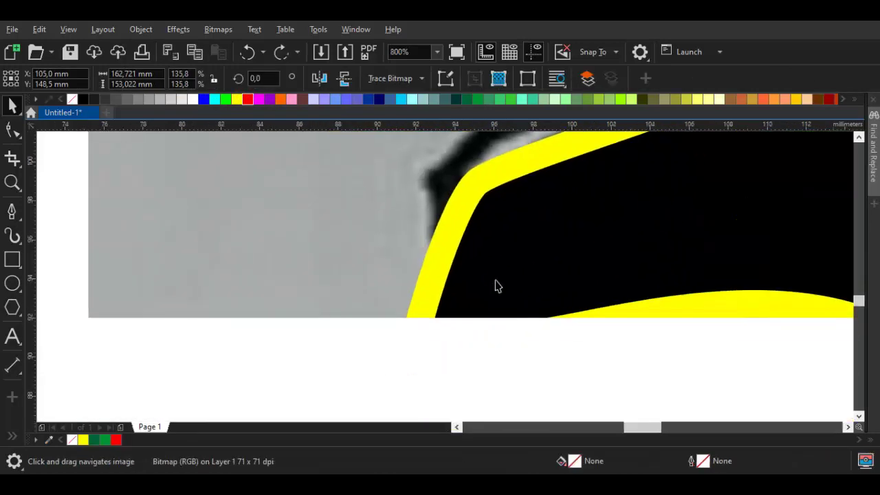
pyautogui.click(495, 279)
pyautogui.press('F10')
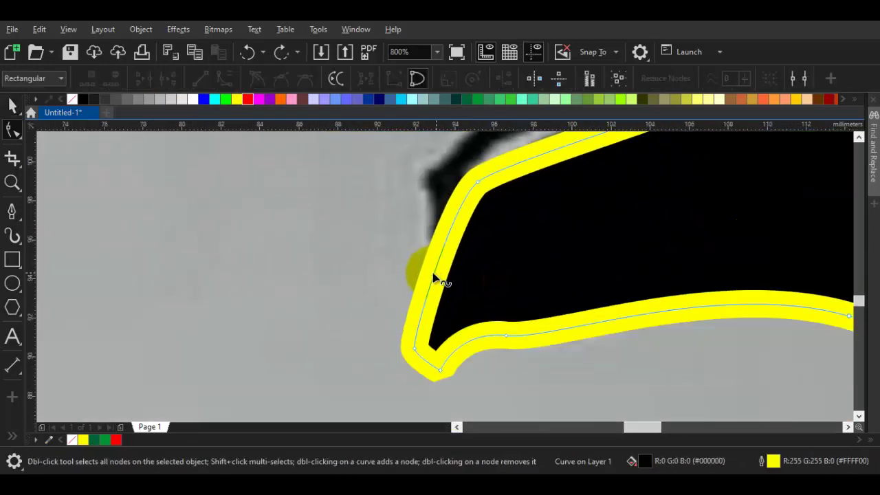
pyautogui.click(433, 274)
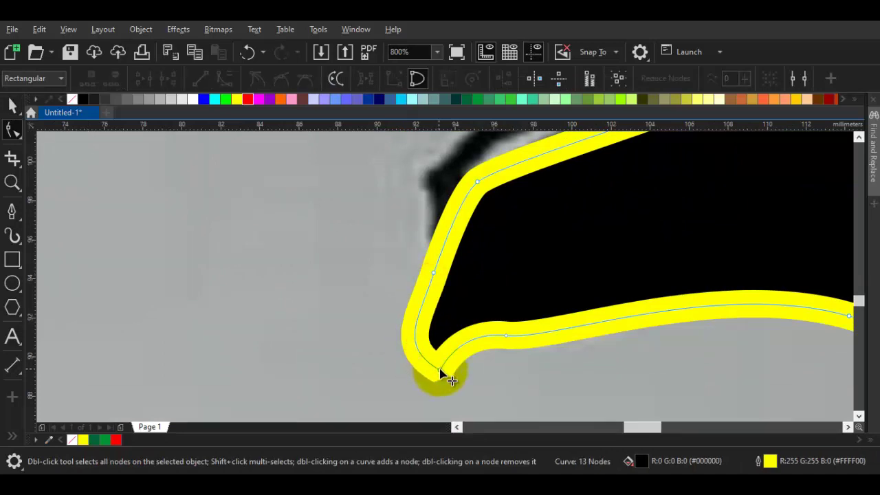
pyautogui.moveTo(444, 375); pyautogui.dragTo(434, 276)
# Move the sole node toward the heel and raise the foot's front tip node to shorten the toe end
pyautogui.click(511, 338)
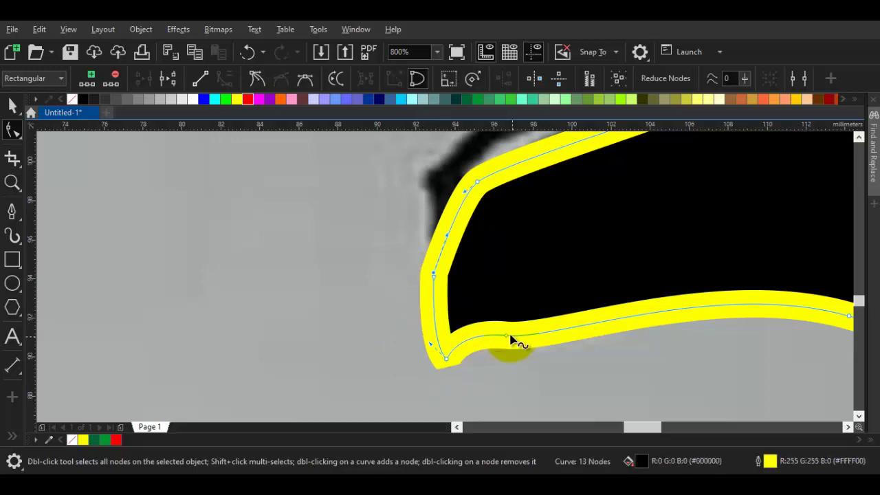
pyautogui.moveTo(512, 337); pyautogui.dragTo(535, 333)
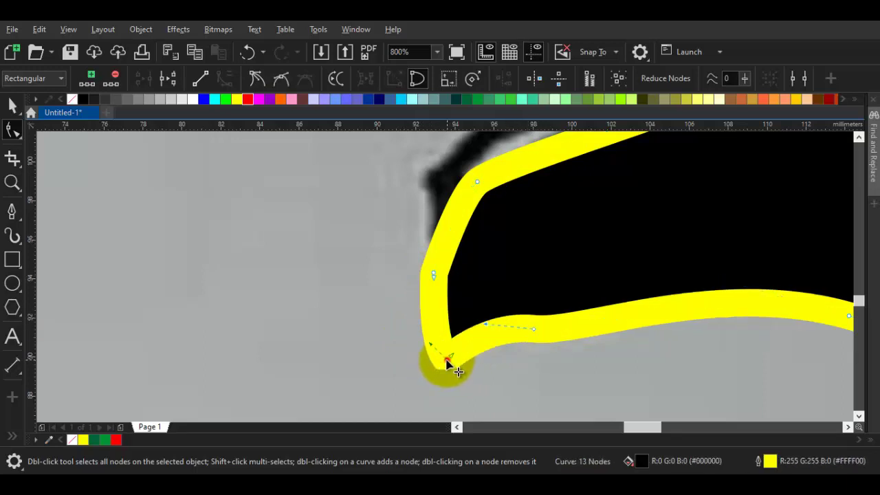
pyautogui.moveTo(447, 363); pyautogui.dragTo(460, 342)
# Trace a closed, pointed claw at the front of the foot with the Pen tool, about 5.1 mm wide and 5.9 mm high
pyautogui.press('F5')
pyautogui.click(477, 260)
pyautogui.moveTo(435, 274); pyautogui.dragTo(392, 323)
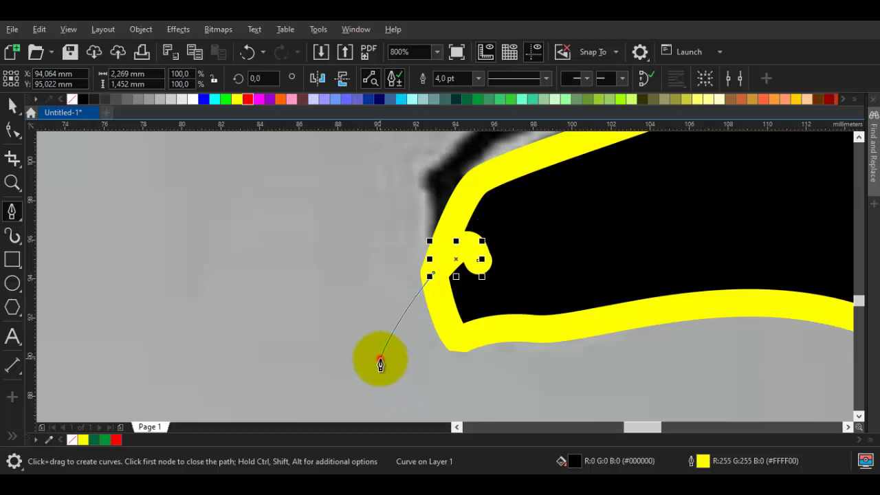
pyautogui.moveTo(380, 364); pyautogui.dragTo(465, 357)
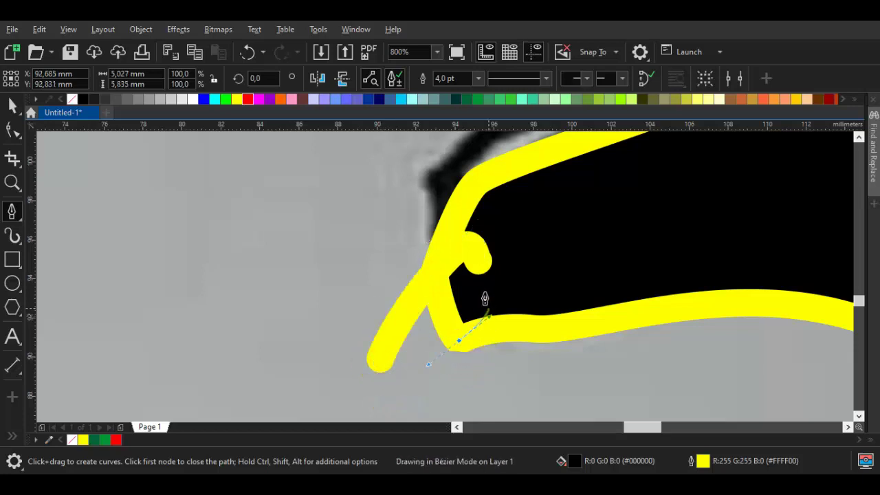
pyautogui.click(483, 269)
pyautogui.click(473, 275)
# Reorder the foot claw directly in front of the sketch image so it sits behind the leg
pyautogui.rightClick(474, 275)
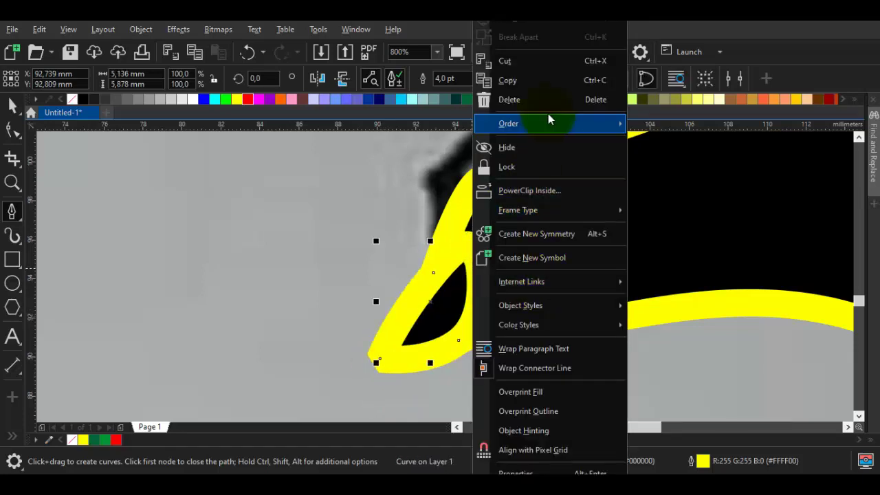
pyautogui.moveTo(550, 123)
pyautogui.click(674, 253)
pyautogui.click(396, 252)
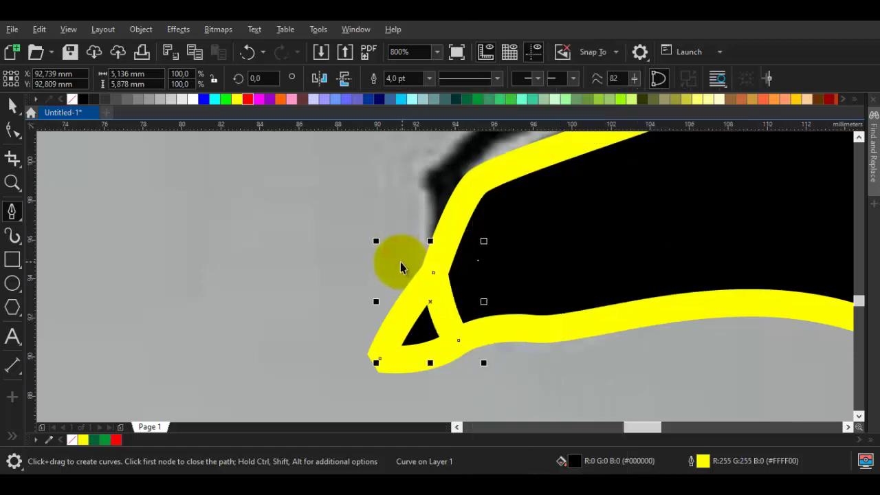
# Move the leg node where the claw meets the foot's front edge slightly up and outward
pyautogui.press('space')
pyautogui.click(462, 273)
pyautogui.press('F10')
pyautogui.moveTo(433, 275); pyautogui.dragTo(426, 251)
pyautogui.click(414, 313)
pyautogui.press('space')
# Move the leg's sole node near the heel up and inward to shape a notch before the heel
pyautogui.scroll(-2, 441, 268)
pyautogui.moveTo(521, 304); pyautogui.dragTo(497, 355)
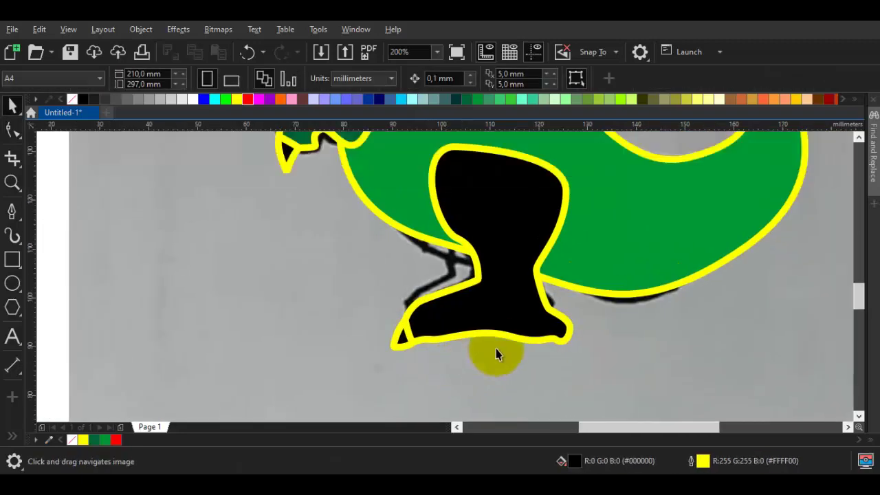
pyautogui.click(615, 350)
pyautogui.scroll(2, 547, 330)
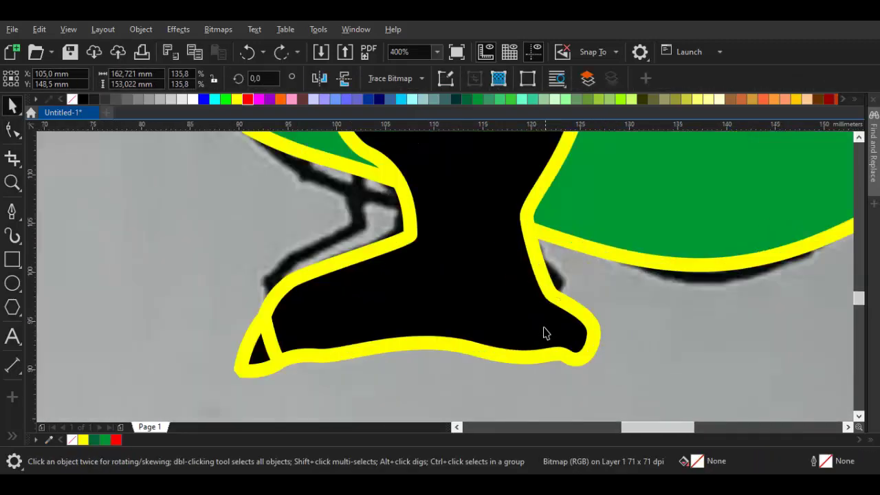
pyautogui.click(547, 342)
pyautogui.press('space')
pyautogui.moveTo(566, 355); pyautogui.dragTo(554, 349)
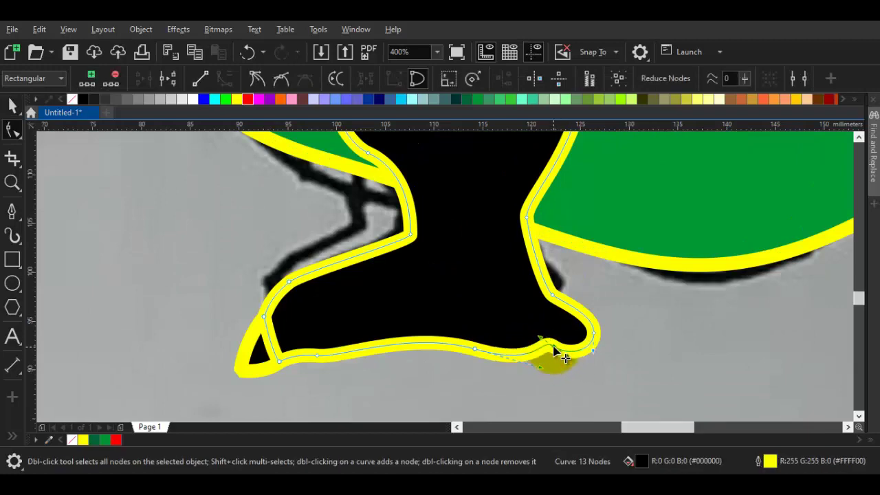
pyautogui.scroll(1, 554, 349)
pyautogui.moveTo(558, 300); pyautogui.dragTo(561, 322)
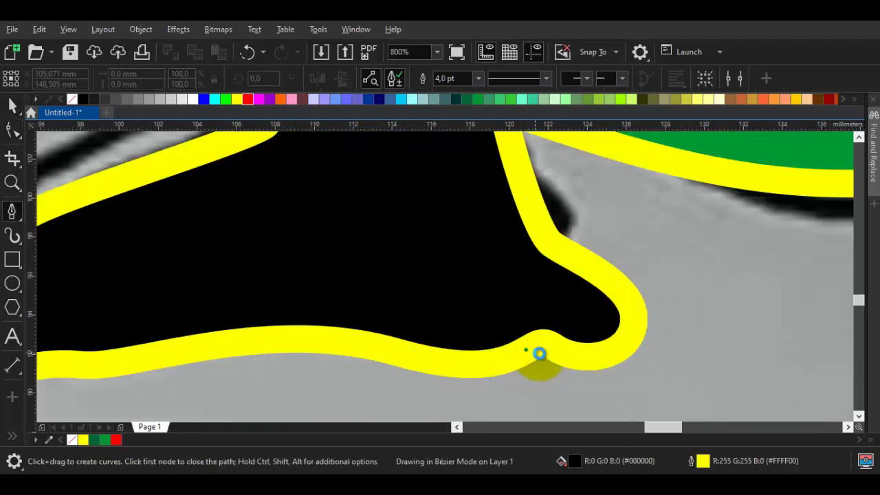
pyautogui.press('space')
# Sample the arm's dark green with the Color Eyedropper and apply it to the leg
pyautogui.scroll(-3, 539, 354)
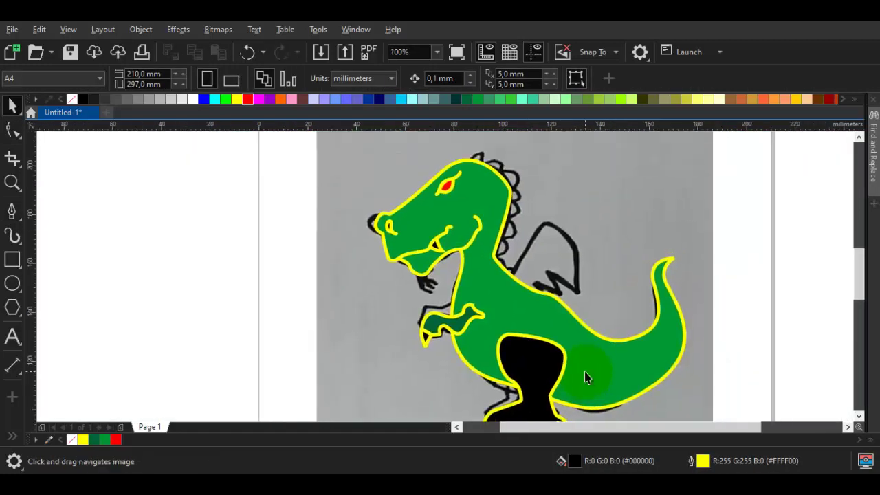
pyautogui.scroll(1, 477, 320)
pyautogui.press('i')
pyautogui.click(359, 236)
pyautogui.click(500, 312)
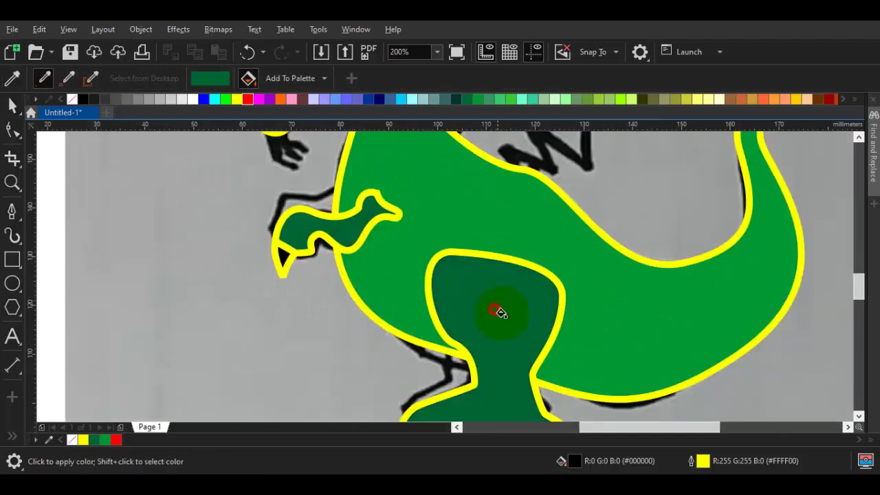
pyautogui.press('space')
# Start the wing outline with the Pen tool from inside the body, along the wing's front edge to its top
pyautogui.scroll(-2, 551, 348)
pyautogui.scroll(1, 531, 319)
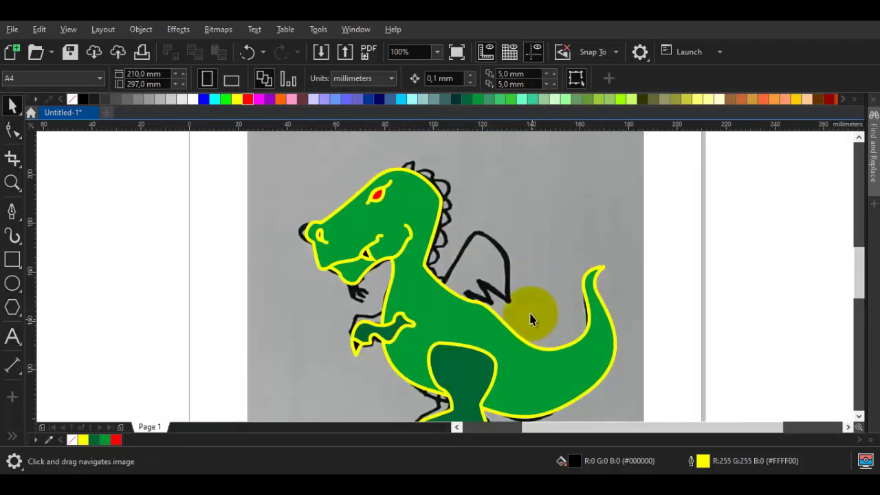
pyautogui.click(557, 306)
pyautogui.scroll(2, 434, 297)
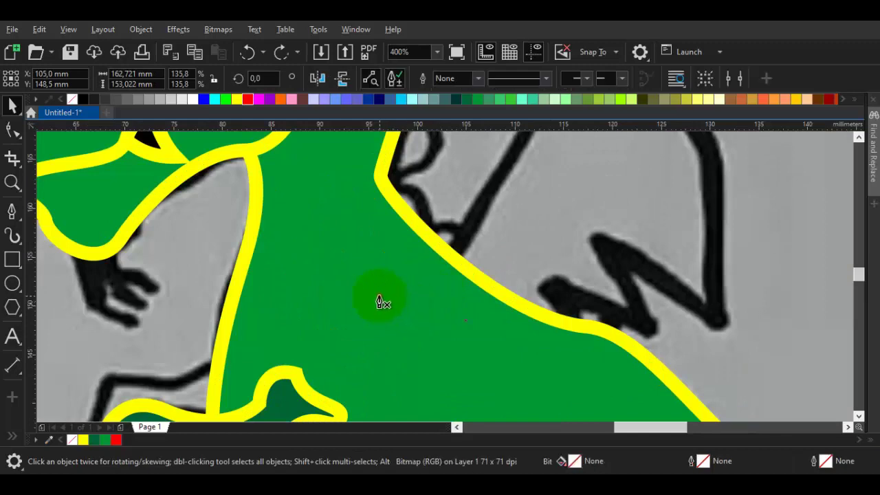
pyautogui.moveTo(379, 296); pyautogui.dragTo(373, 260)
pyautogui.click(443, 278)
pyautogui.scroll(-1, 513, 175)
pyautogui.moveTo(535, 140); pyautogui.dragTo(470, 242)
pyautogui.moveTo(480, 217); pyautogui.dragTo(506, 201)
pyautogui.moveTo(587, 293); pyautogui.dragTo(588, 297)
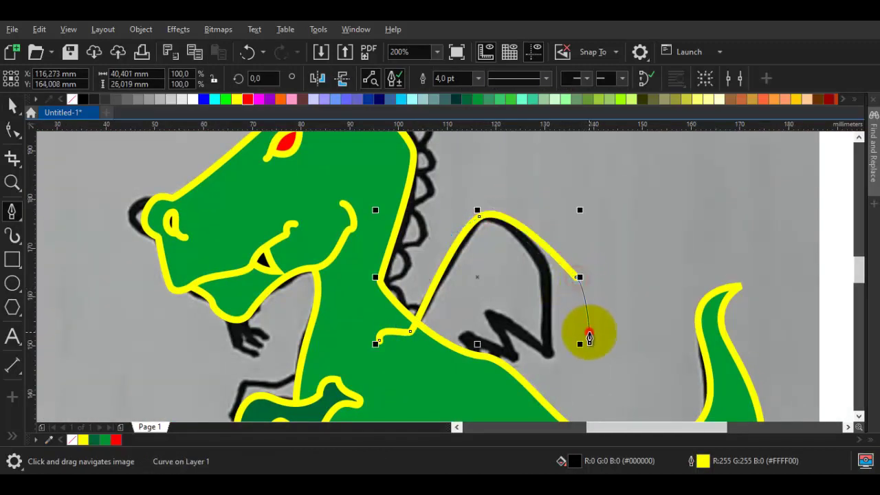
pyautogui.click(588, 333)
pyautogui.scroll(1, 586, 333)
pyautogui.hotkey('ctrl', 'z')
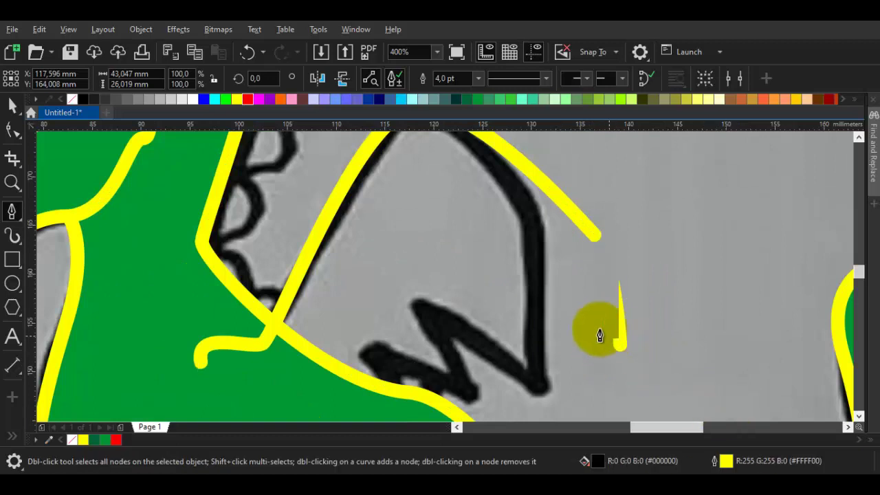
pyautogui.moveTo(610, 331); pyautogui.dragTo(606, 336)
pyautogui.moveTo(553, 330); pyautogui.dragTo(555, 357)
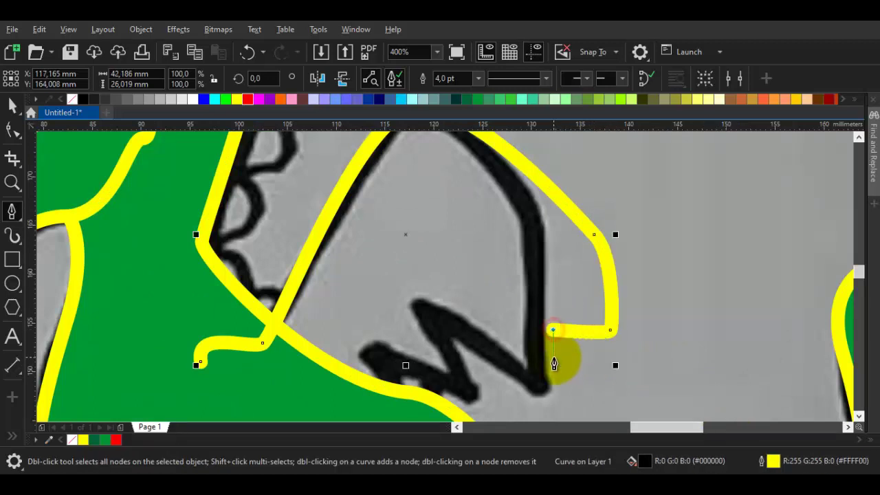
pyautogui.click(540, 316)
pyautogui.click(549, 367)
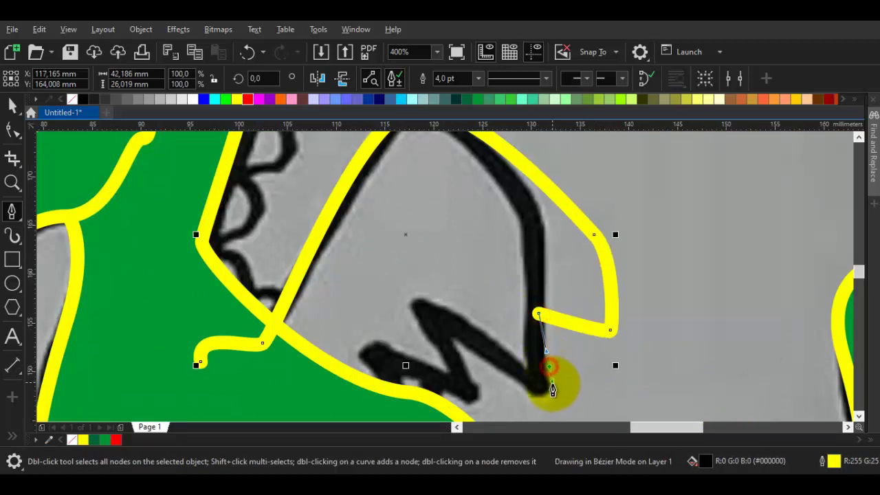
pyautogui.click(552, 395)
pyautogui.moveTo(488, 382); pyautogui.dragTo(529, 335)
pyautogui.hotkey('ctrl', 'z')
pyautogui.hotkey('ctrl', 'z')
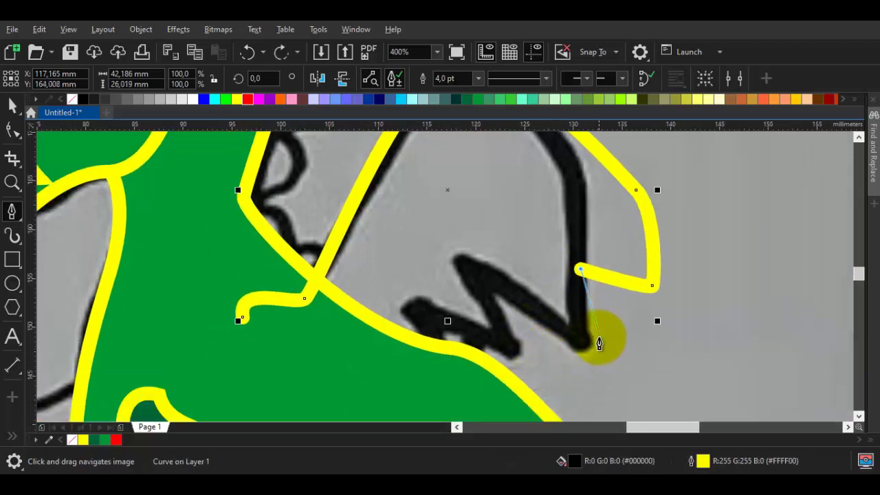
pyautogui.click(592, 359)
pyautogui.click(505, 339)
pyautogui.moveTo(516, 373); pyautogui.dragTo(521, 299)
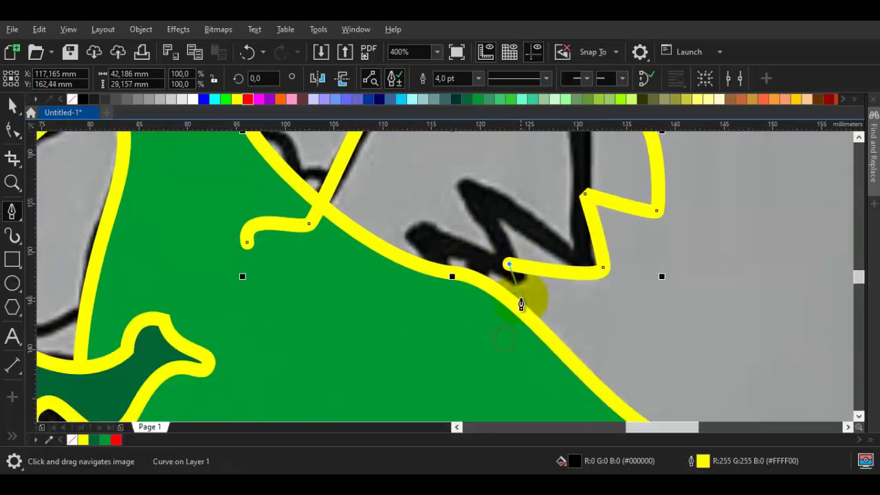
pyautogui.hotkey('ctrl', 'z')
pyautogui.hotkey('ctrl', 'z')
pyautogui.hotkey('ctrl', 'z')
pyautogui.scroll(3, 550, 275)
pyautogui.hscroll(2, 551, 275)
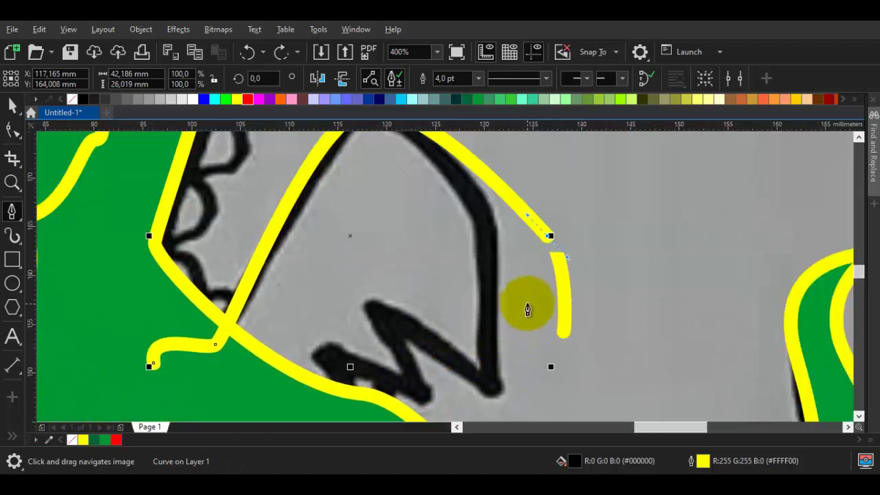
# Trace the wing's outer edge and jagged lower edge back to the start, closing a shape about 36 mm wide and 30 mm high
pyautogui.moveTo(500, 213); pyautogui.dragTo(513, 239)
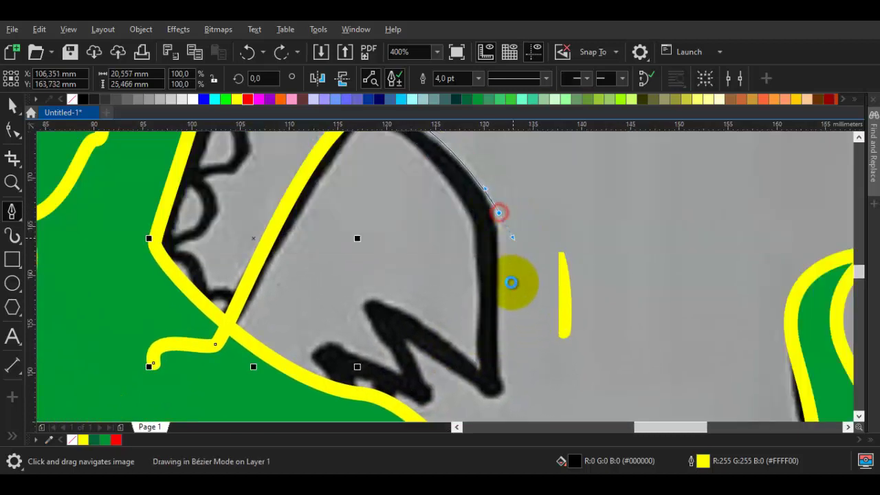
pyautogui.click(499, 326)
pyautogui.click(411, 300)
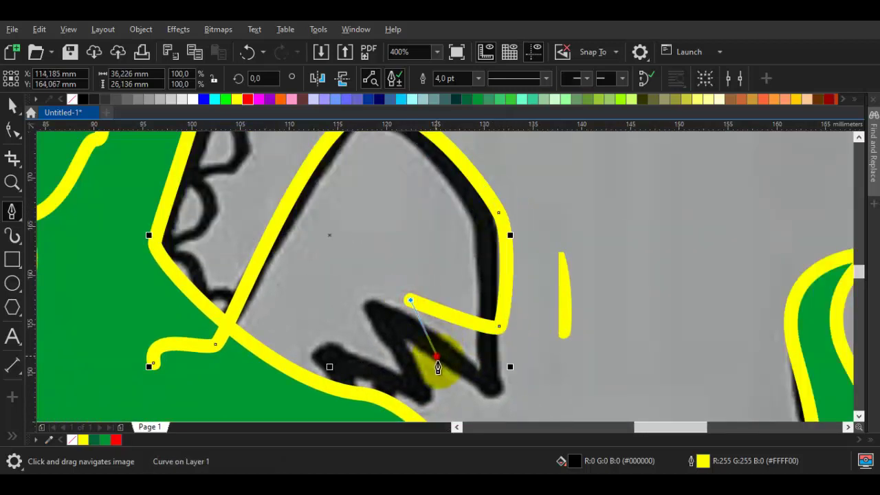
pyautogui.click(436, 356)
pyautogui.click(362, 345)
pyautogui.doubleClick(385, 374)
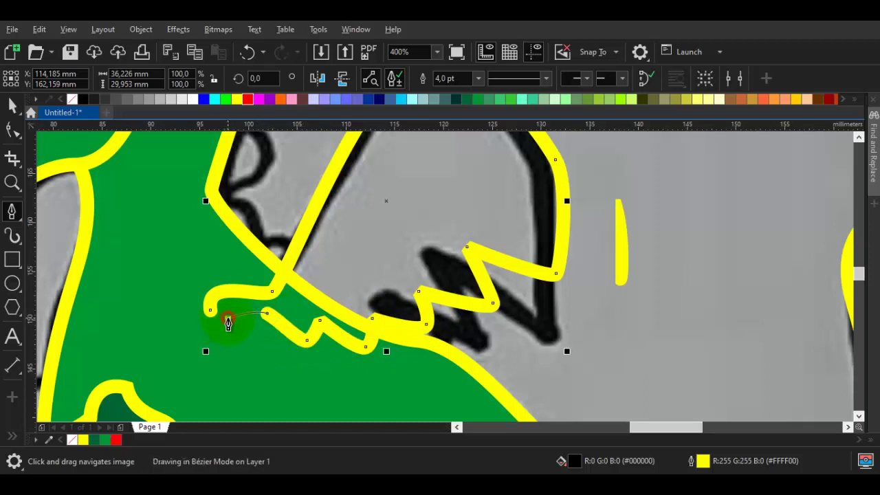
pyautogui.click(211, 310)
# Sample the arm's dark green with the Color Eyedropper and apply it to the wing
pyautogui.scroll(-1, 304, 306)
pyautogui.press('space')
pyautogui.press('Escape')
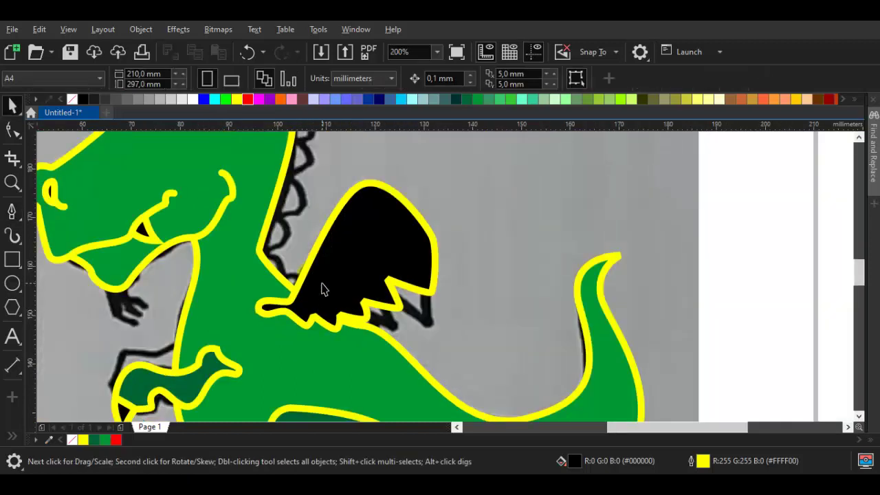
pyautogui.moveTo(322, 289); pyautogui.dragTo(368, 302)
pyautogui.hotkey('ctrl', 'shift', 'e')
pyautogui.click(230, 402)
pyautogui.click(412, 281)
pyautogui.press('space')
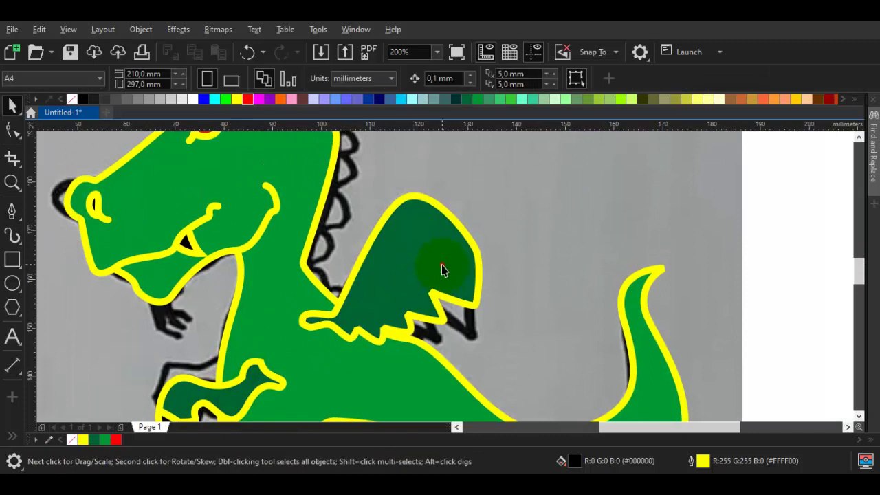
# Move the wing's upper outer node about 0.9 mm outward and 3.7 mm up
pyautogui.click(443, 265)
pyautogui.press('F10')
pyautogui.moveTo(476, 247); pyautogui.dragTo(481, 229)
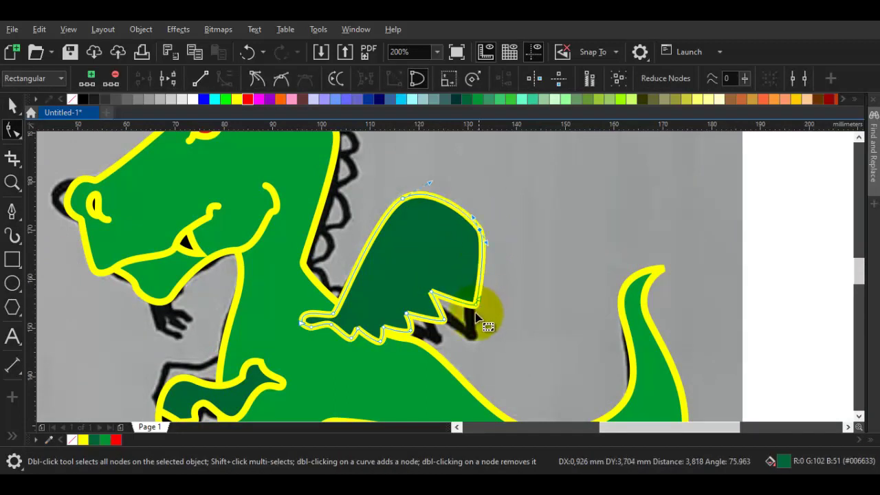
# Adjust the lower outer corner of the wing by repositioning its node and handle
pyautogui.moveTo(484, 330); pyautogui.dragTo(498, 350)
pyautogui.moveTo(478, 306); pyautogui.dragTo(488, 294)
pyautogui.press('space')
pyautogui.scroll(-2, 464, 304)
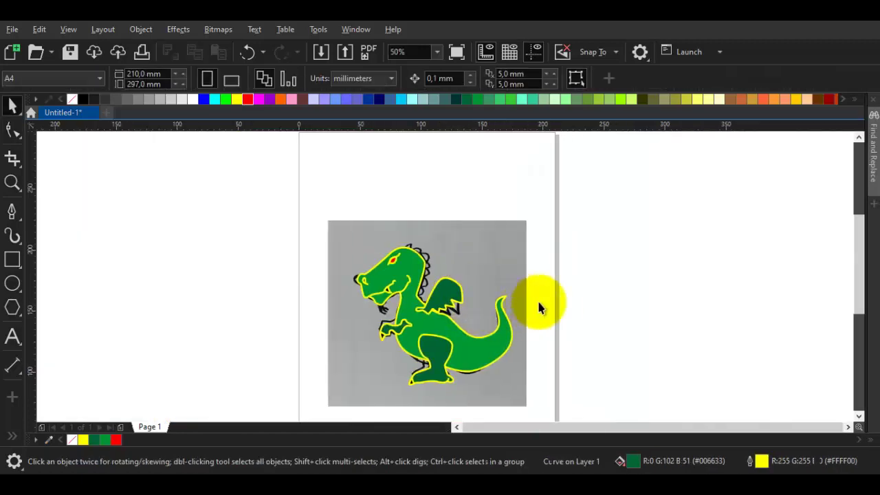
pyautogui.click(604, 306)
pyautogui.scroll(2, 447, 296)
pyautogui.scroll(-2, 468, 306)
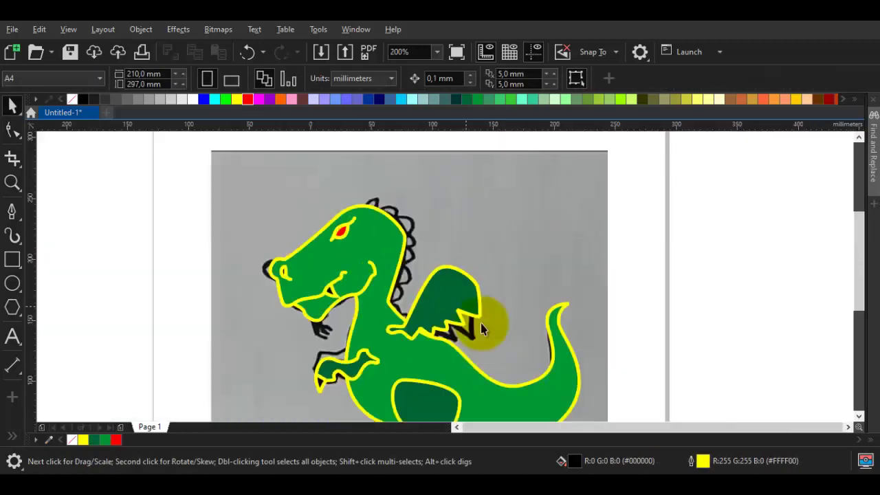
# Select all traced dragon shapes and set their outlines to black
pyautogui.moveTo(619, 358); pyautogui.dragTo(352, 195)
pyautogui.rightClick(83, 99)
pyautogui.click(236, 184)
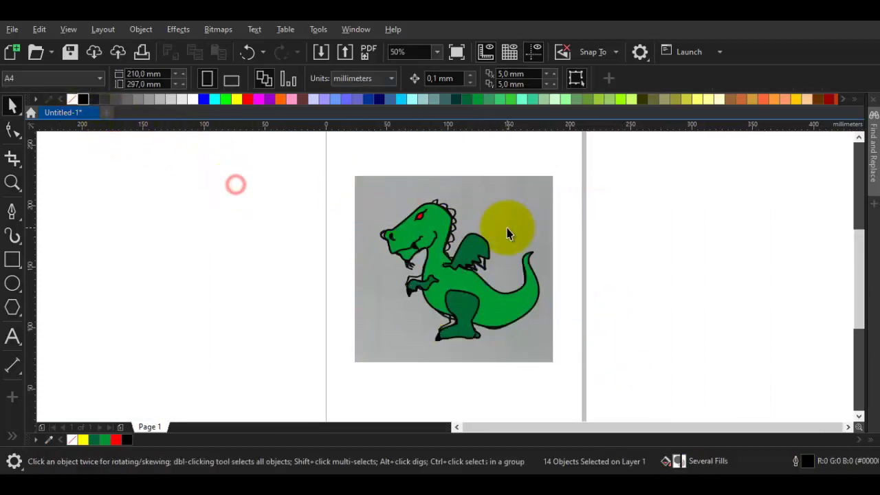
# Move the sketch image sideways away from the traced dragon and undo that move
pyautogui.moveTo(508, 229); pyautogui.dragTo(284, 229)
pyautogui.click(724, 254)
pyautogui.scroll(1, 462, 219)
pyautogui.hotkey('ctrl', 'z')
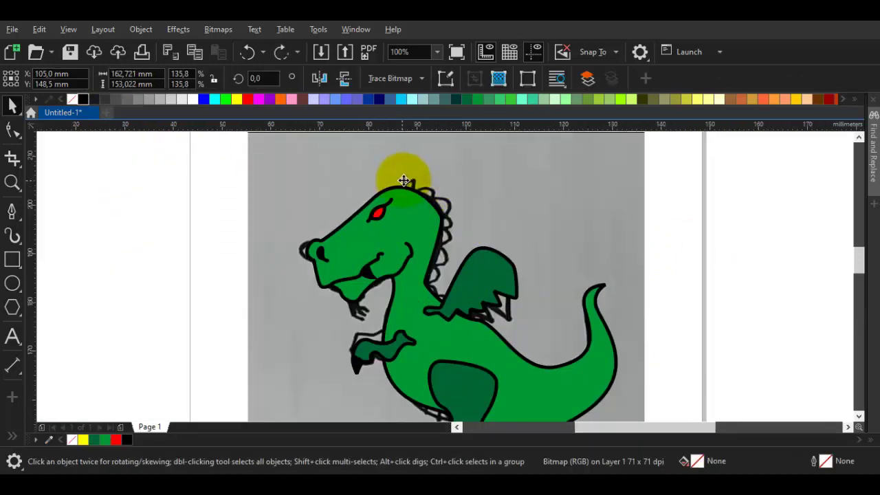
pyautogui.scroll(1, 405, 179)
pyautogui.press('Escape')
pyautogui.moveTo(467, 190); pyautogui.dragTo(437, 204)
pyautogui.press('F5')
pyautogui.moveTo(539, 277); pyautogui.dragTo(443, 253)
pyautogui.scroll(-1, 443, 253)
pyautogui.press('space')
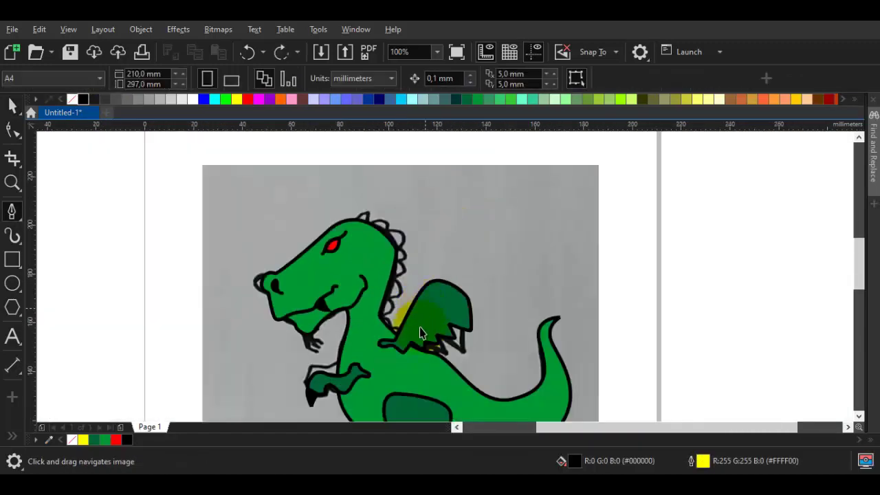
pyautogui.scroll(2, 417, 331)
pyautogui.moveTo(415, 335); pyautogui.dragTo(465, 283)
pyautogui.scroll(-1, 434, 324)
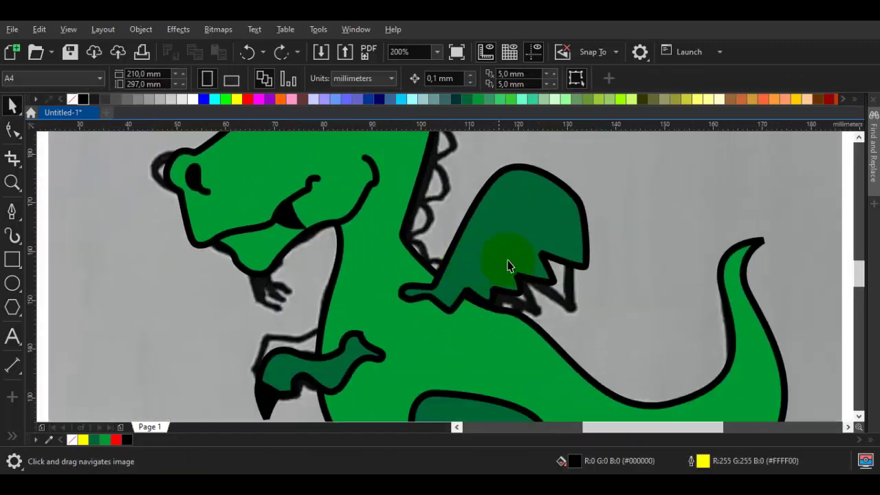
# Draw a curved fold line with the Pen tool from inside the wing to the outermost notch of its lower edge
pyautogui.click(516, 257)
pyautogui.scroll(1, 532, 240)
pyautogui.press('F10')
pyautogui.press('F5')
pyautogui.moveTo(488, 177); pyautogui.dragTo(517, 238)
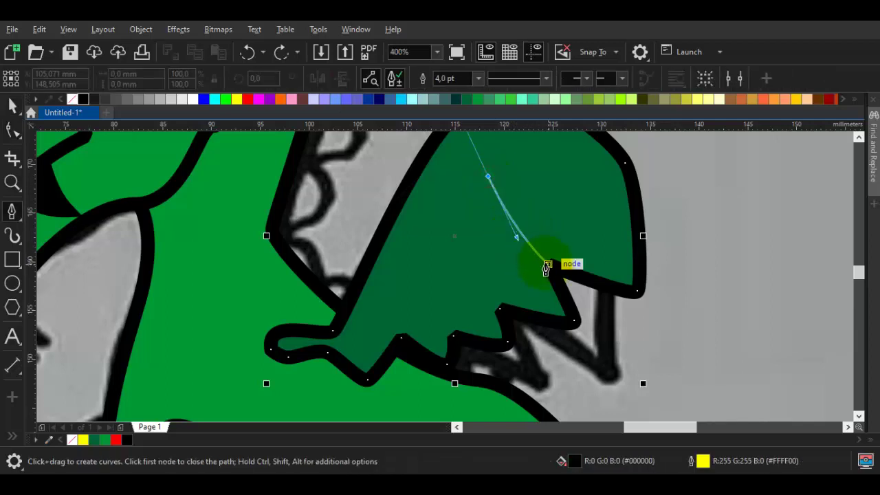
pyautogui.click(548, 268)
pyautogui.press('space')
pyautogui.press('space')
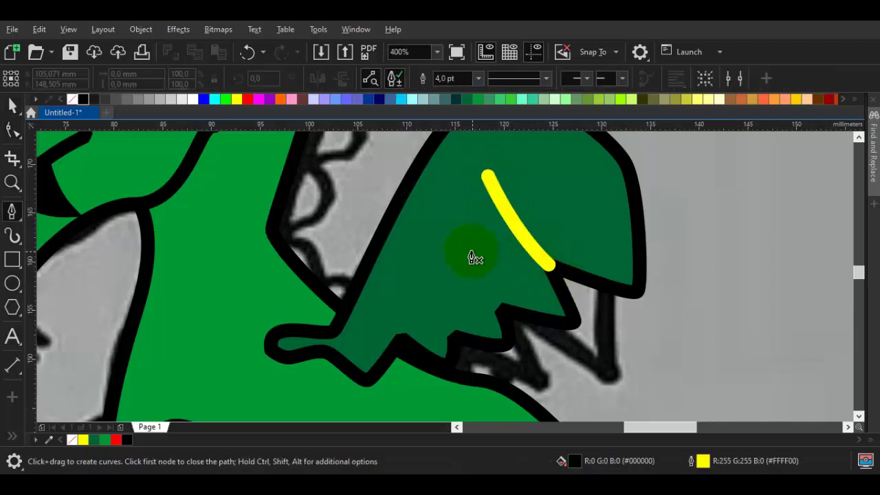
# Draw three shorter curved fold lines inside the wing, each ending at one of the remaining lower-edge notches
pyautogui.doubleClick(500, 311)
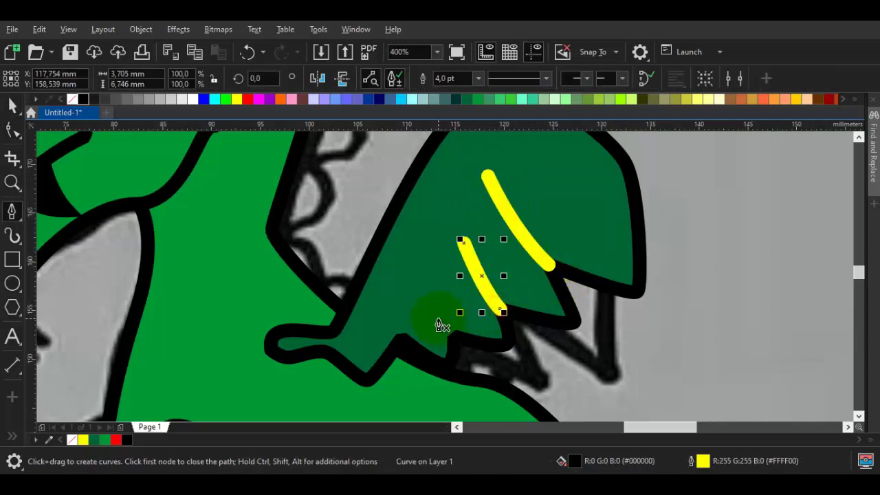
pyautogui.moveTo(443, 304); pyautogui.dragTo(408, 327)
pyautogui.doubleClick(454, 338)
pyautogui.doubleClick(400, 337)
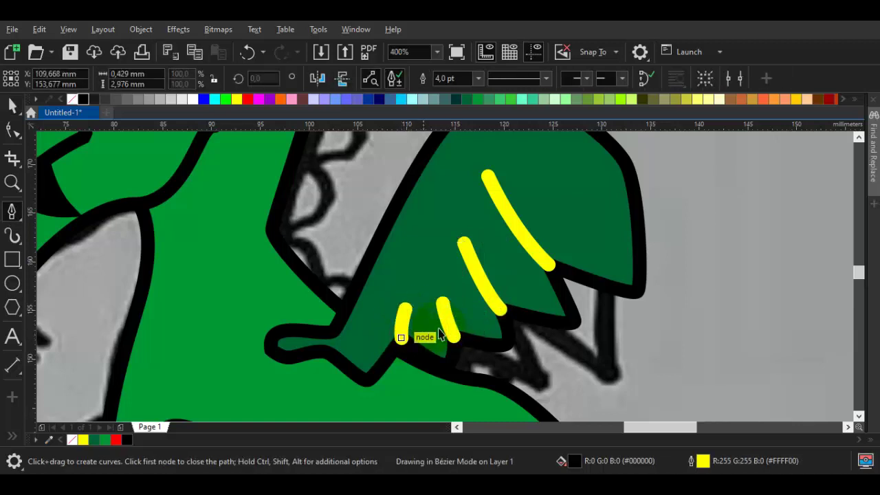
# Select the wing with its four fold lines and set their outlines to black
pyautogui.press('space')
pyautogui.scroll(-1, 485, 331)
pyautogui.click(579, 344)
pyautogui.moveTo(579, 344); pyautogui.dragTo(468, 314)
pyautogui.moveTo(281, 196); pyautogui.dragTo(282, 196)
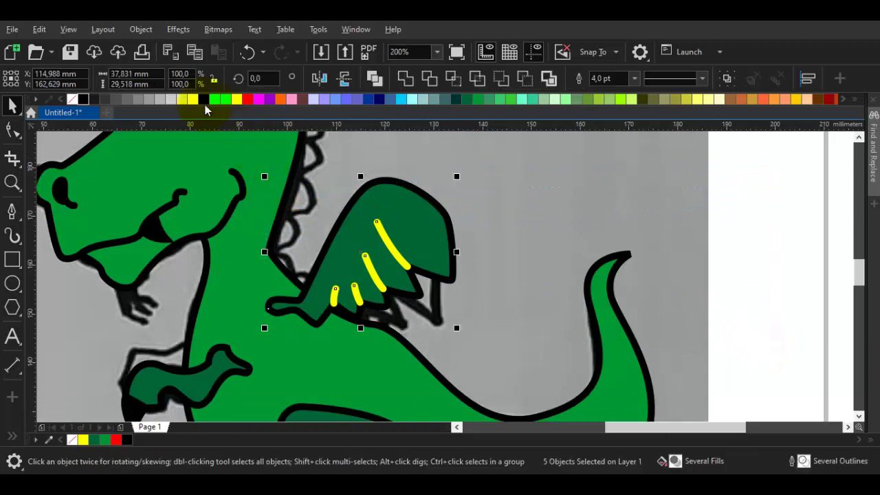
pyautogui.rightClick(83, 102)
pyautogui.click(542, 261)
pyautogui.scroll(-1, 542, 292)
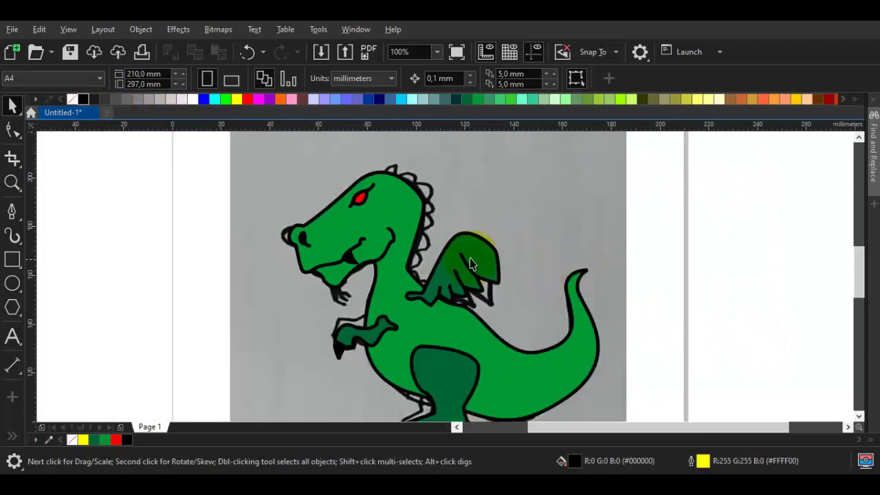
# Draw a broken line in the outermost wing segment: a stroke about 3.2 by 5 mm and a curved one ending at the wing tip
pyautogui.scroll(2, 465, 264)
pyautogui.scroll(1, 521, 255)
pyautogui.press('space')
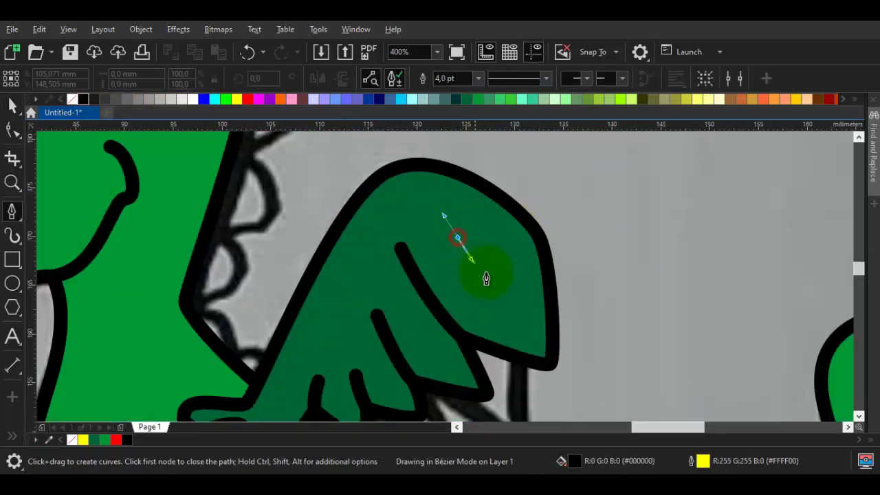
pyautogui.doubleClick(489, 293)
pyautogui.scroll(2, 486, 278)
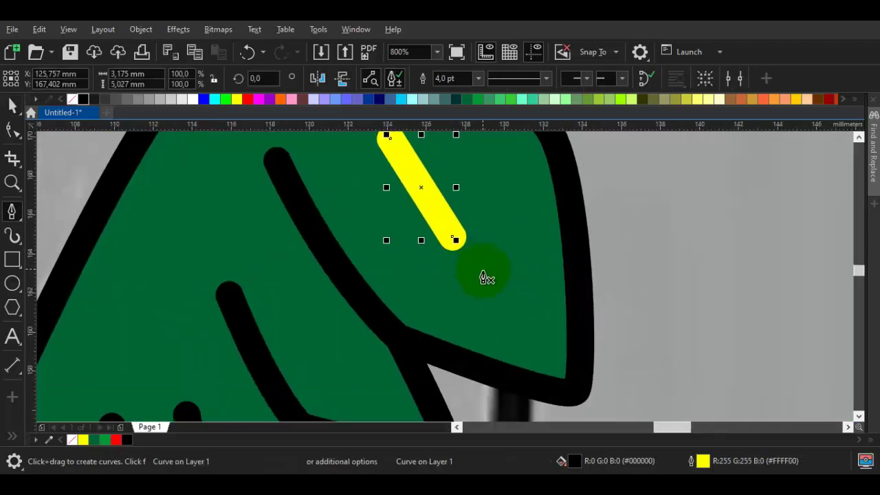
pyautogui.doubleClick(568, 384)
pyautogui.press('space')
pyautogui.click(610, 211)
# Draw a broken line of two strokes in the second wing segment, the lower stroke ending at that segment's point
pyautogui.scroll(-1, 610, 210)
pyautogui.scroll(1, 505, 301)
pyautogui.press('space')
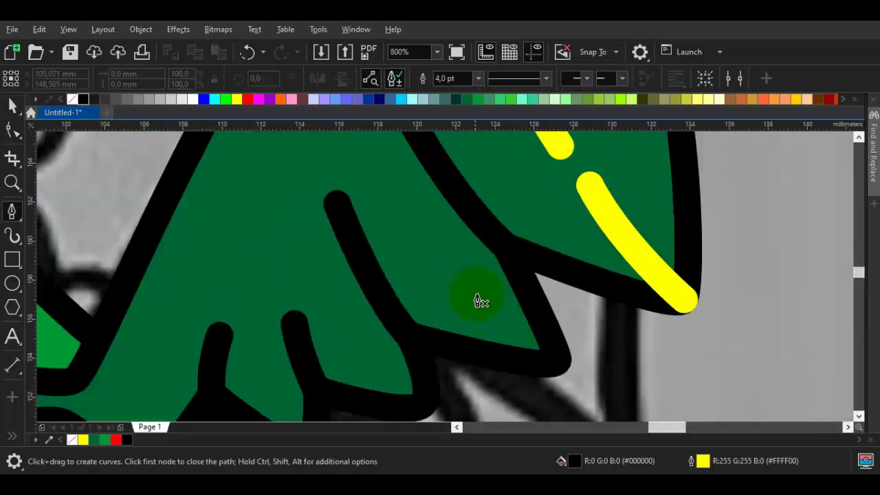
pyautogui.moveTo(511, 339); pyautogui.dragTo(552, 368)
pyautogui.doubleClick(558, 359)
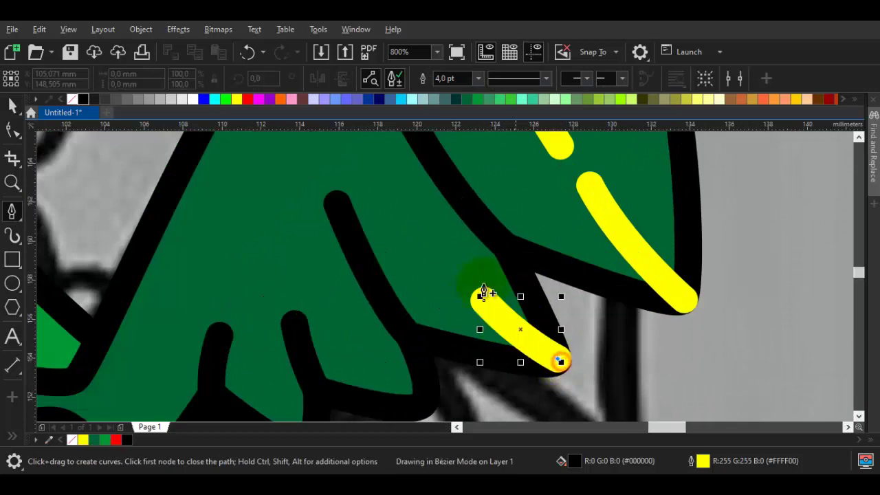
pyautogui.moveTo(445, 249); pyautogui.dragTo(482, 307)
pyautogui.press('space')
pyautogui.press('space')
pyautogui.moveTo(432, 248); pyautogui.dragTo(472, 314)
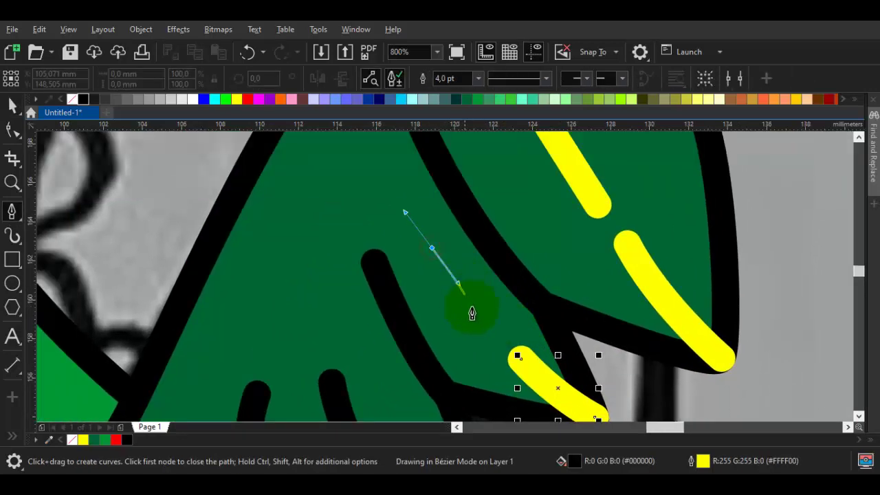
pyautogui.doubleClick(478, 317)
pyautogui.press('space')
pyautogui.scroll(-1, 478, 317)
pyautogui.press('Escape')
# Draw two curved strokes in the third wing segment, the lower one ending at that segment's point
pyautogui.scroll(1, 475, 301)
pyautogui.press('space')
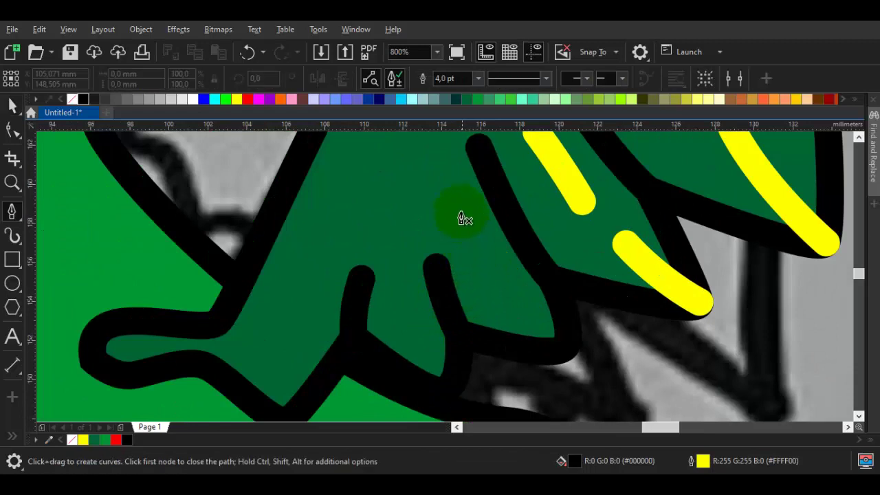
pyautogui.doubleClick(495, 282)
pyautogui.press('space')
pyautogui.press('space')
pyautogui.moveTo(517, 310); pyautogui.dragTo(530, 330)
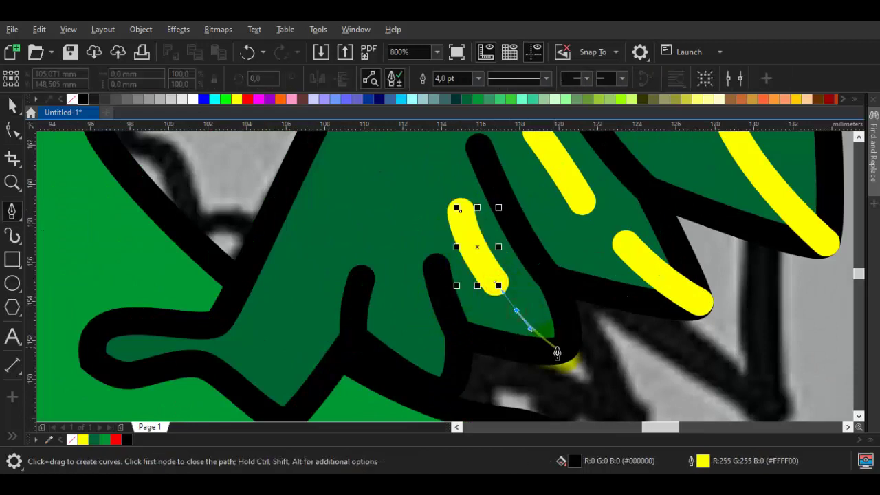
pyautogui.doubleClick(564, 348)
pyautogui.scroll(-2, 465, 360)
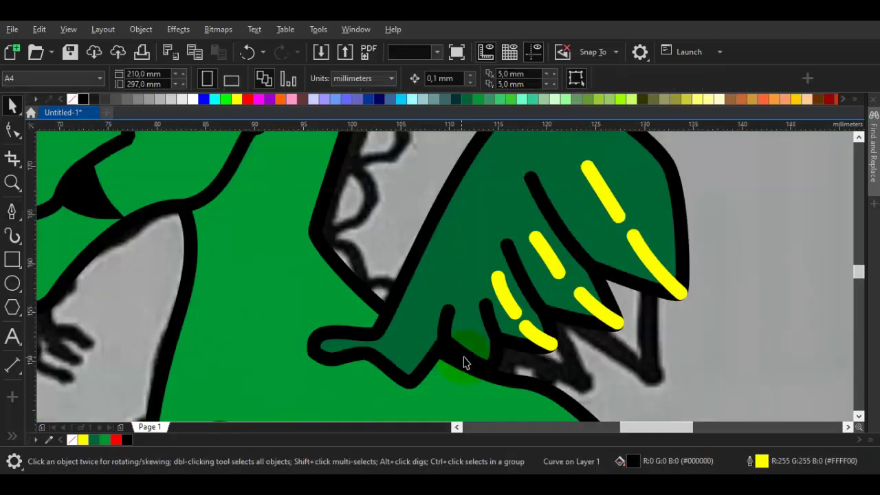
# Draw two very short strokes in the small fourth wing segment, the upper one about 1.2 mm high
pyautogui.scroll(2, 480, 331)
pyautogui.doubleClick(466, 344)
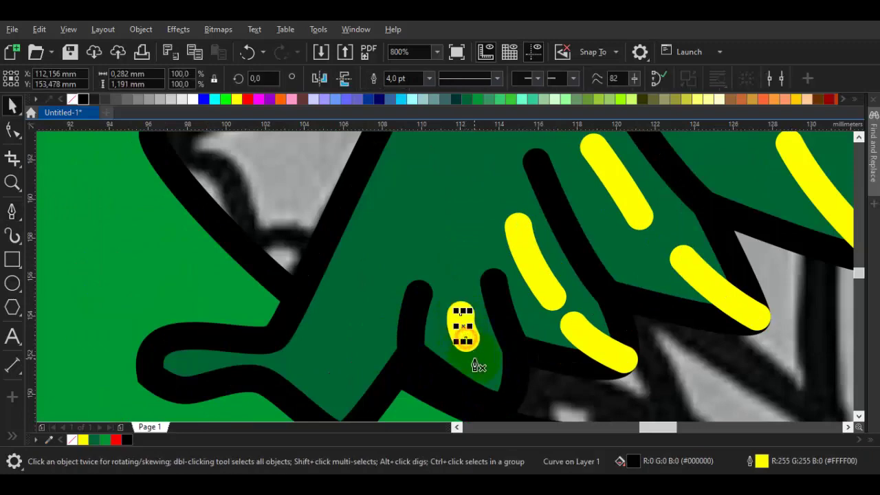
pyautogui.click(478, 365)
pyautogui.press('space')
pyautogui.scroll(-1, 506, 390)
pyautogui.click(496, 354)
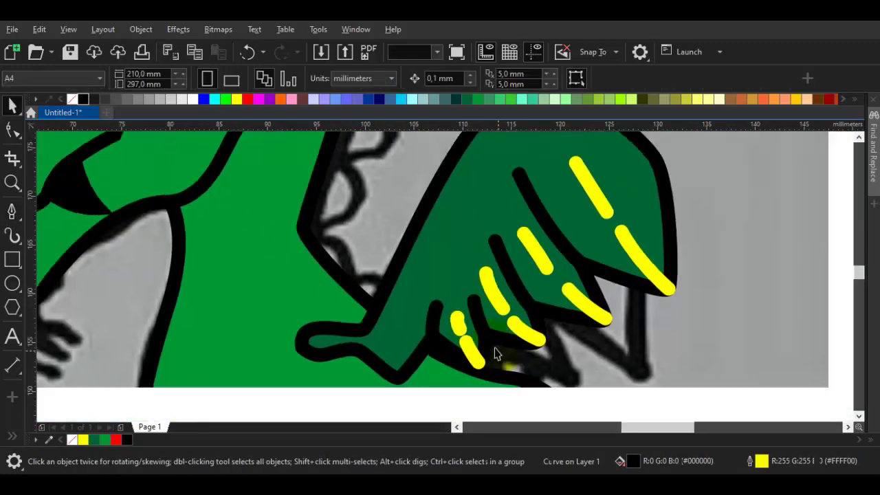
# Shorten the lower stroke of the fourth wing segment at its upper end and extend the stroke above it upward with the Shape tool
pyautogui.scroll(2, 481, 356)
pyautogui.doubleClick(467, 340)
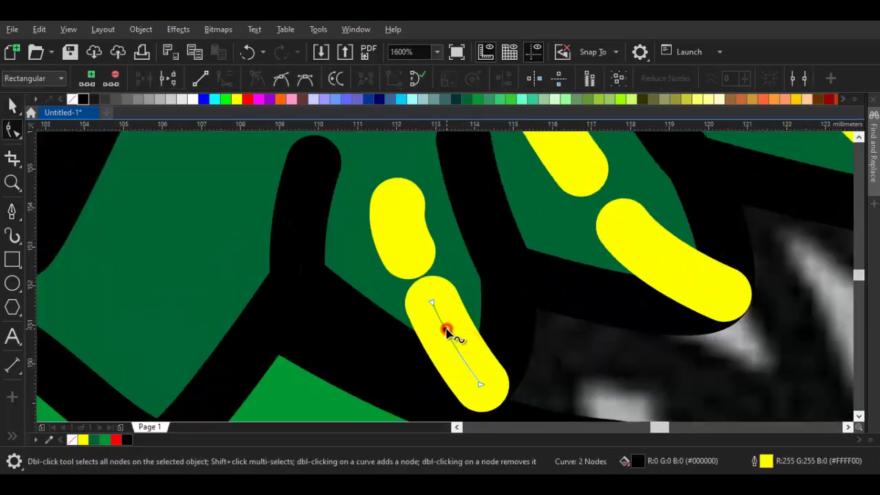
pyautogui.doubleClick(432, 303)
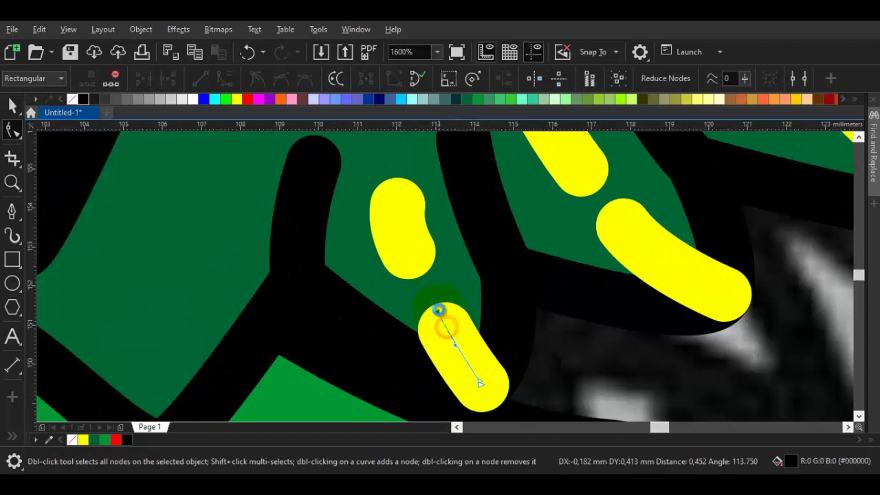
pyautogui.moveTo(439, 310); pyautogui.dragTo(438, 311)
pyautogui.click(405, 250)
pyautogui.moveTo(380, 181)
pyautogui.mouseDown()
pyautogui.moveTo(382, 232)
pyautogui.moveTo(394, 235)
pyautogui.mouseUp()
pyautogui.press('space')
pyautogui.press('space')
pyautogui.moveTo(405, 281); pyautogui.dragTo(410, 294)
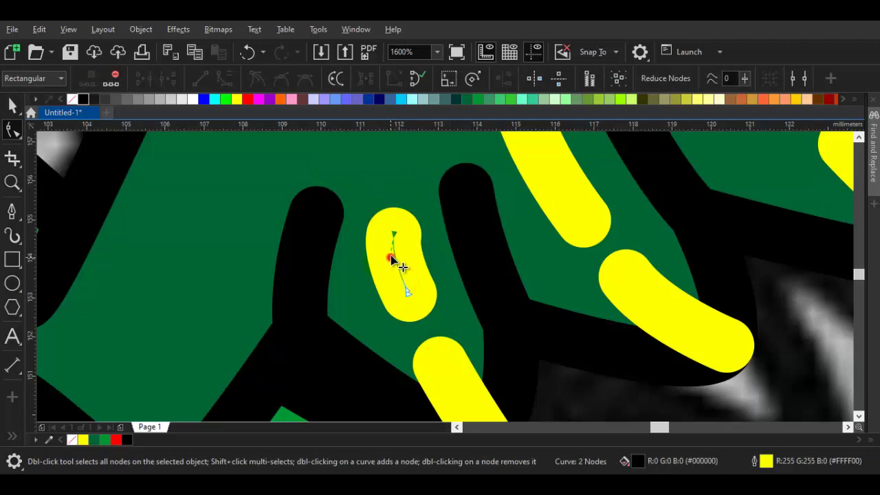
pyautogui.scroll(-3, 413, 262)
# Select the wing with all its detail strokes and set their outlines to black
pyautogui.press('space')
pyautogui.click(623, 323)
pyautogui.moveTo(828, 348); pyautogui.dragTo(316, 140)
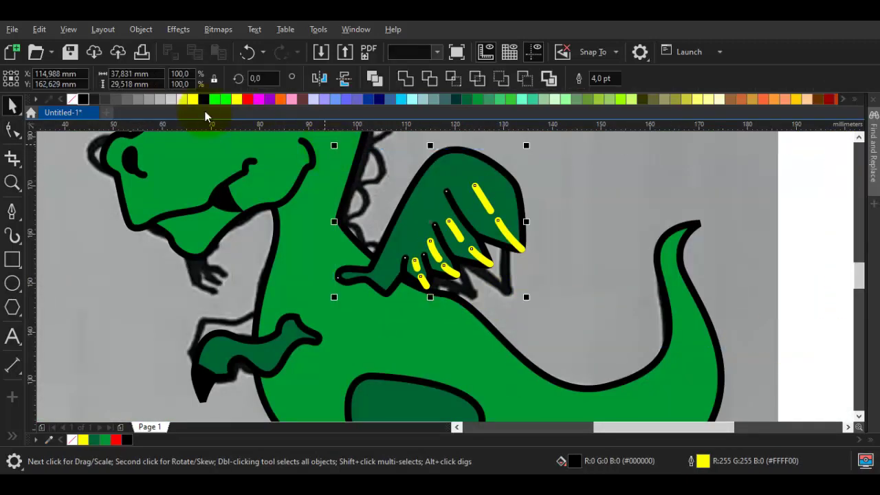
pyautogui.rightClick(85, 101)
pyautogui.press('Escape')
pyautogui.scroll(-2, 496, 257)
# Draw a curved line about 8.7 mm wide and 15 mm high inside the wing's front edge, plus a short stroke under its top
pyautogui.scroll(3, 470, 243)
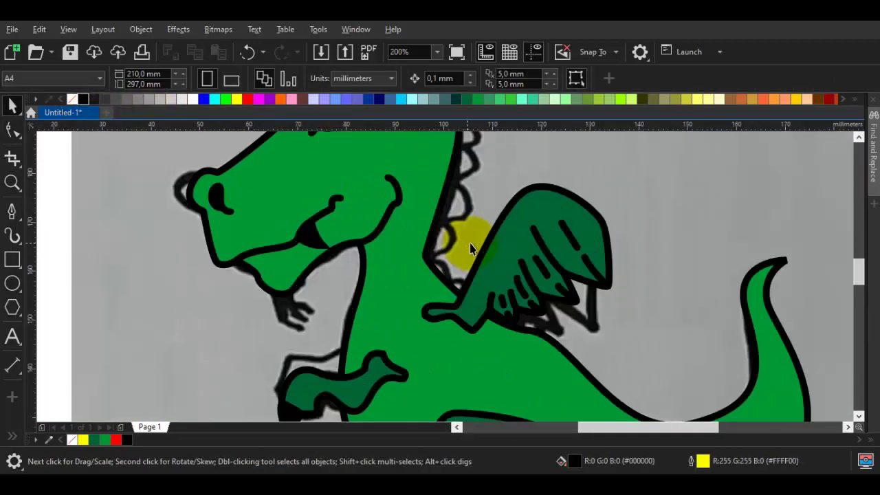
pyautogui.moveTo(531, 225); pyautogui.dragTo(473, 296)
pyautogui.press('space')
pyautogui.moveTo(405, 390); pyautogui.dragTo(415, 311)
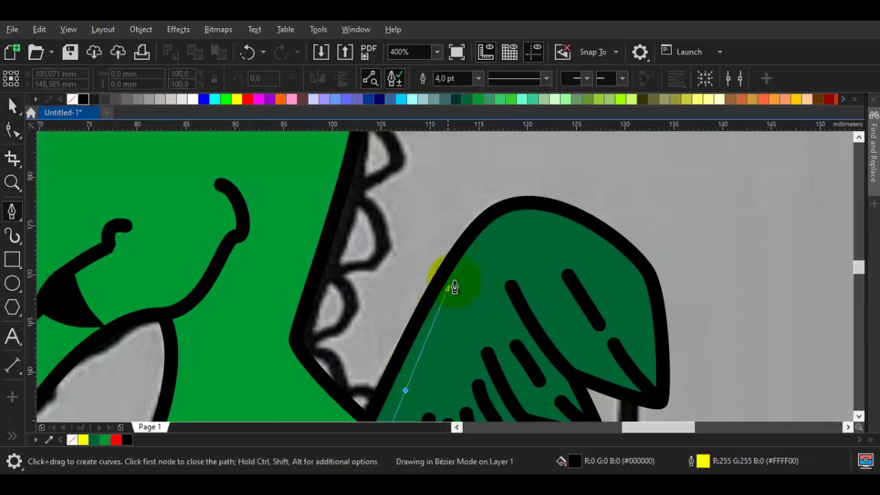
pyautogui.click(492, 243)
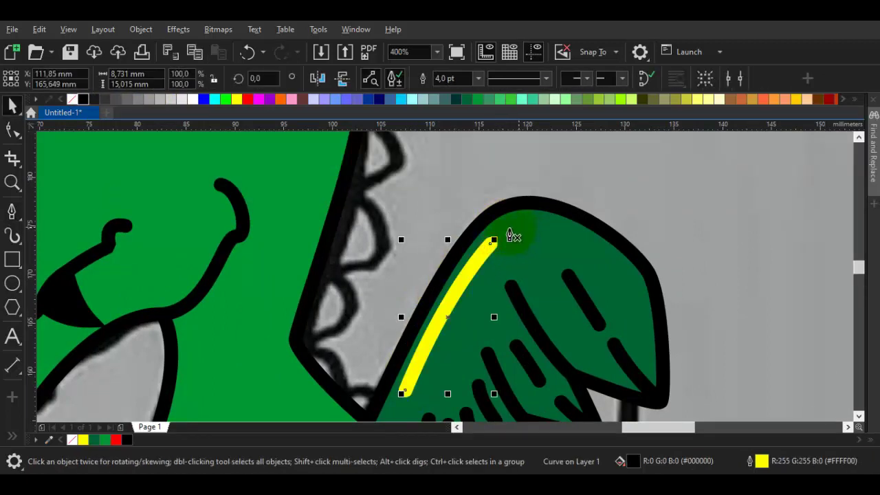
pyautogui.click(580, 218)
pyautogui.scroll(-2, 582, 221)
pyautogui.press('Escape')
# Select the wing details including the two new edge strokes and make their outlines black
pyautogui.press('space')
pyautogui.moveTo(744, 334); pyautogui.dragTo(354, 172)
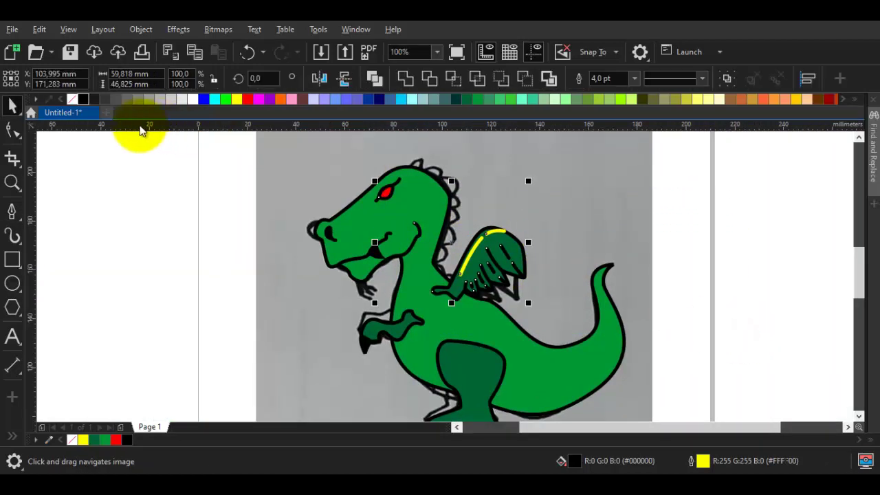
pyautogui.rightClick(85, 100)
pyautogui.click(156, 177)
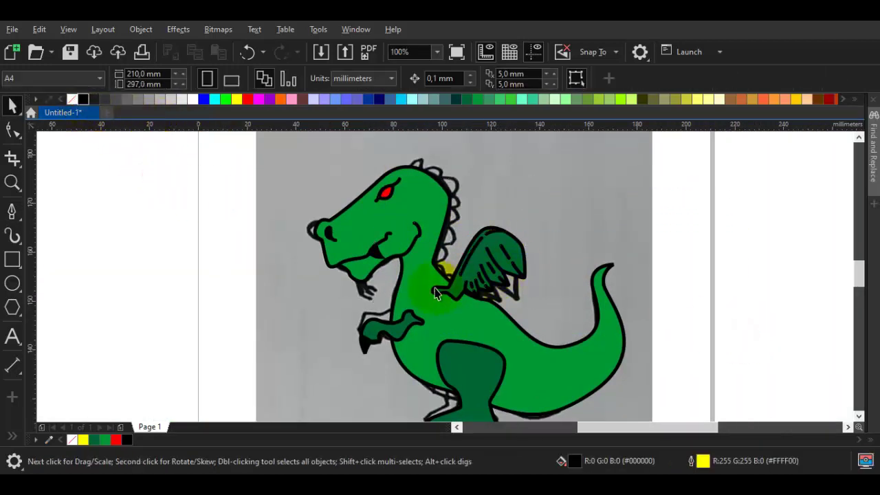
# Fill the claw at the end of the arm with light peach (#FFCC99)
pyautogui.scroll(2, 435, 290)
pyautogui.press('space')
pyautogui.scroll(-1, 468, 301)
pyautogui.press('space')
pyautogui.scroll(-1, 359, 382)
pyautogui.scroll(1, 382, 359)
pyautogui.scroll(1, 380, 326)
pyautogui.press('space')
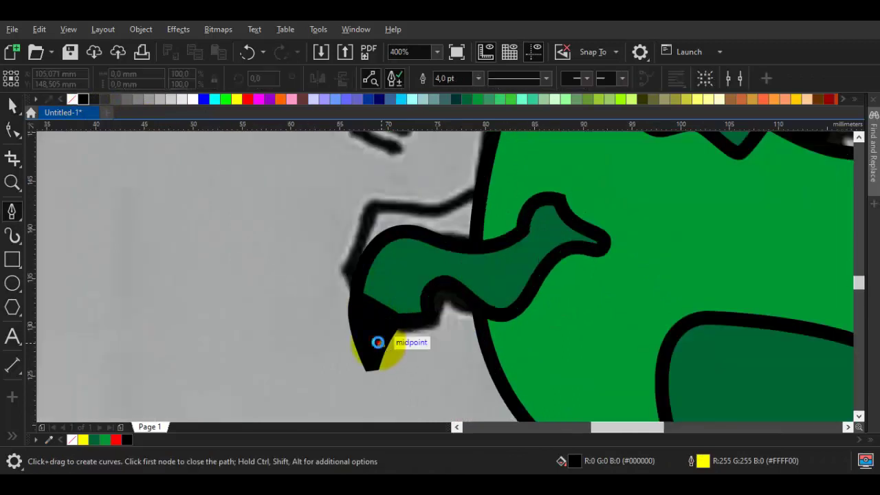
pyautogui.press('space')
pyautogui.click(378, 342)
pyautogui.press('space')
pyautogui.press('space')
pyautogui.click(379, 335)
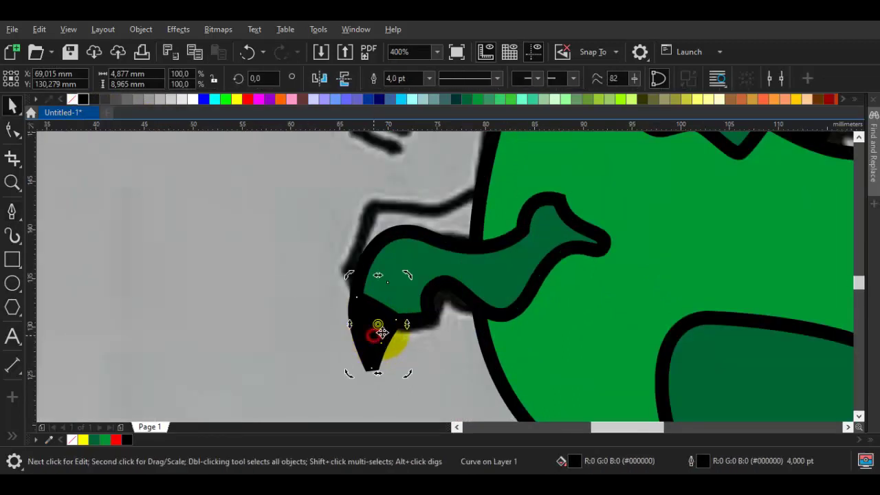
pyautogui.click(807, 100)
# Fill the claw at the front of the foot with light peach (#FFCC99)
pyautogui.scroll(-2, 599, 199)
pyautogui.moveTo(613, 327); pyautogui.dragTo(607, 295)
pyautogui.click(608, 295)
pyautogui.scroll(1, 607, 295)
pyautogui.click(572, 293)
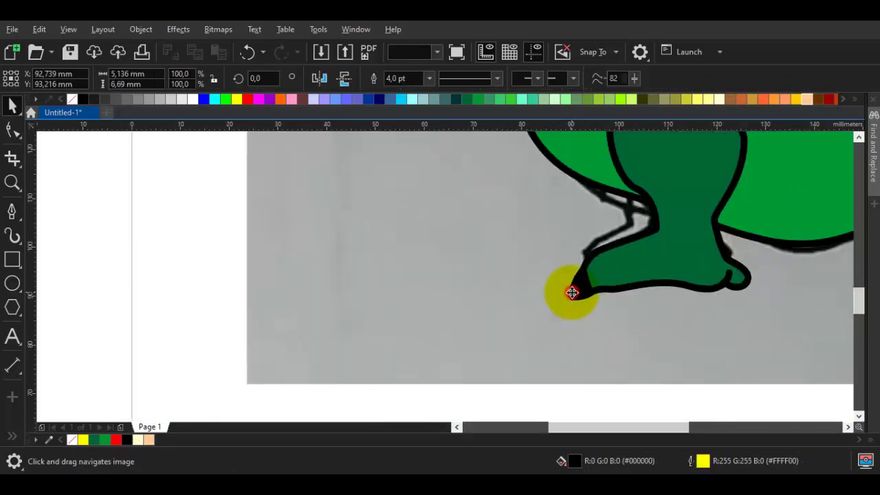
pyautogui.click(572, 293)
pyautogui.click(806, 99)
pyautogui.scroll(-1, 684, 235)
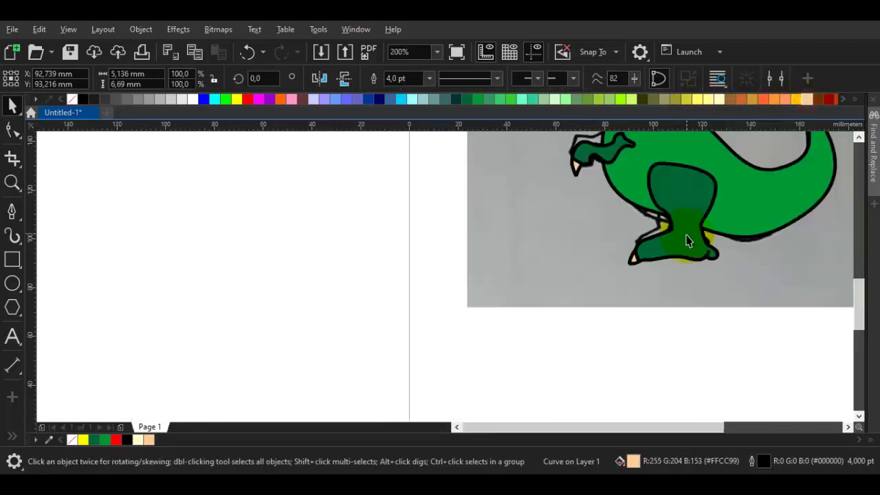
# Draw a closed pointed spike about 7.4 mm wide and 6.3 mm high on top of the dragon's head
pyautogui.moveTo(688, 241); pyautogui.dragTo(638, 388)
pyautogui.moveTo(707, 312); pyautogui.dragTo(667, 355)
pyautogui.scroll(3, 527, 191)
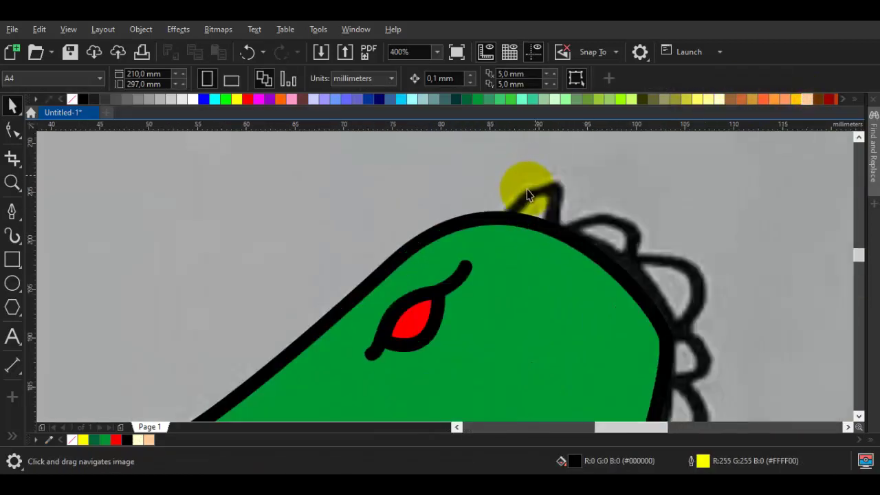
pyautogui.press('space')
pyautogui.moveTo(456, 266); pyautogui.dragTo(444, 207)
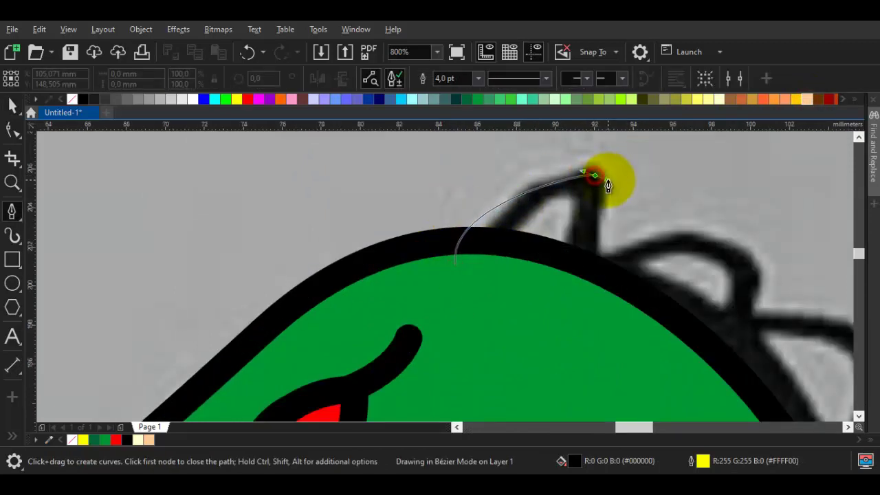
pyautogui.moveTo(595, 175); pyautogui.dragTo(608, 184)
pyautogui.click(583, 299)
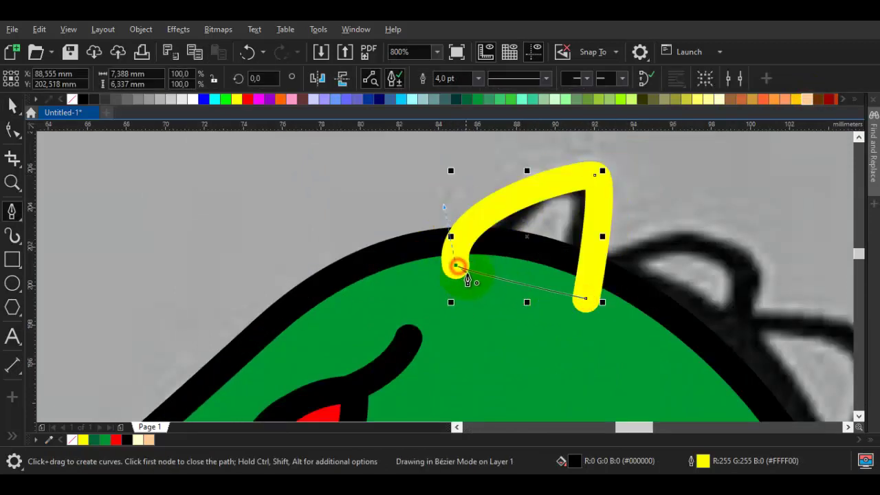
pyautogui.click(459, 266)
# Duplicate the head spike beside it as the second spike, scaled to 110.5% and rotated to about 339.7°
pyautogui.moveTo(575, 271); pyautogui.dragTo(530, 241)
pyautogui.press('space')
pyautogui.click(530, 241)
pyautogui.moveTo(543, 182); pyautogui.dragTo(741, 198)
pyautogui.rightClick(684, 218)
pyautogui.click(686, 217)
pyautogui.click(696, 219)
pyautogui.moveTo(726, 219)
pyautogui.mouseDown()
pyautogui.moveTo(714, 223)
pyautogui.moveTo(733, 208)
pyautogui.mouseUp()
pyautogui.click(716, 222)
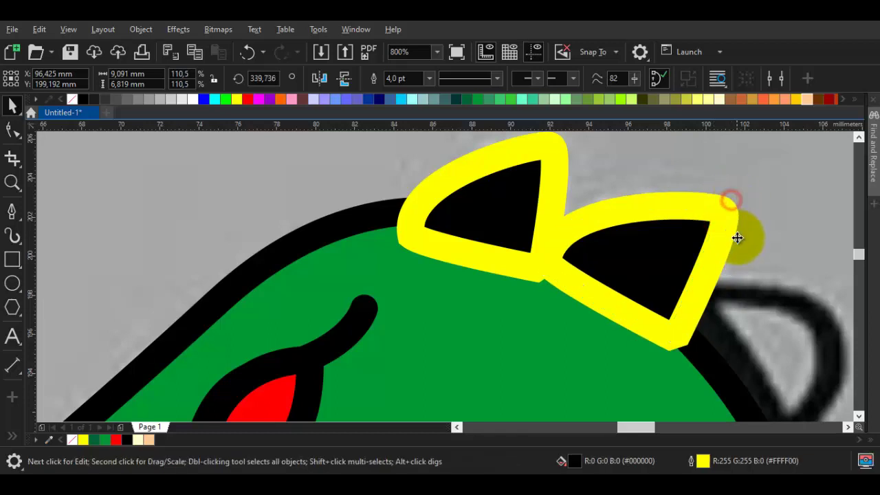
# Duplicate the second spike further along the back of the head and rotate the copy to about 319.4°
pyautogui.moveTo(707, 249); pyautogui.dragTo(546, 217)
pyautogui.moveTo(654, 302); pyautogui.dragTo(656, 305)
pyautogui.moveTo(627, 288); pyautogui.dragTo(574, 238)
pyautogui.click(603, 255)
pyautogui.moveTo(623, 226); pyautogui.dragTo(591, 231)
pyautogui.click(601, 278)
pyautogui.click(599, 275)
# Duplicate the third spike below it, rotate the copy to about 286.2° and scale it to 95.8%
pyautogui.scroll(-2, 604, 276)
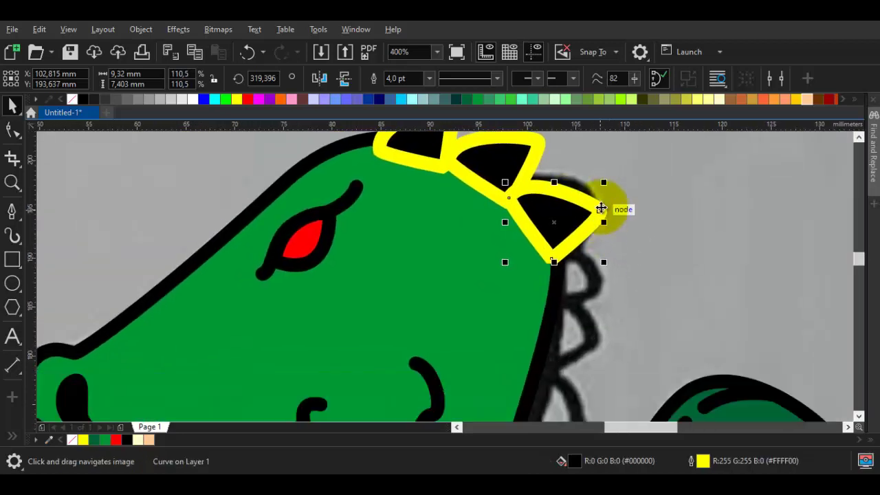
pyautogui.click(596, 213)
pyautogui.moveTo(604, 181); pyautogui.dragTo(613, 210)
pyautogui.click(585, 217)
pyautogui.moveTo(604, 173); pyautogui.dragTo(586, 257)
pyautogui.click(611, 233)
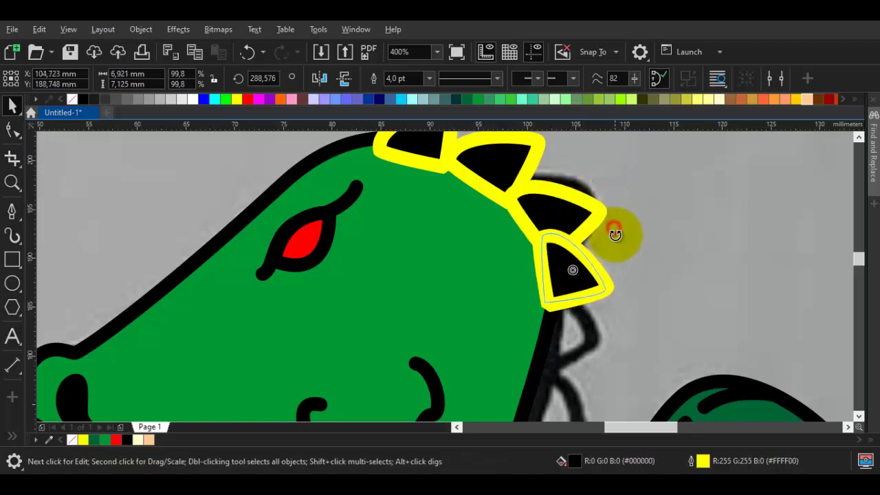
pyautogui.click(576, 251)
pyautogui.click(592, 246)
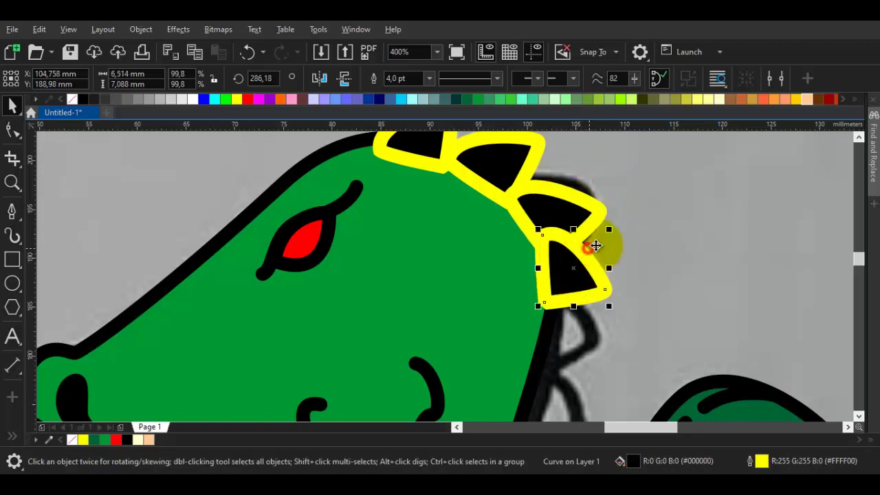
pyautogui.scroll(1, 604, 234)
pyautogui.moveTo(612, 225); pyautogui.dragTo(573, 216)
pyautogui.click(568, 247)
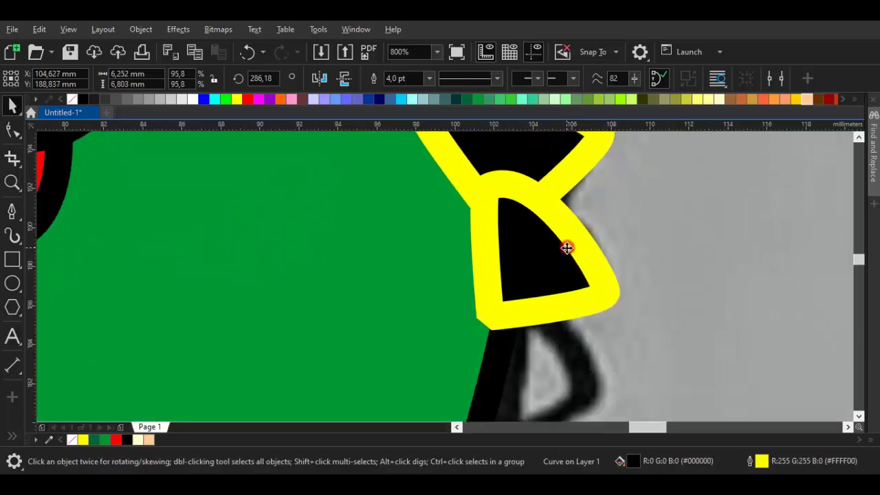
# Duplicate the fourth spike just below it and rotate the copy to about 269.8° to follow the head outline
pyautogui.moveTo(568, 278)
pyautogui.mouseDown()
pyautogui.moveTo(569, 226)
pyautogui.moveTo(560, 325)
pyautogui.mouseUp()
pyautogui.rightClick(560, 325)
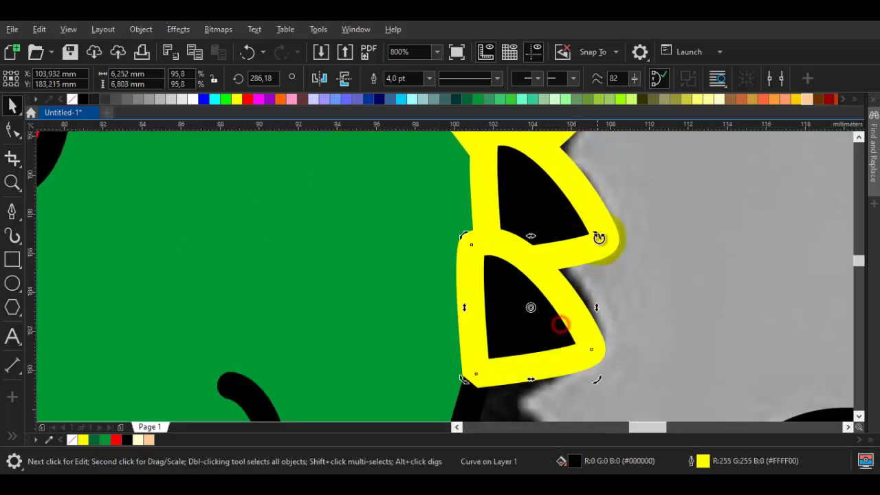
pyautogui.moveTo(606, 261); pyautogui.dragTo(606, 266)
pyautogui.scroll(-1, 609, 292)
pyautogui.moveTo(612, 313); pyautogui.dragTo(634, 257)
pyautogui.scroll(1, 603, 241)
pyautogui.hotkey('ctrl', 'z')
# Select all five head spikes, fill them with light yellow (#FFFF99) and make their outlines black
pyautogui.scroll(-1, 593, 249)
pyautogui.scroll(-1, 626, 244)
pyautogui.keyDown('shift'); pyautogui.click(617, 193); pyautogui.keyUp('shift')
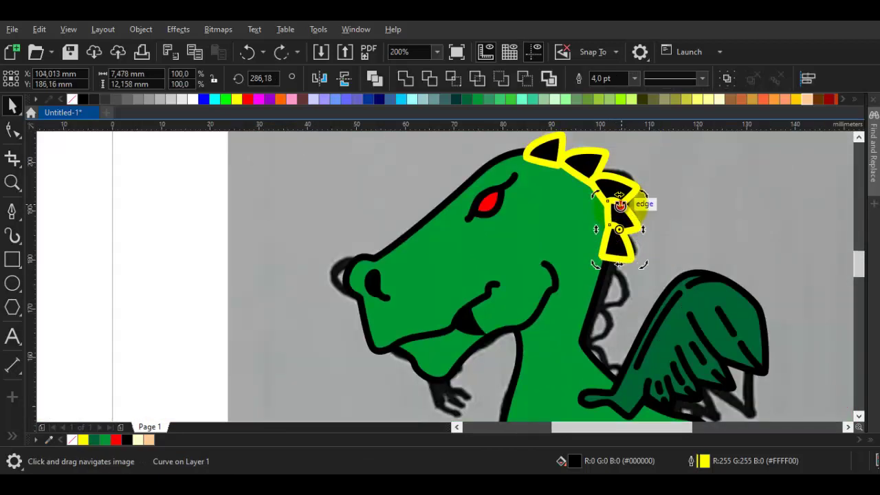
pyautogui.keyDown('shift'); pyautogui.click(551, 154); pyautogui.keyUp('shift')
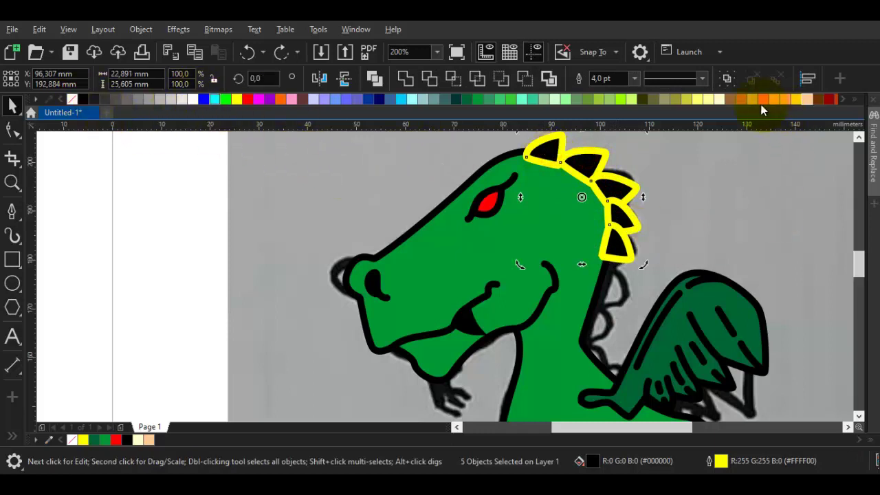
pyautogui.click(708, 99)
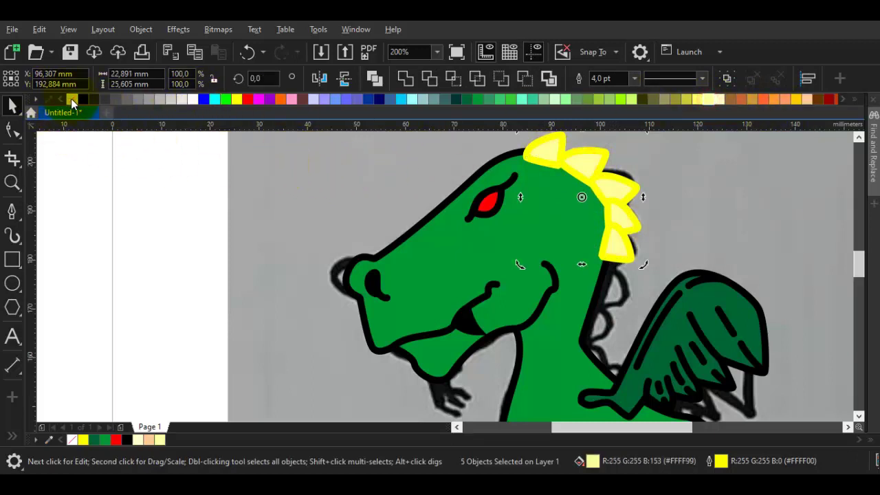
pyautogui.rightClick(83, 99)
# Reorder the five spikes directly in front of the background picture so they sit behind the head
pyautogui.rightClick(590, 174)
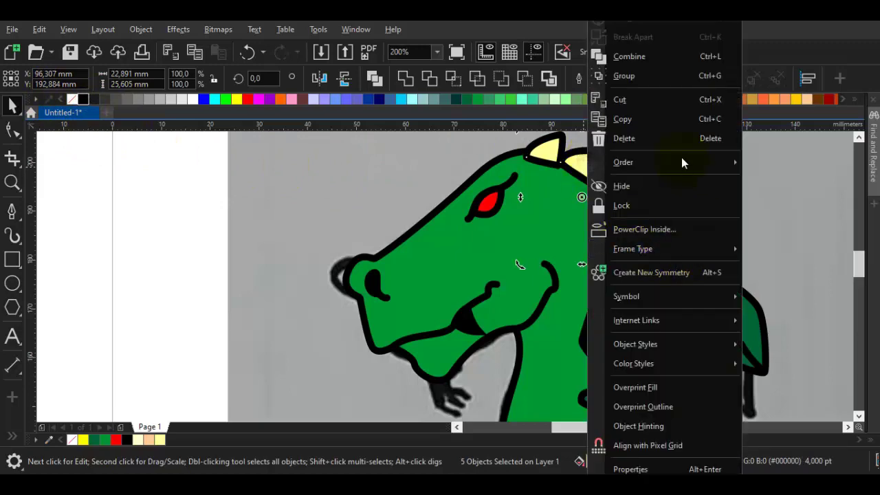
pyautogui.moveTo(682, 160)
pyautogui.click(510, 289)
pyautogui.click(691, 227)
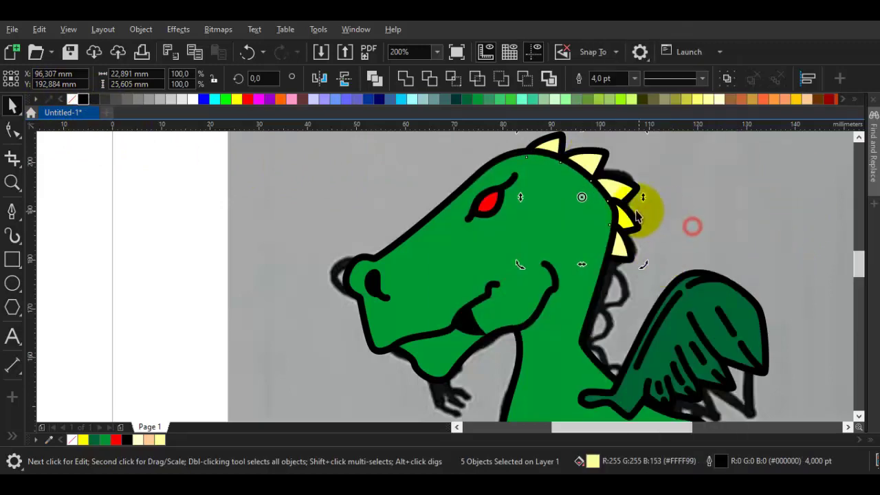
pyautogui.scroll(2, 628, 210)
pyautogui.press('Escape')
pyautogui.scroll(-2, 633, 239)
pyautogui.scroll(-1, 662, 246)
# Move the third spike slightly inward against the back of the head
pyautogui.scroll(2, 657, 247)
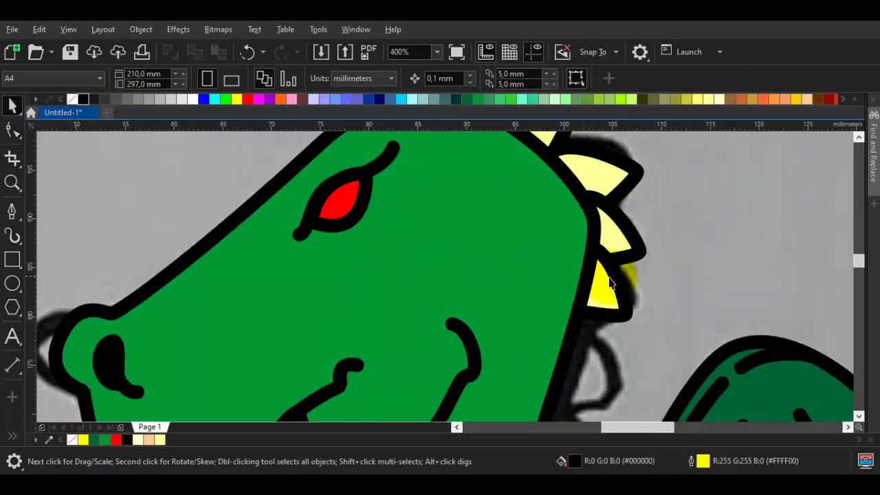
pyautogui.moveTo(619, 275); pyautogui.dragTo(659, 278)
pyautogui.moveTo(648, 221); pyautogui.dragTo(604, 163)
pyautogui.scroll(1, 648, 279)
pyautogui.click(645, 275)
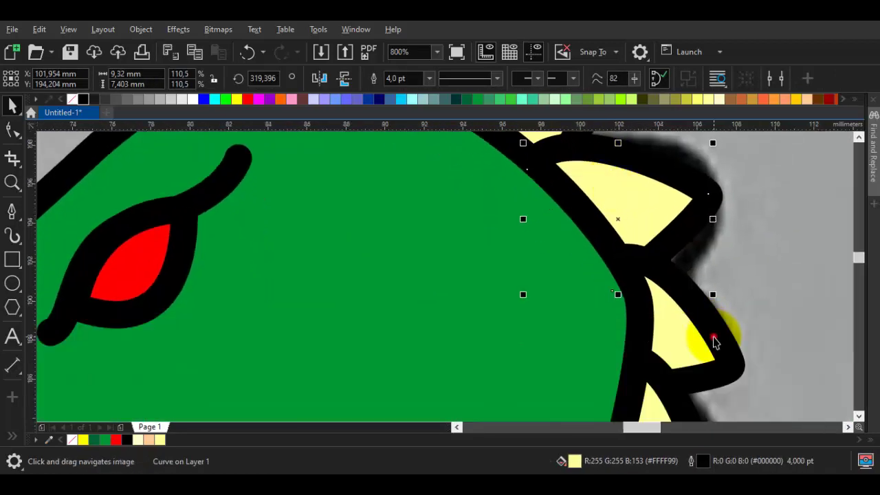
# Rotate the fourth spike to about 293.5° and nudge it into place between its neighbours
pyautogui.click(708, 338)
pyautogui.click(710, 342)
pyautogui.moveTo(727, 238); pyautogui.dragTo(723, 226)
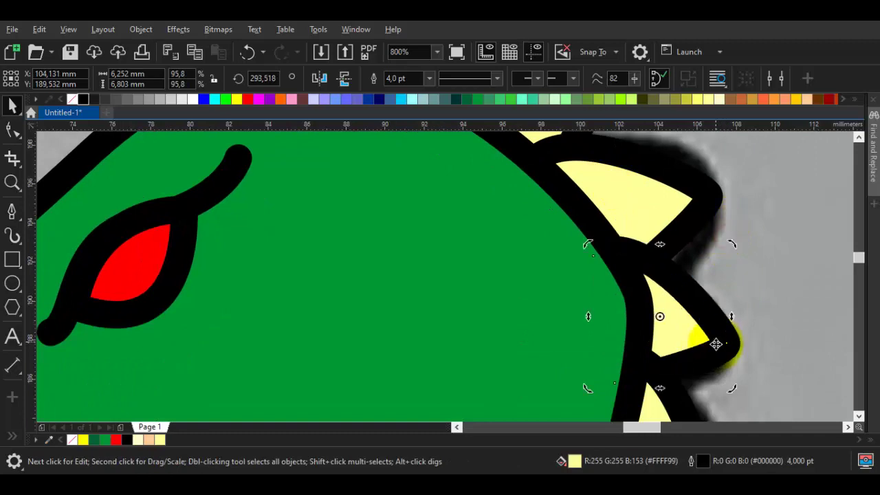
pyautogui.click(716, 344)
pyautogui.moveTo(697, 303); pyautogui.dragTo(699, 300)
# Duplicate the fifth spike directly below it as the sixth spike on the back of the head
pyautogui.scroll(-1, 700, 317)
pyautogui.moveTo(714, 334); pyautogui.dragTo(718, 257)
pyautogui.click(693, 310)
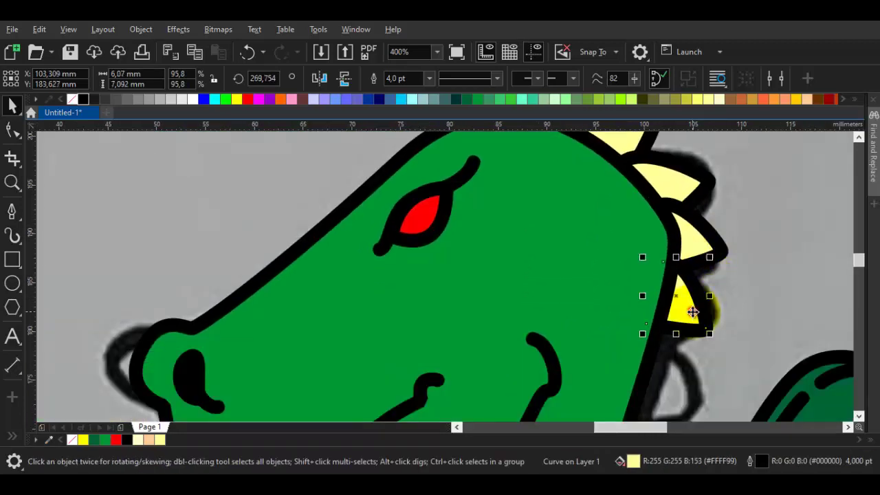
pyautogui.scroll(1, 695, 306)
pyautogui.moveTo(694, 306); pyautogui.dragTo(727, 309)
pyautogui.scroll(-1, 705, 291)
pyautogui.rightClick(722, 309)
pyautogui.click(727, 309)
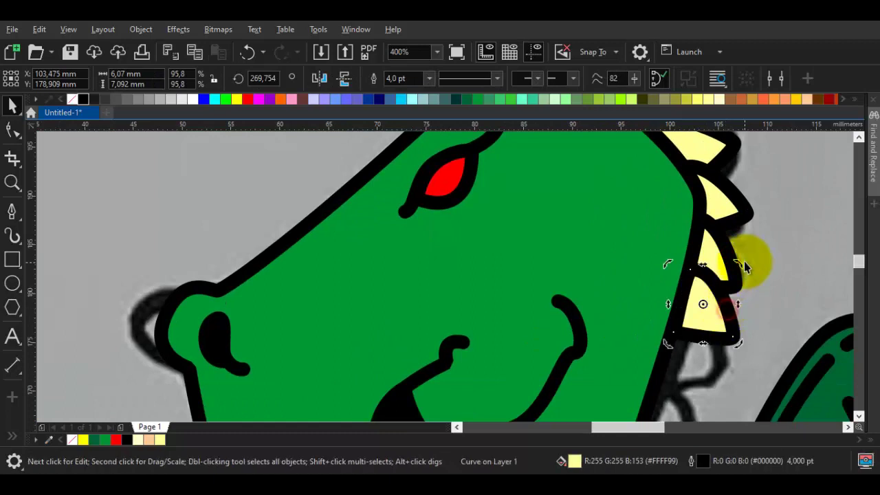
# Rotate the sixth spike to about 268.3° and shift it inward against the neck outline
pyautogui.click(740, 265)
pyautogui.scroll(1, 715, 276)
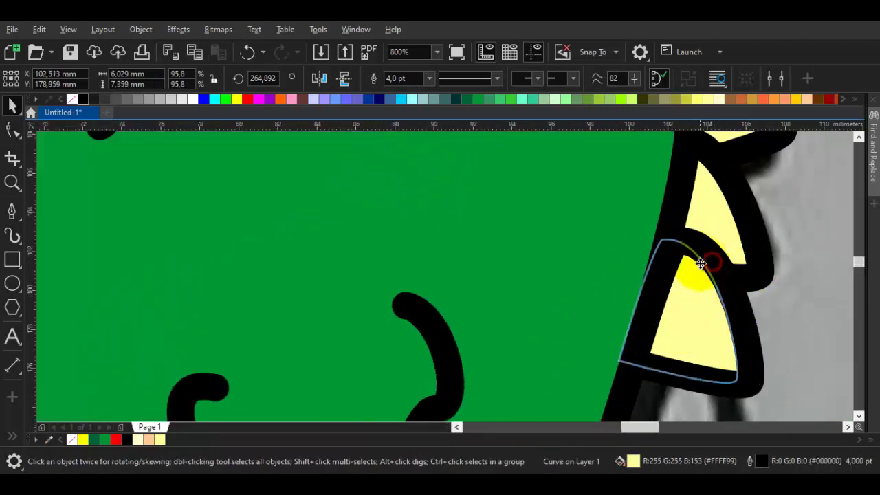
pyautogui.moveTo(701, 264); pyautogui.dragTo(699, 263)
pyautogui.click(718, 313)
pyautogui.moveTo(742, 229); pyautogui.dragTo(742, 227)
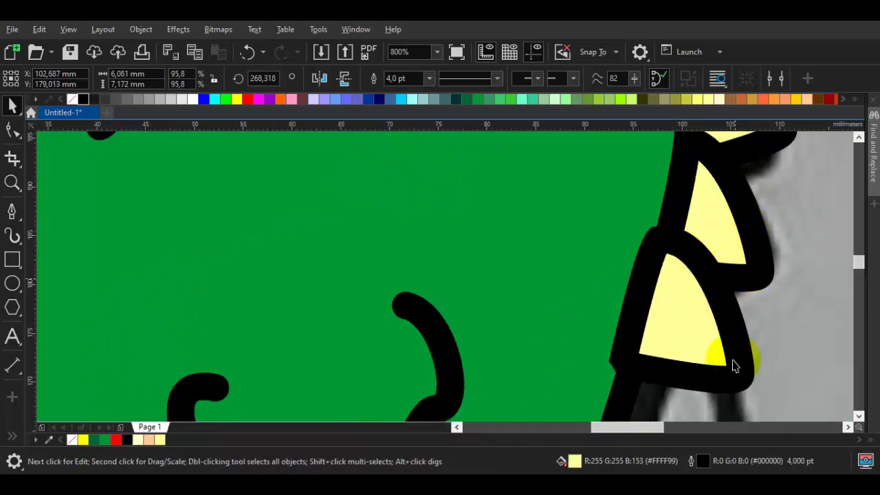
pyautogui.click(725, 397)
# Duplicate the lowest spike further down the back of the neck to continue the row
pyautogui.scroll(-2, 725, 396)
pyautogui.moveTo(724, 397); pyautogui.dragTo(615, 289)
pyautogui.scroll(1, 631, 251)
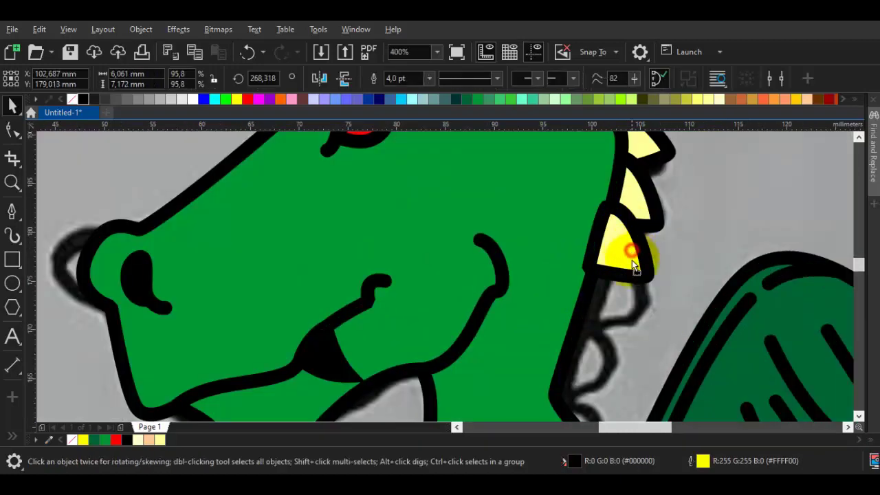
pyautogui.click(621, 298)
pyautogui.scroll(1, 633, 320)
pyautogui.moveTo(642, 329); pyautogui.dragTo(595, 312)
pyautogui.scroll(-1, 622, 283)
pyautogui.scroll(1, 616, 277)
pyautogui.scroll(-1, 612, 272)
pyautogui.scroll(1, 594, 312)
# Add another spike copy near the neck's lower bend at 89.5% scale, rotated to about 283.2°
pyautogui.moveTo(610, 245); pyautogui.dragTo(594, 339)
pyautogui.moveTo(620, 228); pyautogui.dragTo(600, 227)
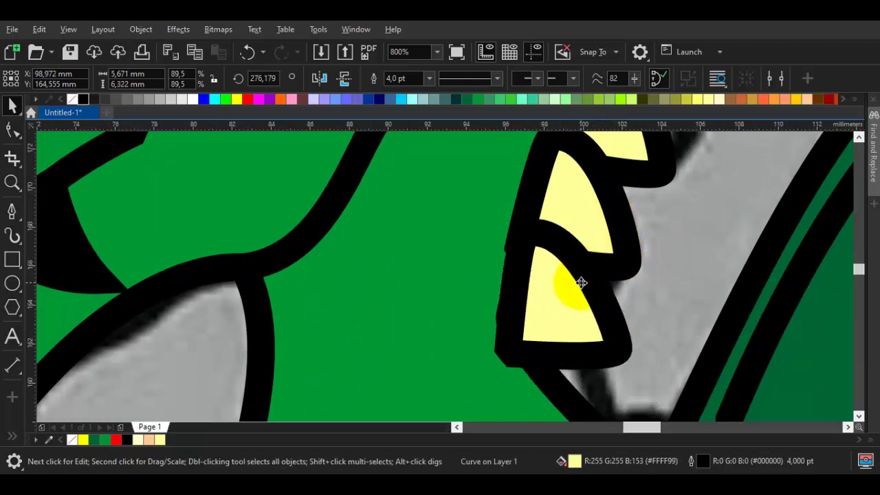
pyautogui.click(581, 284)
pyautogui.moveTo(609, 342); pyautogui.dragTo(598, 314)
pyautogui.click(598, 315)
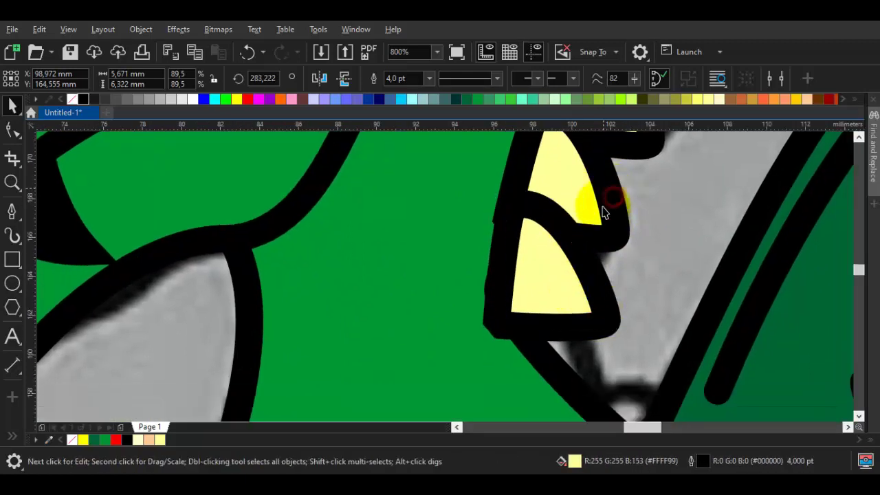
# Duplicate the lowest spike towards the wing base, rotate the copy to about 313.2° and scale it to 84.5%
pyautogui.moveTo(576, 273); pyautogui.dragTo(566, 330)
pyautogui.scroll(1, 534, 266)
pyautogui.click(534, 266)
pyautogui.scroll(-1, 531, 240)
pyautogui.click(568, 330)
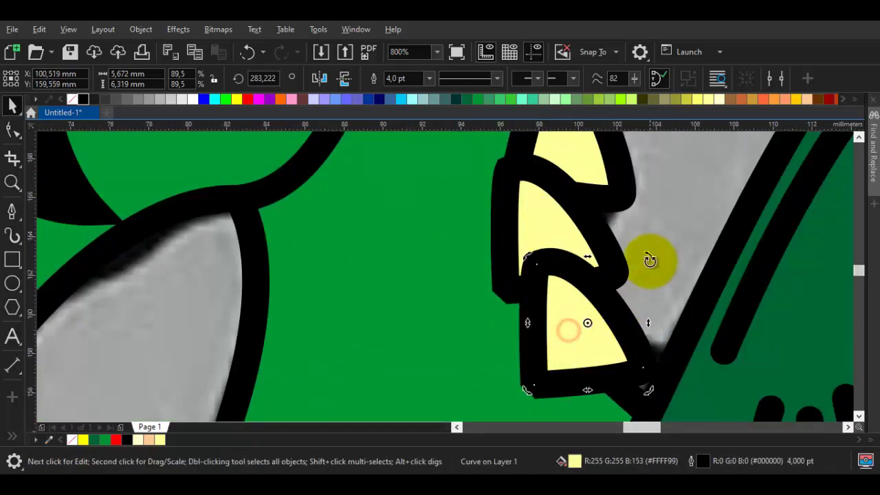
pyautogui.moveTo(650, 258); pyautogui.dragTo(605, 247)
pyautogui.moveTo(606, 307); pyautogui.dragTo(616, 324)
pyautogui.moveTo(597, 295); pyautogui.dragTo(597, 295)
pyautogui.scroll(-2, 606, 292)
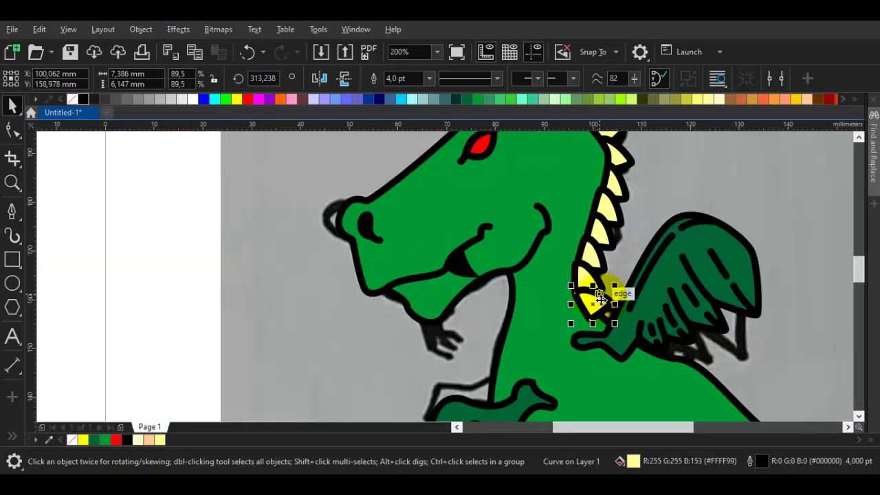
pyautogui.scroll(2, 633, 278)
pyautogui.moveTo(643, 253); pyautogui.dragTo(617, 267)
pyautogui.click(610, 322)
# Rotate the second-lowest neck spike to about 291.2° and the lowest one to about 318.8°
pyautogui.click(599, 239)
pyautogui.click(600, 238)
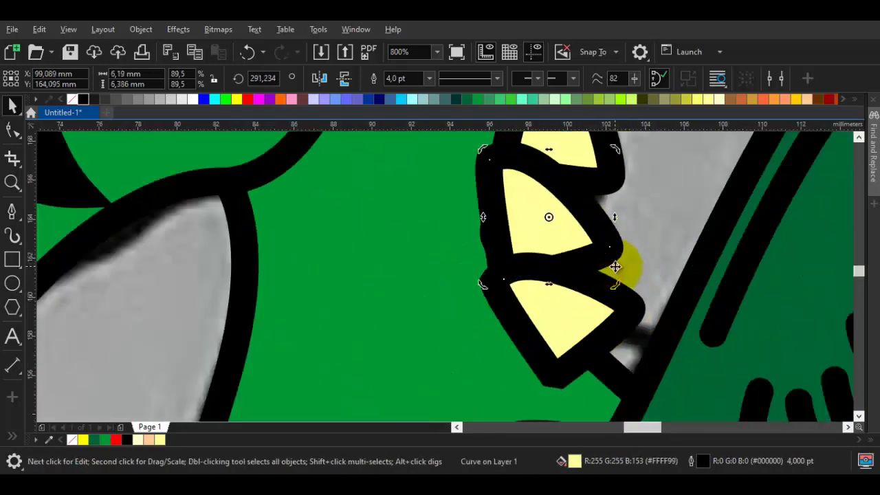
pyautogui.scroll(-1, 615, 267)
pyautogui.scroll(1, 611, 314)
pyautogui.click(614, 312)
pyautogui.click(626, 300)
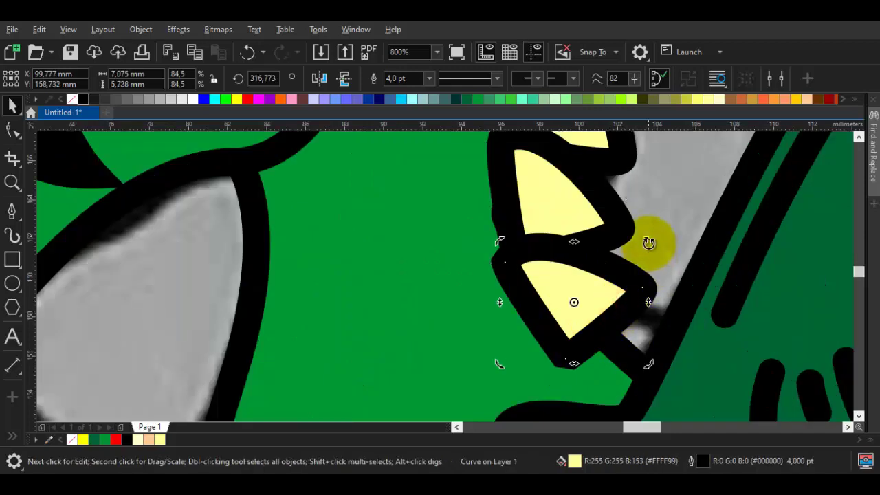
pyautogui.moveTo(648, 242); pyautogui.dragTo(648, 246)
pyautogui.click(630, 284)
# Duplicate the lowest spike onto the wing base, rotate the copy to about 324.5° and move it towards the neck
pyautogui.moveTo(690, 387); pyautogui.dragTo(709, 392)
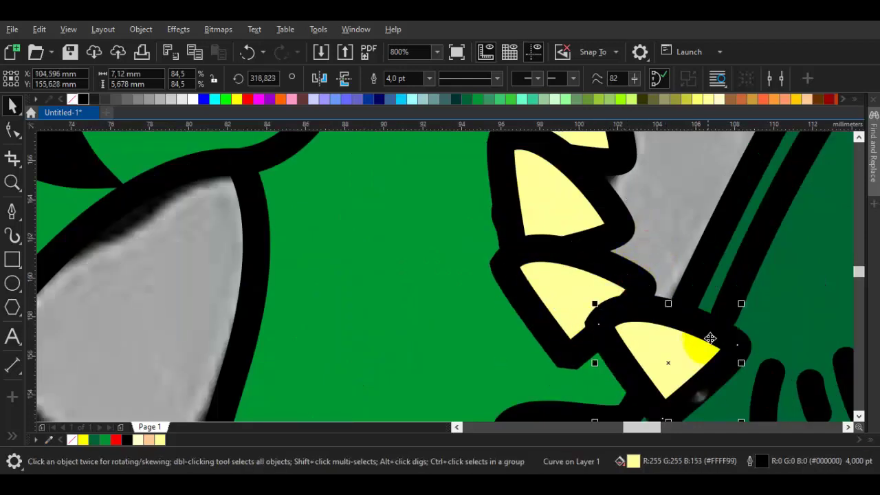
pyautogui.click(737, 315)
pyautogui.moveTo(729, 302); pyautogui.dragTo(731, 304)
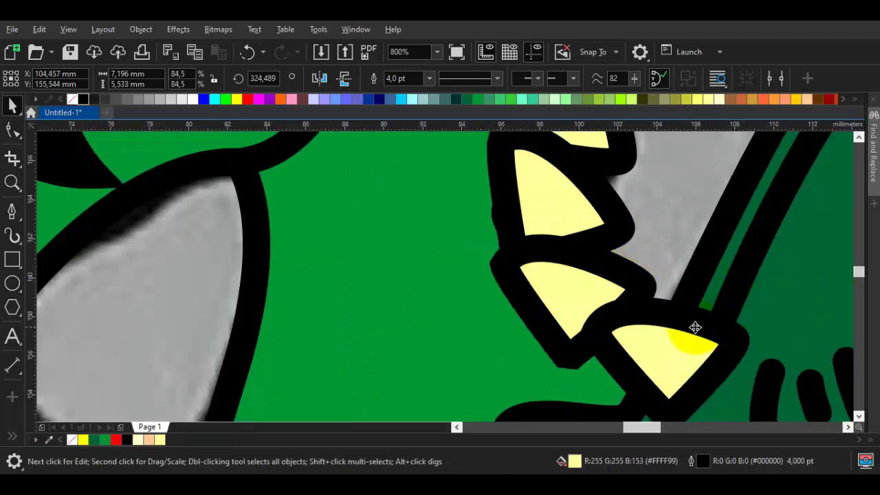
pyautogui.moveTo(685, 328); pyautogui.dragTo(644, 327)
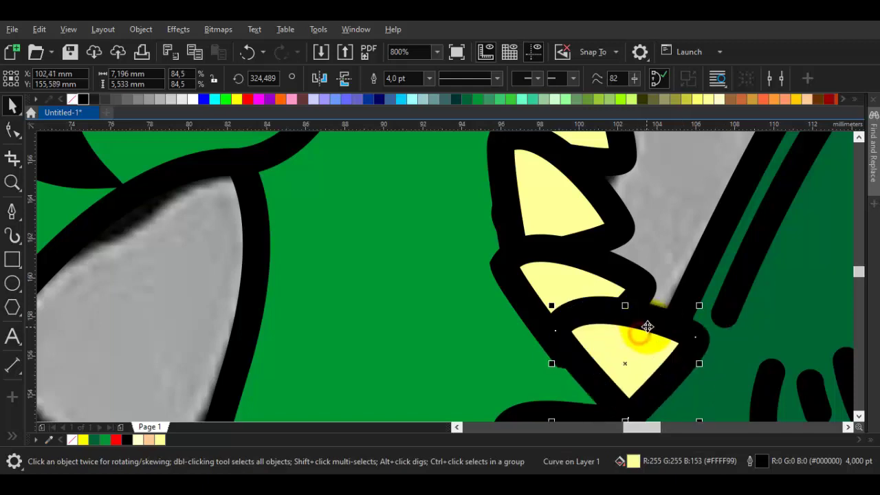
# Select the seven lower spikes along the neck and reorder them in front of the background picture, behind the body and wing
pyautogui.keyDown('shift'); pyautogui.click(624, 280); pyautogui.keyUp('shift')
pyautogui.keyDown('shift'); pyautogui.click(586, 212); pyautogui.keyUp('shift')
pyautogui.moveTo(562, 265); pyautogui.dragTo(513, 411)
pyautogui.keyDown('shift'); pyautogui.click(552, 226); pyautogui.keyUp('shift')
pyautogui.keyDown('shift'); pyautogui.click(592, 191); pyautogui.keyUp('shift')
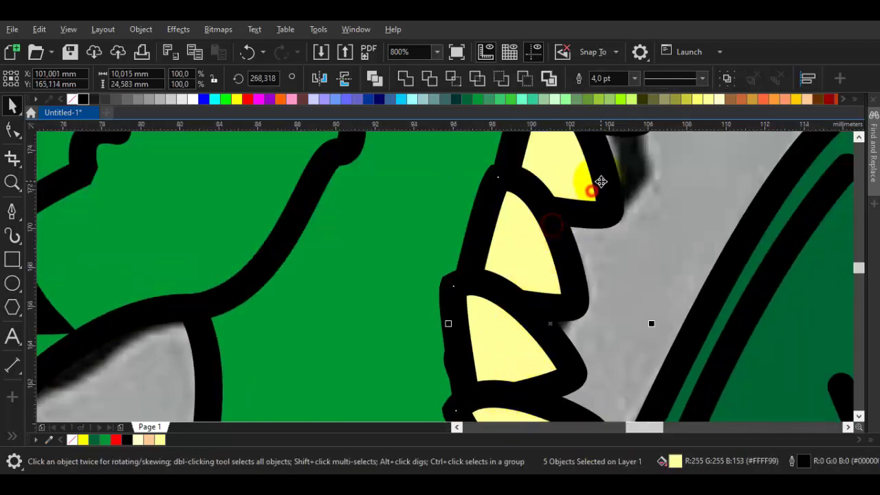
pyautogui.moveTo(624, 138); pyautogui.dragTo(570, 291)
pyautogui.keyDown('shift'); pyautogui.click(566, 218); pyautogui.keyUp('shift')
pyautogui.keyDown('shift'); pyautogui.click(589, 159); pyautogui.keyUp('shift')
pyautogui.scroll(-1, 590, 162)
pyautogui.moveTo(593, 190); pyautogui.dragTo(535, 357)
pyautogui.rightClick(525, 331)
pyautogui.moveTo(583, 161)
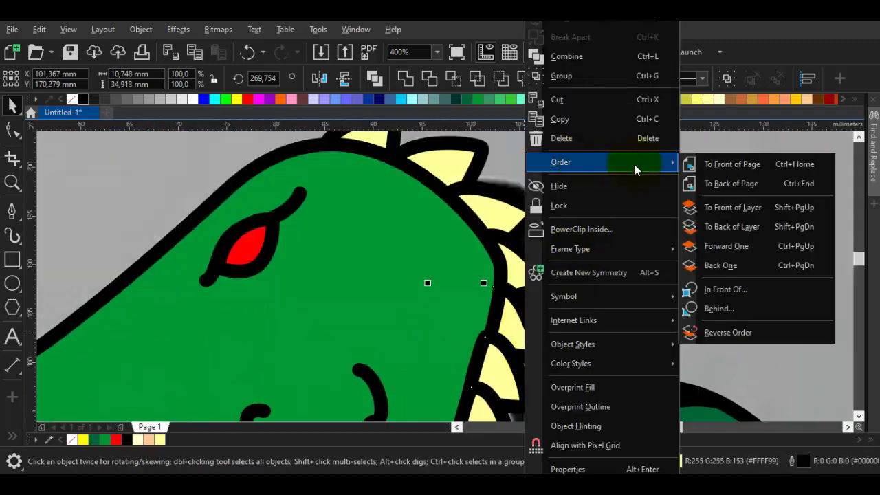
pyautogui.click(722, 290)
pyautogui.scroll(-3, 546, 289)
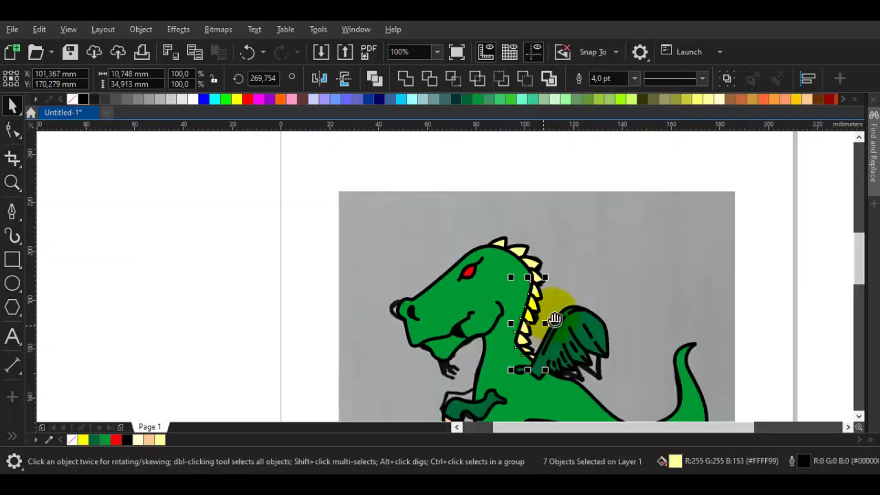
pyautogui.scroll(4, 560, 310)
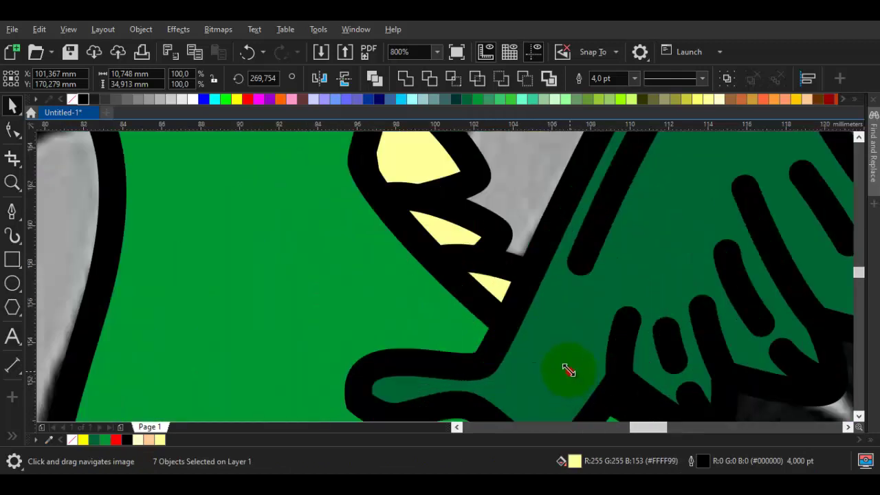
# Reposition the three lowest spikes along the neck near the wing base so they sit more evenly
pyautogui.click(564, 366)
pyautogui.click(472, 282)
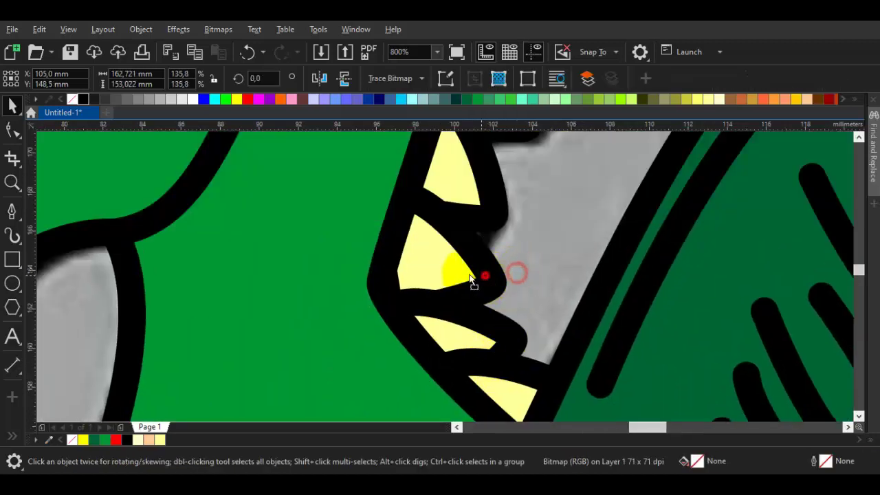
pyautogui.click(472, 282)
pyautogui.moveTo(471, 272); pyautogui.dragTo(468, 302)
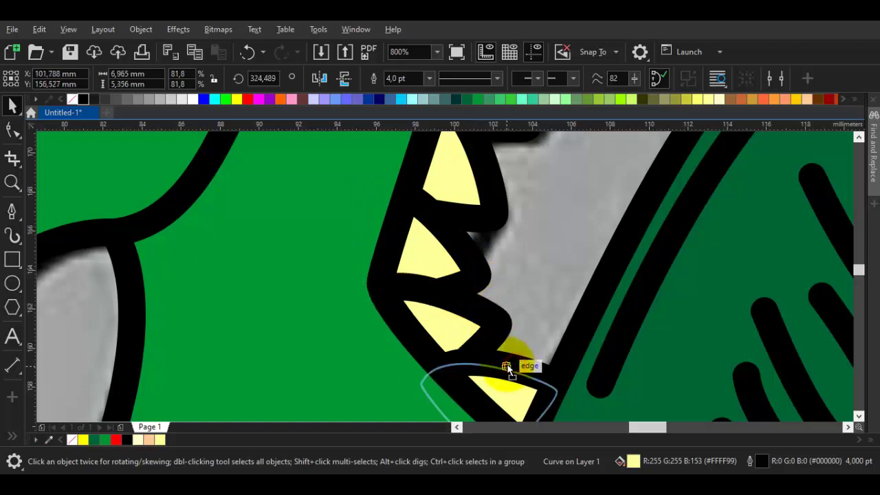
pyautogui.moveTo(497, 363); pyautogui.dragTo(497, 360)
pyautogui.press('Escape')
pyautogui.scroll(-2, 500, 346)
pyautogui.scroll(2, 494, 304)
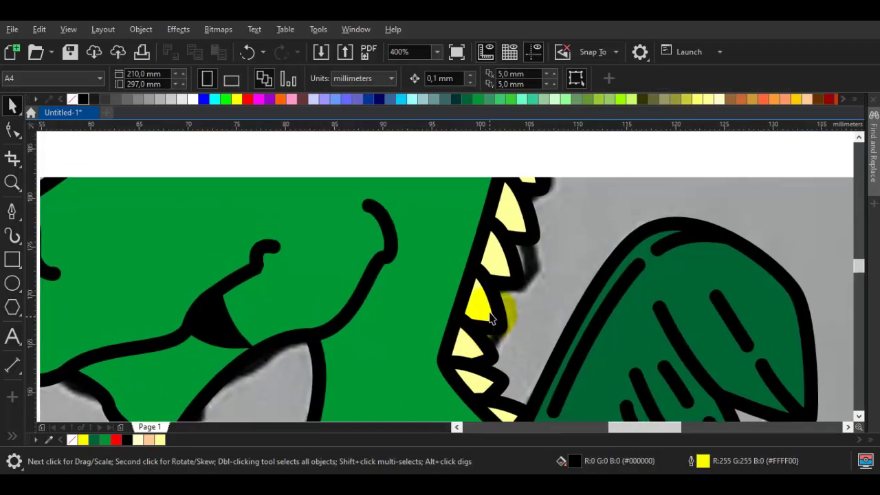
# Reposition the middle and upper spikes along the back of the neck to even out their spacing
pyautogui.moveTo(494, 306); pyautogui.dragTo(492, 295)
pyautogui.moveTo(496, 309); pyautogui.dragTo(439, 438)
pyautogui.moveTo(475, 355); pyautogui.dragTo(471, 343)
pyautogui.moveTo(510, 265); pyautogui.dragTo(510, 265)
pyautogui.moveTo(510, 227); pyautogui.dragTo(495, 271)
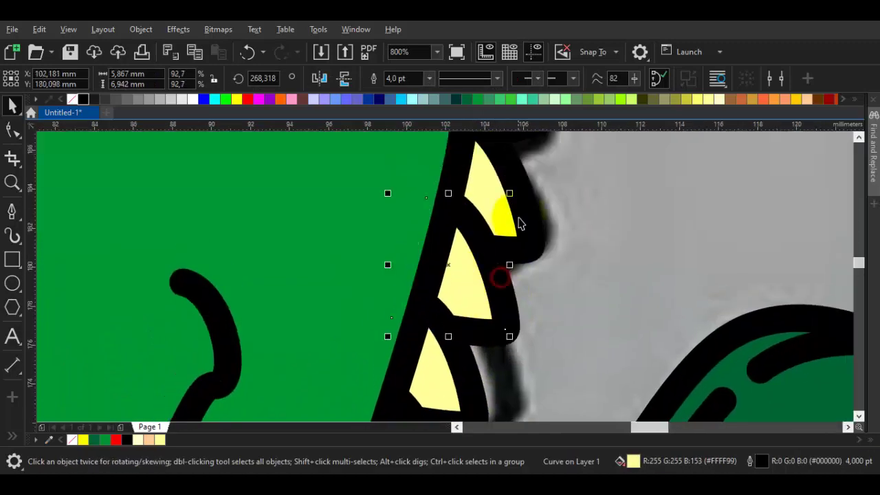
pyautogui.moveTo(525, 244); pyautogui.dragTo(603, 230)
pyautogui.scroll(-3, 530, 313)
pyautogui.press('Escape')
# Reposition the spikes over the top of the head so that they follow the head's outline
pyautogui.scroll(2, 557, 192)
pyautogui.scroll(1, 609, 227)
pyautogui.moveTo(686, 298); pyautogui.dragTo(685, 298)
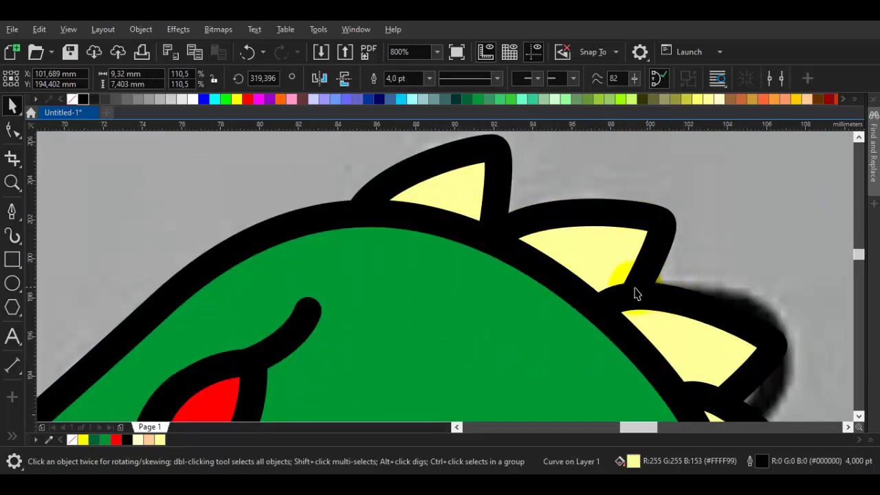
pyautogui.scroll(-1, 637, 292)
pyautogui.moveTo(545, 225); pyautogui.dragTo(574, 225)
pyautogui.click(560, 248)
pyautogui.click(599, 249)
pyautogui.scroll(1, 548, 258)
pyautogui.moveTo(549, 253); pyautogui.dragTo(459, 232)
pyautogui.moveTo(525, 187); pyautogui.dragTo(512, 180)
pyautogui.moveTo(488, 225); pyautogui.dragTo(485, 232)
pyautogui.click(518, 222)
# Sample the peach colour of the front claw and apply it as fill to the four lowest neck spikes
pyautogui.scroll(-3, 512, 237)
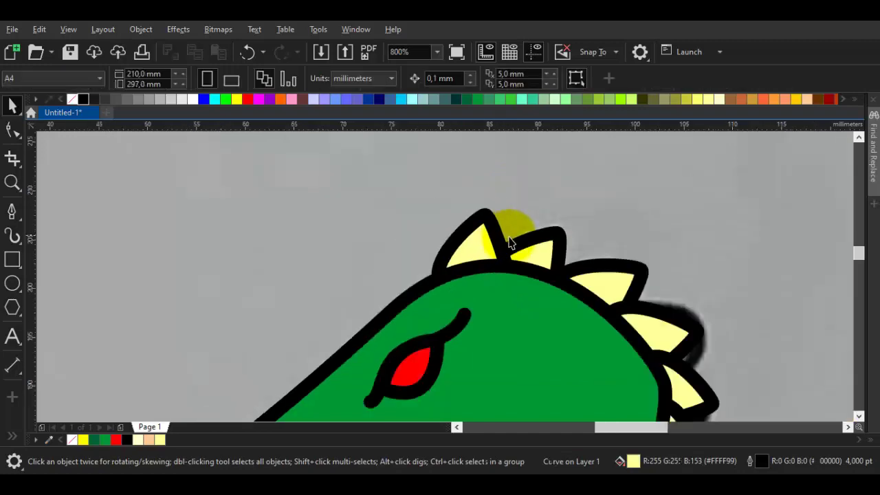
pyautogui.scroll(3, 470, 207)
pyautogui.scroll(-4, 471, 208)
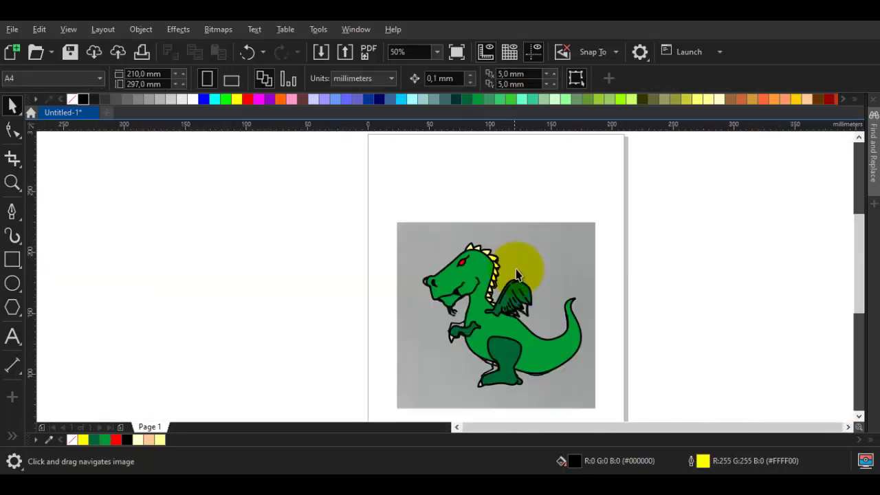
pyautogui.scroll(3, 509, 300)
pyautogui.scroll(-2, 489, 350)
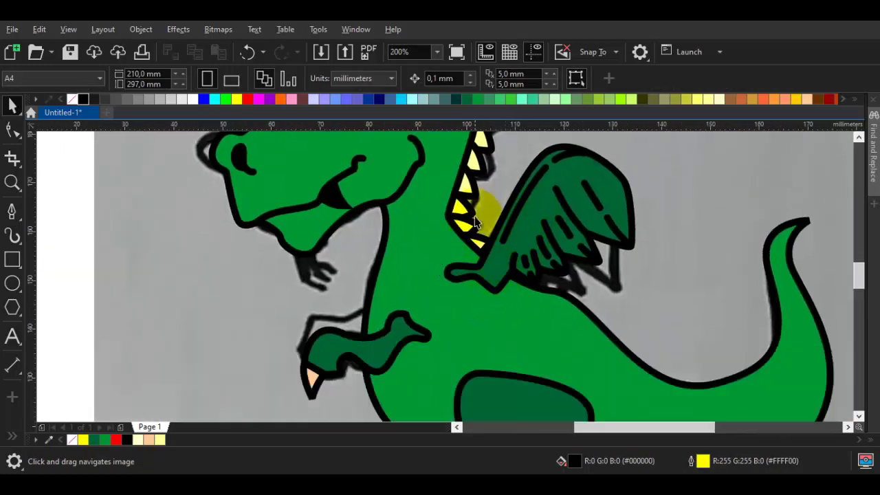
pyautogui.scroll(2, 392, 389)
pyautogui.press('i')
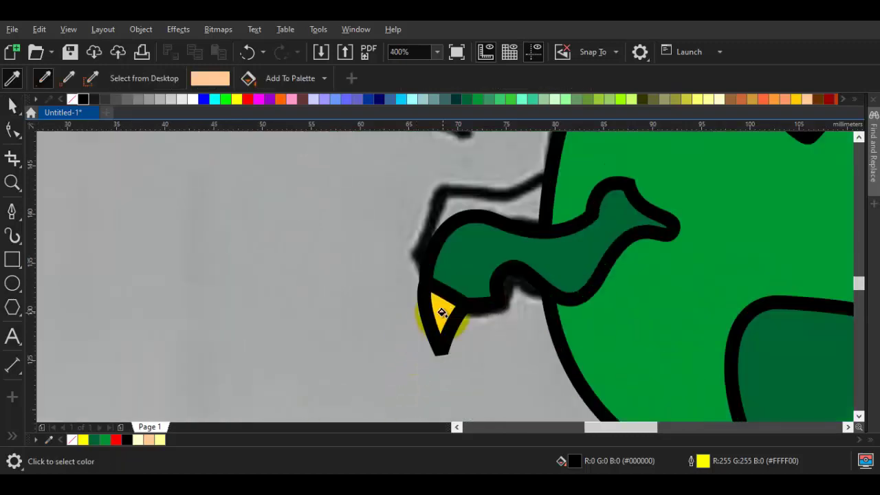
pyautogui.click(442, 310)
pyautogui.scroll(-1, 442, 303)
pyautogui.scroll(-2, 578, 220)
pyautogui.scroll(2, 603, 182)
pyautogui.scroll(1, 516, 304)
pyautogui.click(517, 305)
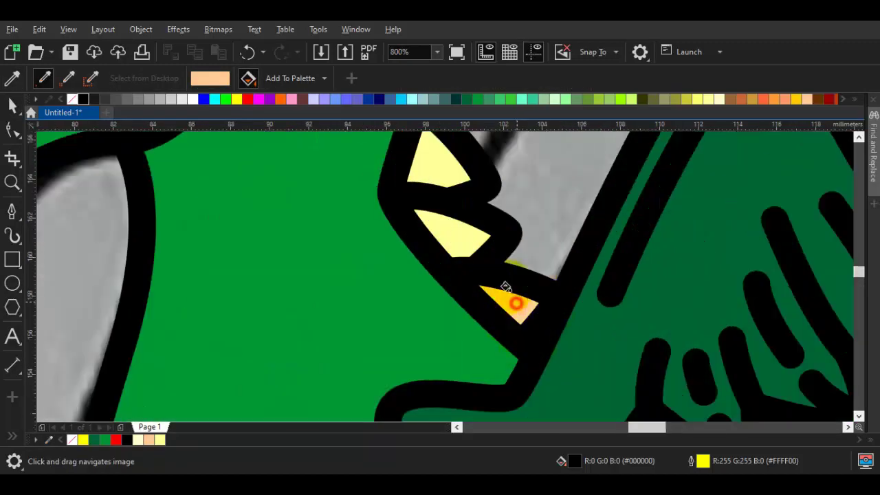
pyautogui.click(472, 240)
pyautogui.moveTo(424, 171); pyautogui.dragTo(418, 349)
pyautogui.click(419, 347)
pyautogui.click(447, 243)
# Apply the sampled peach fill to the next four spikes up the back of the neck
pyautogui.moveTo(484, 158); pyautogui.dragTo(419, 340)
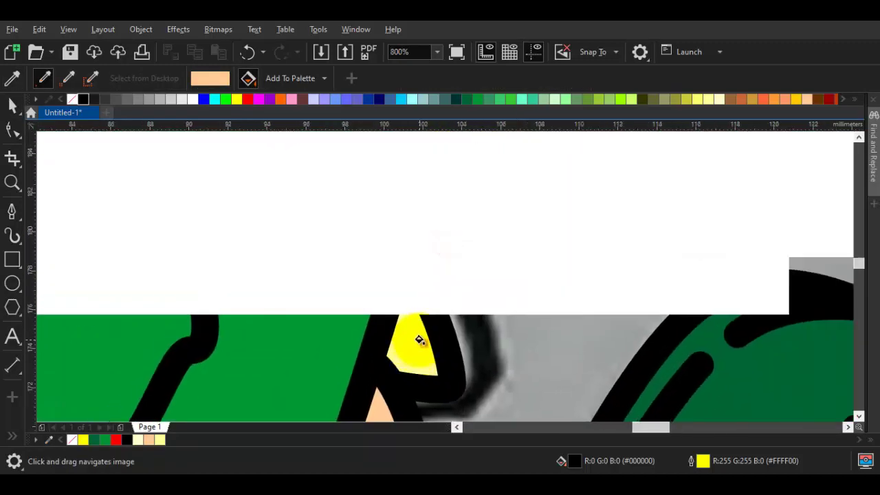
pyautogui.click(418, 340)
pyautogui.click(443, 235)
pyautogui.moveTo(476, 166); pyautogui.dragTo(457, 354)
pyautogui.click(458, 353)
pyautogui.click(466, 241)
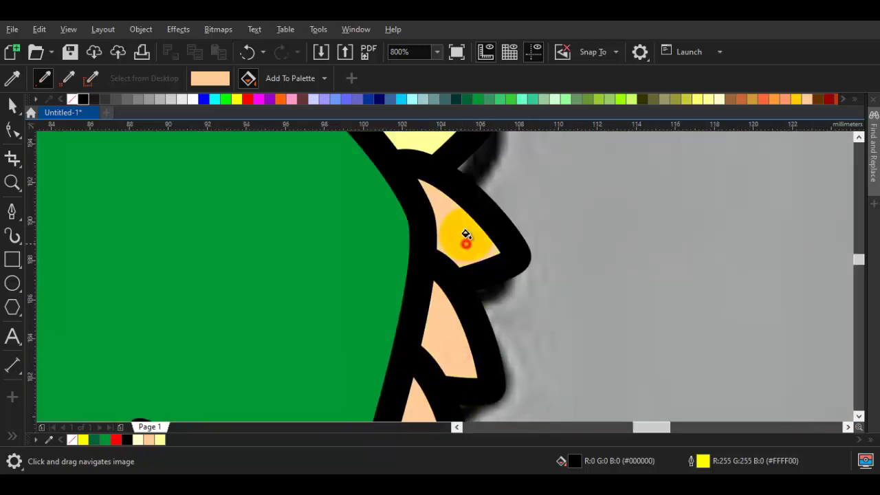
# Fill the remaining four head spikes with the sampled peach colour, undoing the stray outline recolour on the second spike
pyautogui.scroll(3, 465, 242)
pyautogui.click(432, 150)
pyautogui.scroll(-1, 432, 151)
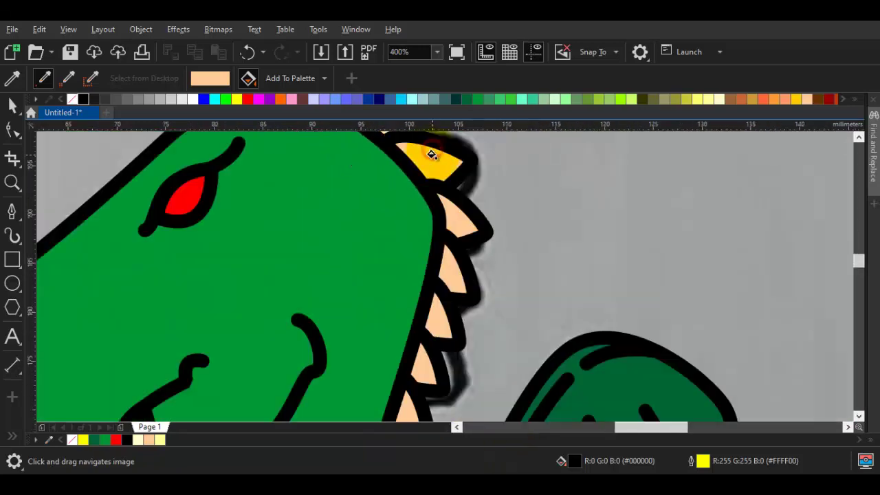
pyautogui.moveTo(432, 152); pyautogui.dragTo(497, 296)
pyautogui.scroll(1, 450, 256)
pyautogui.click(450, 256)
pyautogui.click(333, 199)
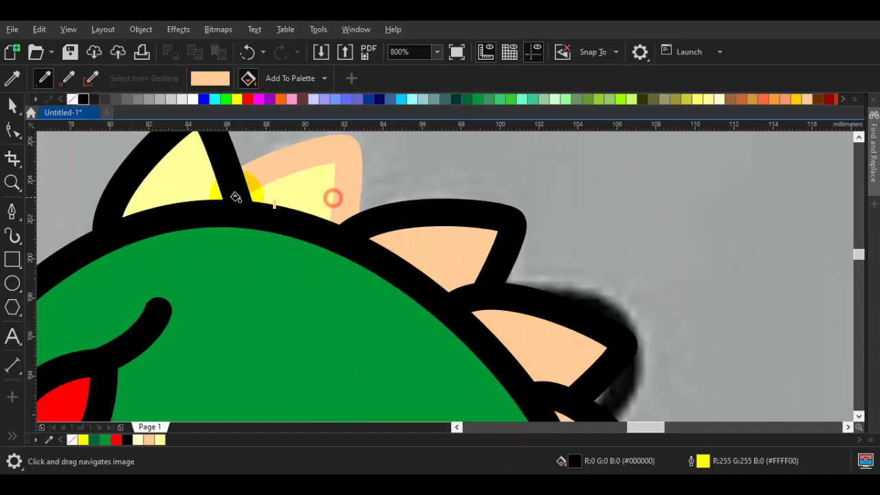
pyautogui.hotkey('ctrl', 'z')
pyautogui.click(289, 190)
pyautogui.click(186, 176)
# Move the fifth spike at the back of the head slightly upwards and adjust its rotation
pyautogui.scroll(-1, 379, 227)
pyautogui.press('space')
pyautogui.scroll(1, 460, 296)
pyautogui.click(487, 325)
pyautogui.moveTo(511, 353); pyautogui.dragTo(469, 224)
pyautogui.click(489, 271)
pyautogui.moveTo(538, 225); pyautogui.dragTo(528, 232)
pyautogui.click(500, 301)
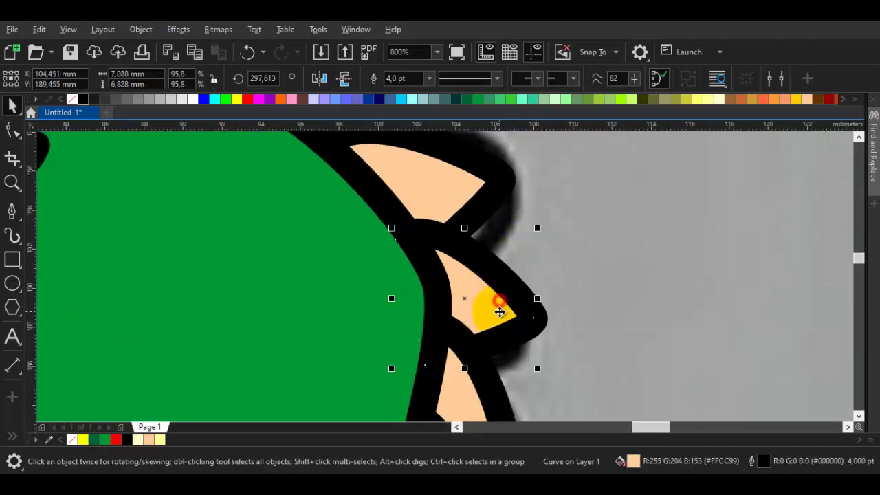
pyautogui.scroll(1, 501, 313)
pyautogui.moveTo(511, 304); pyautogui.dragTo(511, 289)
pyautogui.scroll(-1, 512, 289)
pyautogui.moveTo(488, 236); pyautogui.dragTo(483, 342)
pyautogui.click(482, 344)
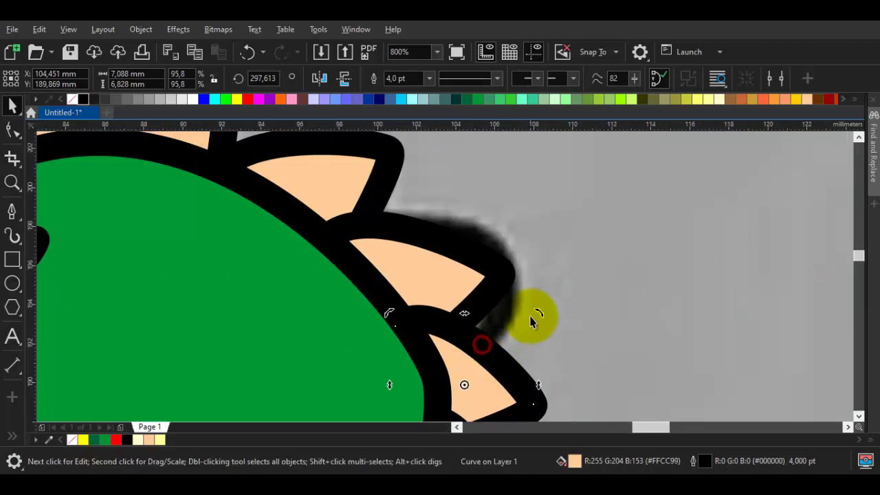
pyautogui.click(532, 309)
# Rotate the fourth head spike to about 325.8° and nudge it into place over the sketch
pyautogui.click(492, 278)
pyautogui.click(491, 278)
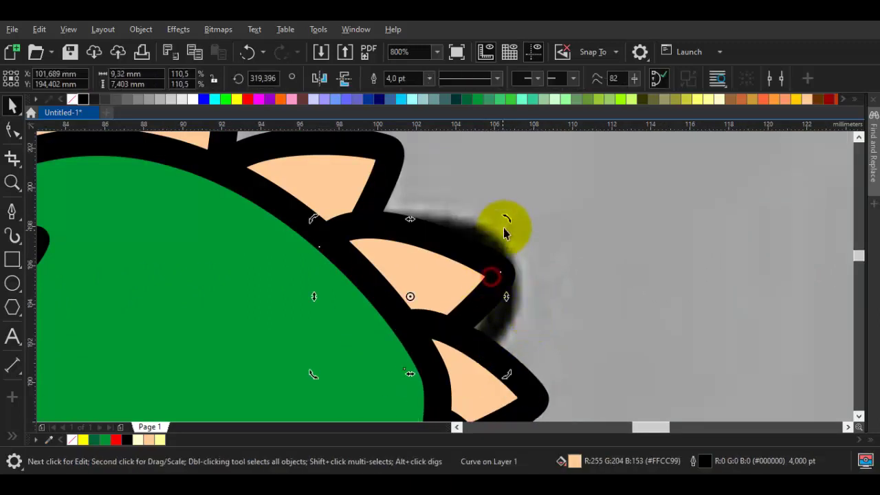
pyautogui.click(440, 252)
pyautogui.scroll(2, 439, 244)
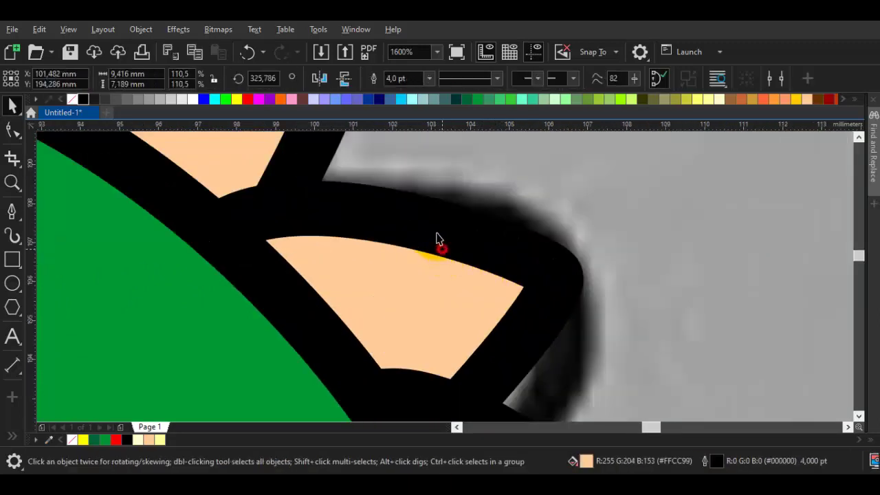
pyautogui.moveTo(438, 227); pyautogui.dragTo(437, 226)
pyautogui.press('Escape')
# Adjust the rotation and position of the third spike on top of the head
pyautogui.scroll(-2, 442, 260)
pyautogui.scroll(1, 391, 225)
pyautogui.click(392, 223)
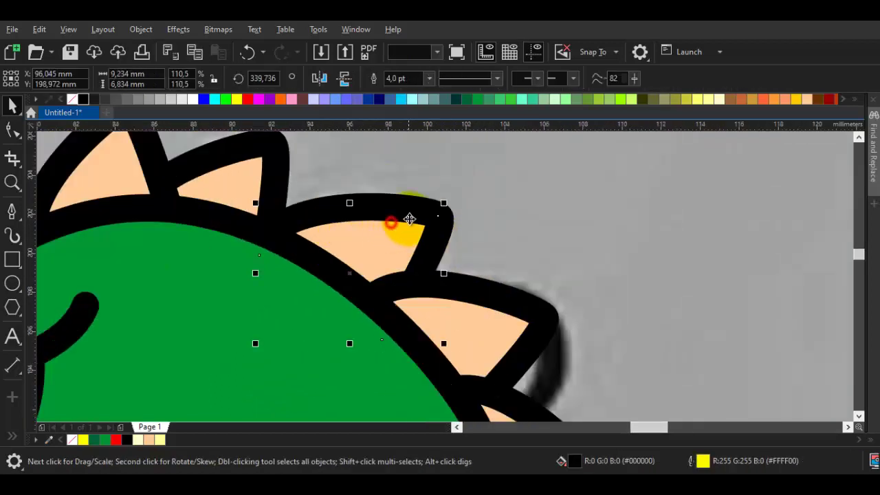
pyautogui.click(410, 218)
pyautogui.moveTo(445, 194); pyautogui.dragTo(445, 194)
pyautogui.press('Escape')
pyautogui.click(415, 228)
pyautogui.scroll(1, 414, 229)
pyautogui.moveTo(414, 229); pyautogui.dragTo(420, 197)
pyautogui.press('Escape')
pyautogui.scroll(-1, 414, 240)
# Adjust the angle and position of the second spike on top of the head
pyautogui.moveTo(273, 173); pyautogui.dragTo(454, 207)
pyautogui.click(449, 236)
pyautogui.click(450, 222)
pyautogui.press('Escape')
pyautogui.moveTo(441, 225); pyautogui.dragTo(453, 206)
# Rotate the frontmost head spike to about 24.6° and move it forward along the top of the head
pyautogui.click(328, 218)
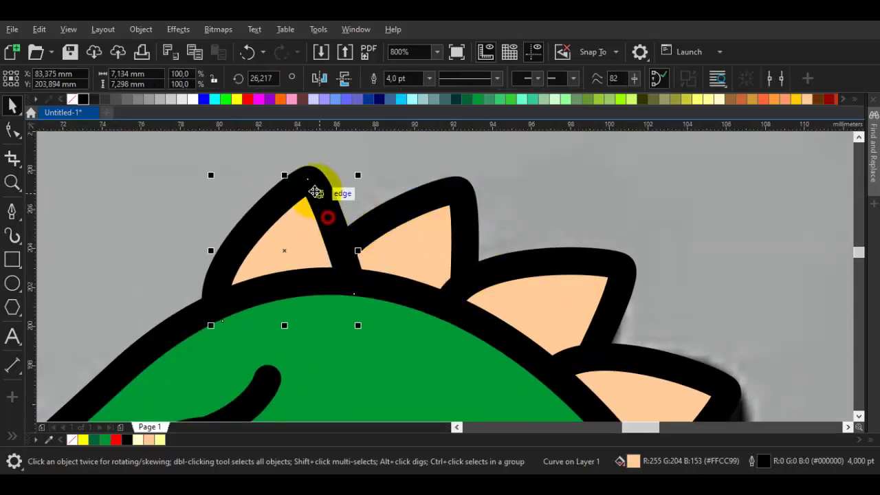
pyautogui.click(313, 191)
pyautogui.moveTo(358, 174); pyautogui.dragTo(354, 169)
pyautogui.moveTo(318, 226); pyautogui.dragTo(298, 216)
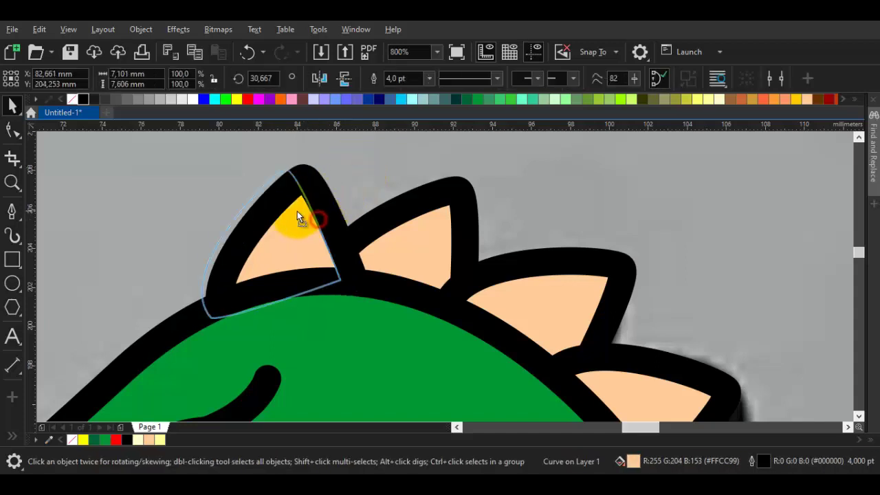
pyautogui.click(298, 209)
pyautogui.moveTo(341, 165); pyautogui.dragTo(350, 170)
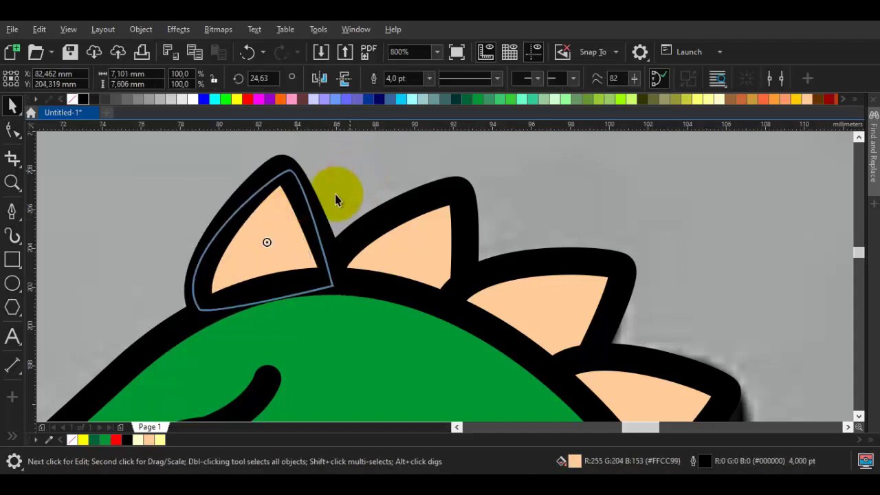
pyautogui.click(293, 242)
pyautogui.moveTo(290, 219); pyautogui.dragTo(294, 222)
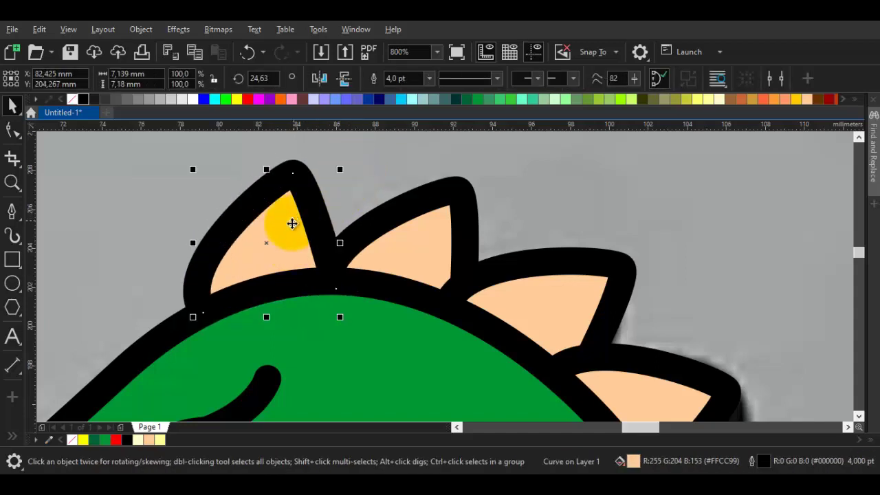
pyautogui.press('Escape')
# Draw a short curved finger line about 2.4 mm tall on the front hand, just above the claw
pyautogui.scroll(-1, 288, 247)
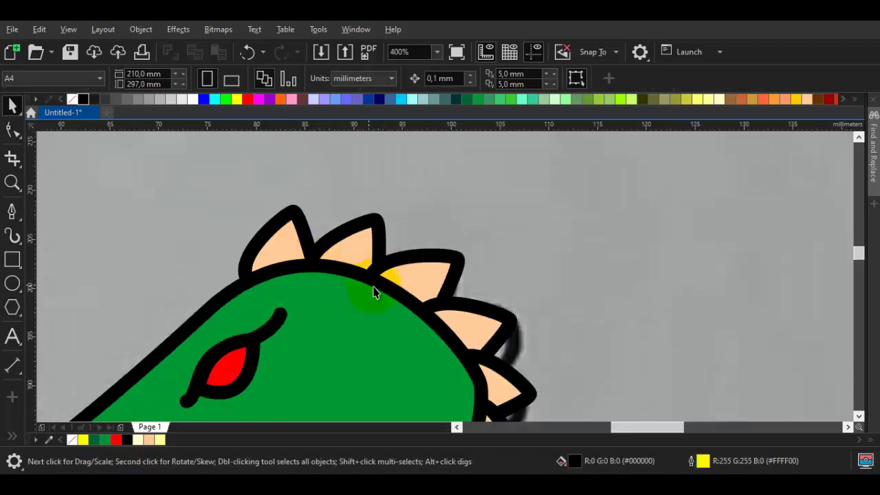
pyautogui.scroll(-1, 373, 288)
pyautogui.moveTo(439, 280); pyautogui.dragTo(429, 234)
pyautogui.scroll(-1, 429, 235)
pyautogui.moveTo(490, 291); pyautogui.dragTo(599, 275)
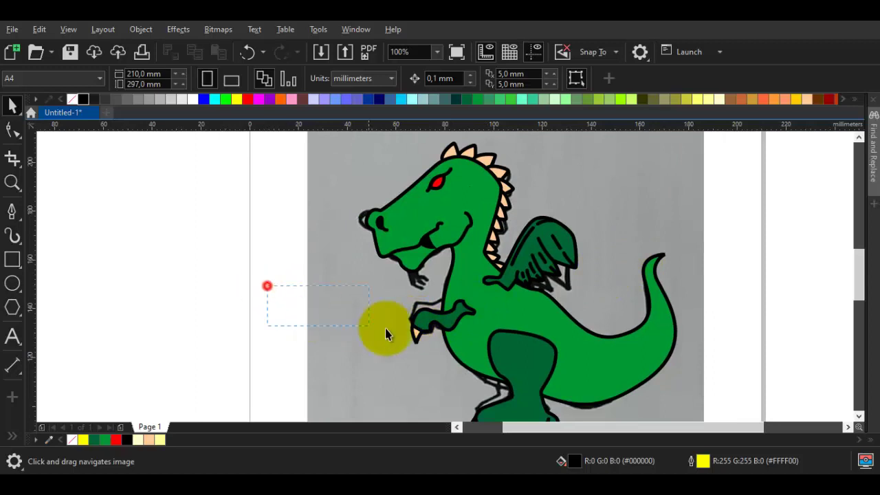
pyautogui.moveTo(386, 334); pyautogui.dragTo(308, 312)
pyautogui.scroll(1, 467, 334)
pyautogui.press('F5')
pyautogui.scroll(2, 372, 301)
pyautogui.moveTo(432, 304); pyautogui.dragTo(391, 285)
pyautogui.moveTo(418, 285); pyautogui.dragTo(383, 300)
pyautogui.press('Escape')
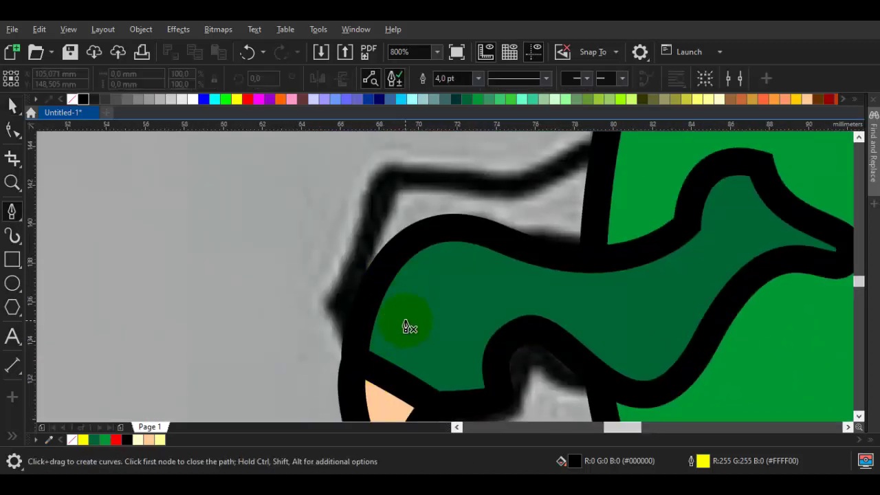
pyautogui.doubleClick(382, 366)
# Select the yellow finger line on the front hand and set its outline colour to black
pyautogui.press('space')
pyautogui.click(323, 267)
pyautogui.moveTo(323, 267); pyautogui.dragTo(298, 181)
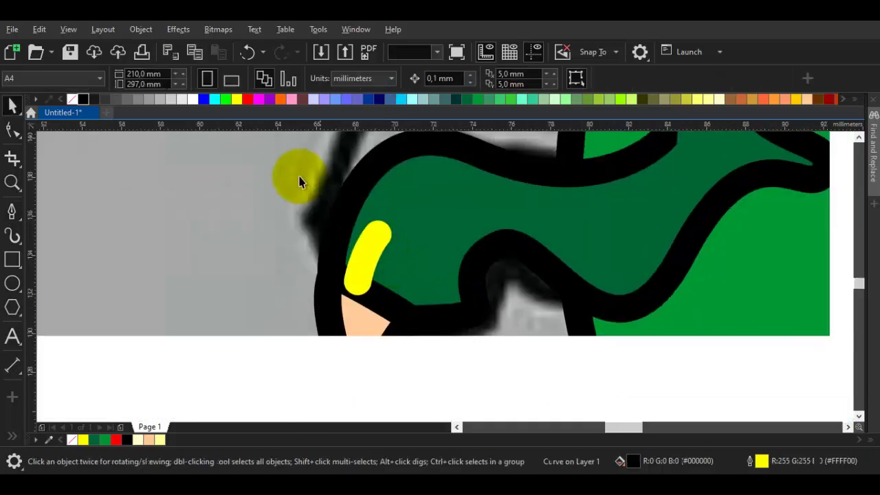
pyautogui.click(373, 246)
pyautogui.click(75, 99)
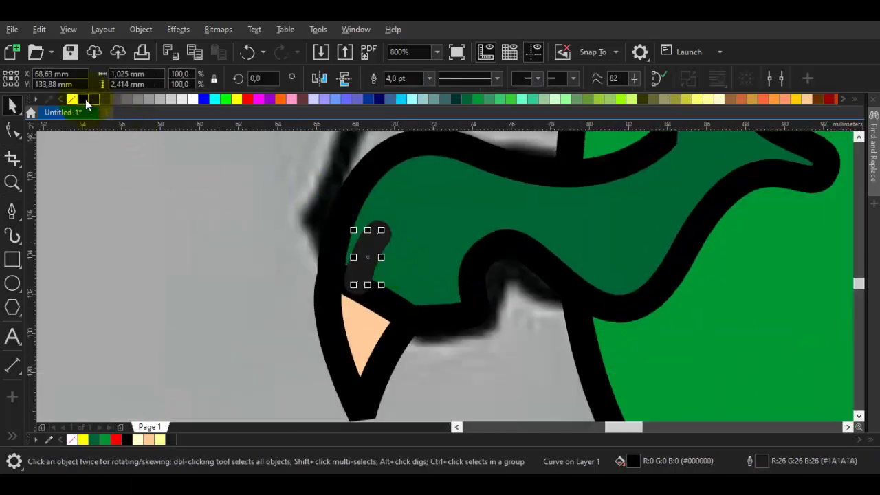
# Draw a second short black finger line about 1.6 mm tall beside the first one on the hand
pyautogui.press('space')
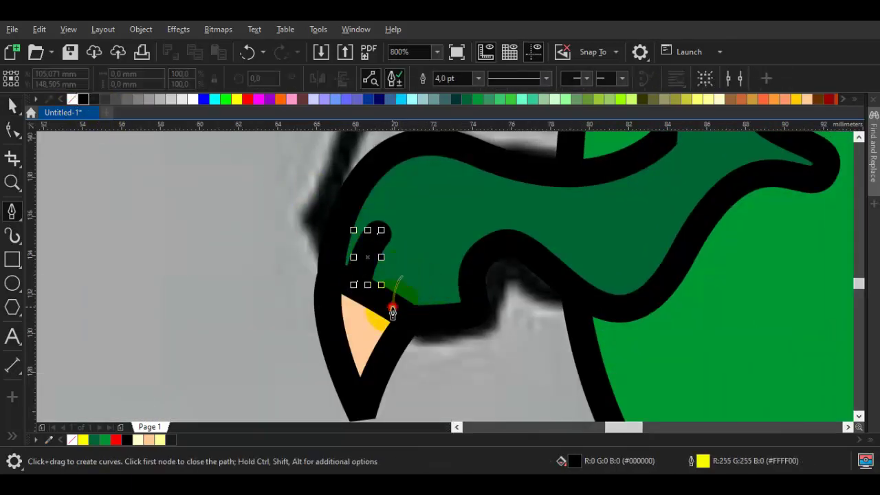
pyautogui.click(392, 309)
pyautogui.press('space')
pyautogui.scroll(-4, 416, 263)
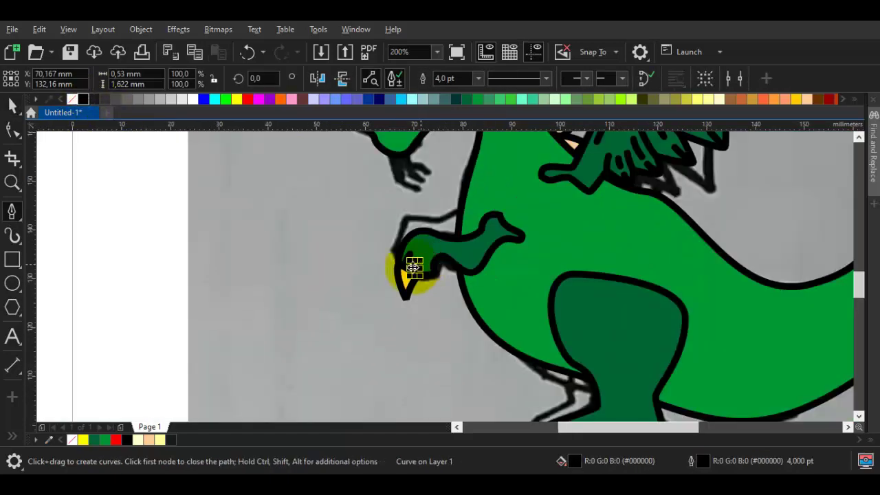
pyautogui.press('Escape')
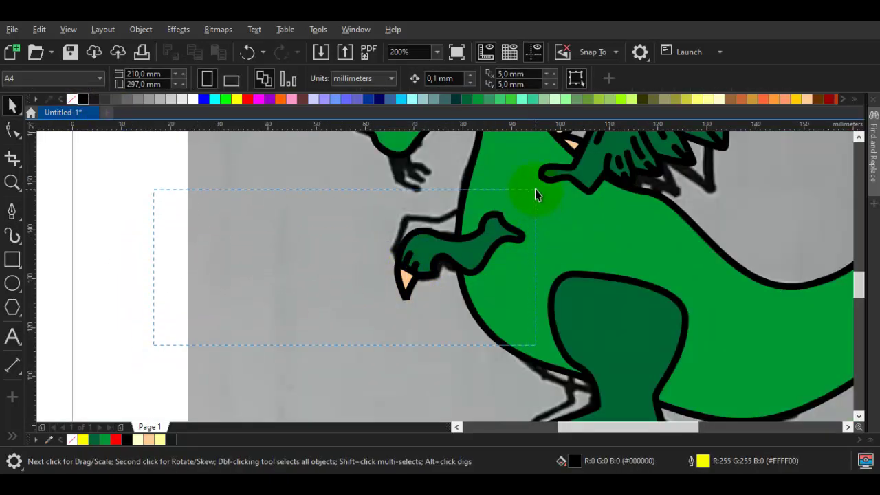
# Duplicate the front arm with its claw and finger lines above the original, with the copy rotated to about 351.2°
pyautogui.moveTo(536, 194); pyautogui.dragTo(515, 192)
pyautogui.rightClick(489, 207)
pyautogui.click(489, 206)
# Reorder the copied arm in front of the background picture, behind the body
pyautogui.rightClick(442, 220)
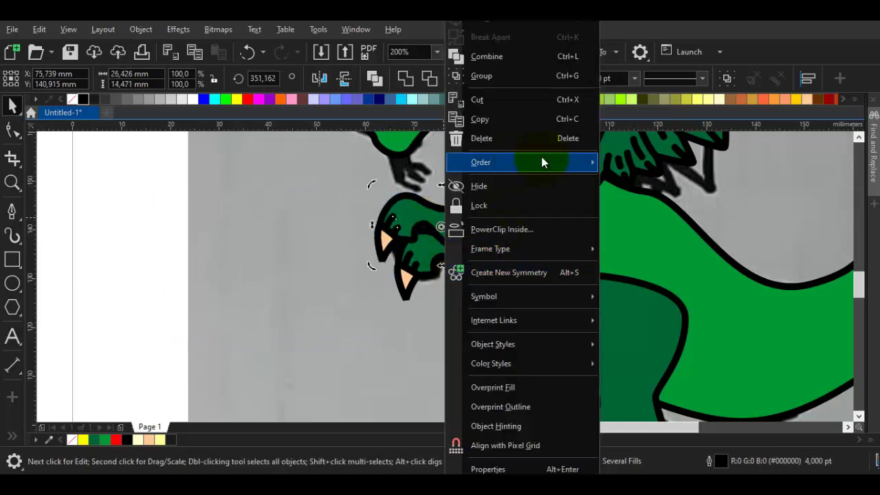
pyautogui.moveTo(481, 161)
pyautogui.click(662, 284)
pyautogui.scroll(2, 457, 207)
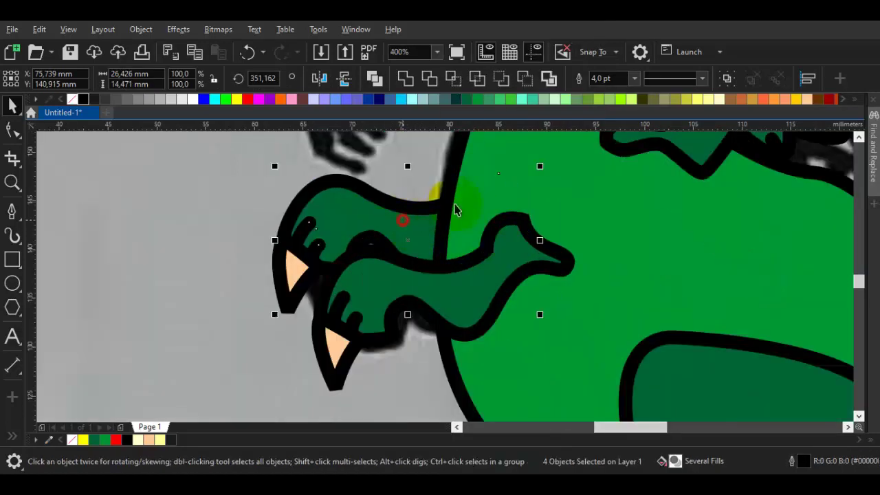
# Rotate the copied arm to about 344.4° and adjust its position against the chest
pyautogui.click(440, 208)
pyautogui.moveTo(539, 165); pyautogui.dragTo(548, 184)
pyautogui.click(403, 226)
pyautogui.scroll(2, 412, 219)
pyautogui.scroll(-6, 413, 219)
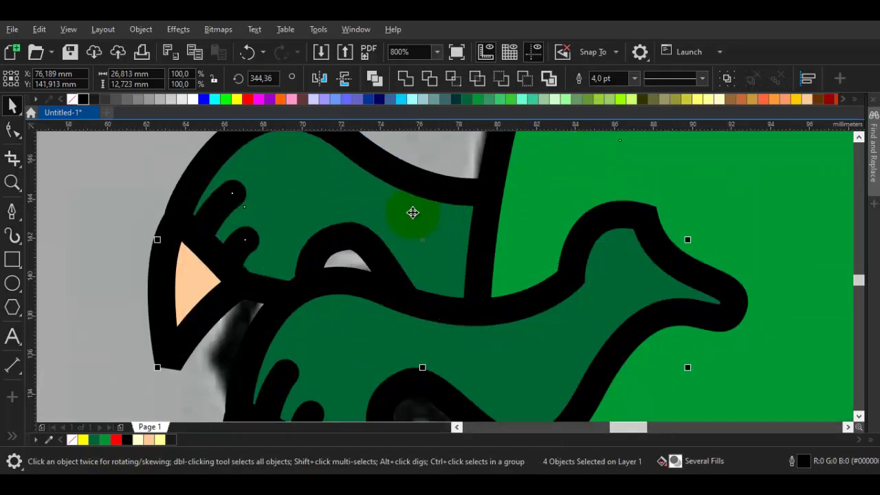
pyautogui.press('Escape')
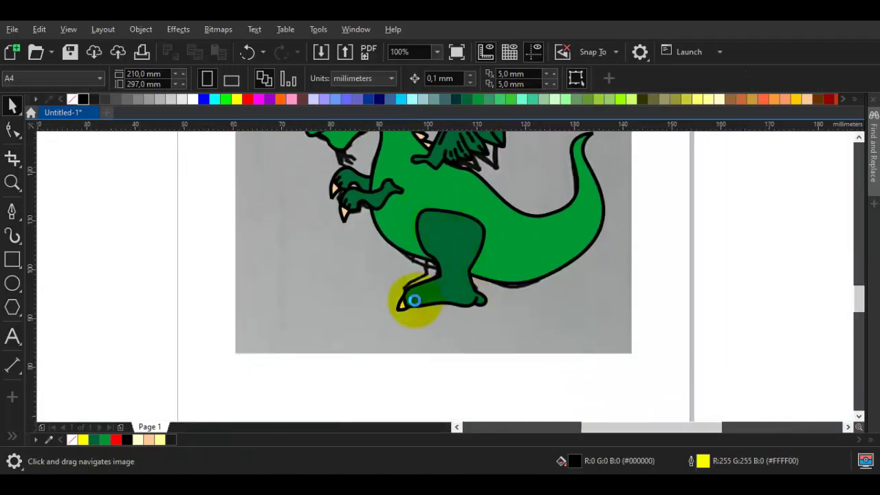
# Draw a short curved black toe line about 1.9 mm wide and 2.7 mm tall just above the foot's claw
pyautogui.scroll(2, 414, 299)
pyautogui.press('p')
pyautogui.scroll(1, 406, 275)
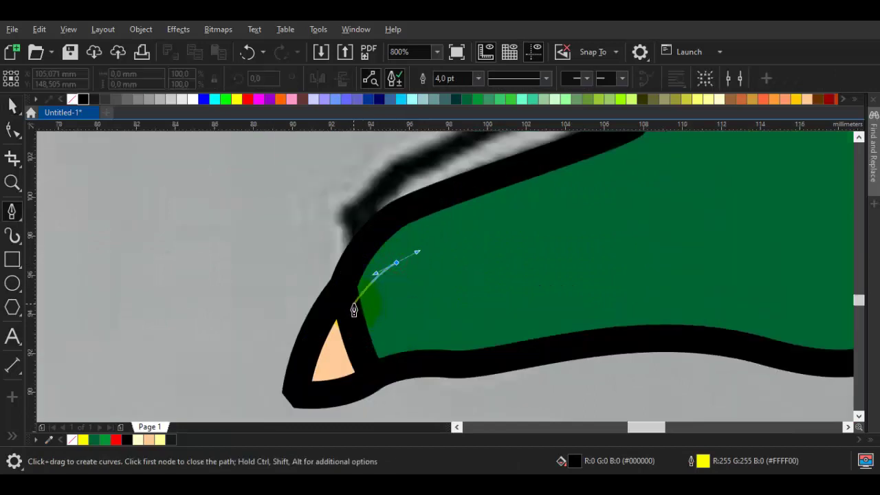
pyautogui.press('space')
pyautogui.press('space')
pyautogui.click(351, 323)
pyautogui.press('space')
pyautogui.click(85, 99)
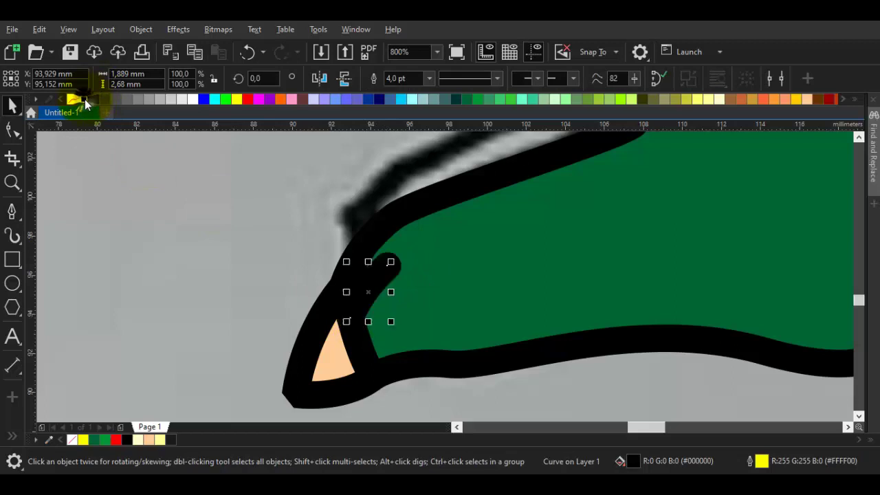
# Reshape the new toe line by adjusting the curvature between its two end nodes
pyautogui.scroll(2, 349, 277)
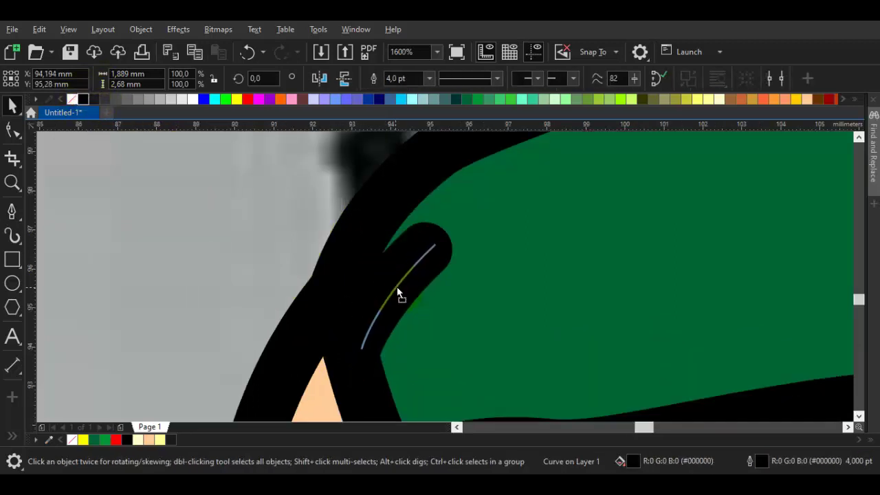
pyautogui.press('Escape')
pyautogui.moveTo(413, 365); pyautogui.dragTo(385, 275)
pyautogui.press('space')
pyautogui.press('F10')
pyautogui.click(366, 248)
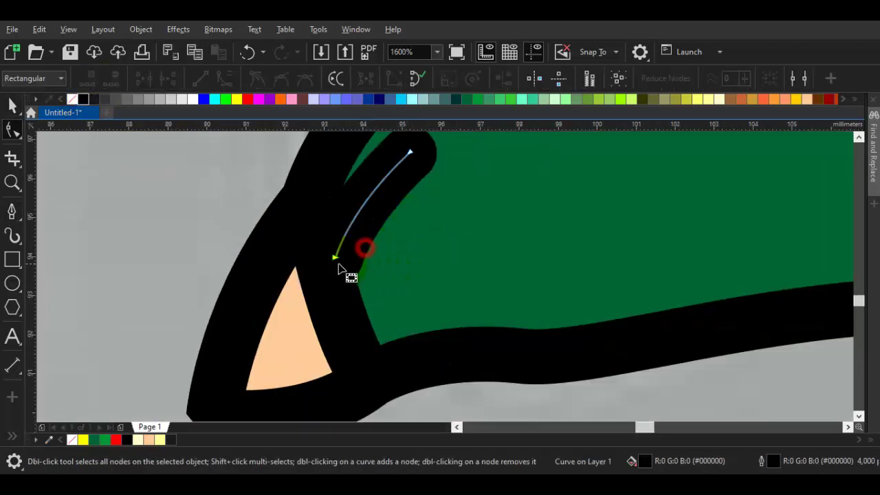
pyautogui.click(335, 260)
pyautogui.moveTo(359, 209); pyautogui.dragTo(366, 194)
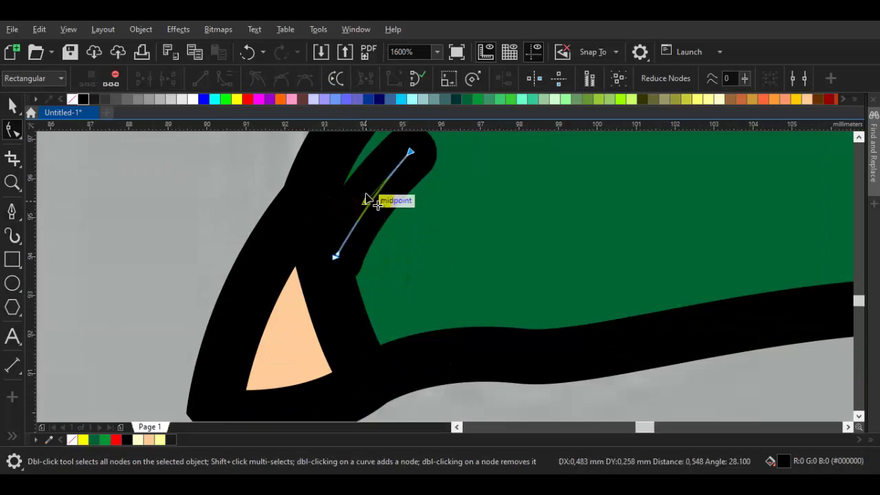
pyautogui.press('space')
# Draw a second short black toe line about 2.1 mm wide and 2.5 mm tall on the foot below the first one
pyautogui.moveTo(428, 242); pyautogui.dragTo(375, 301)
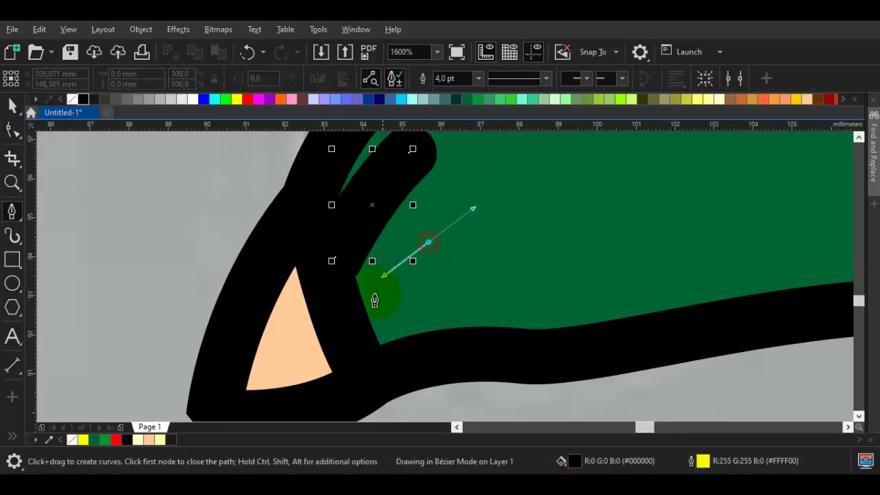
pyautogui.click(349, 340)
pyautogui.press('space')
pyautogui.rightClick(83, 101)
pyautogui.scroll(-3, 459, 283)
pyautogui.press('space')
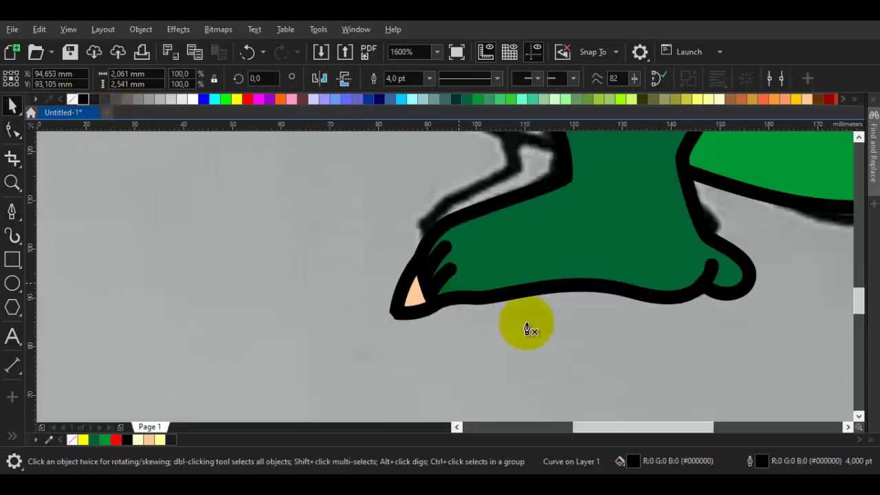
pyautogui.press('space')
pyautogui.click(582, 319)
pyautogui.moveTo(538, 222)
pyautogui.mouseDown()
pyautogui.moveTo(442, 238)
pyautogui.moveTo(410, 254)
pyautogui.mouseUp()
pyautogui.scroll(1, 419, 277)
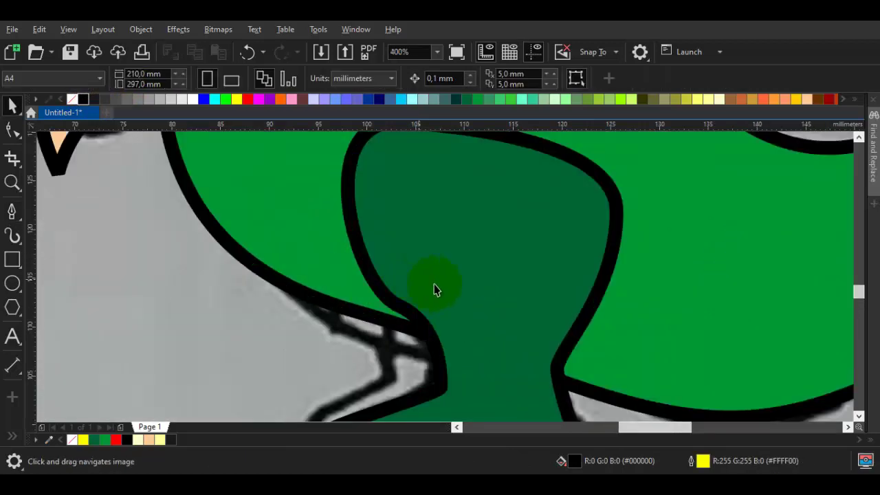
pyautogui.scroll(-2, 510, 293)
pyautogui.moveTo(572, 286); pyautogui.dragTo(506, 271)
pyautogui.press('space')
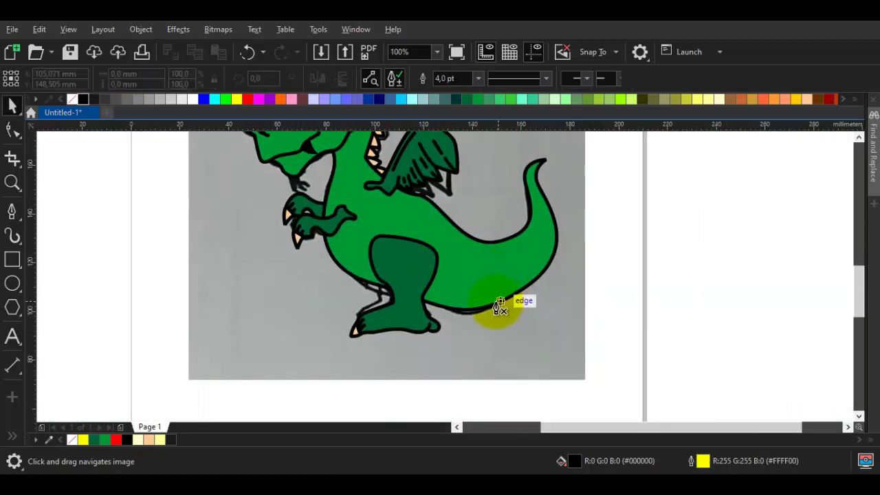
pyautogui.press('space')
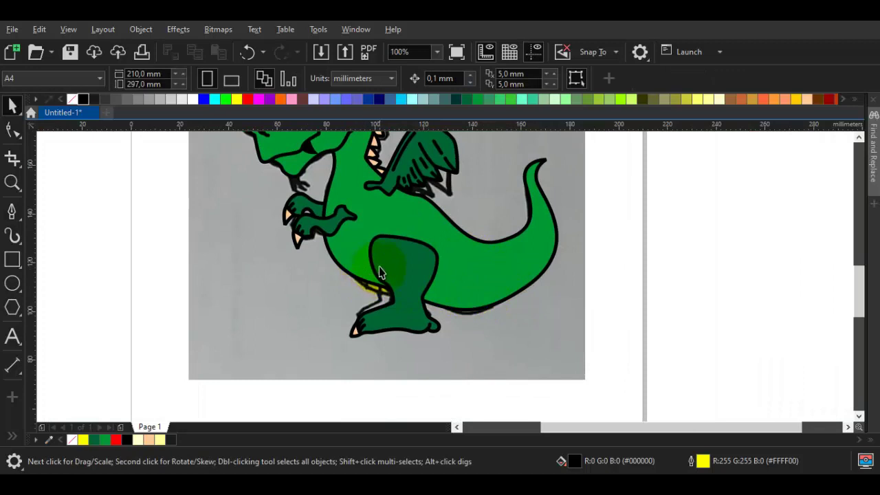
pyautogui.click(381, 272)
pyautogui.scroll(1, 395, 268)
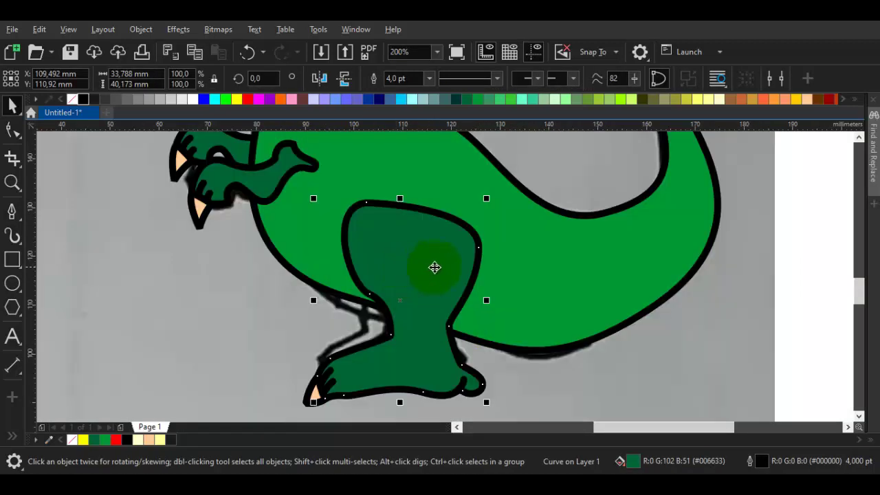
pyautogui.press('F10')
pyautogui.scroll(1, 355, 206)
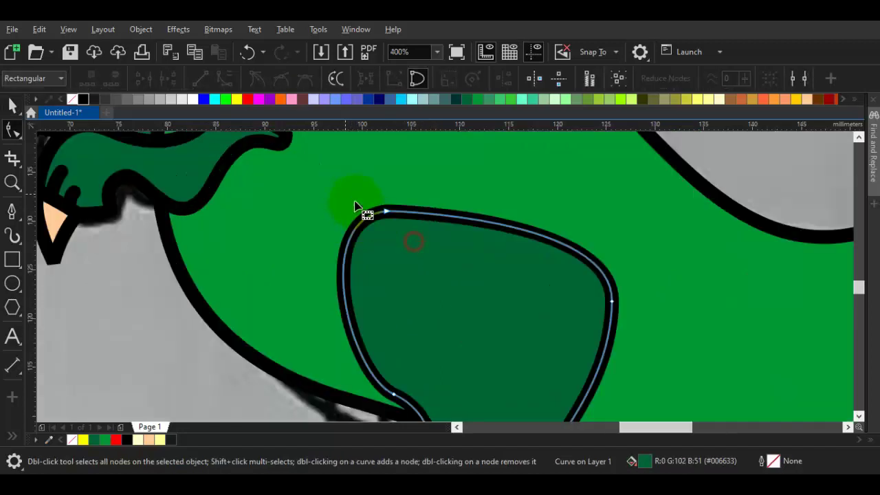
pyautogui.moveTo(375, 231); pyautogui.dragTo(360, 227)
pyautogui.click(372, 196)
# Draw a closed curved shape about 29.6 mm wide and 16.9 mm tall covering the upper thigh of the leg with the Pen tool
pyautogui.press('p')
pyautogui.moveTo(338, 179); pyautogui.dragTo(312, 216)
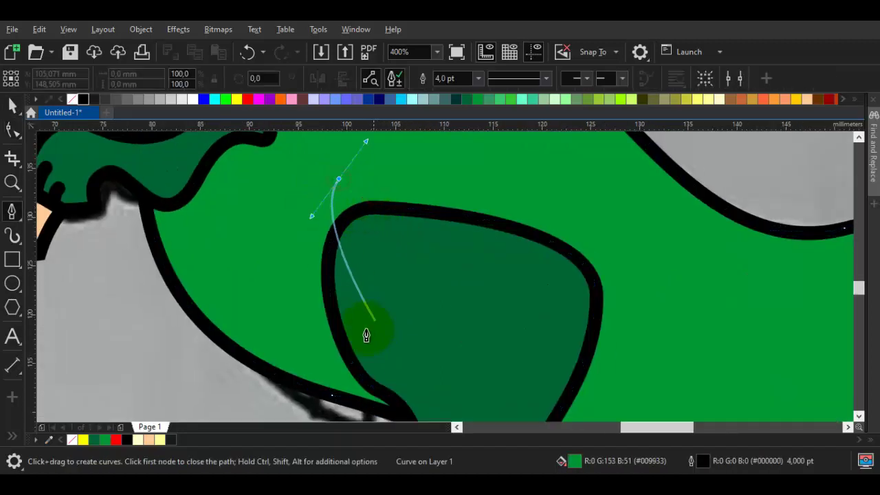
pyautogui.moveTo(608, 325); pyautogui.dragTo(614, 314)
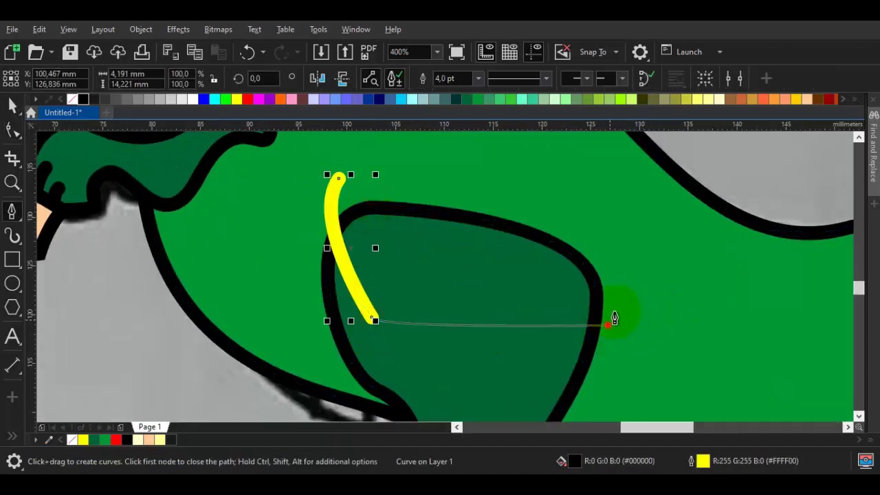
pyautogui.moveTo(337, 177); pyautogui.dragTo(621, 183)
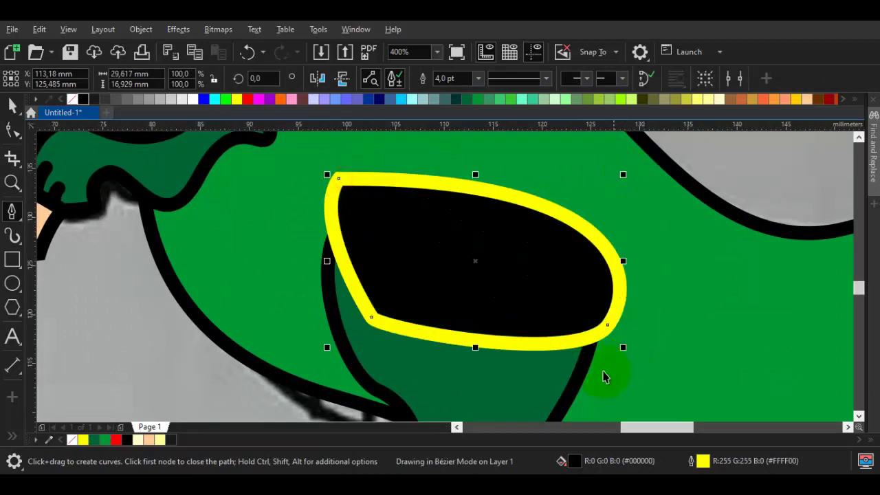
# Cut the top arc out of the leg's black outline with the yellow-edged shape and taper the outline's right end to a point
pyautogui.press('space')
pyautogui.click(525, 77)
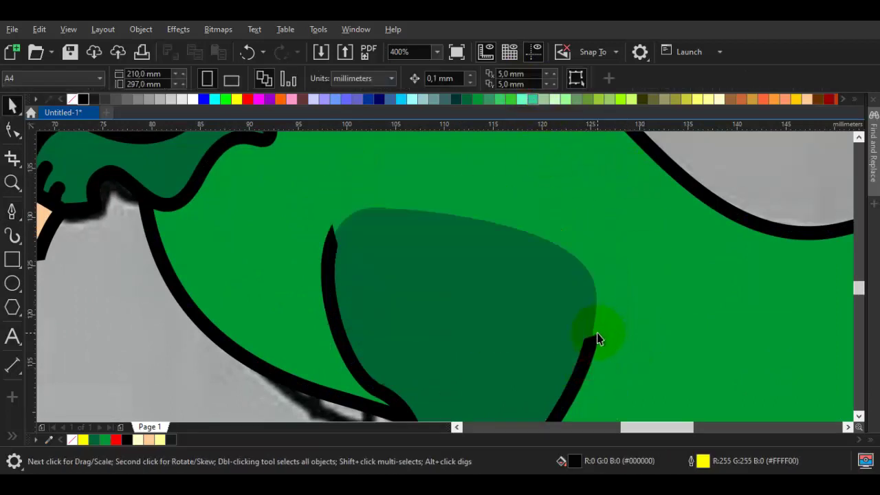
pyautogui.press('F10')
pyautogui.scroll(1, 597, 337)
pyautogui.moveTo(605, 326); pyautogui.dragTo(593, 312)
pyautogui.moveTo(599, 350); pyautogui.dragTo(629, 247)
pyautogui.moveTo(607, 287); pyautogui.dragTo(620, 274)
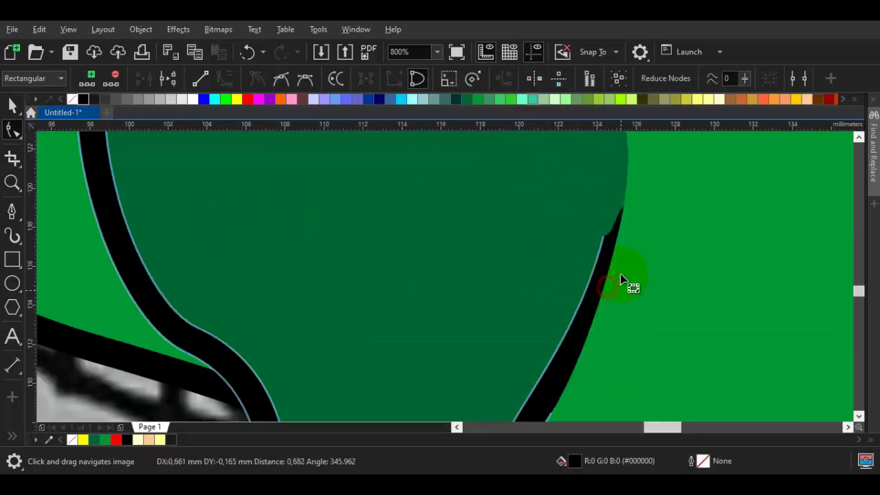
pyautogui.moveTo(605, 238); pyautogui.dragTo(624, 210)
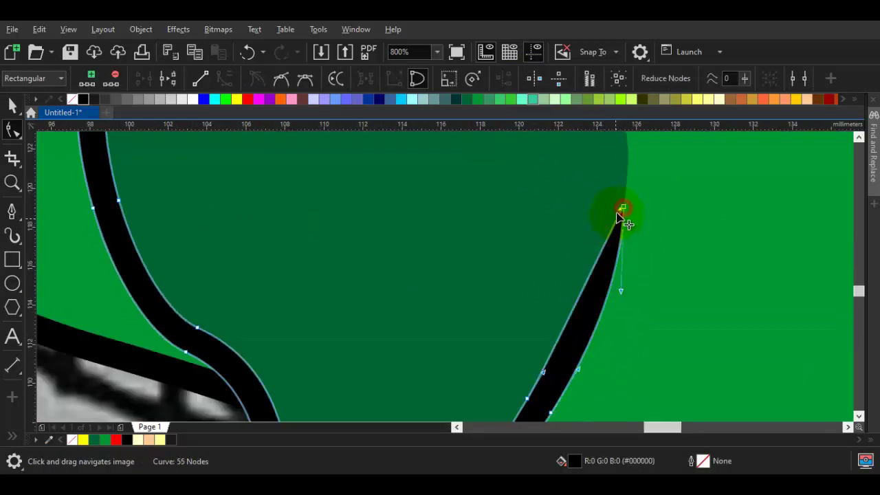
pyautogui.moveTo(551, 362); pyautogui.dragTo(638, 262)
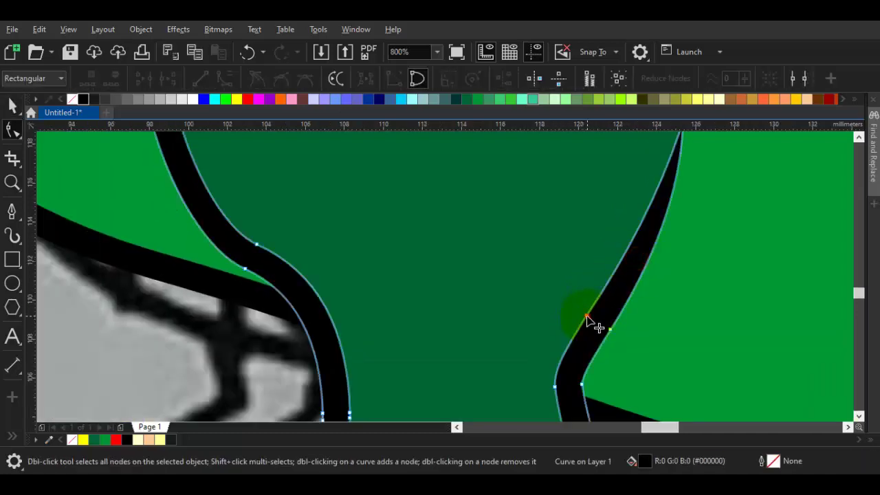
pyautogui.doubleClick(587, 316)
pyautogui.scroll(-2, 590, 317)
pyautogui.press('space')
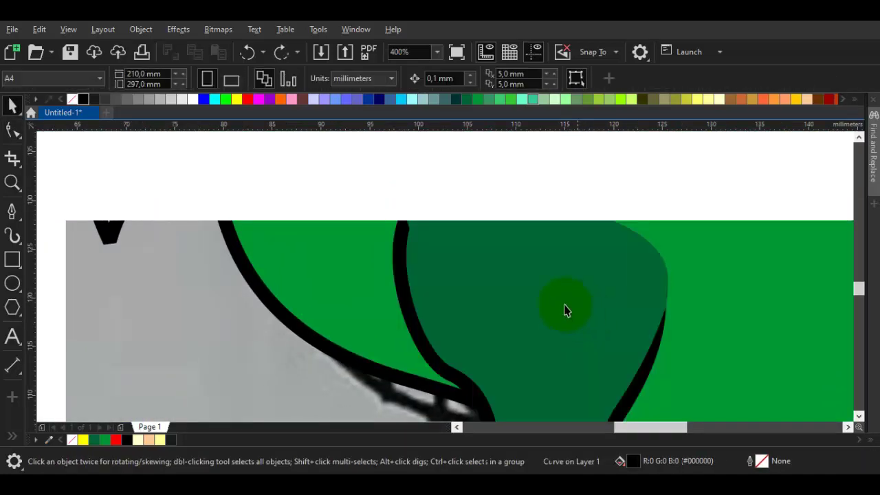
# Taper the left end of the leg outline by moving its tip onto the dark green thigh edge and removing the surplus nodes
pyautogui.doubleClick(403, 247)
pyautogui.scroll(2, 429, 241)
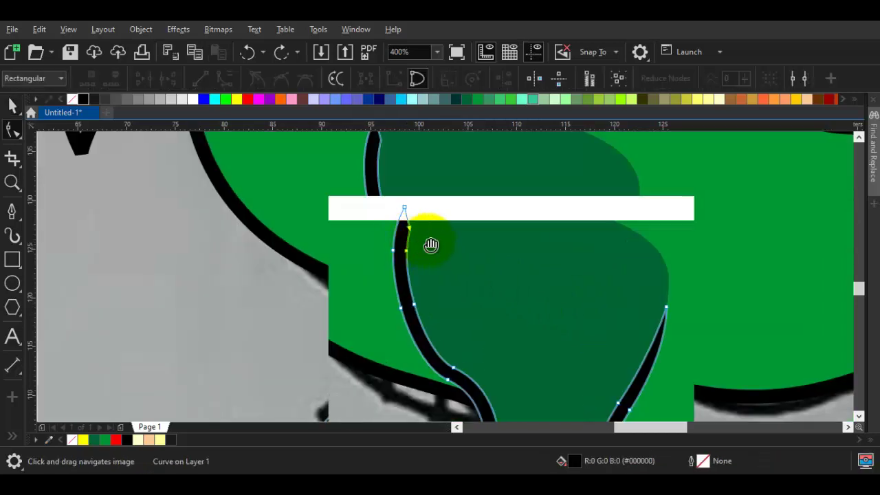
pyautogui.scroll(-1, 457, 244)
pyautogui.scroll(2, 455, 212)
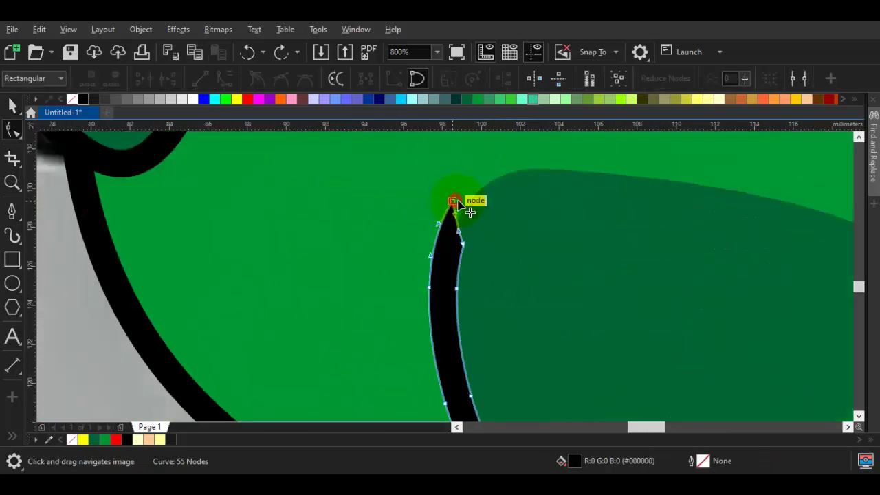
pyautogui.moveTo(457, 202); pyautogui.dragTo(470, 205)
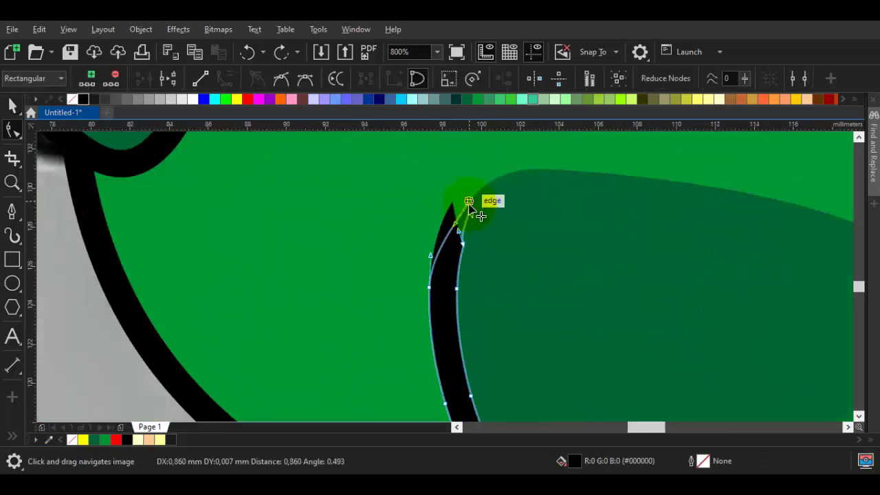
pyautogui.doubleClick(456, 289)
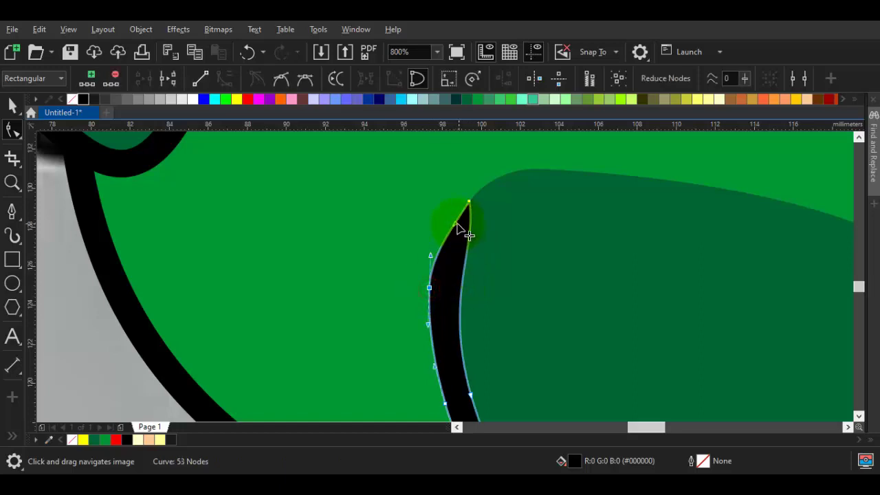
pyautogui.click(429, 289)
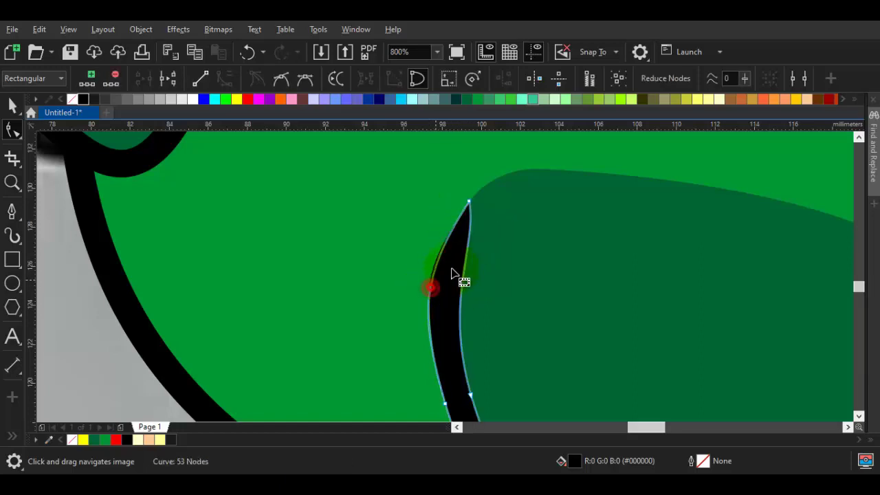
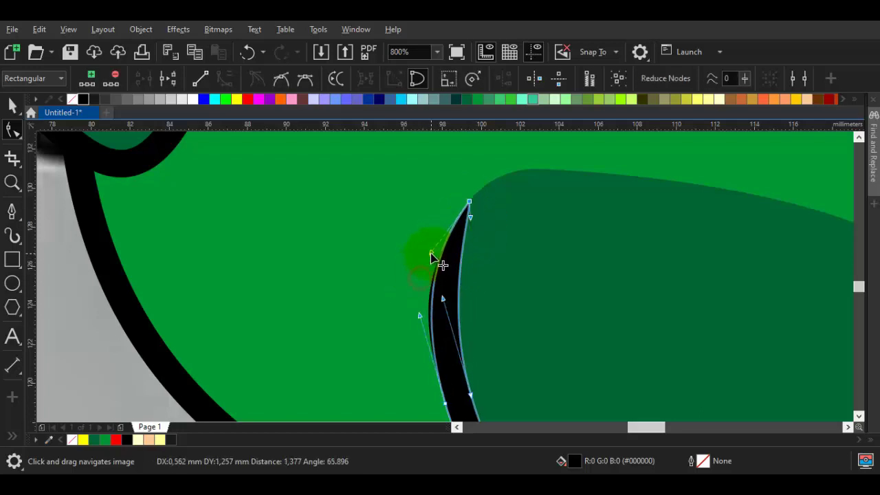
# Add a node to the leg's dark green fill where its edge meets the outline's left tip
pyautogui.scroll(-2, 468, 241)
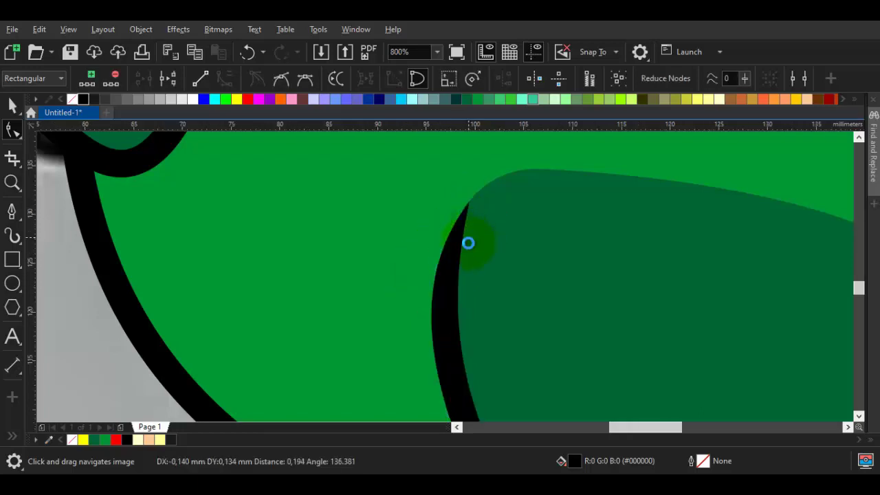
pyautogui.press('space')
pyautogui.click(441, 272)
pyautogui.press('space')
pyautogui.scroll(6, 395, 222)
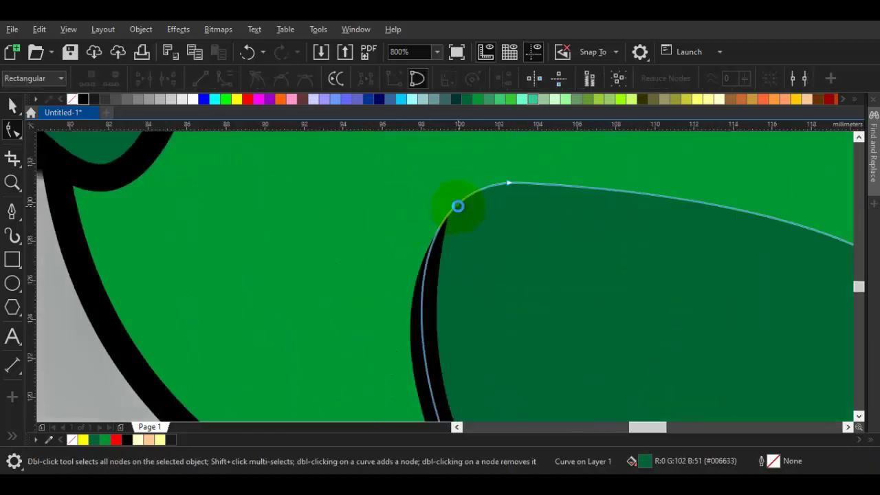
pyautogui.doubleClick(420, 236)
pyautogui.moveTo(420, 236)
pyautogui.mouseDown()
pyautogui.moveTo(426, 246)
pyautogui.moveTo(415, 243)
pyautogui.mouseUp()
pyautogui.scroll(-3, 427, 250)
pyautogui.scroll(3, 550, 241)
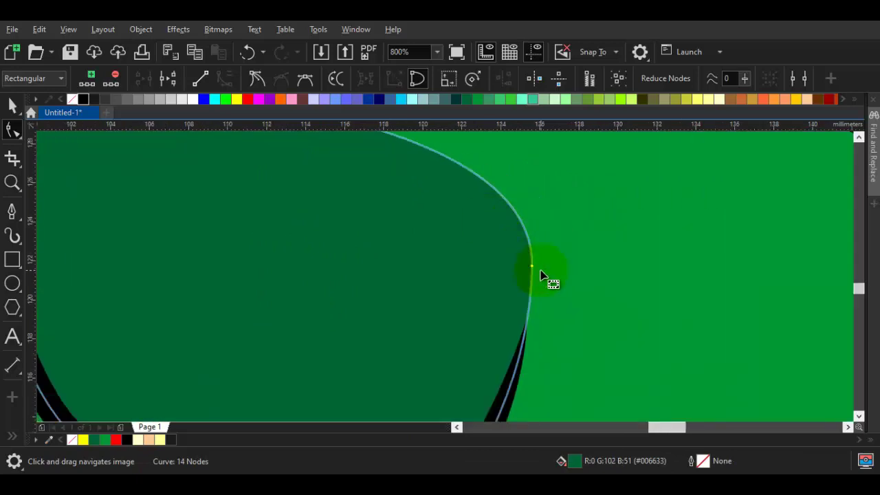
# Add a node to the dark green fill at the outline's right tip and remove the neighbouring node above it
pyautogui.doubleClick(506, 327)
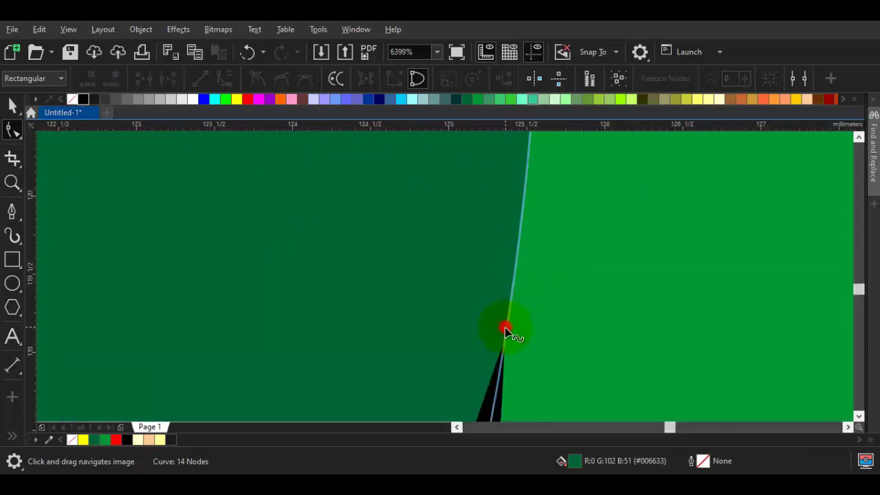
pyautogui.moveTo(507, 331)
pyautogui.mouseDown()
pyautogui.moveTo(508, 342)
pyautogui.moveTo(511, 324)
pyautogui.mouseUp()
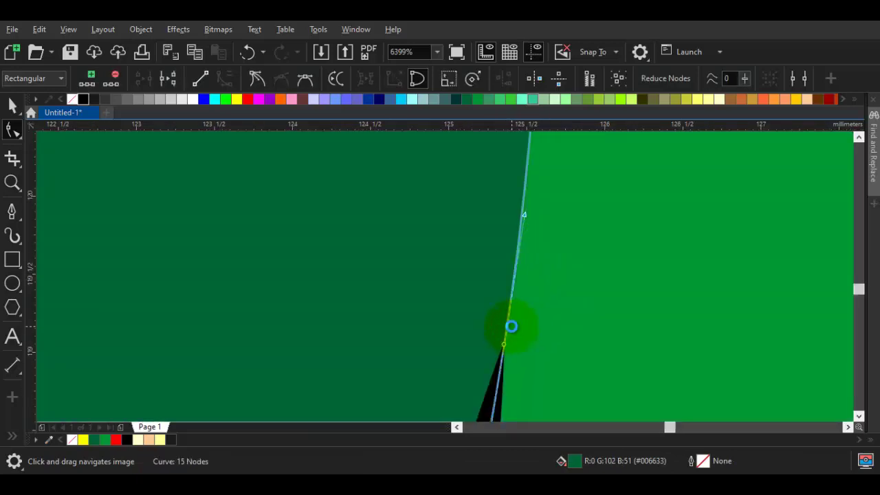
pyautogui.scroll(-2, 511, 324)
pyautogui.rightClick(545, 204)
pyautogui.click(589, 306)
pyautogui.scroll(-2, 557, 289)
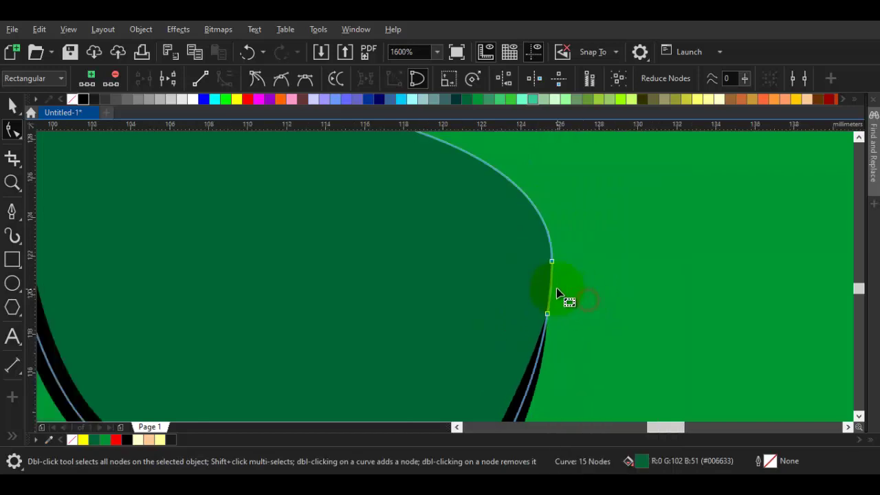
pyautogui.scroll(-2, 560, 288)
pyautogui.scroll(1, 554, 278)
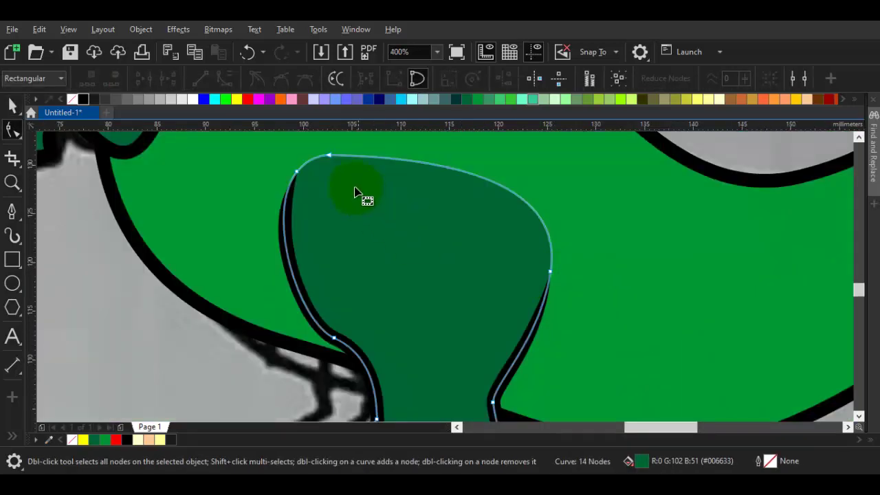
# Remove the extra node at the top of the leg's dark green fill, leaving one segment between the two outline tips
pyautogui.click(329, 157)
pyautogui.click(298, 172)
pyautogui.moveTo(299, 172); pyautogui.dragTo(328, 225)
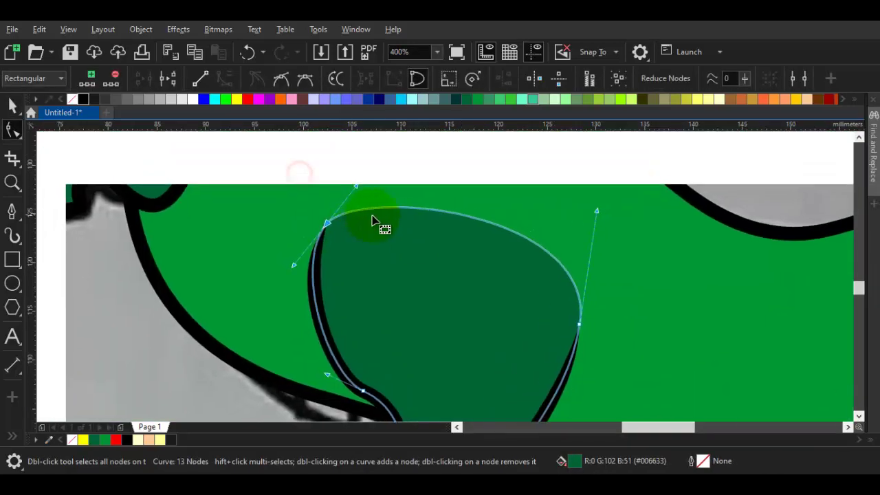
pyautogui.rightClick(459, 208)
pyautogui.click(387, 273)
pyautogui.click(327, 225)
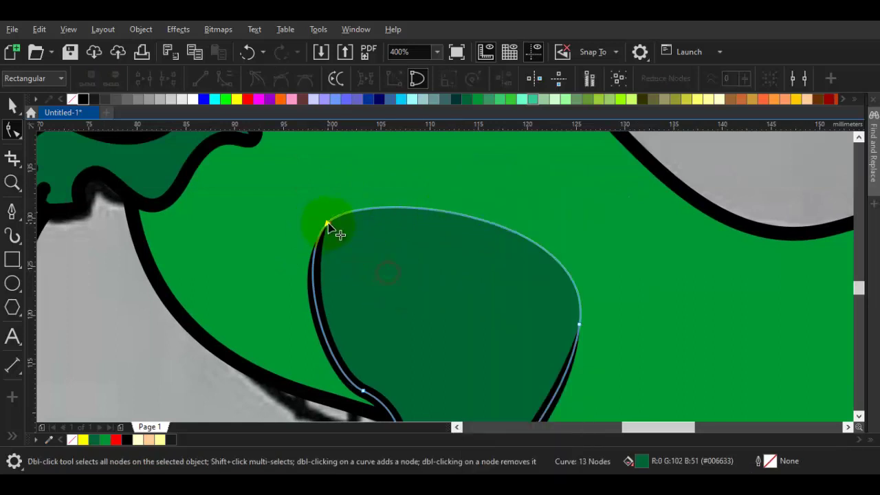
# Bend the top edge of the leg's dark green fill into a downward curve running from one outline tip to the other
pyautogui.moveTo(356, 187); pyautogui.dragTo(396, 298)
pyautogui.moveTo(597, 210); pyautogui.dragTo(578, 310)
pyautogui.moveTo(472, 395); pyautogui.dragTo(500, 383)
pyautogui.moveTo(360, 291); pyautogui.dragTo(324, 277)
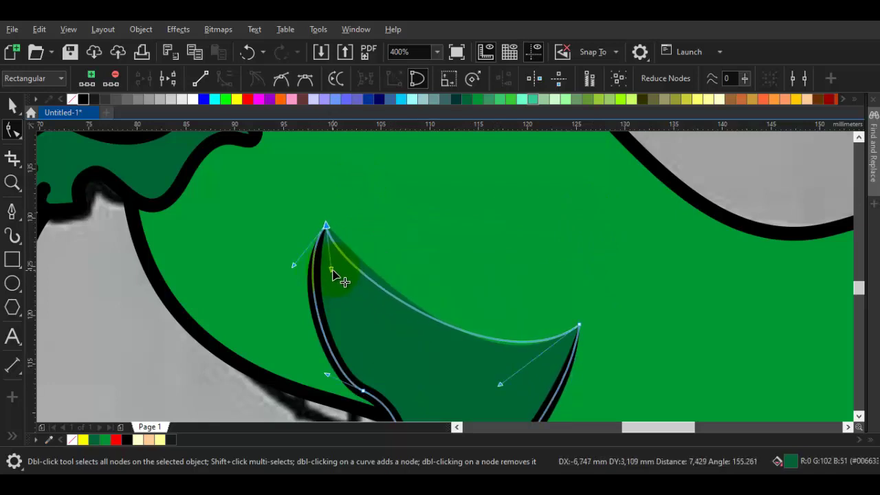
pyautogui.press('space')
pyautogui.press('Escape')
# Convert the black outline of the dragon's front arm into a separate object
pyautogui.scroll(-3, 408, 292)
pyautogui.scroll(1, 481, 305)
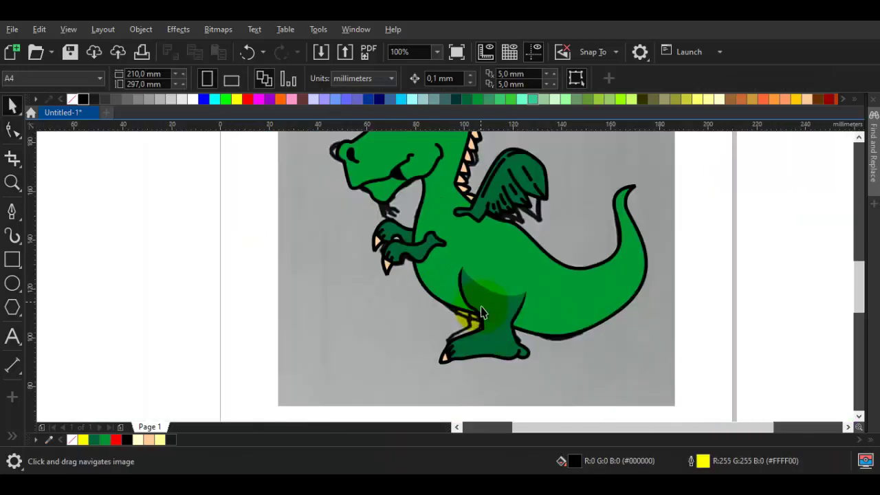
pyautogui.scroll(2, 440, 241)
pyautogui.click(442, 236)
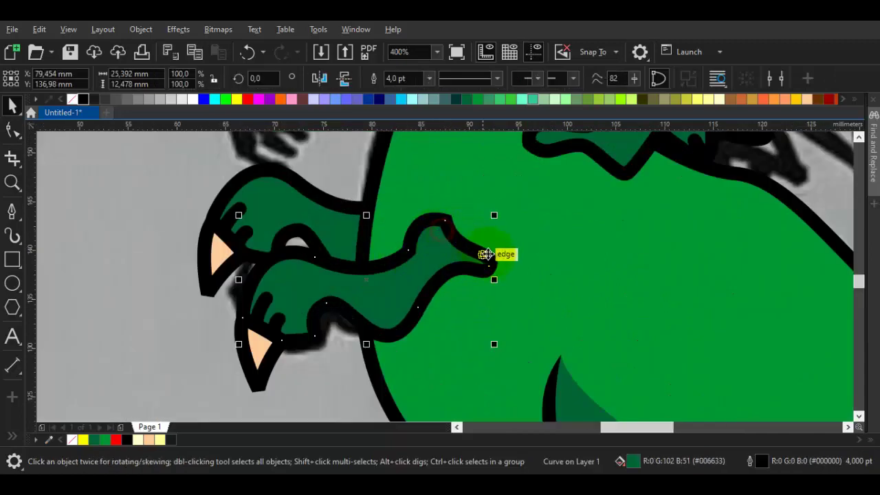
pyautogui.hotkey('ctrl', 'shift', 'q')
pyautogui.press('Escape')
# Draw a closed Pen shape about 10 by 11 mm around the shoulder end of the front arm
pyautogui.scroll(2, 450, 227)
pyautogui.press('F5')
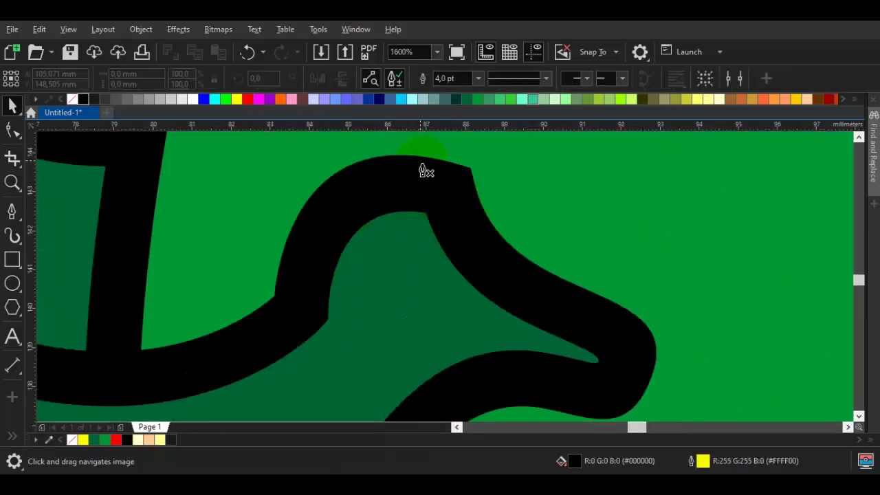
pyautogui.scroll(-1, 425, 174)
pyautogui.moveTo(471, 187); pyautogui.dragTo(396, 162)
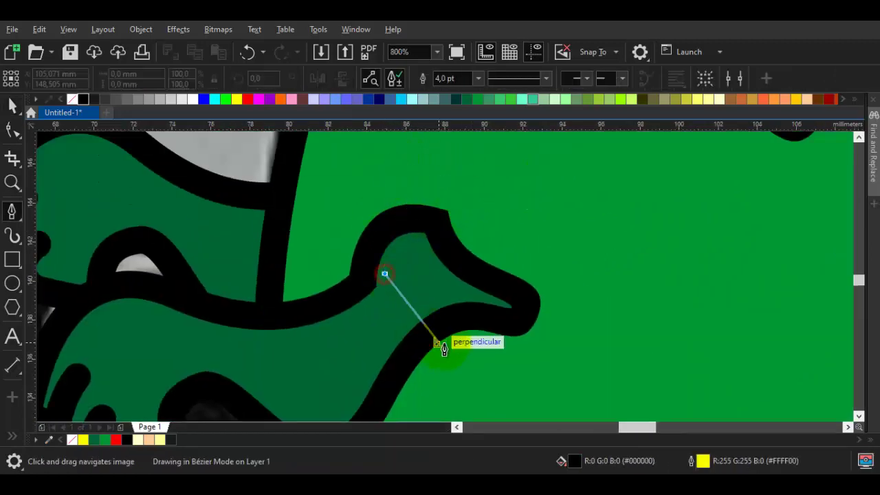
pyautogui.moveTo(475, 350); pyautogui.dragTo(602, 288)
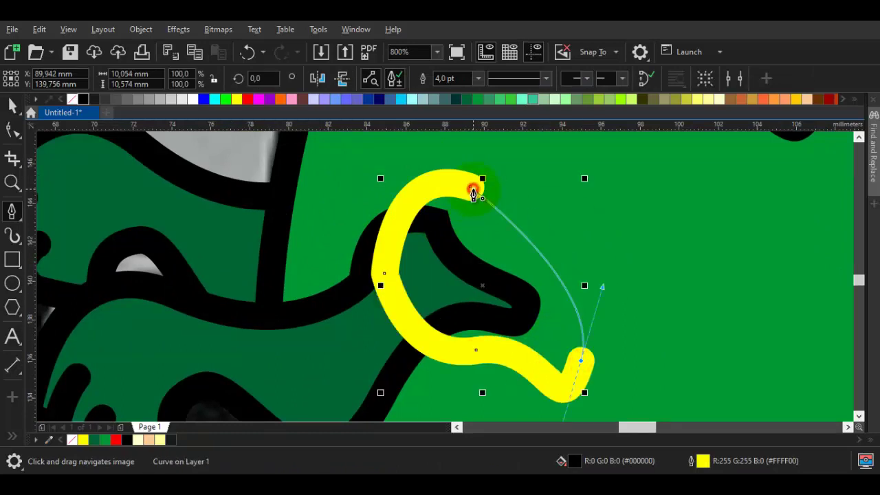
pyautogui.click(473, 195)
# Trim the shoulder end off the arm's black outline using the drawn shape
pyautogui.press('space')
pyautogui.keyDown('shift'); pyautogui.click(337, 302); pyautogui.keyUp('shift')
pyautogui.click(525, 78)
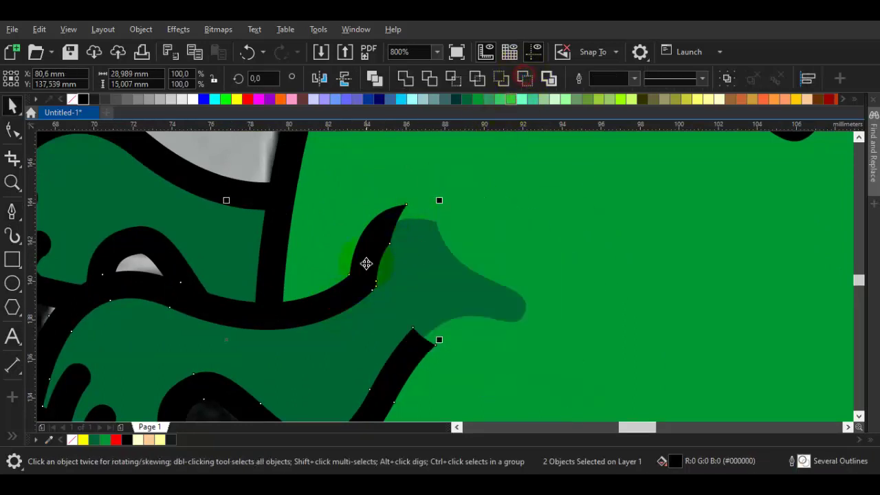
# Taper the upper end of the arm outline onto the dark green edge, removing a surplus node and smoothing its curves
pyautogui.press('F10')
pyautogui.click(366, 262)
pyautogui.moveTo(406, 205); pyautogui.dragTo(408, 219)
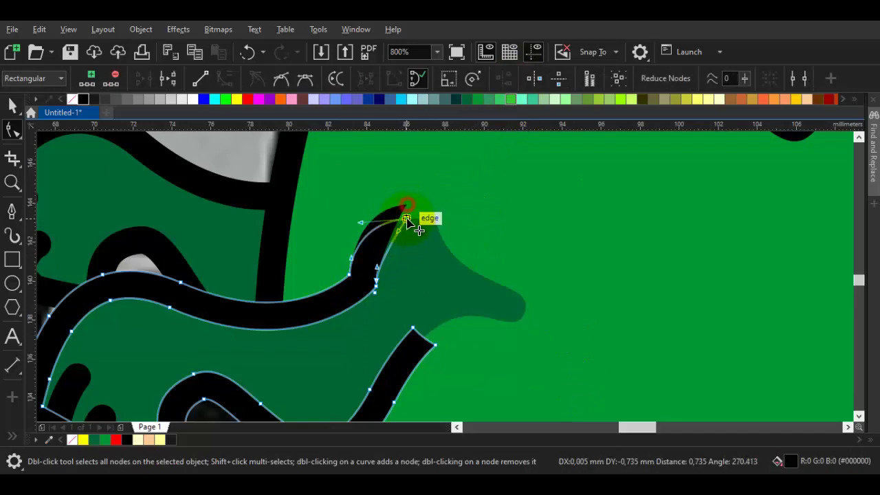
pyautogui.scroll(2, 372, 229)
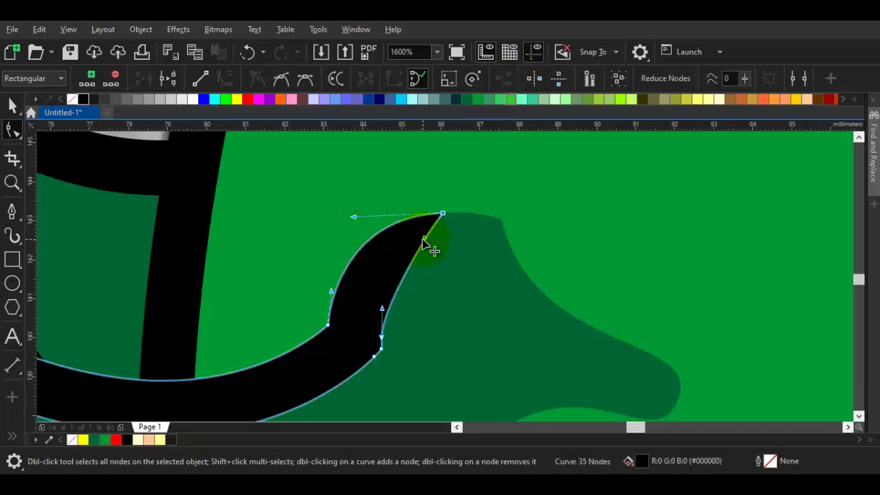
pyautogui.moveTo(406, 230); pyautogui.dragTo(405, 227)
pyautogui.doubleClick(381, 339)
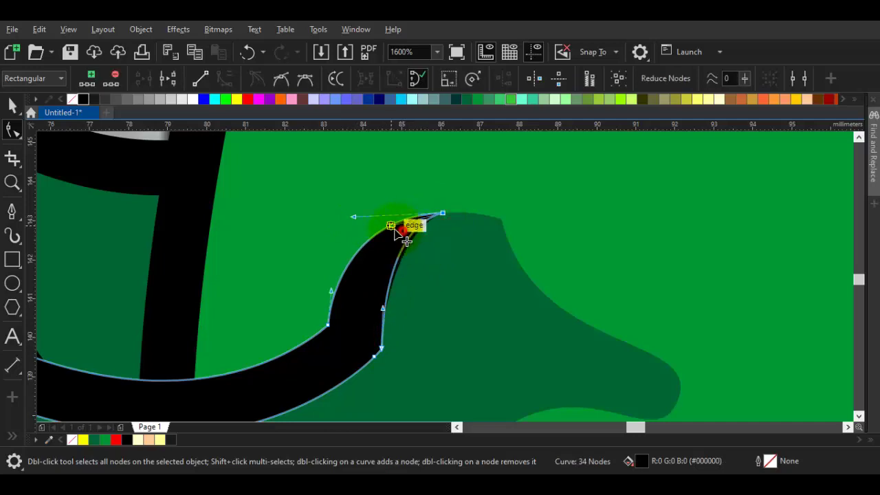
pyautogui.moveTo(394, 228); pyautogui.dragTo(391, 226)
pyautogui.moveTo(368, 306); pyautogui.dragTo(365, 305)
pyautogui.scroll(-1, 482, 328)
# Taper the lower end of the arm outline by moving its inner corner onto the arm's edge and removing surplus nodes
pyautogui.moveTo(486, 332); pyautogui.dragTo(473, 249)
pyautogui.scroll(1, 455, 301)
pyautogui.press('space')
pyautogui.click(455, 298)
pyautogui.press('space')
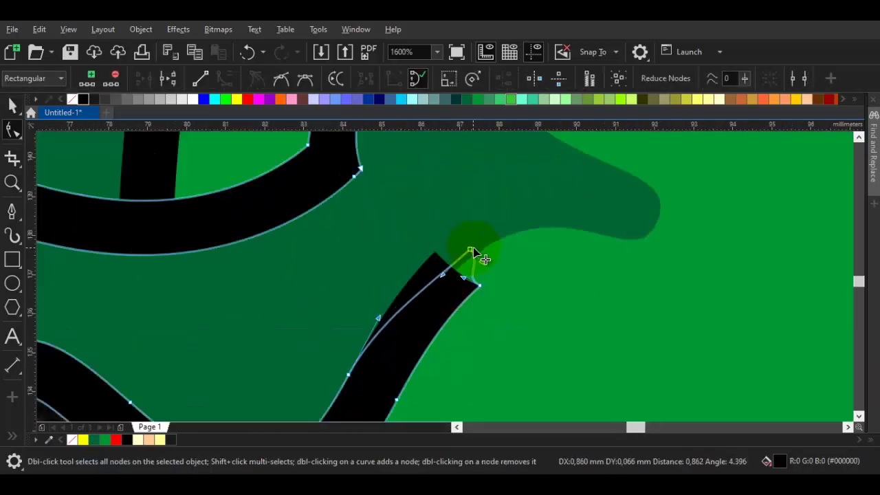
pyautogui.moveTo(450, 277); pyautogui.dragTo(439, 269)
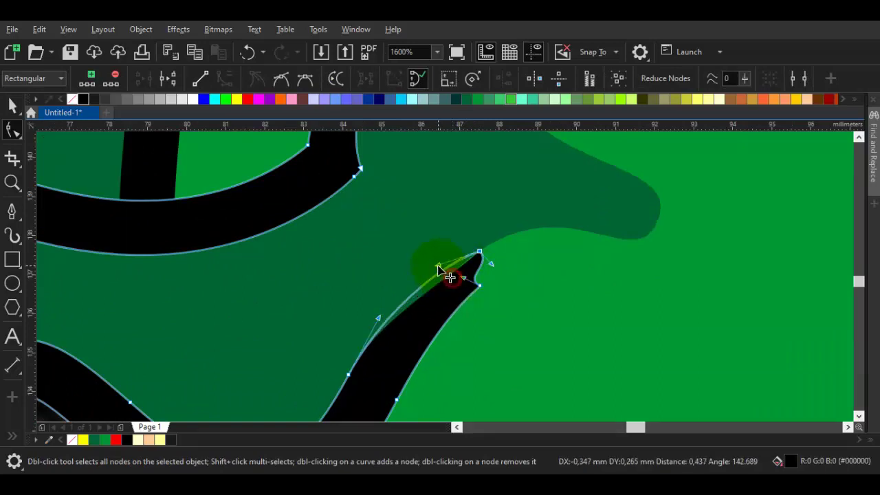
pyautogui.doubleClick(350, 376)
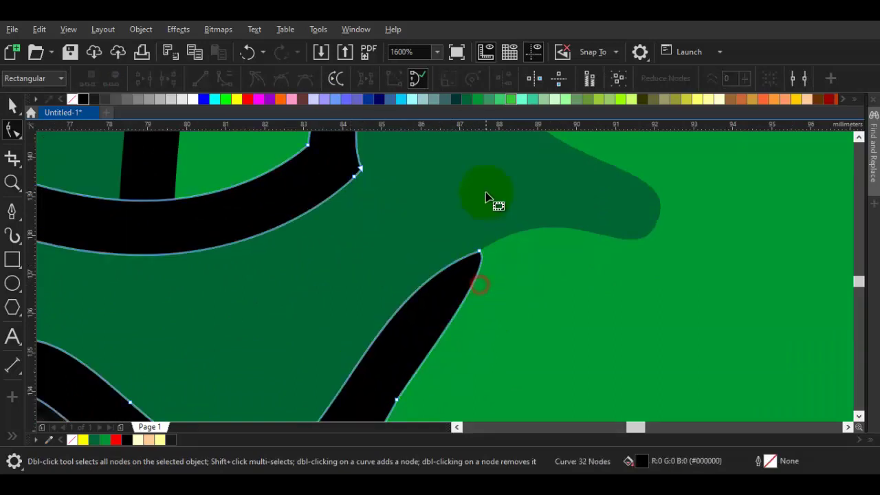
# Reshape the inner curve of the front arm's lower outline so it tapers to a point on the dark green edge
pyautogui.rightClick(486, 197)
pyautogui.click(499, 280)
pyautogui.press('space')
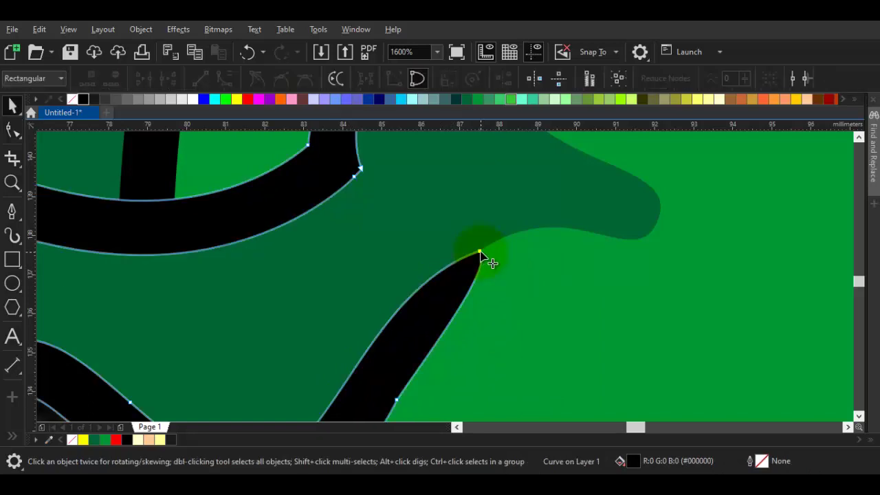
pyautogui.click(480, 251)
pyautogui.moveTo(497, 268); pyautogui.dragTo(476, 274)
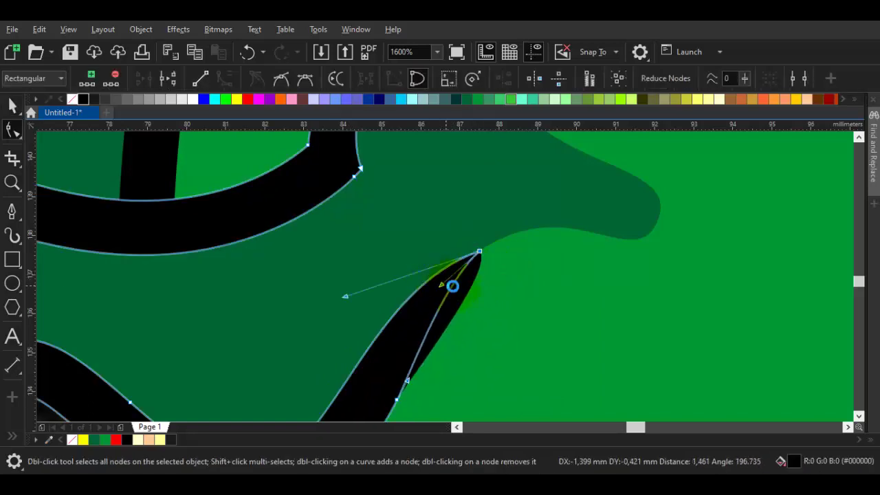
pyautogui.press('space')
pyautogui.press('Escape')
# Add a node to the arm's dark green fill where the lower outline's tip meets its edge
pyautogui.scroll(-1, 464, 286)
pyautogui.click(476, 235)
pyautogui.press('space')
pyautogui.scroll(2, 471, 260)
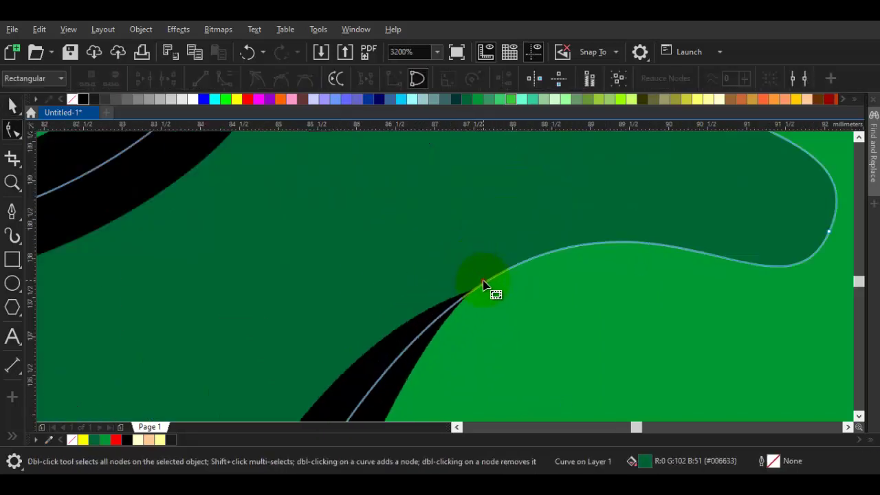
pyautogui.click(484, 282)
pyautogui.moveTo(484, 282)
pyautogui.mouseDown()
pyautogui.moveTo(498, 301)
pyautogui.moveTo(475, 291)
pyautogui.mouseUp()
pyautogui.scroll(-2, 475, 291)
pyautogui.scroll(2, 443, 181)
pyautogui.scroll(-2, 510, 196)
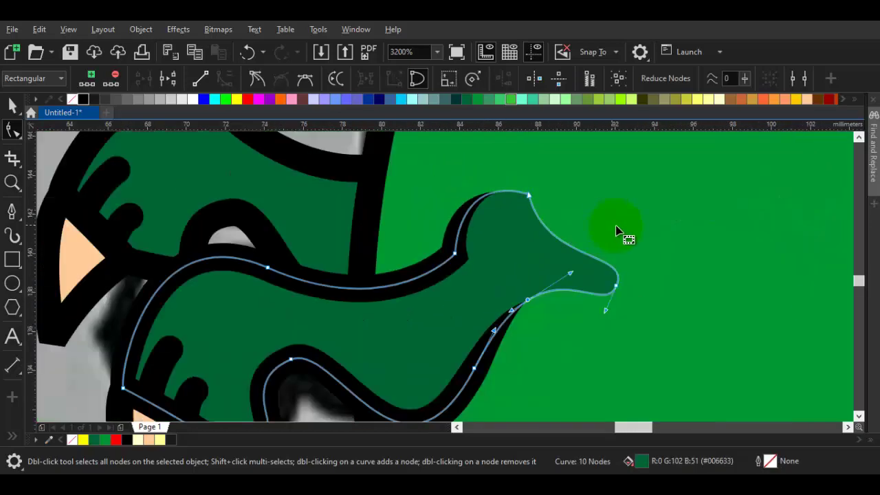
# Add a node to the arm's dark green fill and align it with the tip of the upper outline
pyautogui.moveTo(489, 193); pyautogui.dragTo(448, 170)
pyautogui.scroll(2, 449, 169)
pyautogui.moveTo(509, 167); pyautogui.dragTo(491, 171)
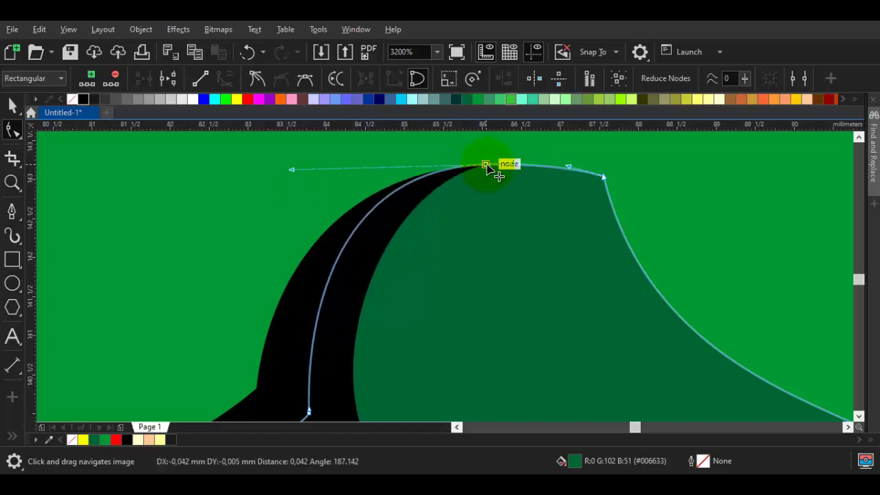
pyautogui.scroll(-2, 492, 171)
# Convert the arm fill's segments to curves and delete the surplus nodes at its shoulder end
pyautogui.rightClick(599, 189)
pyautogui.click(664, 308)
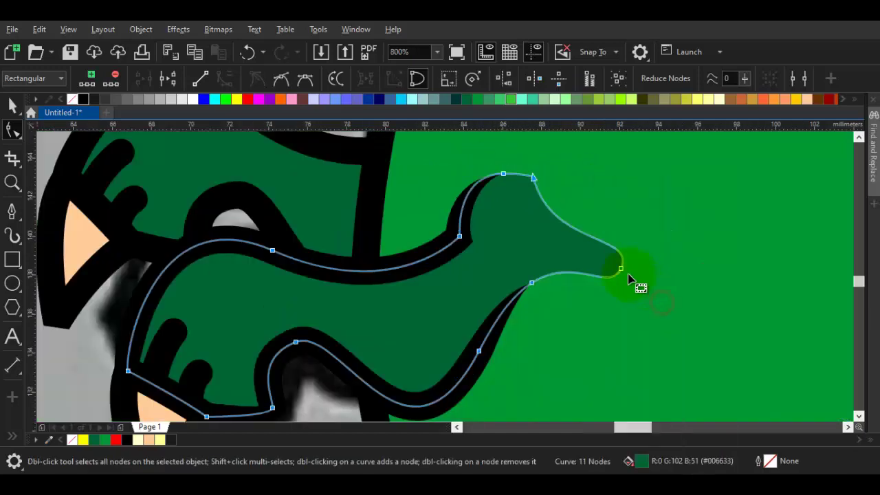
pyautogui.moveTo(621, 268); pyautogui.dragTo(537, 196)
pyautogui.doubleClick(534, 180)
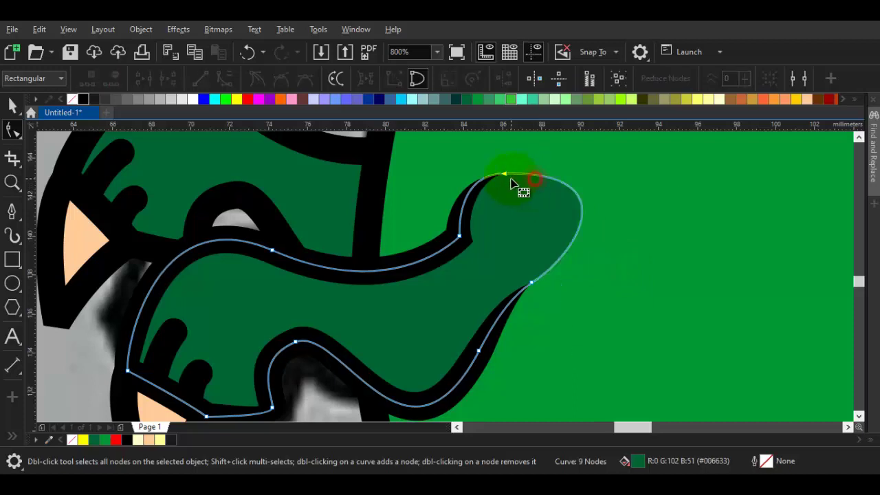
# Pull the arm fill's shoulder edge inward into a concave curve running between the two outline tips
pyautogui.rightClick(639, 227)
pyautogui.click(579, 288)
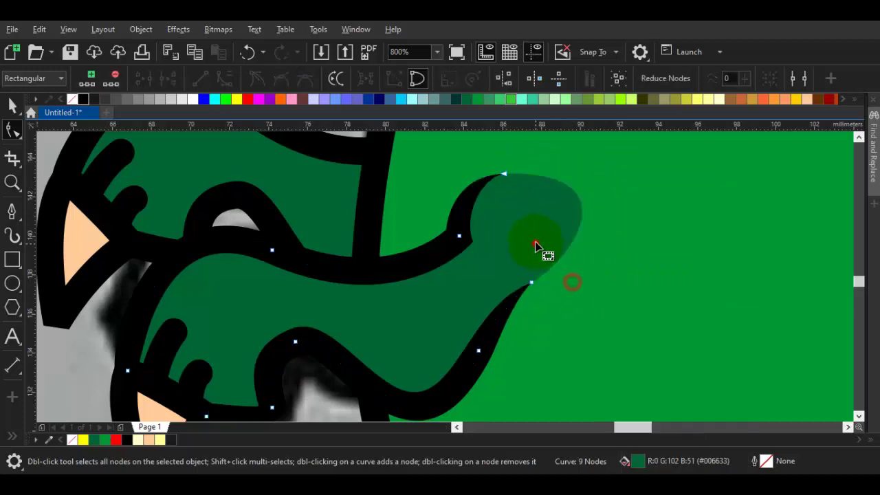
pyautogui.click(505, 174)
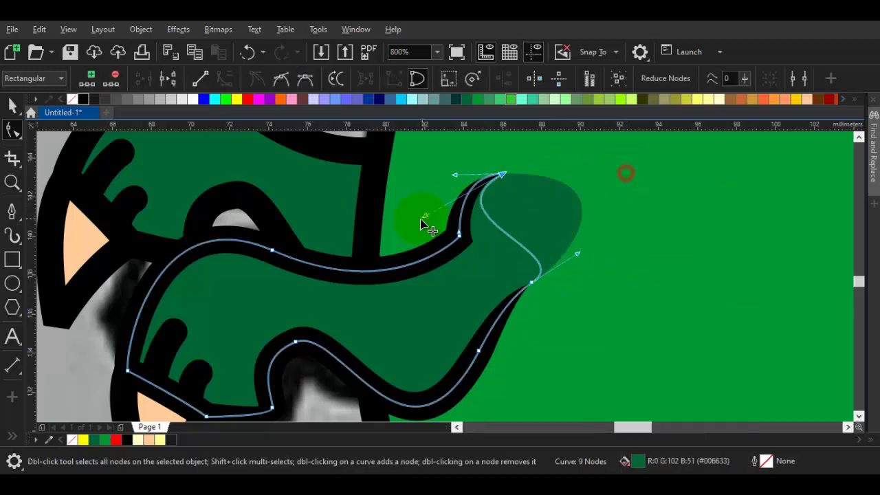
pyautogui.moveTo(420, 219); pyautogui.dragTo(448, 230)
pyautogui.moveTo(578, 254); pyautogui.dragTo(517, 293)
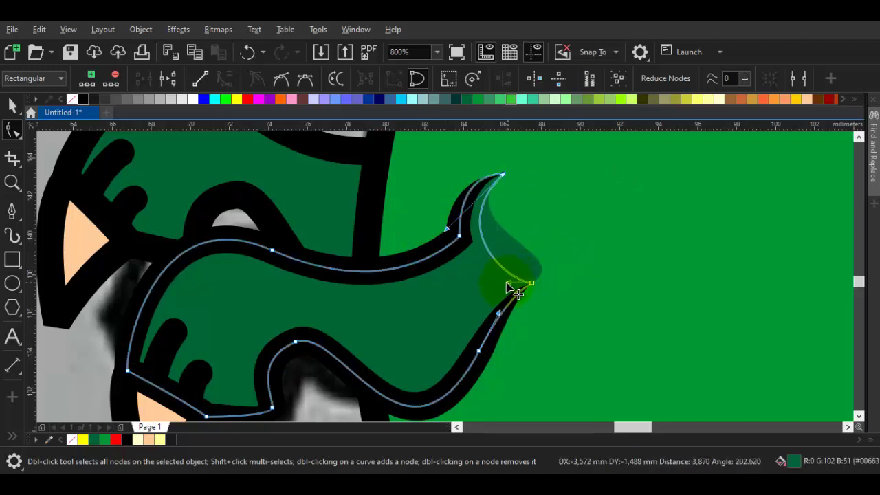
pyautogui.moveTo(501, 262); pyautogui.dragTo(461, 199)
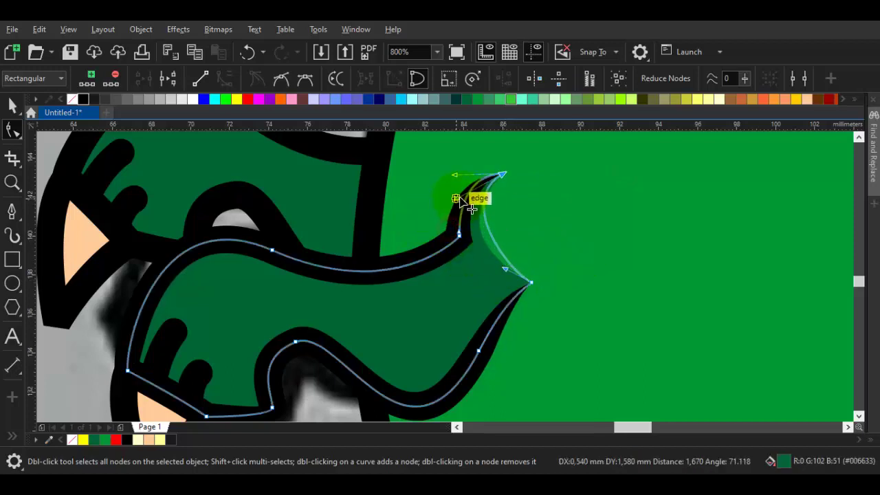
pyautogui.moveTo(505, 269); pyautogui.dragTo(435, 316)
pyautogui.press('space')
pyautogui.scroll(-3, 499, 285)
pyautogui.press('Escape')
# Reshape the upper edge of the leg's dark green fill by adjusting the curve at its rear tip node
pyautogui.scroll(1, 453, 353)
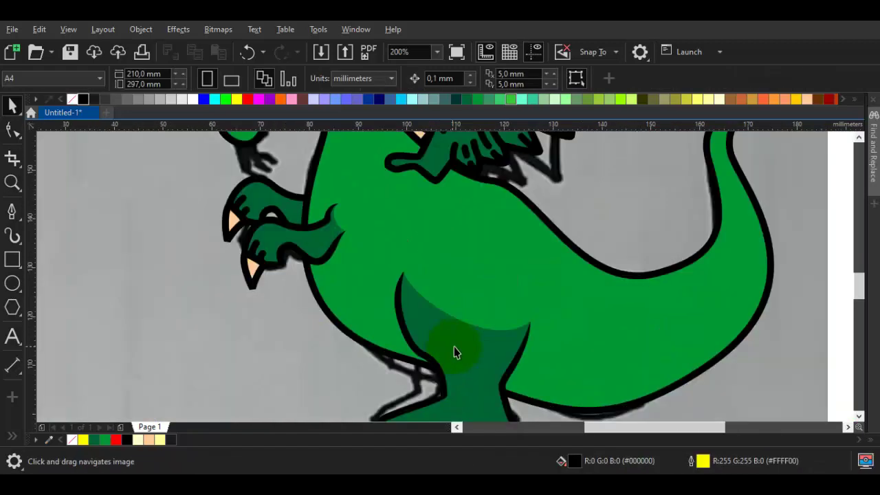
pyautogui.scroll(-1, 422, 314)
pyautogui.scroll(2, 423, 315)
pyautogui.press('F10')
pyautogui.click(420, 311)
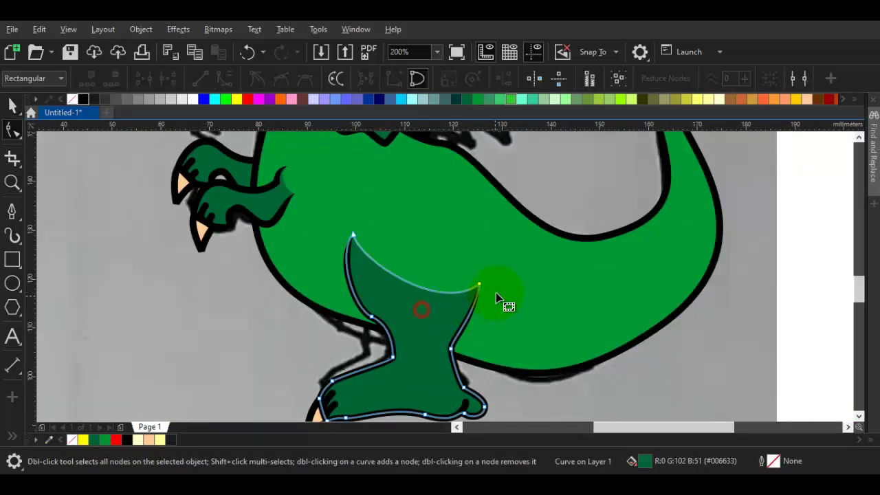
pyautogui.click(480, 284)
pyautogui.moveTo(357, 260); pyautogui.dragTo(345, 277)
pyautogui.press('space')
pyautogui.press('Escape')
pyautogui.scroll(-1, 423, 306)
pyautogui.moveTo(465, 308); pyautogui.dragTo(451, 315)
pyautogui.click(789, 335)
# Draw a closed Pen shape around the rounded end of the wing's base where it overlaps the body
pyautogui.moveTo(383, 214); pyautogui.dragTo(410, 293)
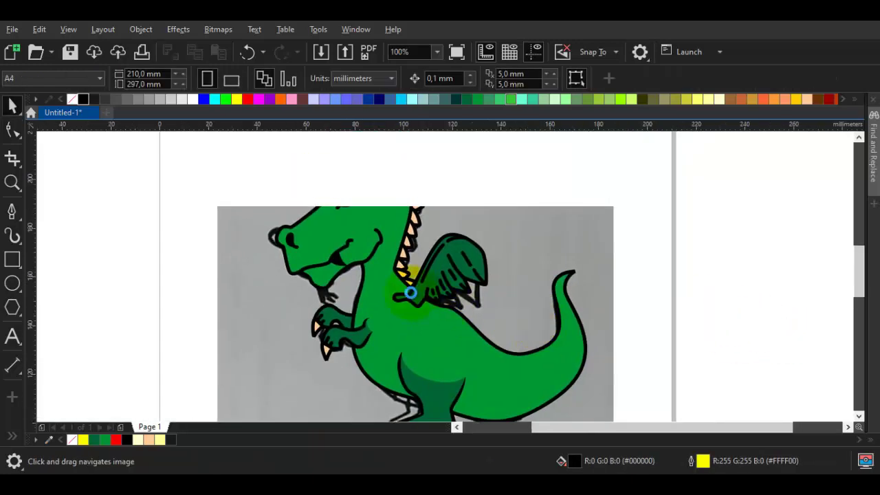
pyautogui.scroll(1, 411, 293)
pyautogui.click(420, 299)
pyautogui.scroll(1, 421, 299)
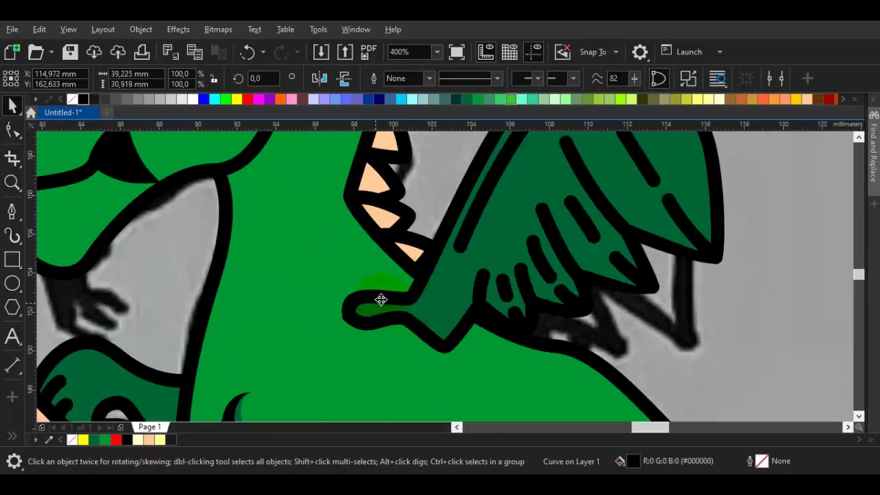
pyautogui.scroll(1, 379, 301)
pyautogui.press('space')
pyautogui.click(330, 245)
pyautogui.click(386, 249)
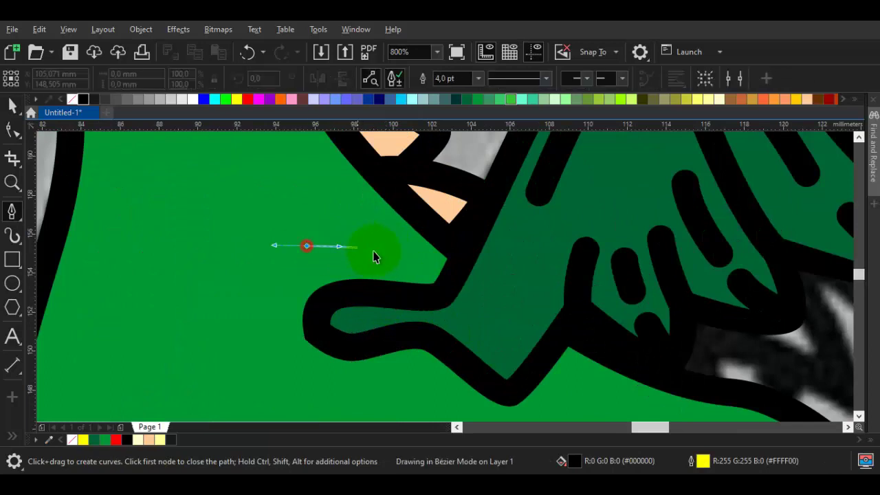
pyautogui.click(348, 310)
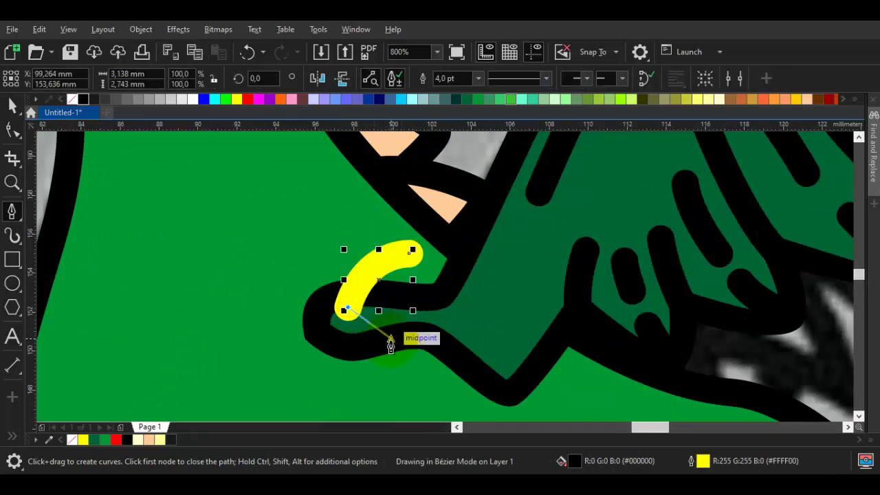
pyautogui.click(427, 349)
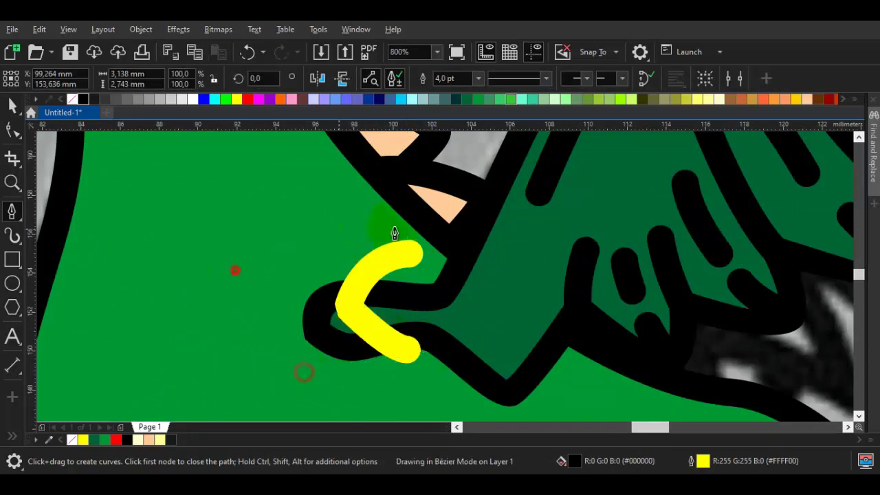
pyautogui.click(410, 255)
# Trim the rounded base end off the wing's black outline using the drawn shape
pyautogui.press('space')
pyautogui.keyDown('shift'); pyautogui.click(440, 300); pyautogui.keyUp('shift')
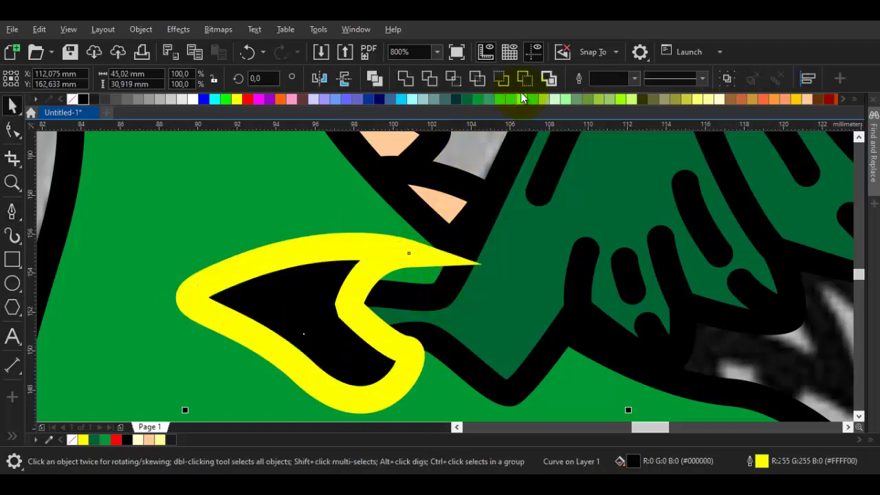
pyautogui.click(525, 80)
# Taper the upper end of the wing's base outline onto the dark green edge, removing surplus nodes
pyautogui.doubleClick(376, 305)
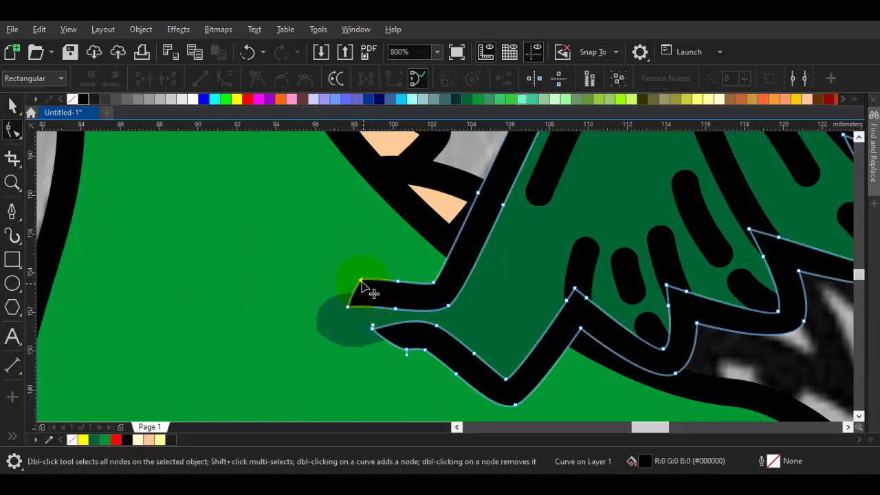
pyautogui.doubleClick(361, 280)
pyautogui.doubleClick(399, 281)
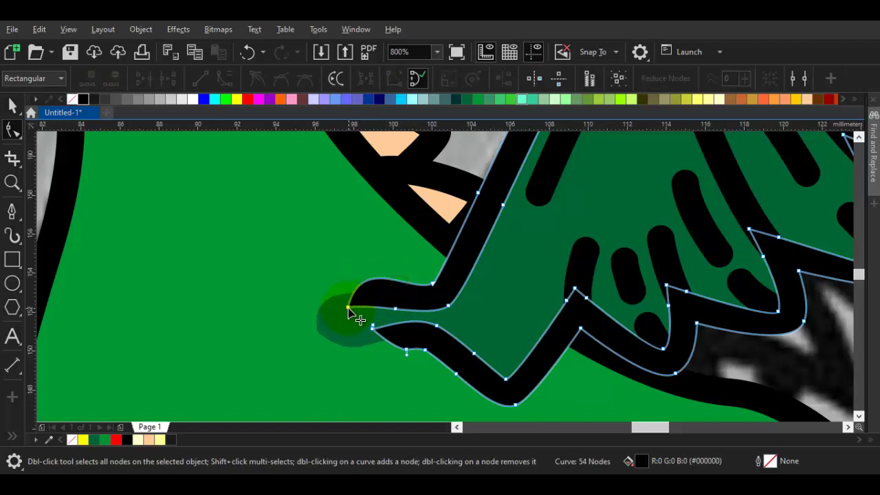
pyautogui.moveTo(349, 309); pyautogui.dragTo(366, 270)
pyautogui.scroll(1, 375, 311)
pyautogui.press('space')
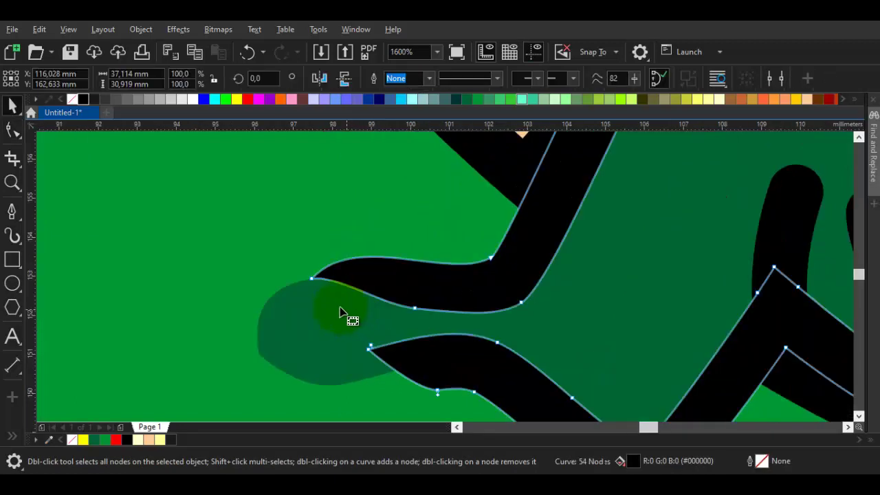
# Taper the lower end of the wing's base outline onto the dark green edge, removing surplus nodes
pyautogui.press('space')
pyautogui.moveTo(371, 352); pyautogui.dragTo(390, 348)
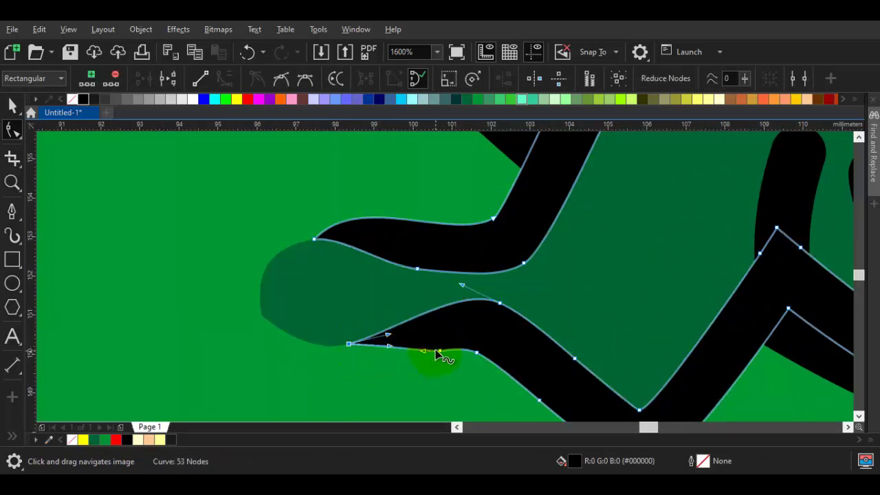
pyautogui.doubleClick(476, 352)
pyautogui.doubleClick(496, 304)
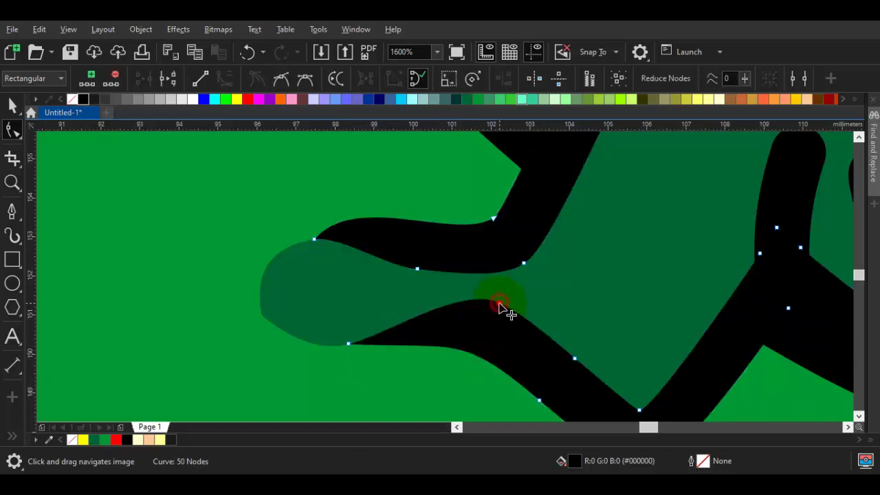
pyautogui.click(350, 345)
# Place nodes on the wing's dark green fill at the tips of the upper and lower base outlines
pyautogui.click(332, 299)
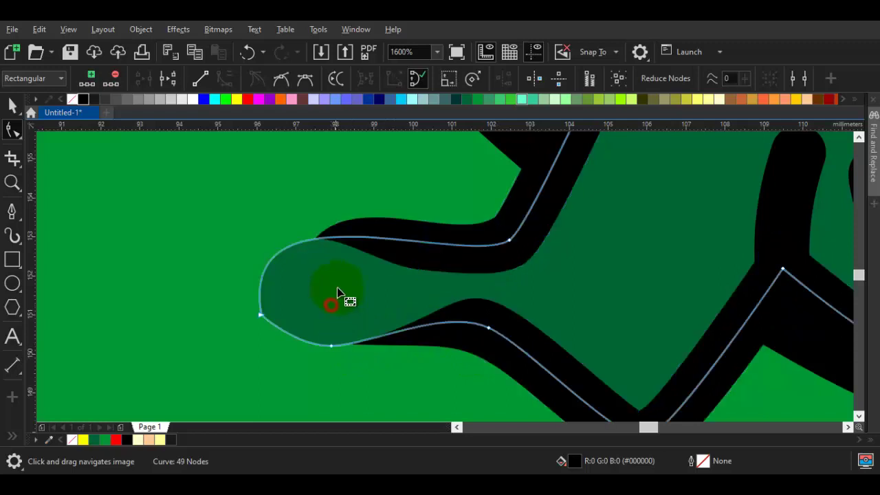
pyautogui.rightClick(337, 287)
pyautogui.click(381, 303)
pyautogui.scroll(1, 314, 241)
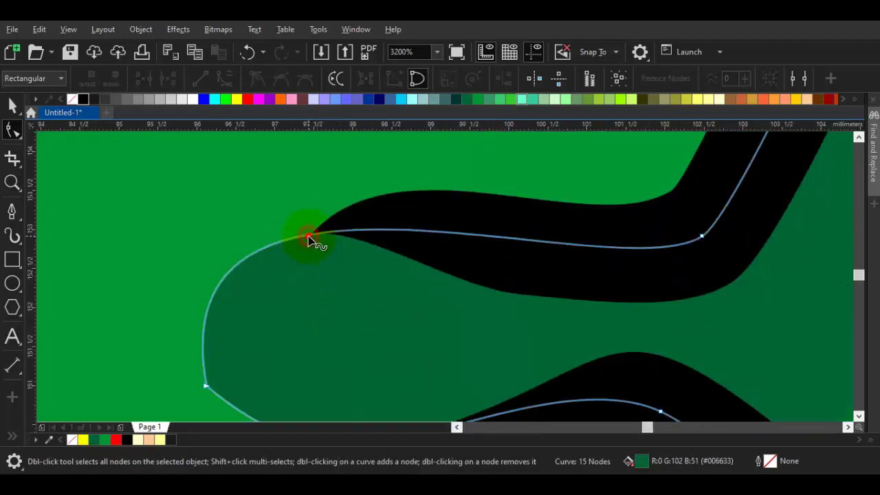
pyautogui.moveTo(309, 239)
pyautogui.mouseDown()
pyautogui.moveTo(320, 250)
pyautogui.moveTo(314, 236)
pyautogui.mouseUp()
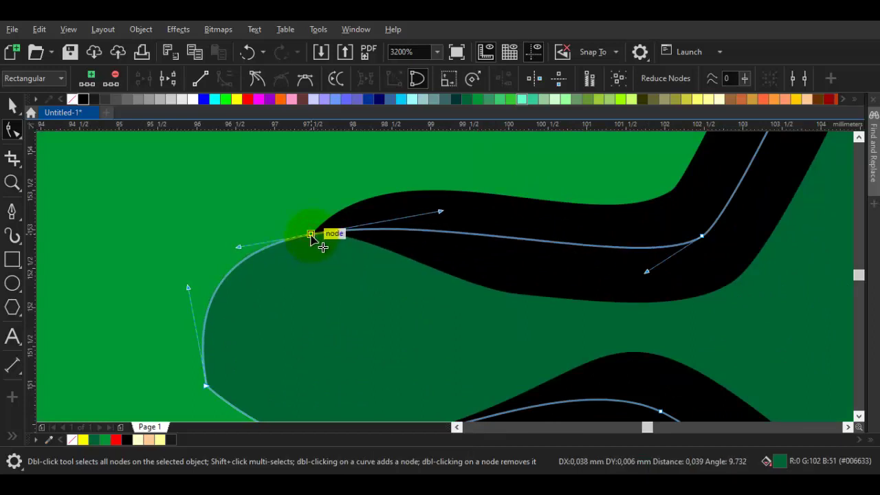
pyautogui.scroll(-1, 316, 237)
pyautogui.scroll(1, 331, 330)
pyautogui.moveTo(329, 355); pyautogui.dragTo(364, 350)
# Delete the surplus corner node at the rounded base end of the wing's fill and prepare its curve for reshaping
pyautogui.rightClick(305, 238)
pyautogui.click(343, 326)
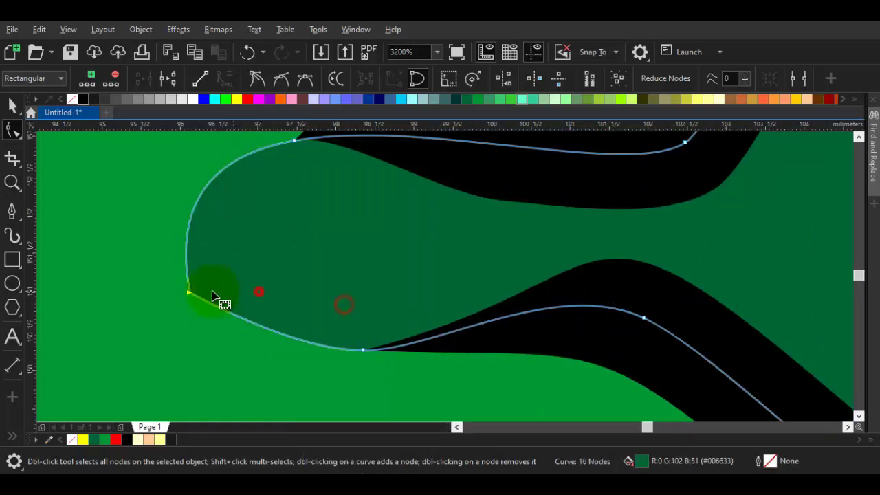
pyautogui.doubleClick(190, 292)
pyautogui.rightClick(246, 266)
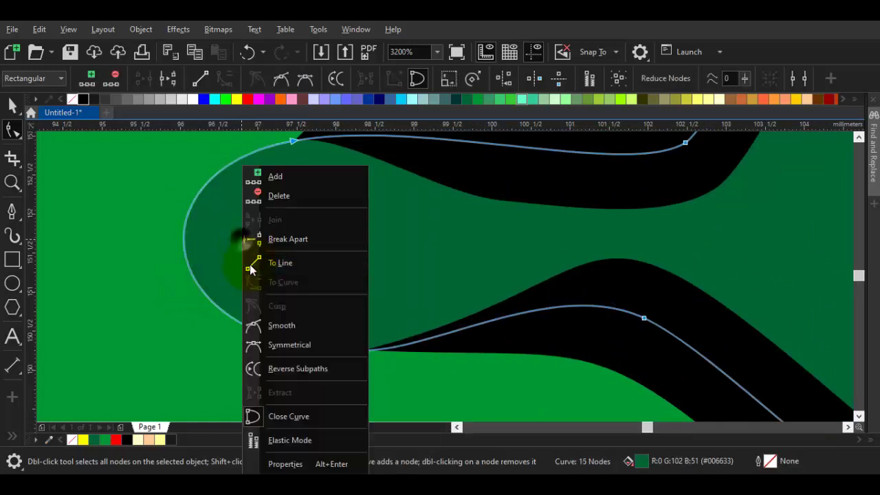
pyautogui.click(205, 251)
# Pull the base end of the wing's fill inward into a concave curve between the two outline tips
pyautogui.click(293, 142)
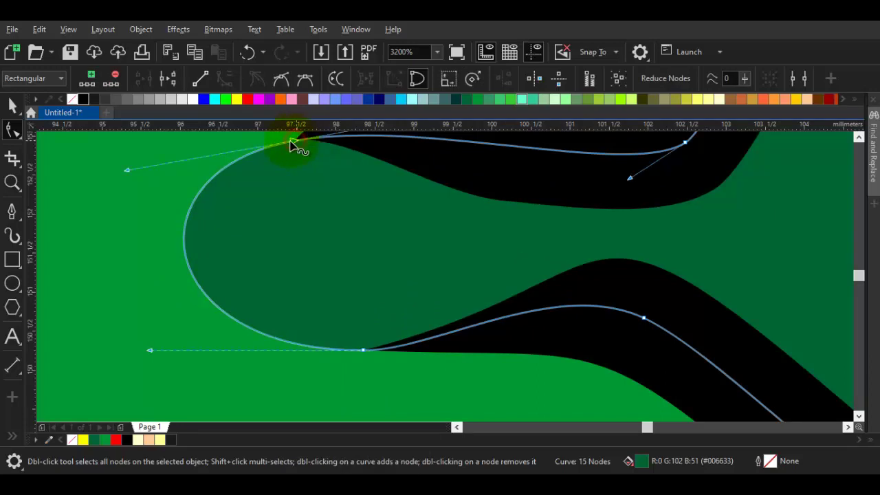
pyautogui.moveTo(210, 180); pyautogui.dragTo(390, 181)
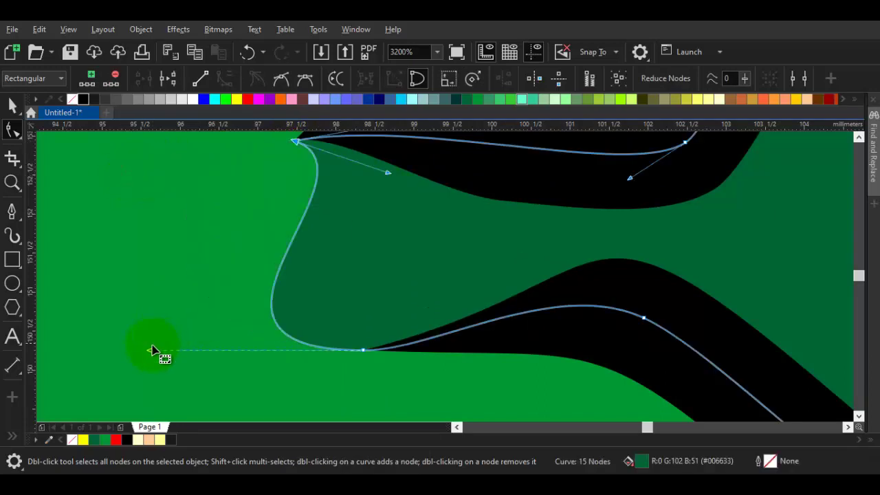
pyautogui.moveTo(149, 350); pyautogui.dragTo(472, 314)
pyautogui.moveTo(389, 172); pyautogui.dragTo(402, 160)
pyautogui.moveTo(368, 213); pyautogui.dragTo(412, 348)
pyautogui.moveTo(444, 296); pyautogui.dragTo(438, 285)
# Fine-tune the upper tip of the wing's base outline and finish the node editing
pyautogui.click(389, 259)
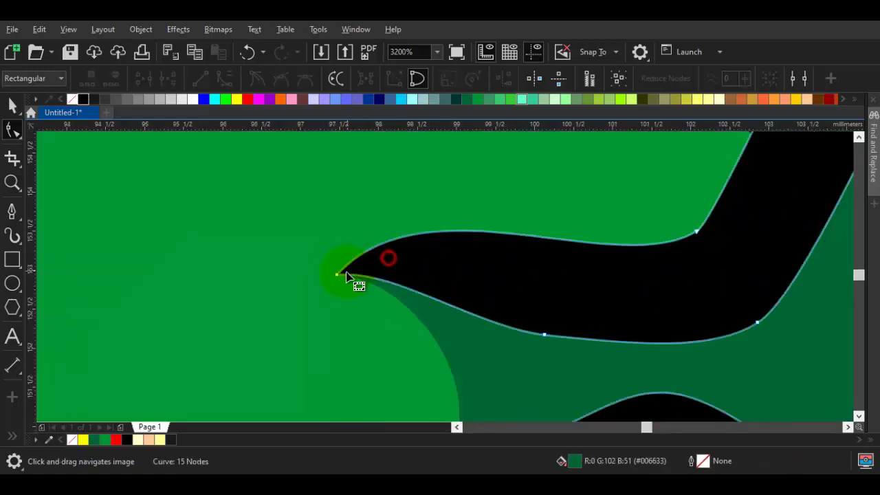
pyautogui.moveTo(425, 178); pyautogui.dragTo(441, 247)
pyautogui.scroll(-4, 478, 294)
pyautogui.press('space')
pyautogui.press('Escape')
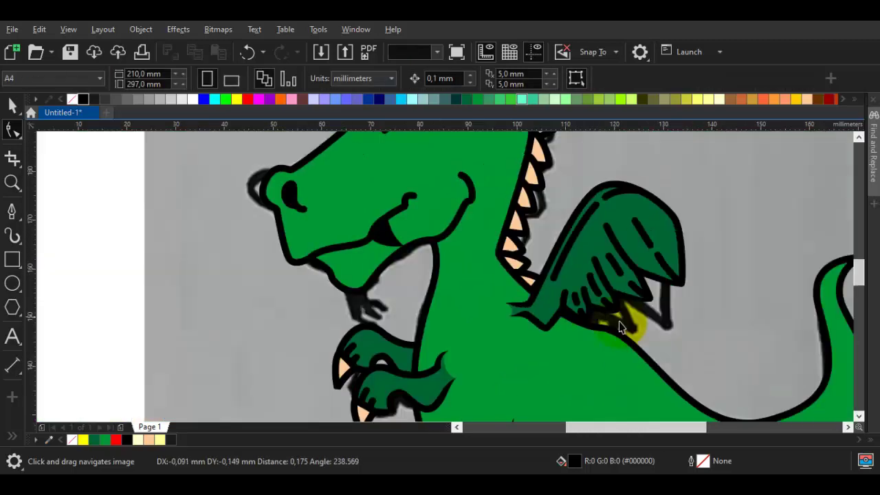
# Draw a curved 4 pt yellow Pen line inside the wing's outer rear edge down to its tip
pyautogui.moveTo(625, 324); pyautogui.dragTo(518, 288)
pyautogui.scroll(-1, 595, 313)
pyautogui.click(723, 265)
pyautogui.scroll(2, 529, 275)
pyautogui.press('space')
pyautogui.scroll(1, 503, 295)
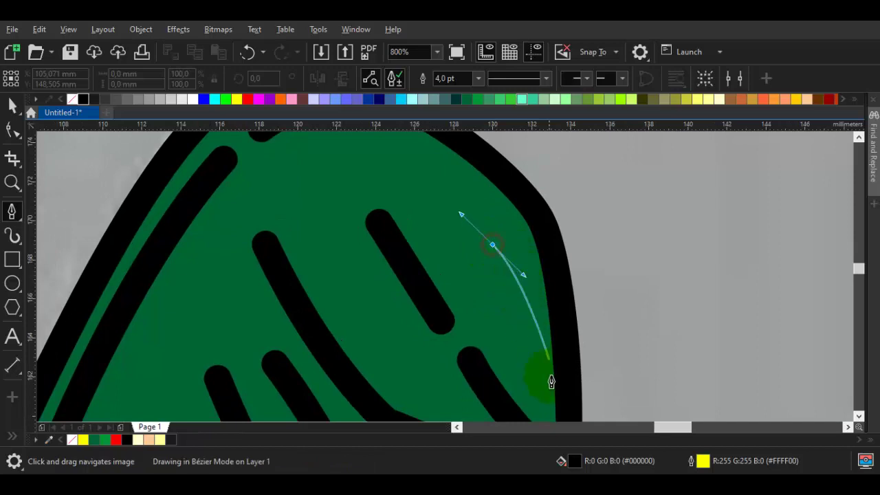
pyautogui.moveTo(552, 386); pyautogui.dragTo(534, 283)
pyautogui.click(550, 319)
pyautogui.press('space')
# Draw a second curved 4 pt yellow Pen line, about 6.8 by 6.1 mm, along the lower edge of the wing's rear section
pyautogui.press('space')
pyautogui.moveTo(374, 248); pyautogui.dragTo(429, 324)
pyautogui.click(505, 367)
pyautogui.press('space')
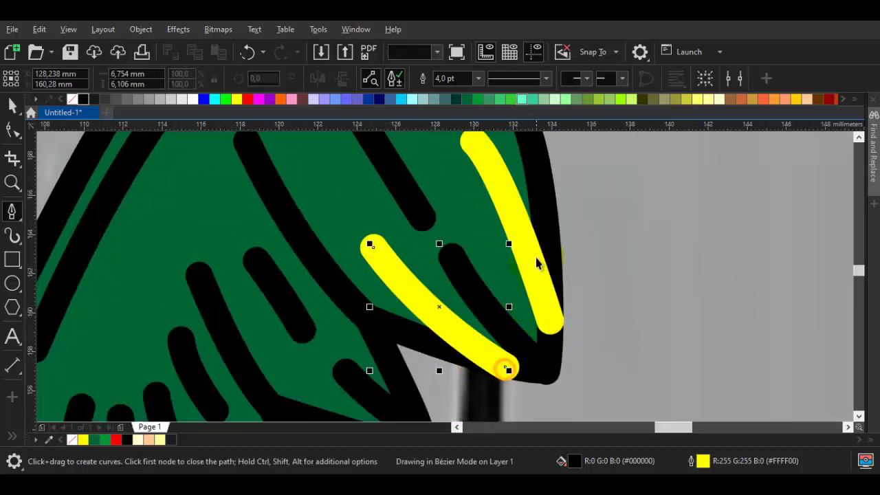
# Recolour the outlines of both yellow lines in the wing's rear section black
pyautogui.keyDown('shift'); pyautogui.click(520, 234); pyautogui.keyUp('shift')
pyautogui.rightClick(83, 101)
pyautogui.scroll(-1, 343, 240)
pyautogui.press('Escape')
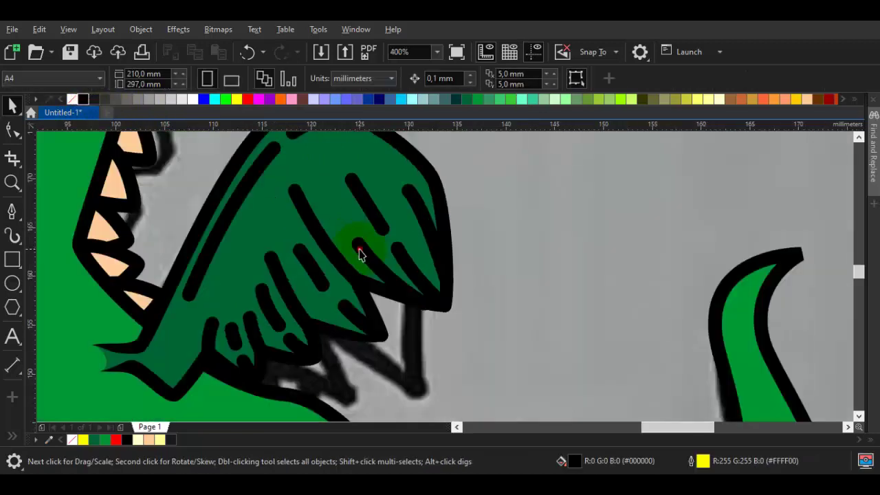
pyautogui.click(359, 249)
pyautogui.keyDown('shift'); pyautogui.click(416, 198); pyautogui.keyUp('shift')
pyautogui.press('Escape')
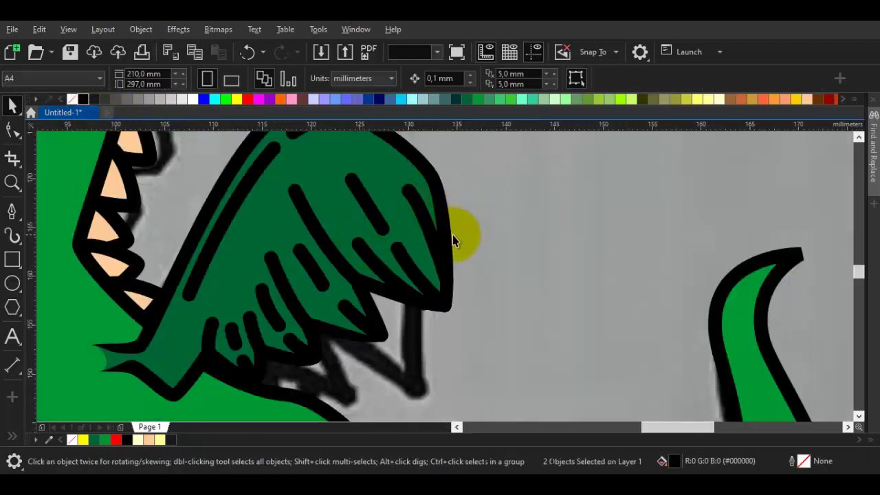
pyautogui.doubleClick(452, 235)
pyautogui.click(365, 205)
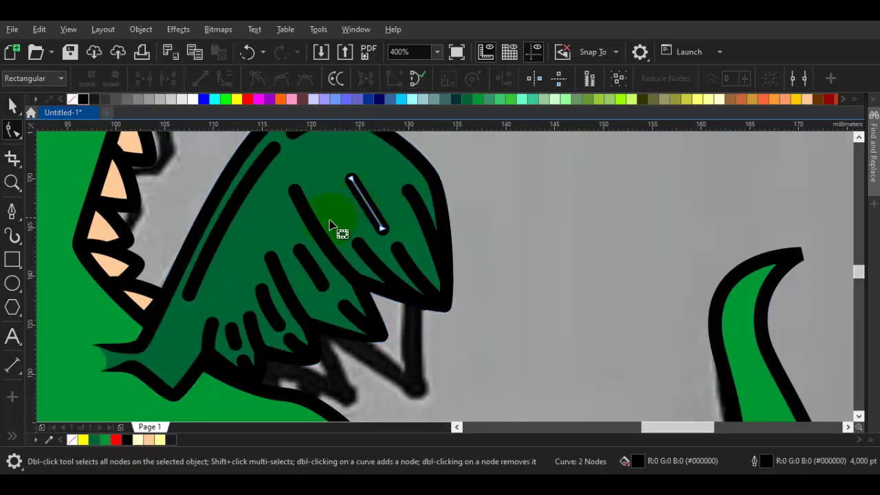
pyautogui.press('space')
pyautogui.scroll(-1, 331, 260)
pyautogui.press('Escape')
pyautogui.press('p')
pyautogui.scroll(2, 333, 285)
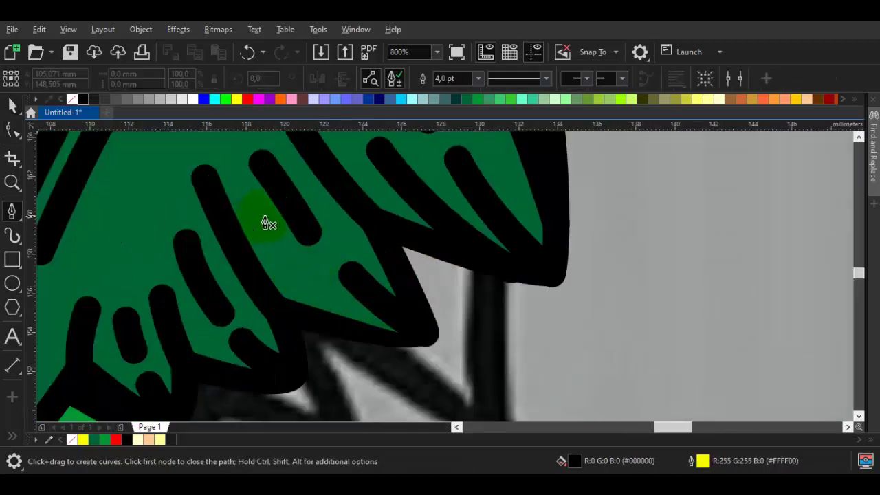
# Undo the last outline recolouring and apply black again to the two rear wing lines
pyautogui.hotkey('ctrl', 'z')
pyautogui.press('space')
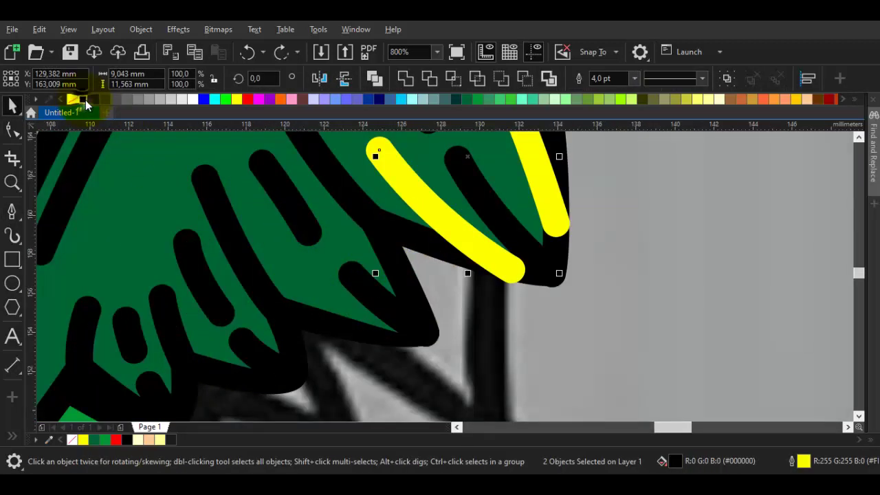
pyautogui.rightClick(83, 100)
# Draw a curved 4 pt Pen line along the lower edge of the second wing lobe to its tip and make it black
pyautogui.press('p')
pyautogui.moveTo(309, 299); pyautogui.dragTo(325, 304)
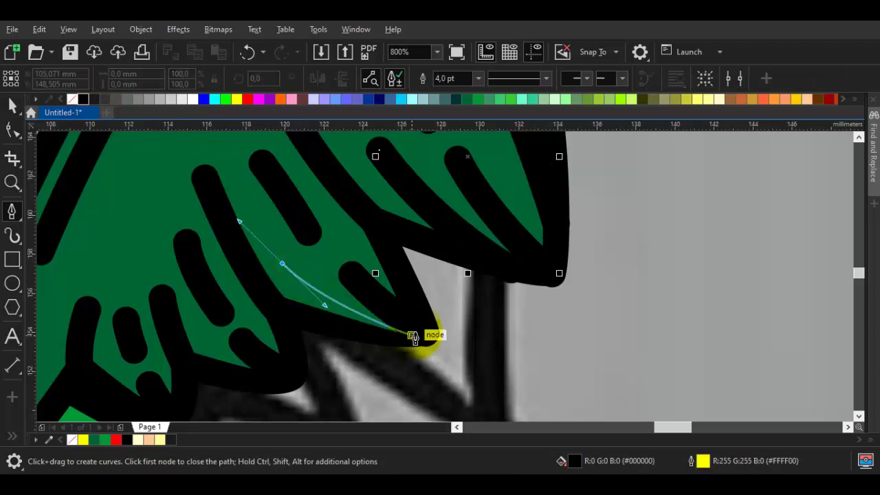
pyautogui.moveTo(429, 337); pyautogui.dragTo(460, 335)
pyautogui.press('space')
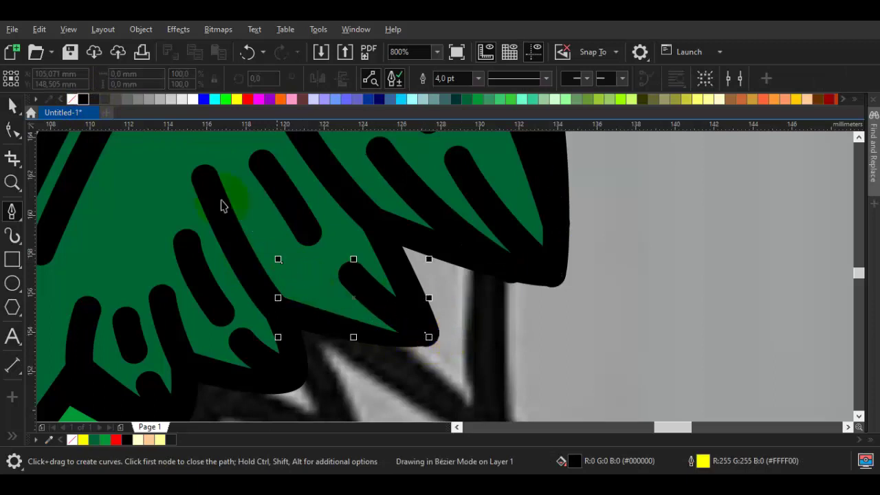
pyautogui.rightClick(83, 100)
pyautogui.press('Escape')
pyautogui.scroll(-1, 367, 249)
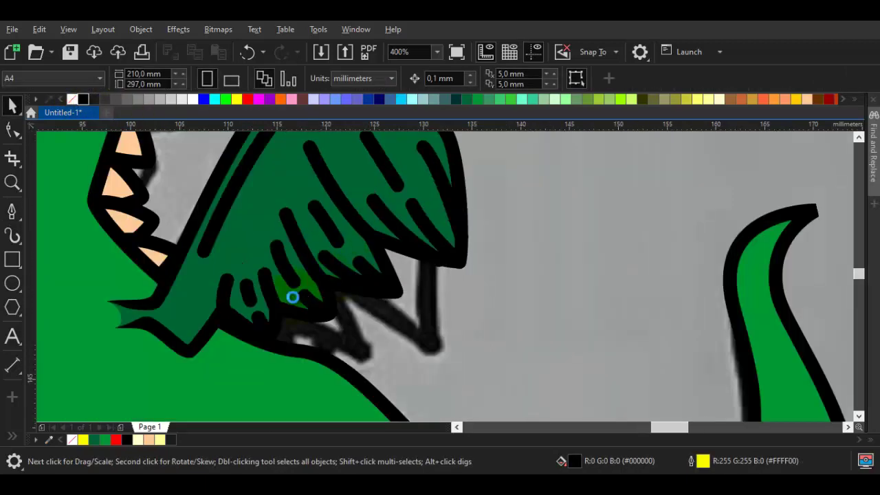
# Draw a curved 4 pt yellow Pen line, about 4.6 by 2.2 mm, along the lower edge of the third wing lobe
pyautogui.scroll(1, 293, 296)
pyautogui.press('space')
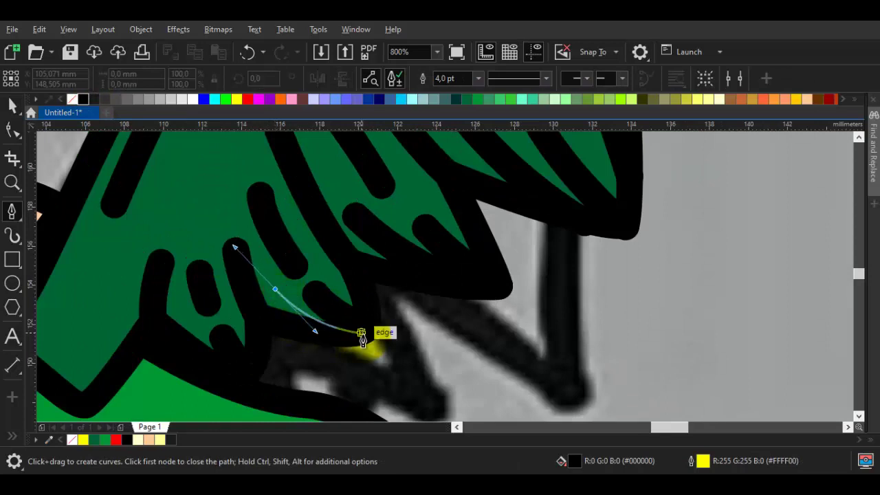
pyautogui.click(365, 335)
pyautogui.press('space')
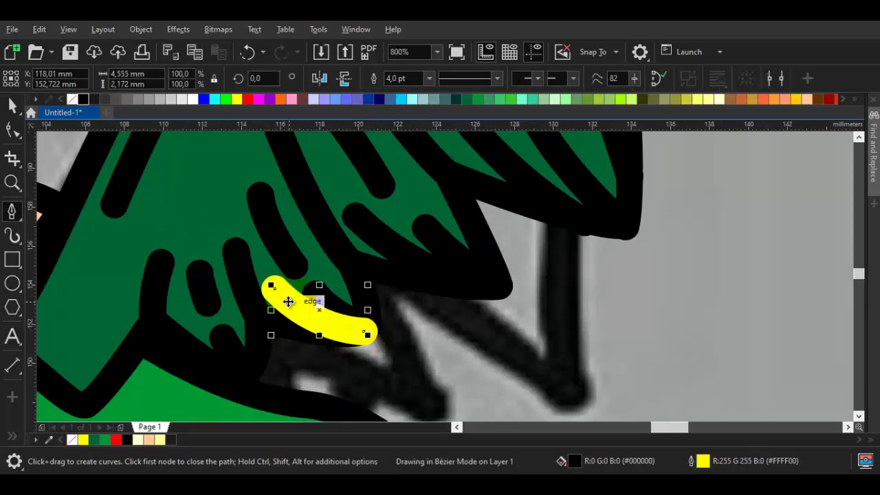
# Fine-tune the end nodes of the third lobe's line and make its outline black
pyautogui.press('F10')
pyautogui.click(274, 289)
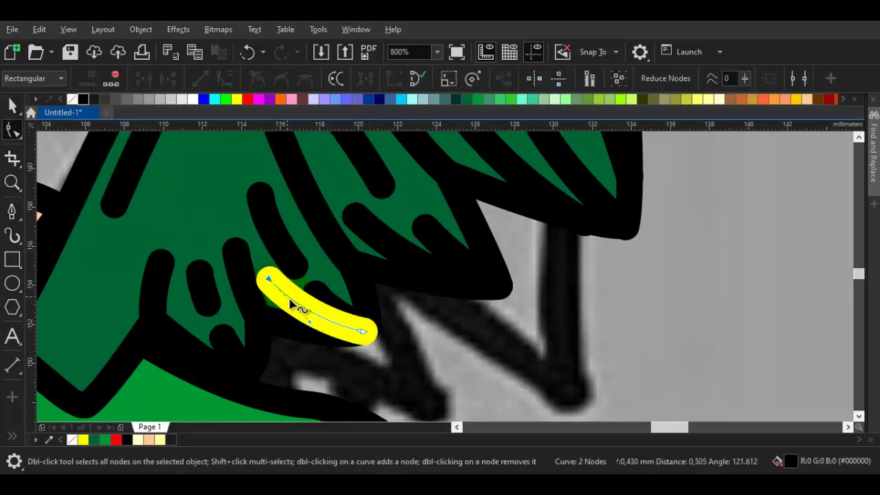
pyautogui.scroll(2, 291, 306)
pyautogui.moveTo(395, 348); pyautogui.dragTo(399, 366)
pyautogui.press('space')
pyautogui.rightClick(83, 99)
# Try shifting the upper end node of the third lobe's line slightly, and undo the last change
pyautogui.scroll(-1, 262, 201)
pyautogui.press('space')
pyautogui.scroll(-1, 251, 192)
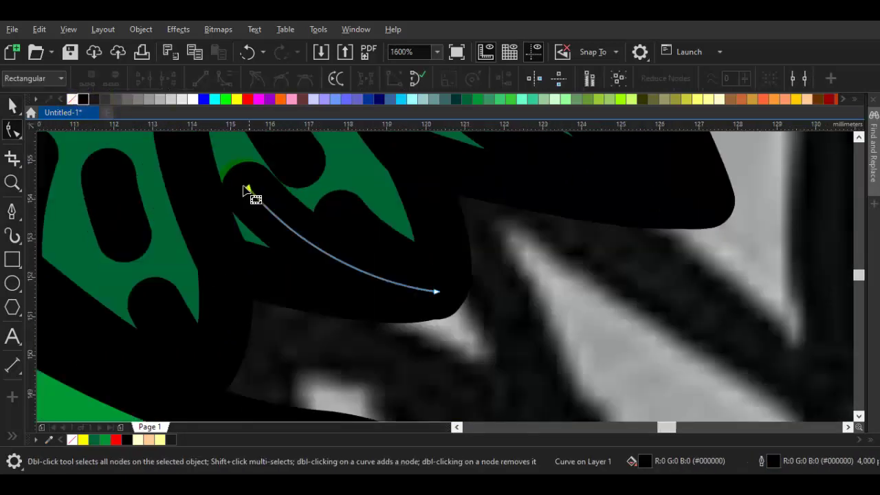
pyautogui.moveTo(249, 187); pyautogui.dragTo(259, 192)
pyautogui.press('space')
pyautogui.scroll(-3, 265, 197)
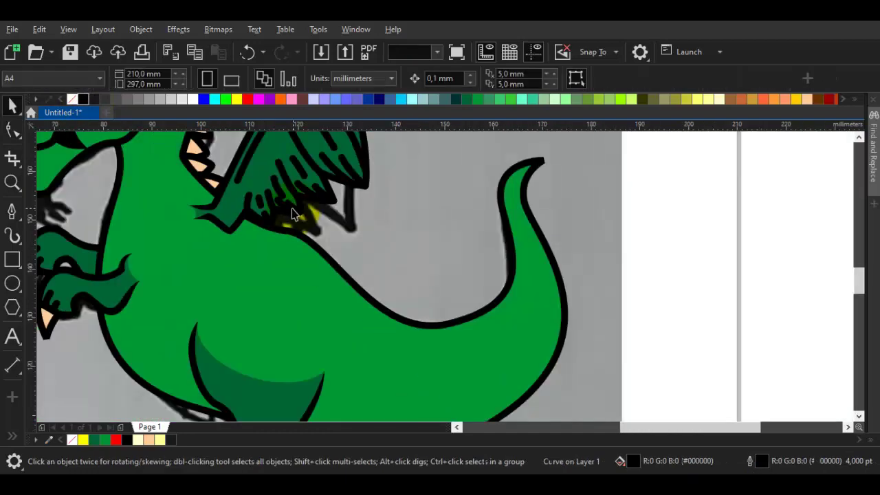
pyautogui.scroll(1, 290, 209)
pyautogui.hotkey('ctrl', 'z')
pyautogui.click(412, 235)
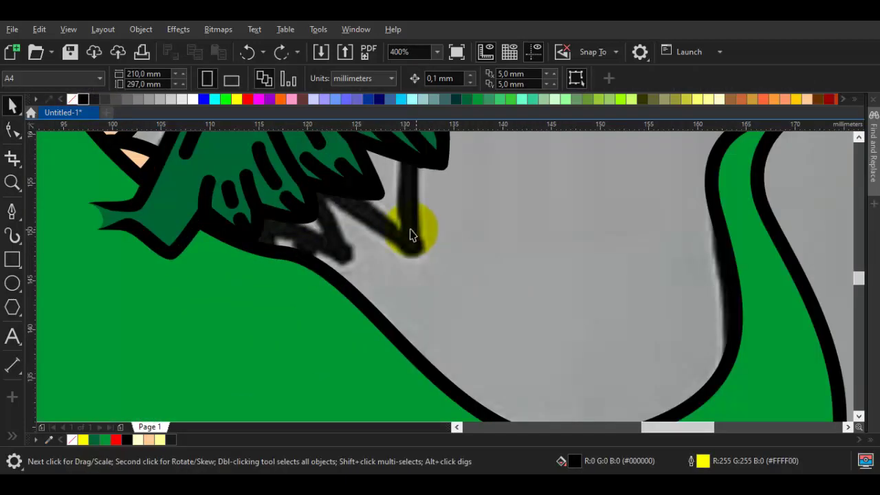
pyautogui.press('space')
pyautogui.scroll(-1, 303, 220)
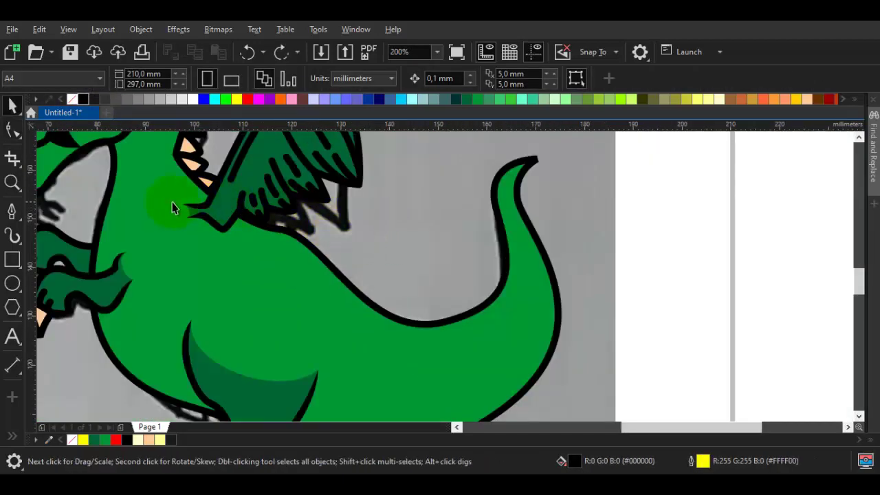
# Add a node on the inner edge of the wing's lower base outline and pull its curve handle towards the base tip
pyautogui.scroll(1, 172, 208)
pyautogui.click(235, 234)
pyautogui.scroll(1, 248, 241)
pyautogui.press('F10')
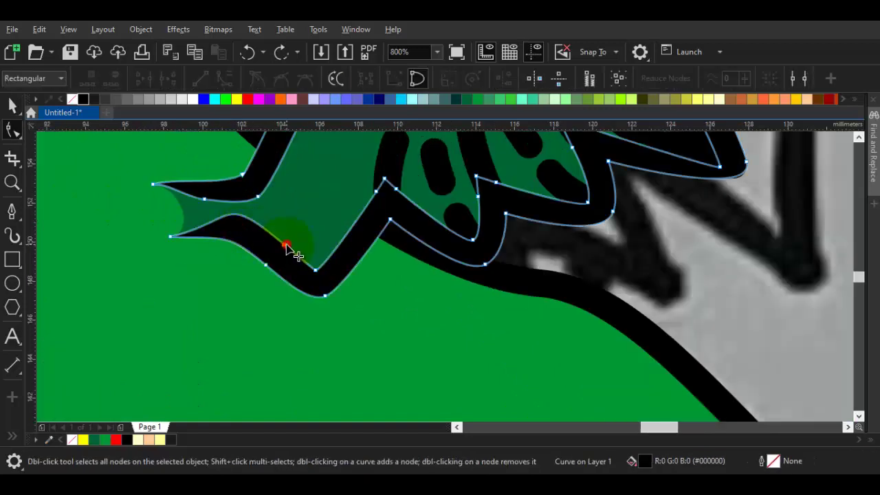
pyautogui.doubleClick(286, 244)
pyautogui.scroll(1, 229, 213)
pyautogui.moveTo(216, 171); pyautogui.dragTo(253, 206)
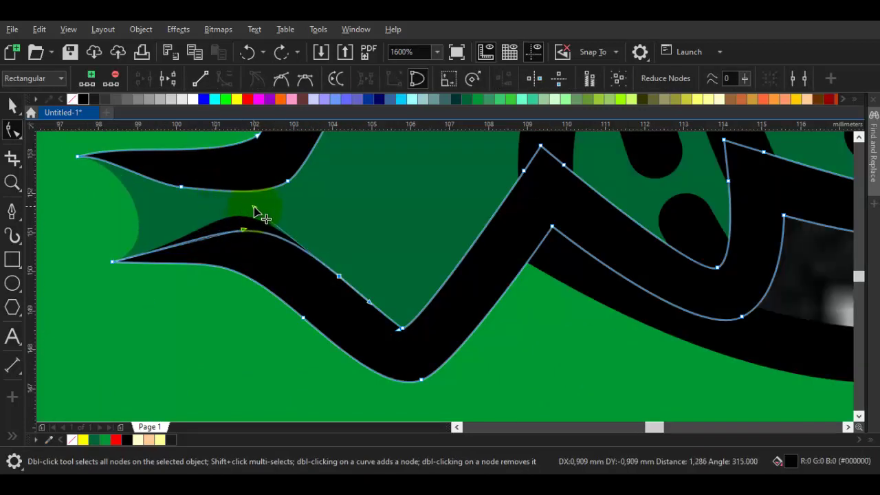
# Convert the added node on the wing's lower base outline to a smooth node and finish the node editing
pyautogui.moveTo(338, 275); pyautogui.dragTo(345, 280)
pyautogui.rightClick(344, 282)
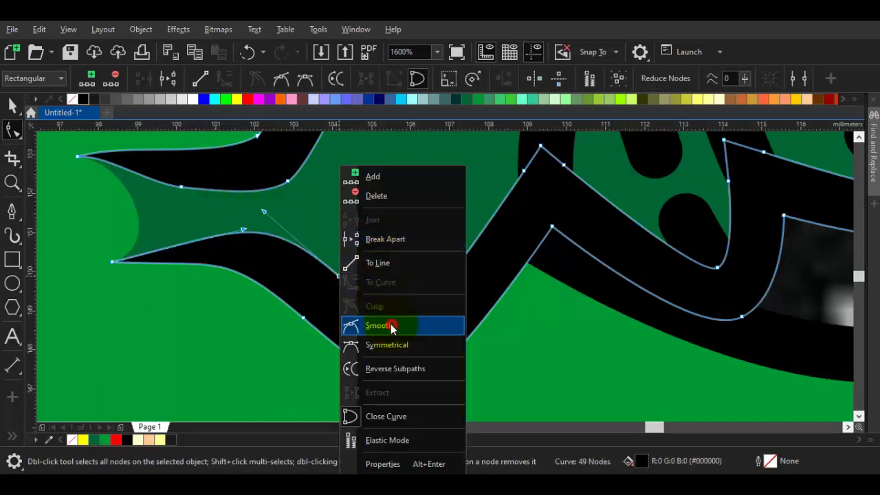
pyautogui.click(392, 326)
pyautogui.press('space')
pyautogui.scroll(-1, 335, 302)
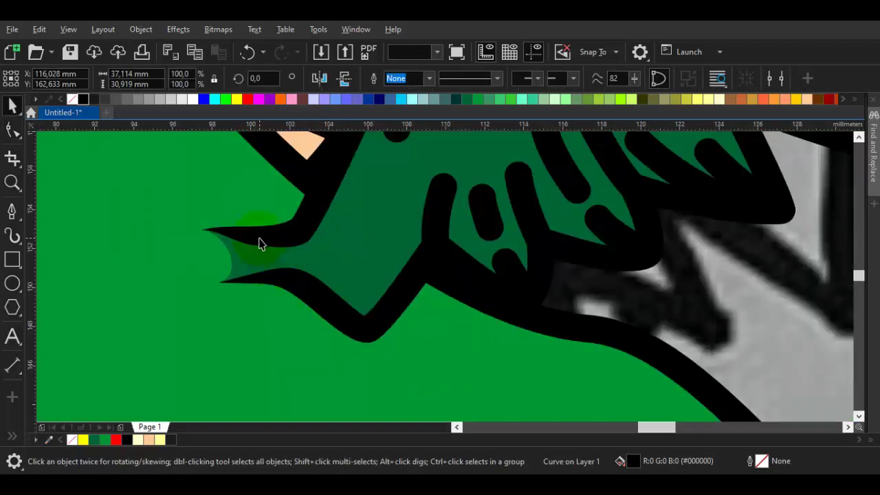
# Delete the extra node on the inner edge of the wing's upper base outline to smooth the curve
pyautogui.scroll(1, 268, 239)
pyautogui.click(266, 240)
pyautogui.press('F10')
pyautogui.doubleClick(247, 255)
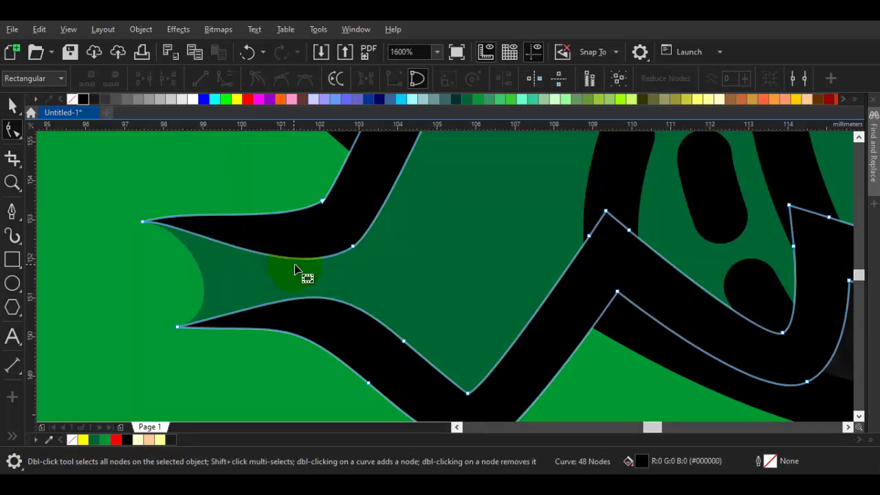
pyautogui.scroll(-4, 300, 269)
pyautogui.press('space')
pyautogui.click(400, 278)
pyautogui.moveTo(342, 231); pyautogui.dragTo(414, 286)
pyautogui.scroll(1, 320, 204)
pyautogui.press('F10')
pyautogui.press('F5')
pyautogui.scroll(-1, 366, 205)
pyautogui.press('space')
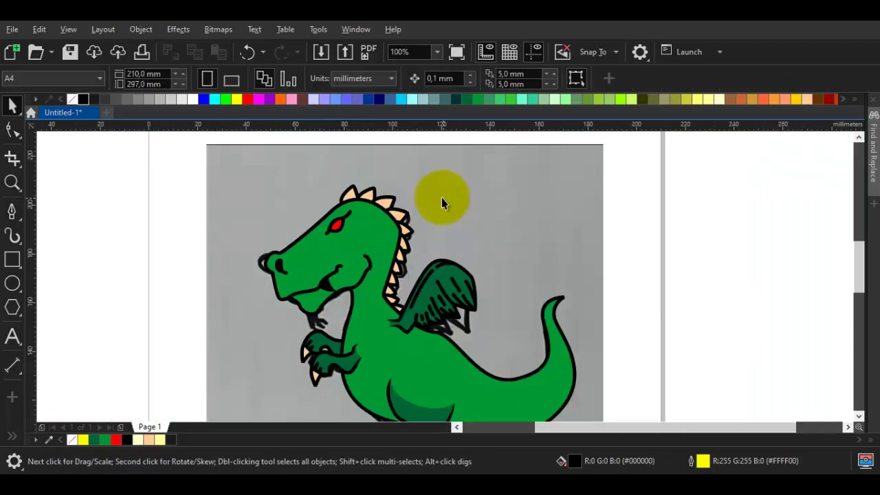
# Try moving the grey reference image aside, and undo the move
pyautogui.moveTo(308, 200); pyautogui.dragTo(297, 218)
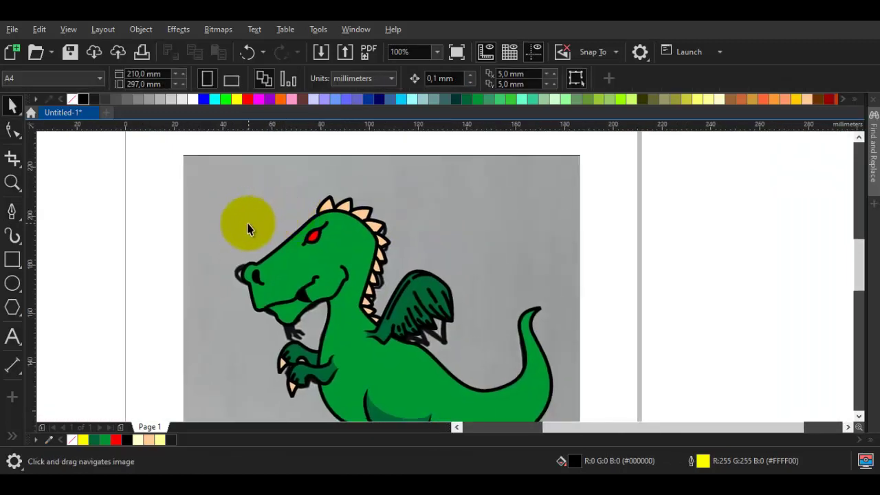
pyautogui.moveTo(241, 223); pyautogui.dragTo(550, 228)
pyautogui.click(440, 225)
pyautogui.hotkey('ctrl', 'z')
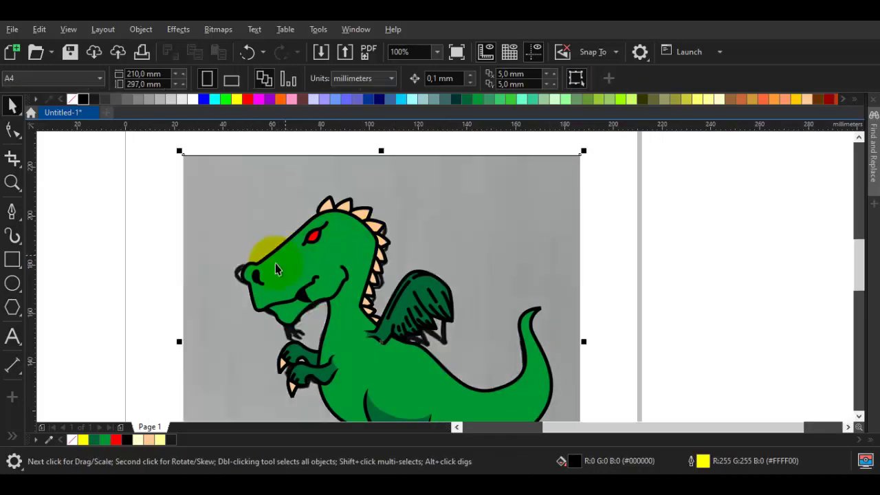
# Fill the dragon's nostril shape with dark grey #333333
pyautogui.scroll(2, 261, 275)
pyautogui.click(247, 276)
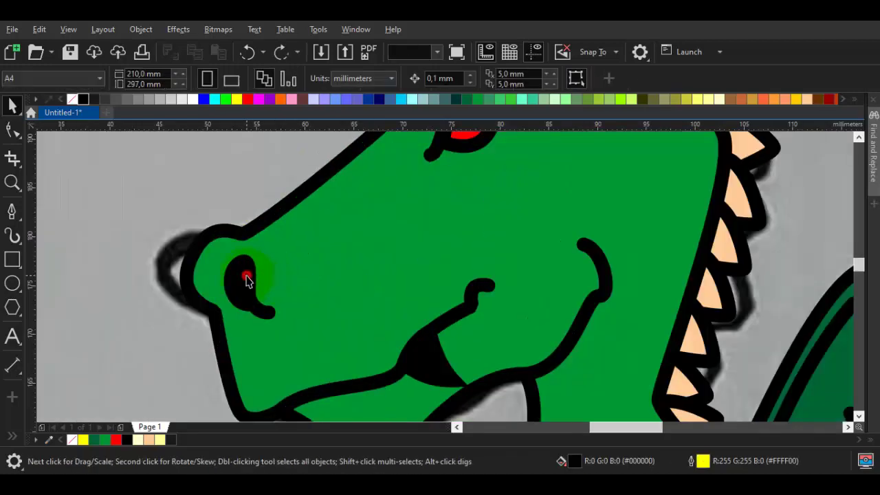
pyautogui.click(103, 99)
# Reshape the nostril's upper curve by its nodes so that it bulges slightly outward, and finish the node editing
pyautogui.scroll(2, 258, 295)
pyautogui.press('F10')
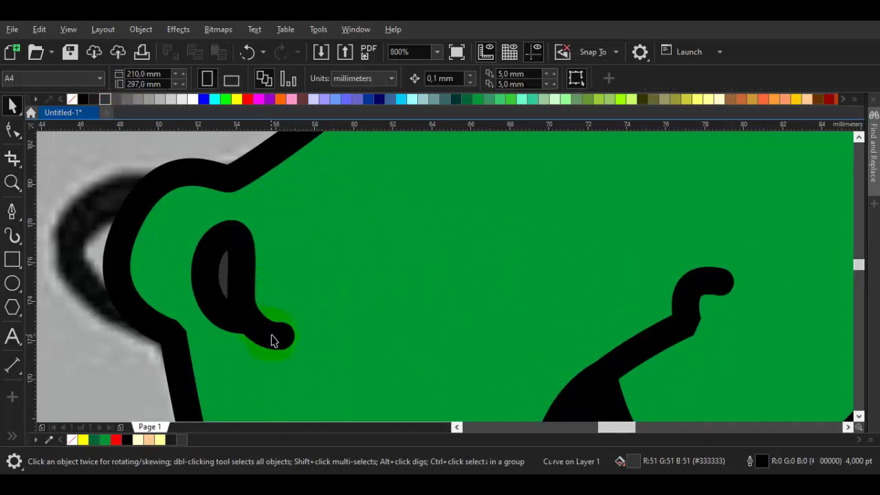
pyautogui.click(222, 242)
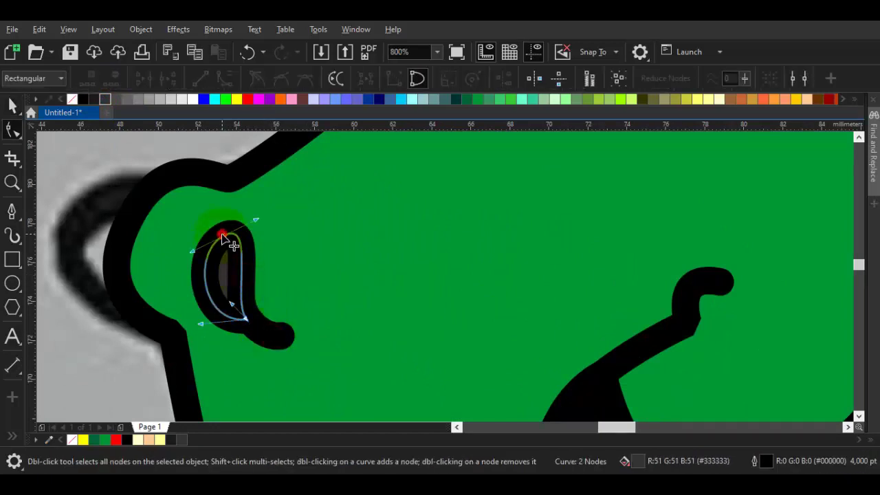
pyautogui.moveTo(222, 236); pyautogui.dragTo(184, 259)
pyautogui.press('space')
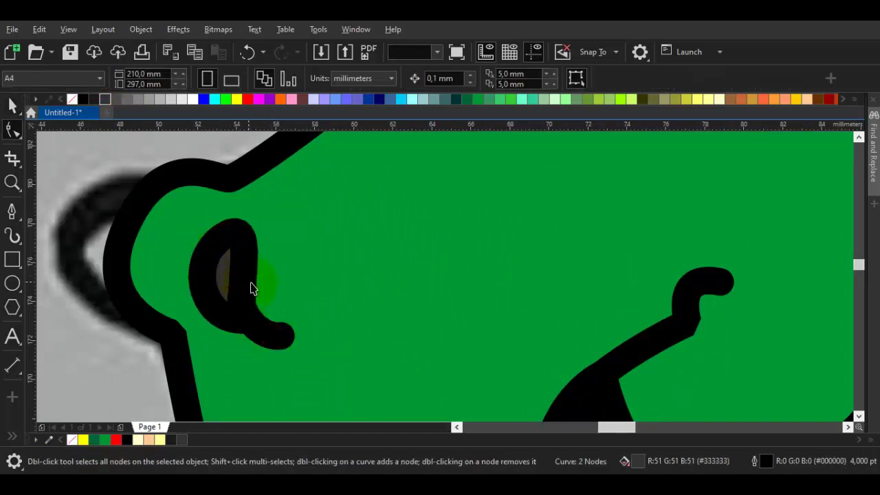
pyautogui.scroll(-1, 259, 285)
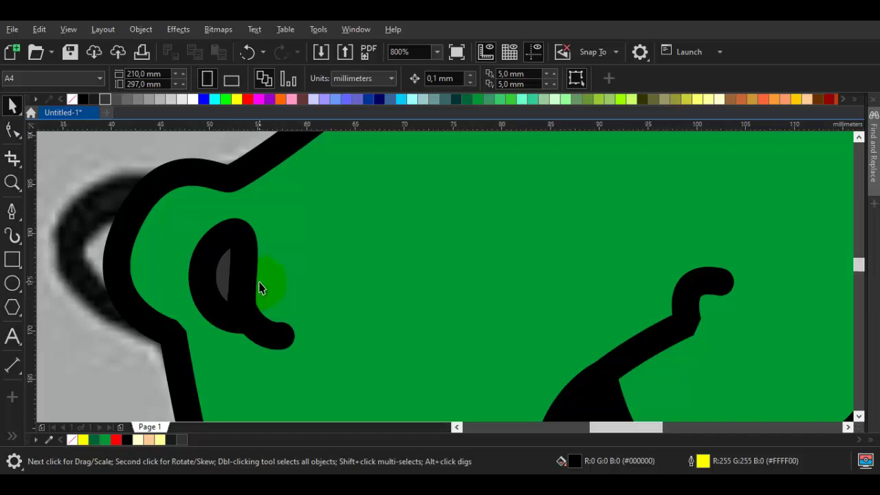
# Draw a short curved 4 pt yellow Pen line, about 1.1 by 2.4 mm, in the dragon's red eye as a pupil
pyautogui.moveTo(406, 303); pyautogui.dragTo(371, 322)
pyautogui.scroll(-1, 372, 272)
pyautogui.scroll(-1, 372, 278)
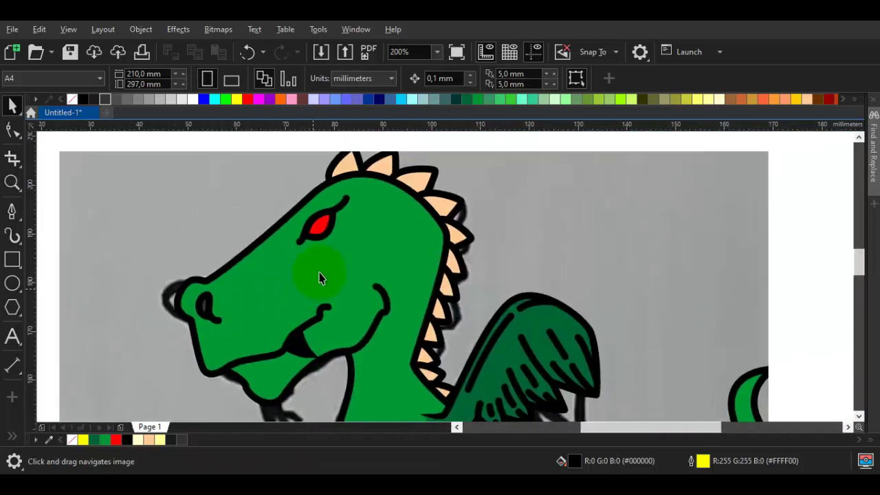
pyautogui.scroll(2, 320, 268)
pyautogui.moveTo(310, 250); pyautogui.dragTo(311, 277)
pyautogui.press('space')
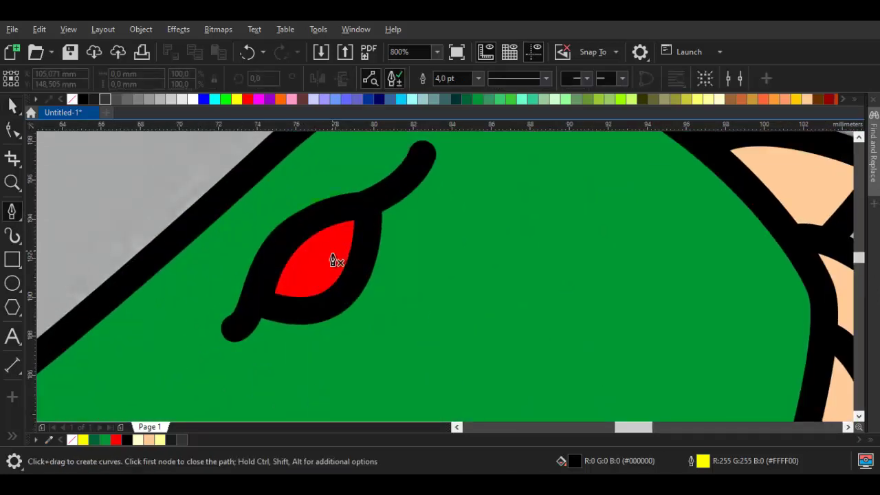
pyautogui.click(318, 221)
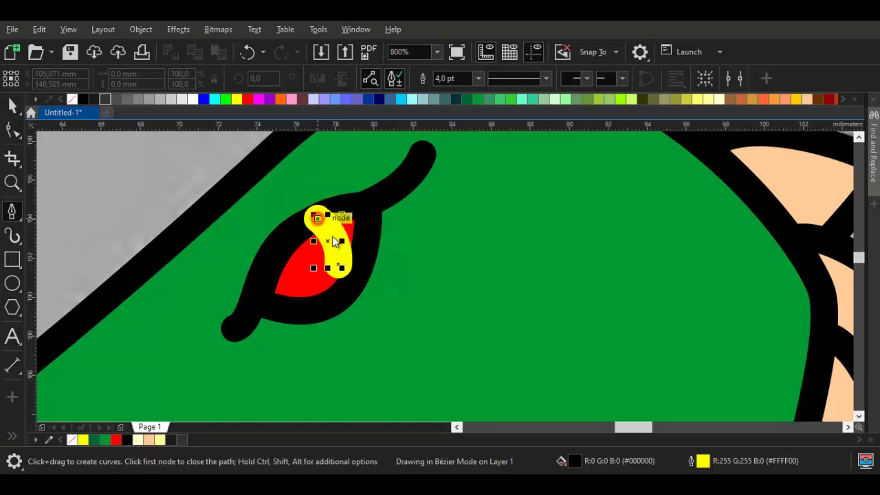
# Move the pupil line towards the middle of the red eye and make it black
pyautogui.press('space')
pyautogui.moveTo(340, 266)
pyautogui.mouseDown()
pyautogui.moveTo(343, 282)
pyautogui.moveTo(321, 286)
pyautogui.mouseUp()
pyautogui.click(82, 100)
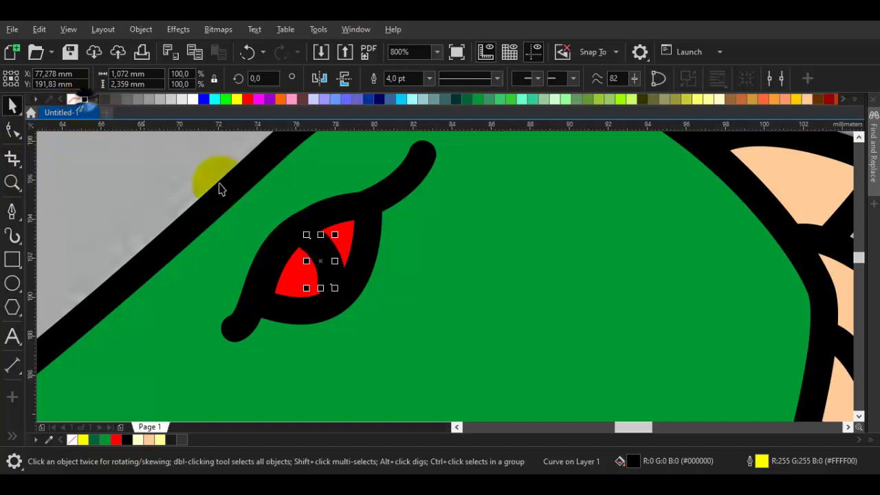
pyautogui.scroll(2, 317, 265)
pyautogui.scroll(-3, 300, 275)
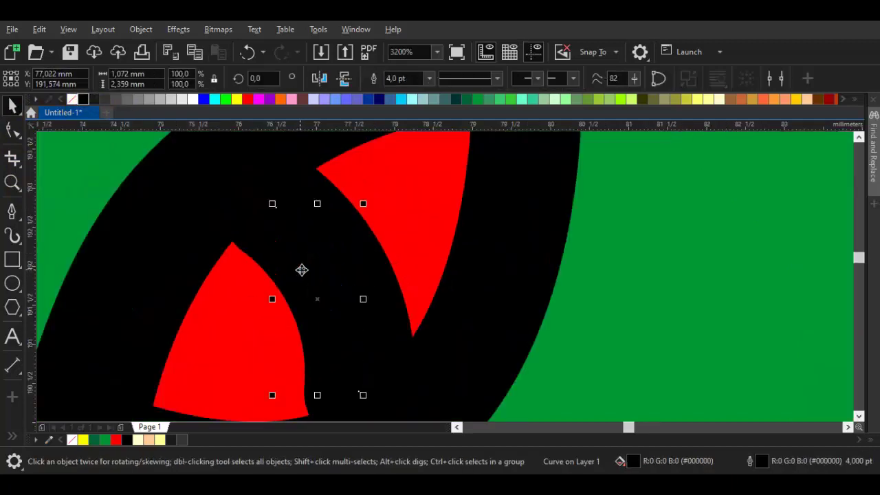
pyautogui.scroll(-2, 367, 295)
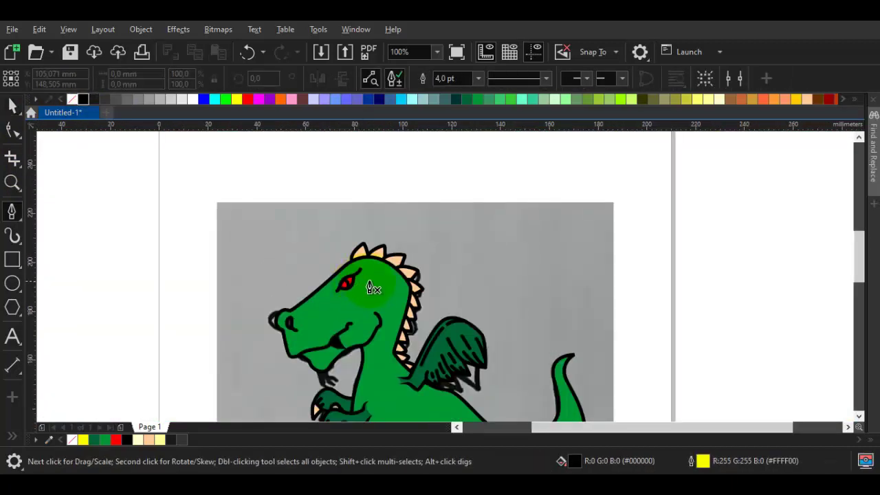
# Reshape the eye's black pupil line by its nodes into a rounder arch ending farther into the front eye outline, and finish the node editing
pyautogui.click(440, 277)
pyautogui.scroll(3, 327, 286)
pyautogui.click(465, 283)
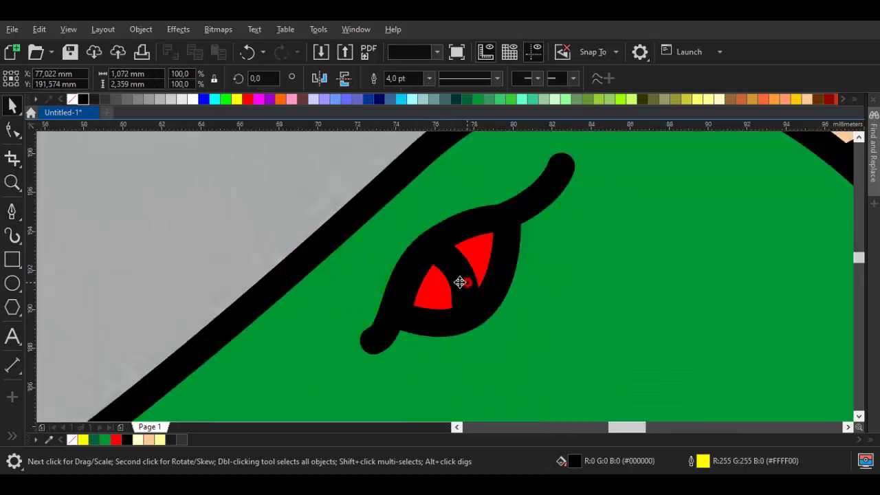
pyautogui.click(436, 289)
pyautogui.scroll(1, 437, 291)
pyautogui.press('F10')
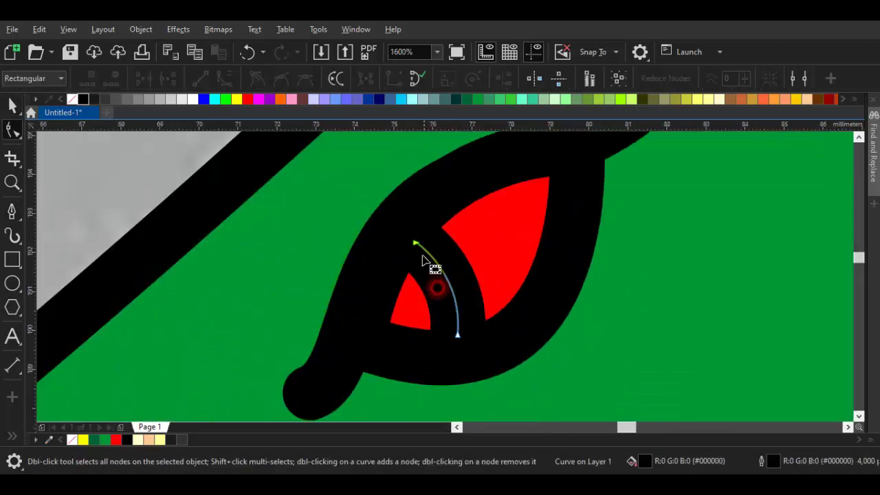
pyautogui.moveTo(414, 242); pyautogui.dragTo(399, 245)
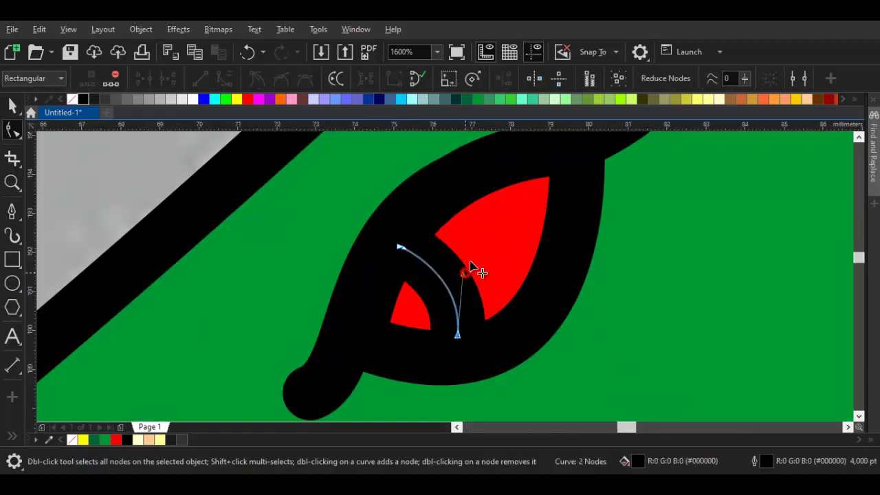
pyautogui.moveTo(471, 262); pyautogui.dragTo(472, 234)
pyautogui.moveTo(399, 245); pyautogui.dragTo(377, 257)
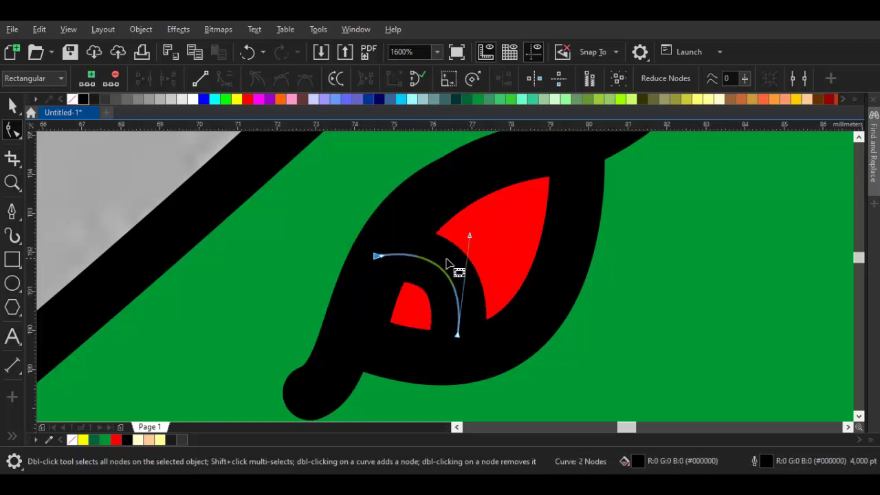
pyautogui.moveTo(469, 236); pyautogui.dragTo(453, 262)
pyautogui.press('space')
pyautogui.press('Escape')
pyautogui.scroll(-4, 472, 275)
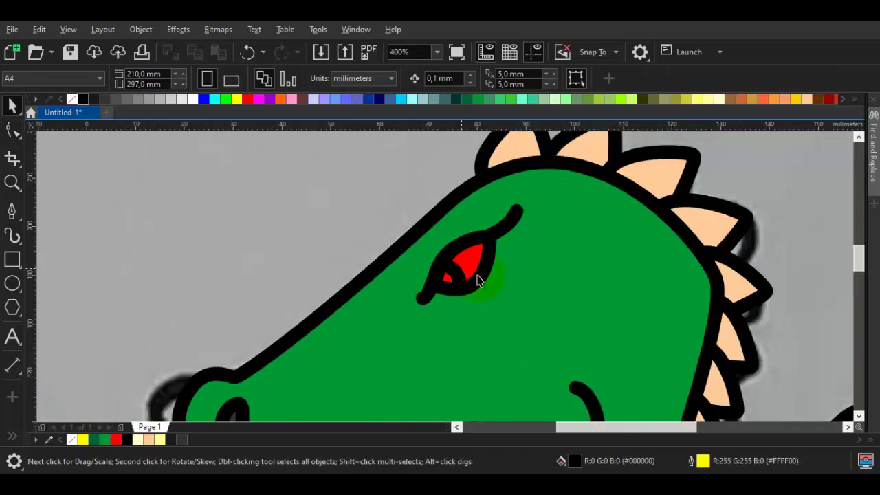
# Move the sketch bitmap off the page to review the coloured dragon on white, and undo the move
pyautogui.moveTo(569, 294); pyautogui.dragTo(452, 244)
pyautogui.moveTo(534, 311); pyautogui.dragTo(503, 265)
pyautogui.scroll(1, 465, 282)
pyautogui.scroll(-1, 465, 282)
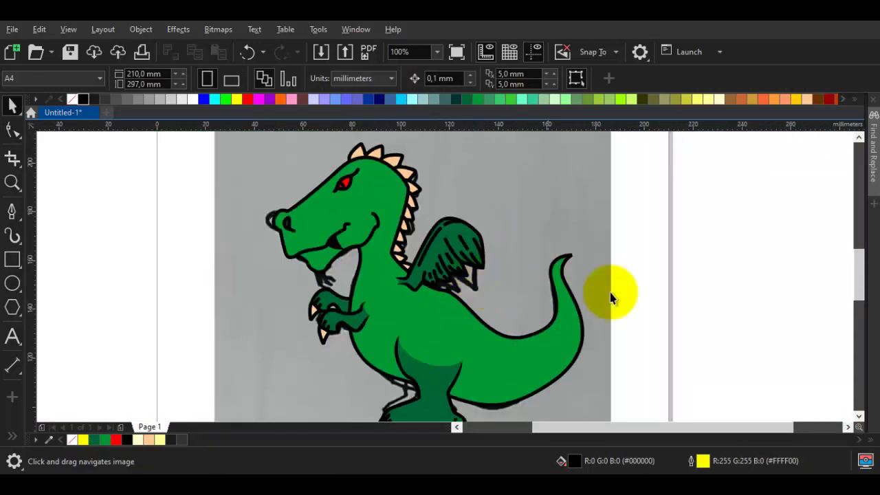
pyautogui.click(637, 280)
pyautogui.moveTo(601, 273); pyautogui.dragTo(601, 277)
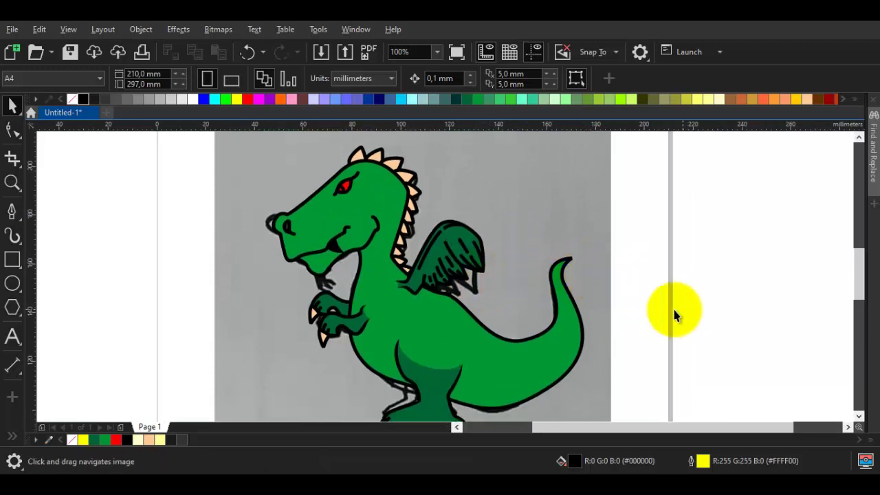
pyautogui.scroll(-1, 561, 229)
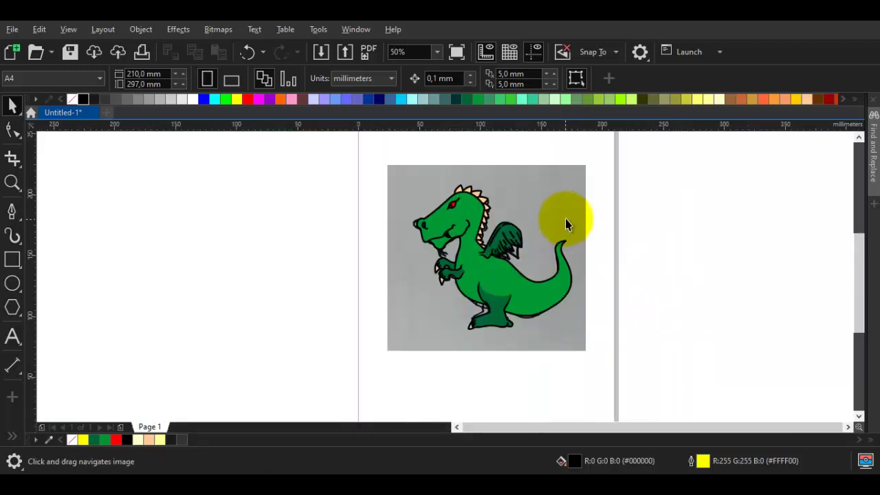
pyautogui.moveTo(563, 215); pyautogui.dragTo(318, 216)
pyautogui.click(668, 252)
pyautogui.scroll(2, 527, 243)
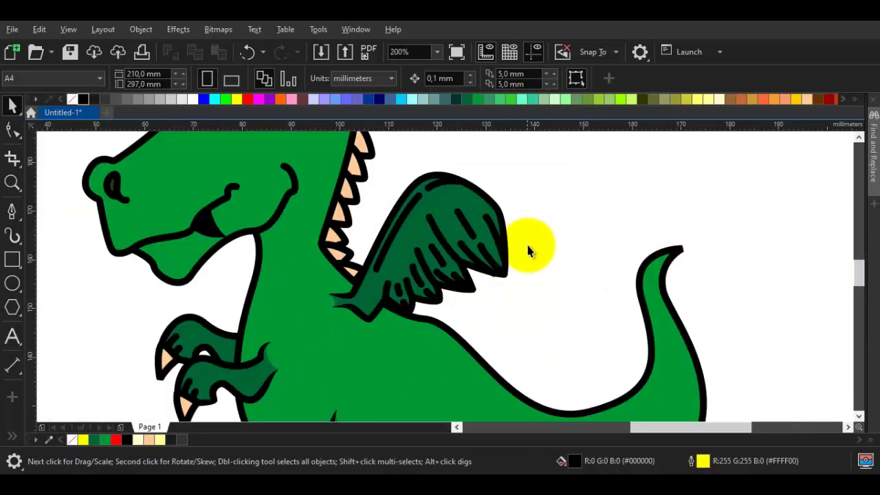
pyautogui.click(337, 315)
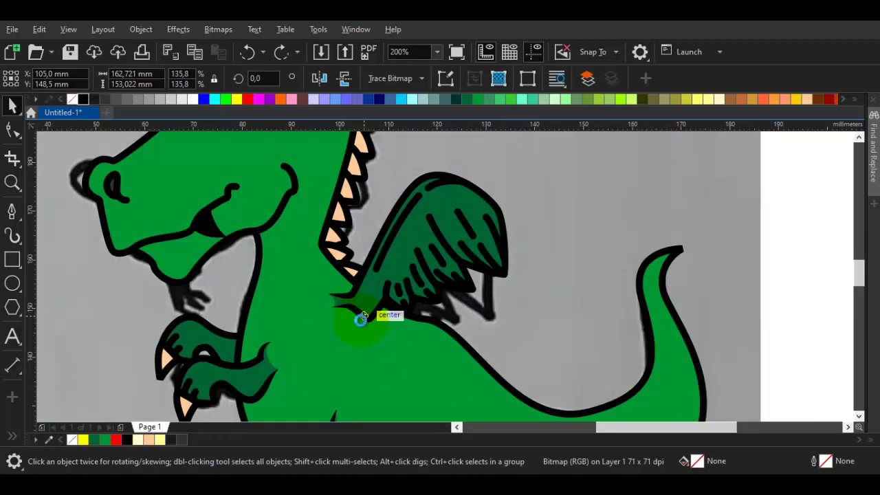
pyautogui.press('Escape')
# Try the fills #669966 and Avocado Green #669933 on the dragon's body, undo both, and leave the node editing
pyautogui.scroll(-2, 361, 327)
pyautogui.scroll(1, 367, 329)
pyautogui.moveTo(349, 311); pyautogui.dragTo(428, 299)
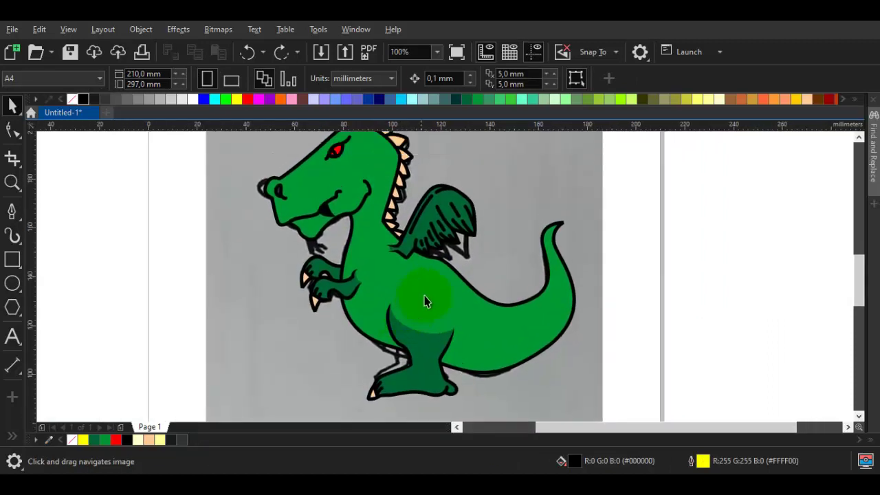
pyautogui.click(442, 292)
pyautogui.click(576, 100)
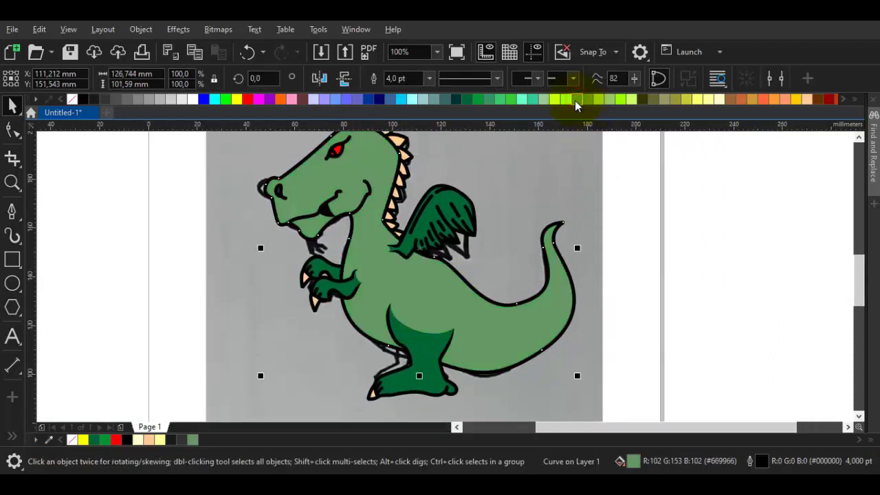
pyautogui.hotkey('ctrl', 'z')
pyautogui.click(588, 100)
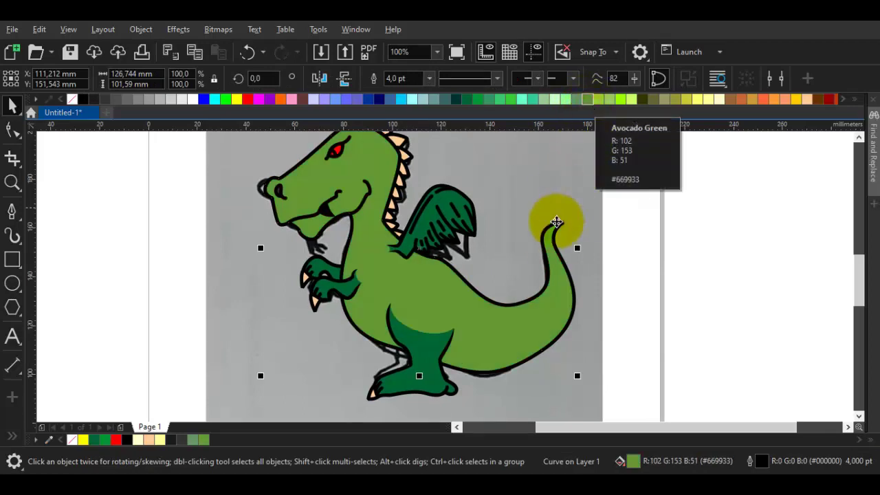
pyautogui.moveTo(695, 354); pyautogui.dragTo(563, 288)
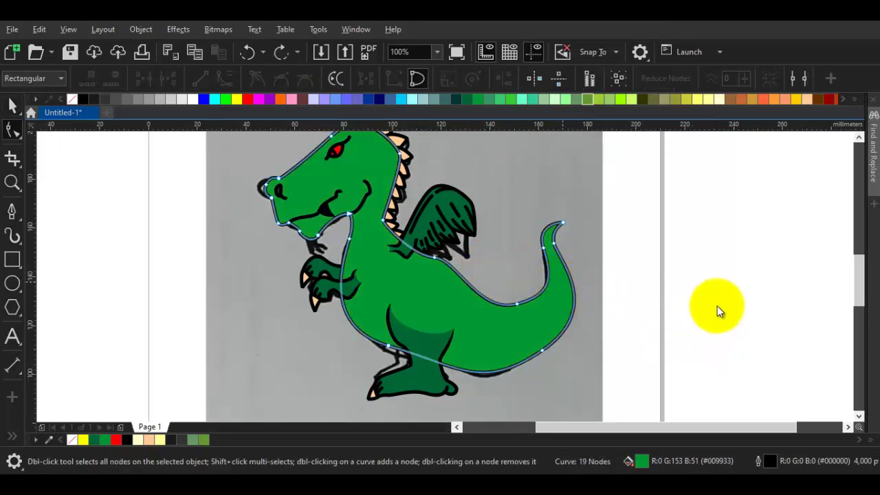
pyautogui.press('Escape')
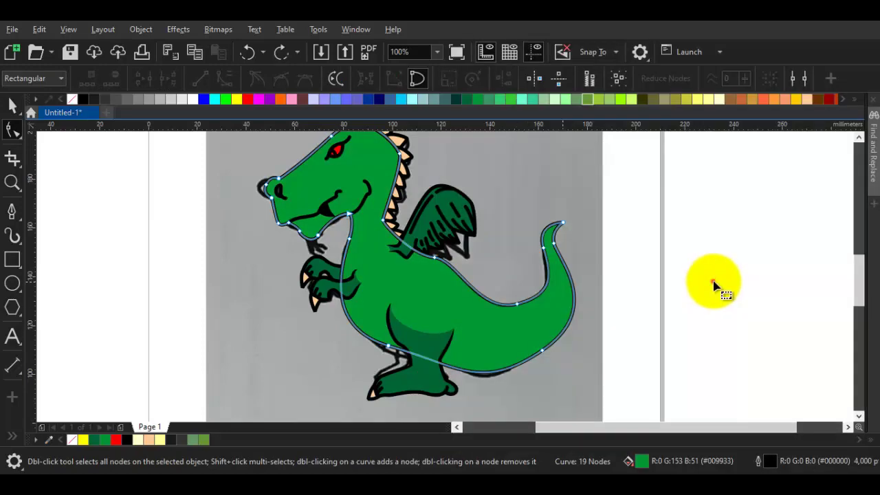
pyautogui.click(713, 281)
pyautogui.scroll(-1, 708, 282)
pyautogui.press('space')
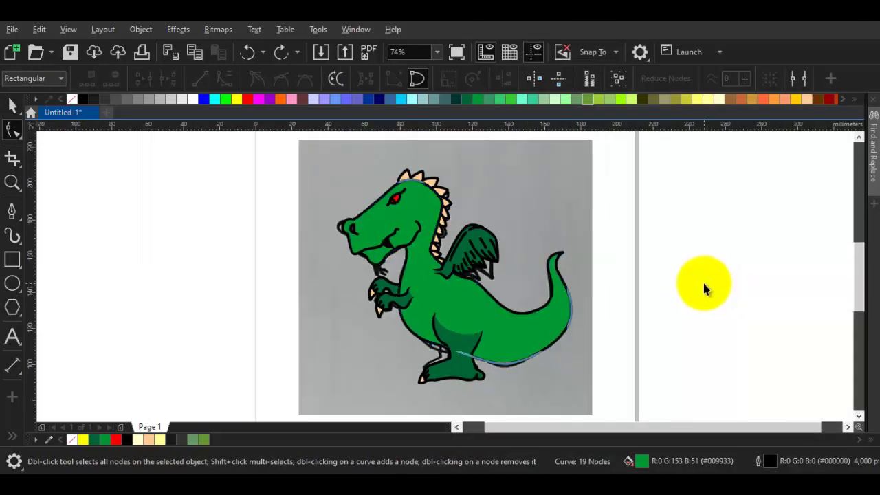
pyautogui.click(704, 283)
# Move the sketch bitmap aside again to view the artwork alone, and undo the move
pyautogui.click(559, 215)
pyautogui.moveTo(487, 222); pyautogui.dragTo(226, 222)
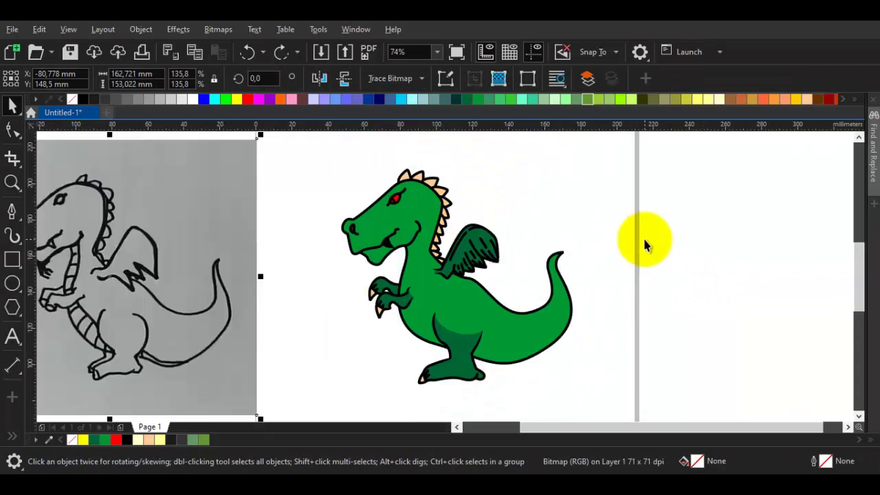
pyautogui.click(643, 239)
pyautogui.hotkey('ctrl', 'z')
# Duplicate all the leg and foot objects as a second leg, about 5 mm to the left of and 2 mm above the original
pyautogui.moveTo(619, 401); pyautogui.dragTo(374, 302)
pyautogui.scroll(1, 459, 342)
pyautogui.moveTo(626, 381); pyautogui.dragTo(615, 306)
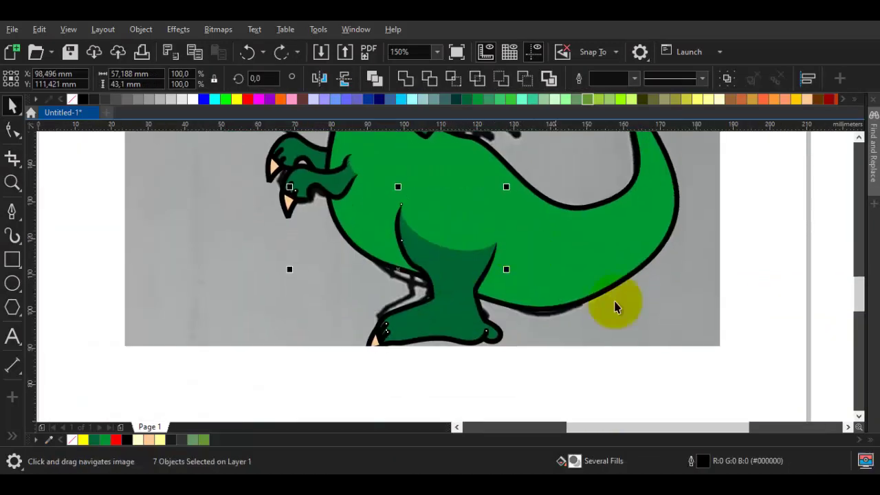
pyautogui.moveTo(775, 390); pyautogui.dragTo(330, 205)
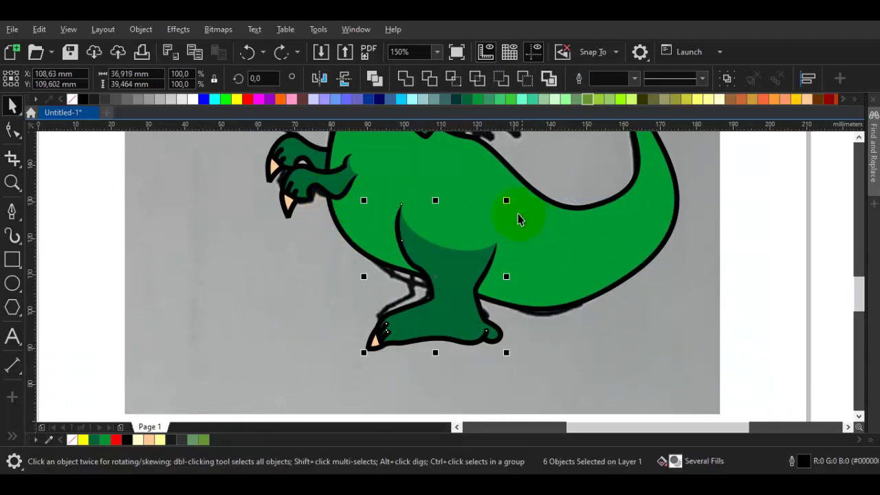
pyautogui.moveTo(482, 270); pyautogui.dragTo(449, 269)
# Change the stacking order of the copied leg so that it lies behind the dragon's body and front leg
pyautogui.rightClick(449, 268)
pyautogui.moveTo(523, 162)
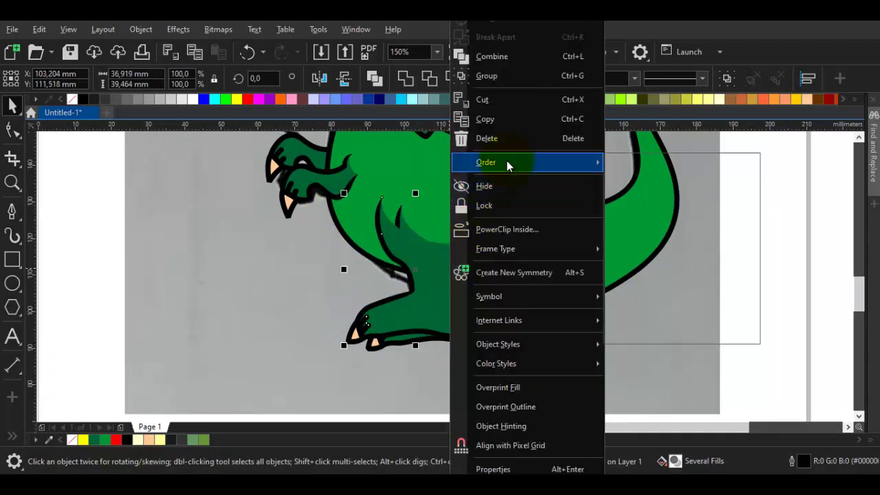
pyautogui.click(660, 289)
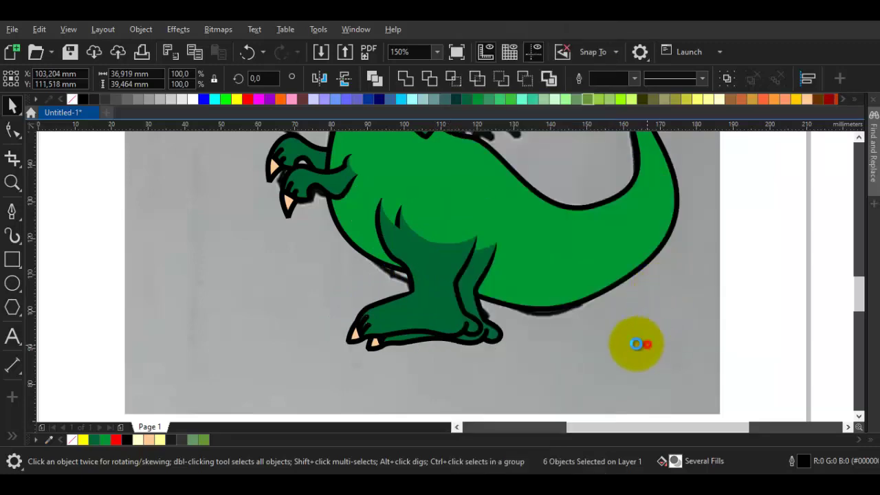
pyautogui.scroll(2, 421, 277)
pyautogui.click(419, 276)
pyautogui.moveTo(420, 276); pyautogui.dragTo(414, 275)
# Move the sketch bitmap aside to review the dragon with both legs
pyautogui.scroll(-3, 418, 276)
pyautogui.click(490, 307)
pyautogui.moveTo(490, 307); pyautogui.dragTo(297, 296)
pyautogui.click(525, 291)
pyautogui.scroll(1, 438, 253)
pyautogui.moveTo(438, 253); pyautogui.dragTo(440, 281)
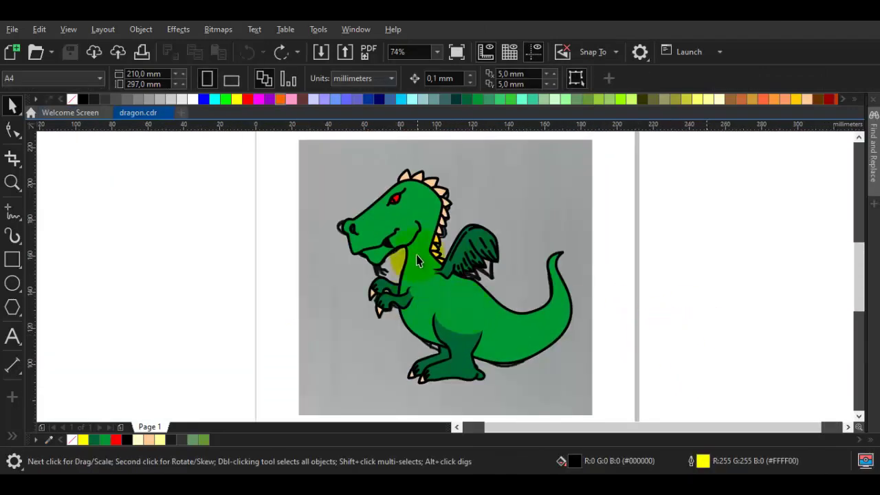
# Start a 4 pt yellow Pen curve, about 11 by 10 mm, from below the chin up along the jawline to the throat
pyautogui.scroll(5, 418, 262)
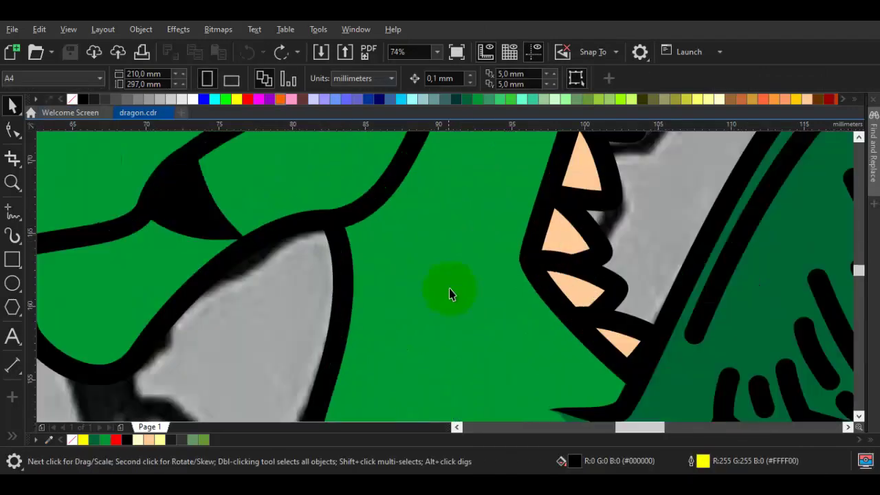
pyautogui.click(212, 310)
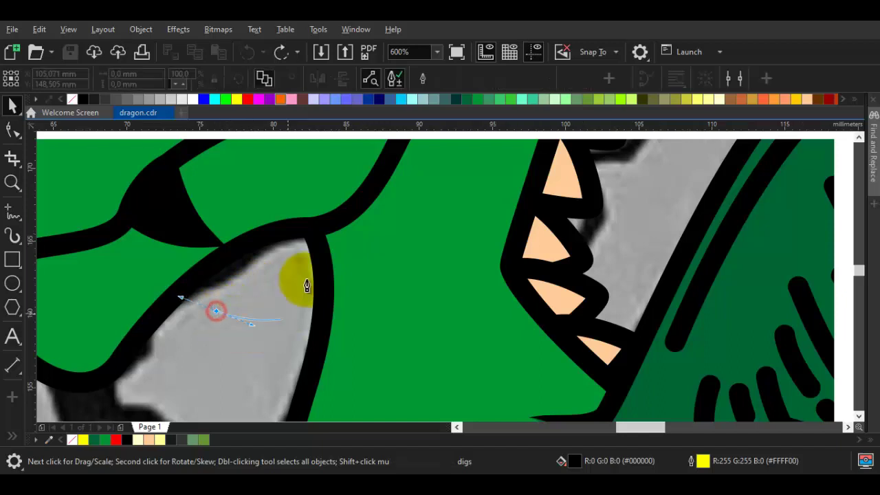
pyautogui.scroll(3, 294, 288)
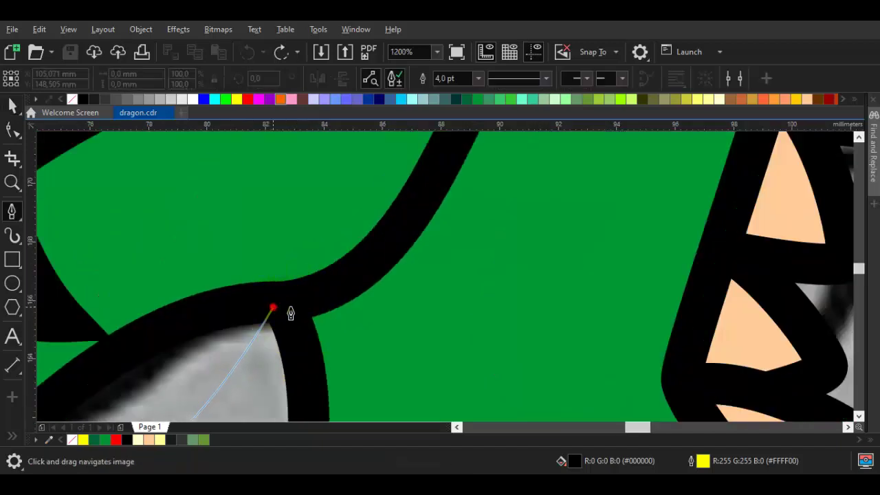
pyautogui.moveTo(355, 313); pyautogui.dragTo(378, 299)
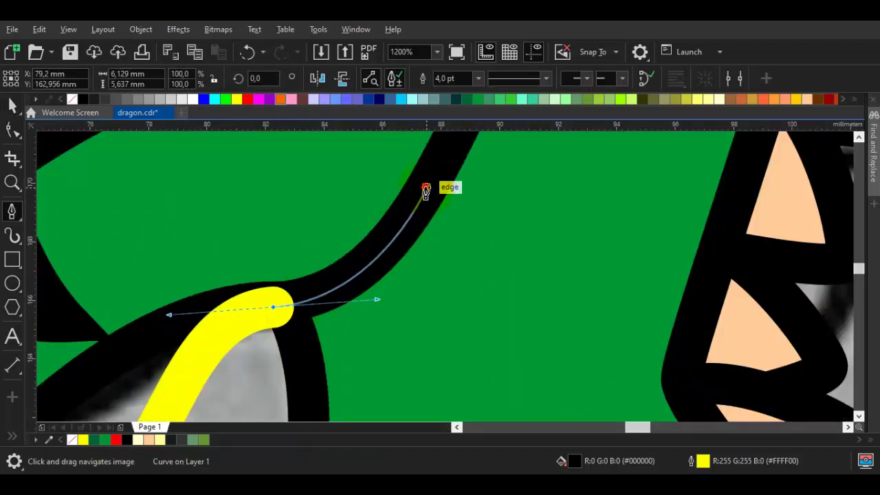
# Continue the Pen curve from the throat down inside the front of the neck and past the arm to the belly
pyautogui.scroll(-6, 428, 238)
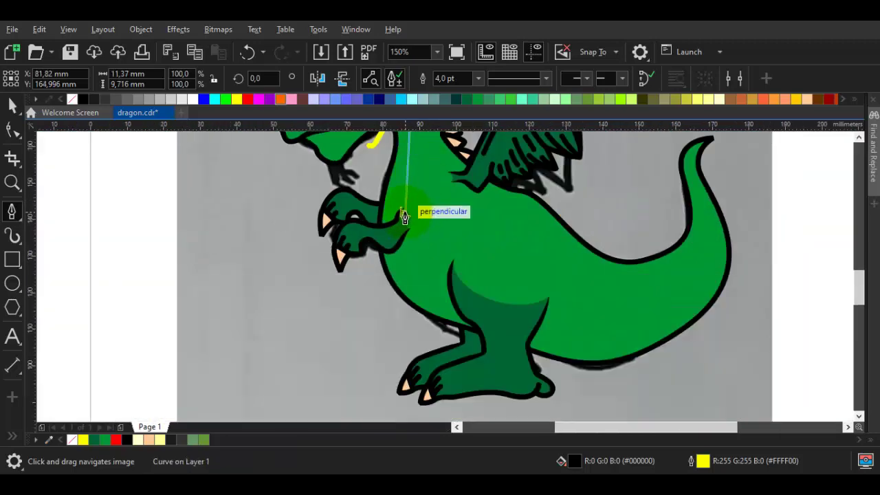
pyautogui.scroll(2, 403, 175)
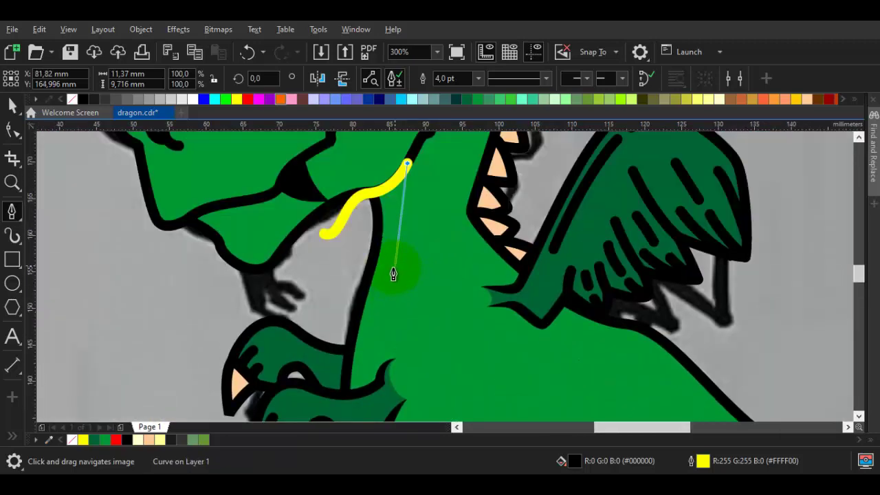
pyautogui.moveTo(346, 366); pyautogui.dragTo(359, 365)
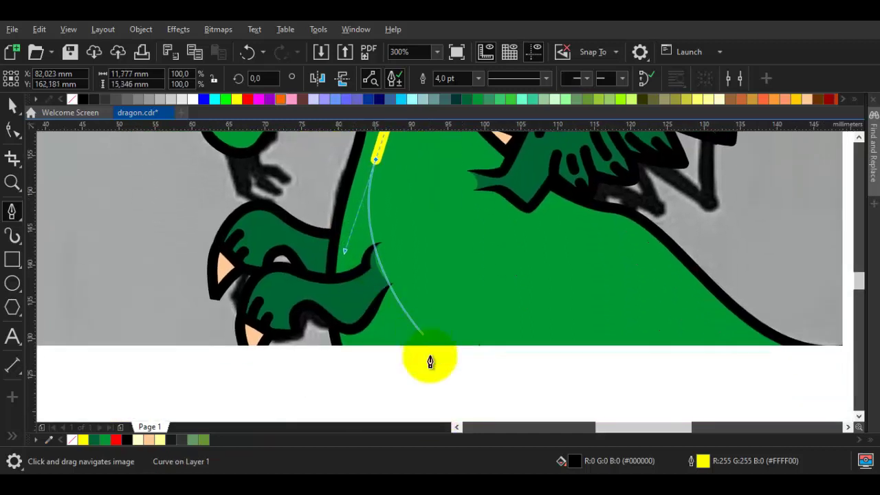
pyautogui.moveTo(422, 351); pyautogui.dragTo(403, 323)
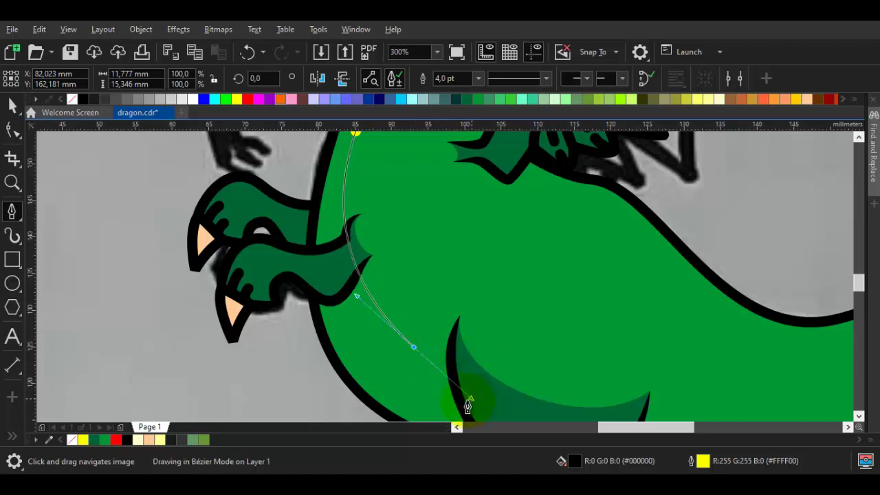
pyautogui.moveTo(466, 402); pyautogui.dragTo(467, 402)
# Redo the curve's belly point near the thigh and extend the curve along the lower body to the tail, about 100 by 63 mm overall
pyautogui.moveTo(501, 406)
pyautogui.mouseDown()
pyautogui.moveTo(333, 259)
pyautogui.moveTo(394, 311)
pyautogui.mouseUp()
pyautogui.scroll(-1, 345, 289)
pyautogui.hotkey('ctrl', 'z')
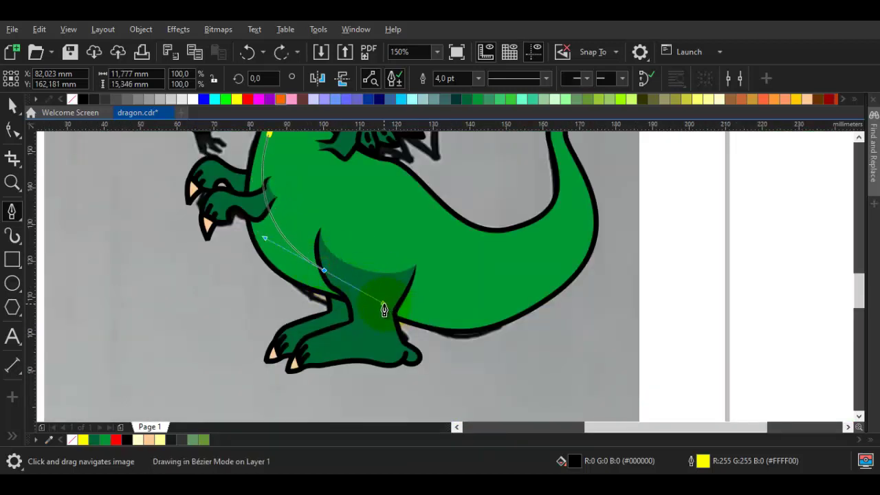
pyautogui.moveTo(501, 320)
pyautogui.mouseDown()
pyautogui.moveTo(403, 316)
pyautogui.moveTo(447, 301)
pyautogui.moveTo(443, 293)
pyautogui.mouseUp()
pyautogui.hotkey('ctrl', 'z')
pyautogui.hotkey('ctrl', 'z')
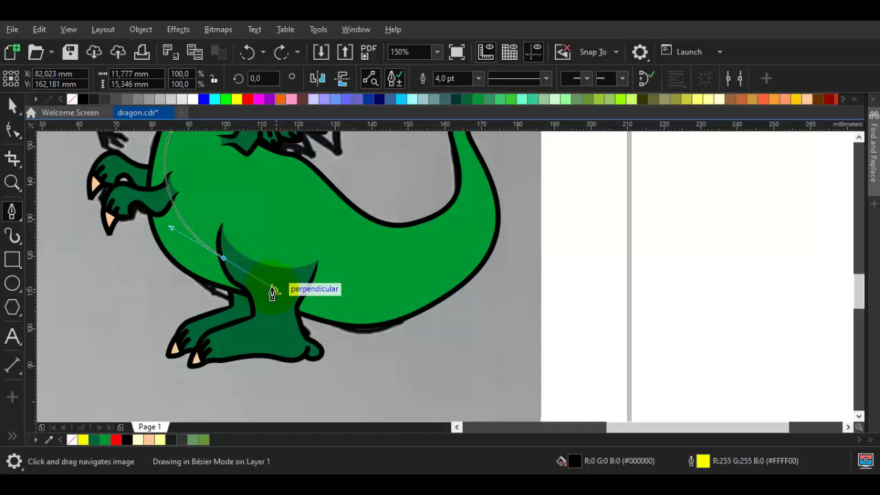
pyautogui.moveTo(311, 301)
pyautogui.mouseDown()
pyautogui.moveTo(393, 295)
pyautogui.moveTo(374, 255)
pyautogui.moveTo(381, 223)
pyautogui.mouseUp()
pyautogui.scroll(-2, 399, 266)
# Lead the Pen curve around the outside below the dragon and close it at its starting point under the chin, about 188 by 137 mm overall
pyautogui.moveTo(390, 334); pyautogui.dragTo(275, 291)
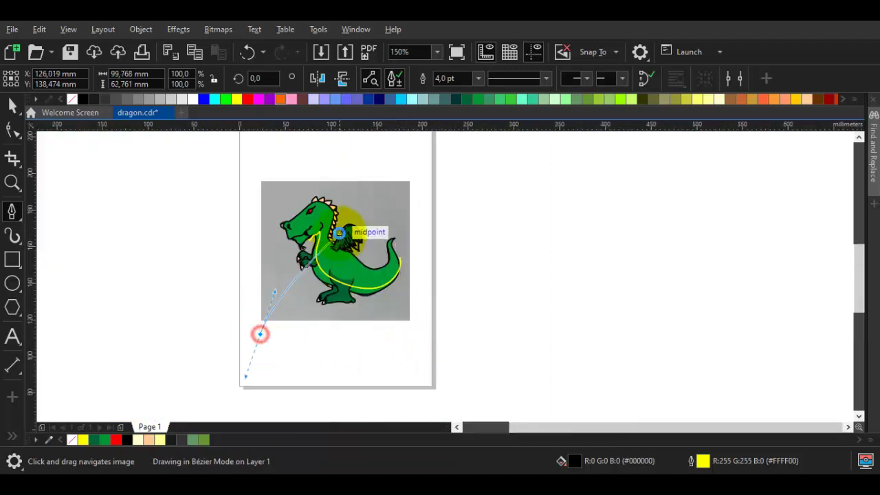
pyautogui.scroll(1, 341, 232)
pyautogui.scroll(4, 289, 249)
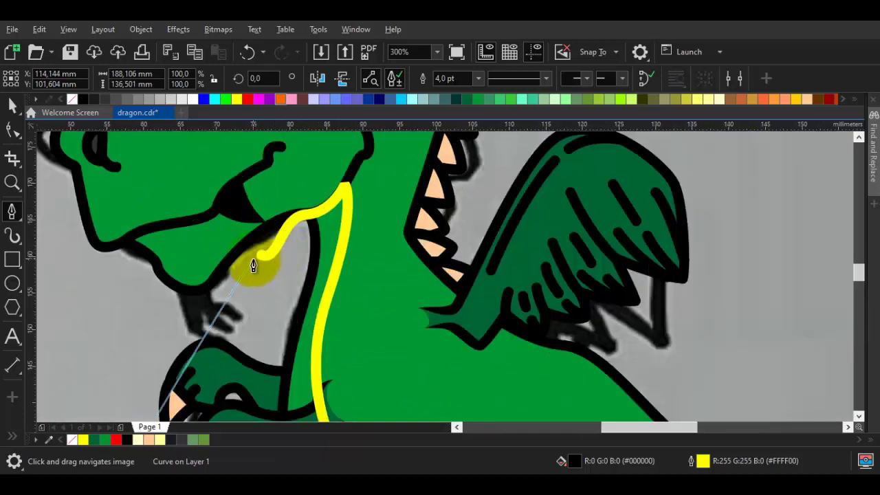
pyautogui.click(262, 254)
pyautogui.scroll(-2, 272, 268)
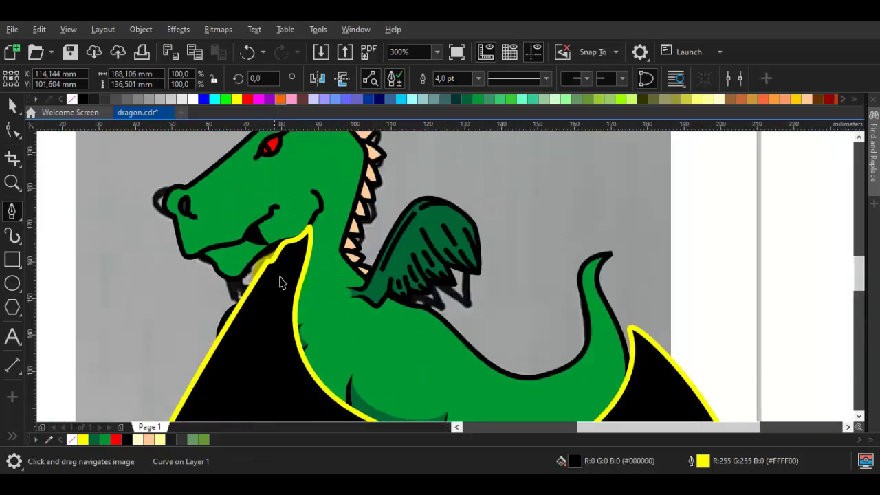
# Intersect the large yellow-outlined shape with the dragon's green body to get the neck and belly strip
pyautogui.press('space')
pyautogui.doubleClick(359, 338)
pyautogui.press('space')
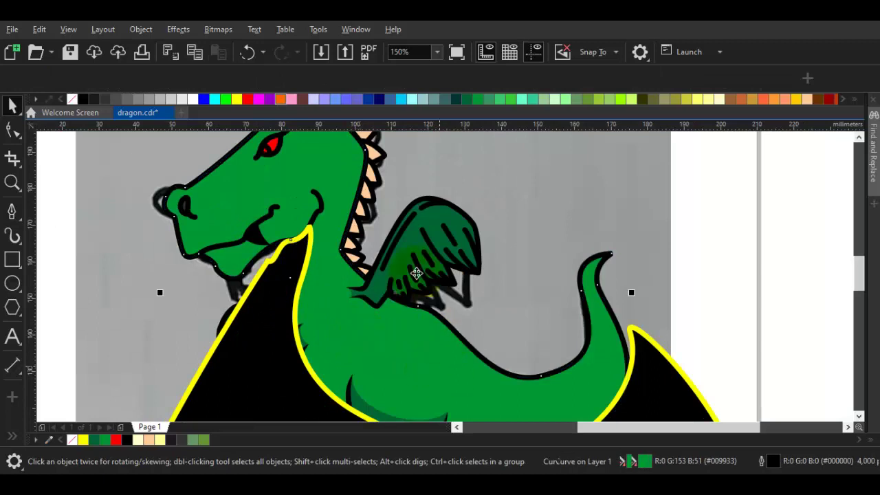
pyautogui.moveTo(439, 399); pyautogui.dragTo(412, 295)
pyautogui.doubleClick(228, 336)
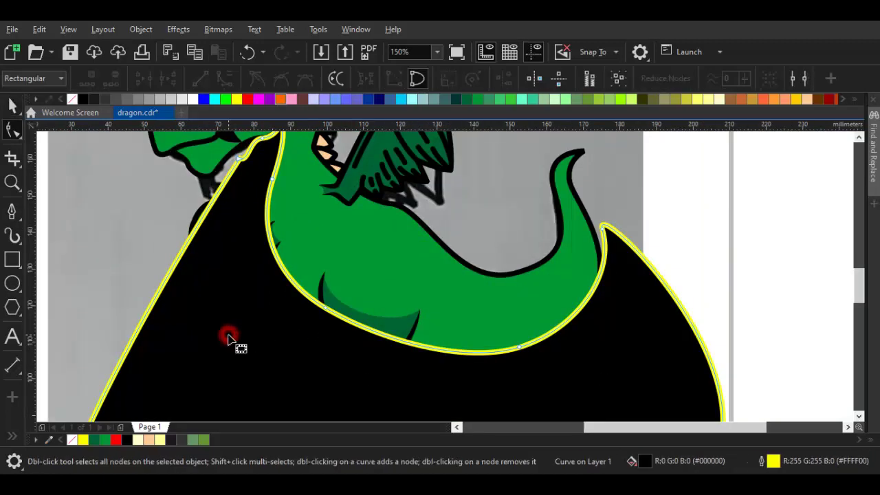
pyautogui.press('space')
pyautogui.click(414, 259)
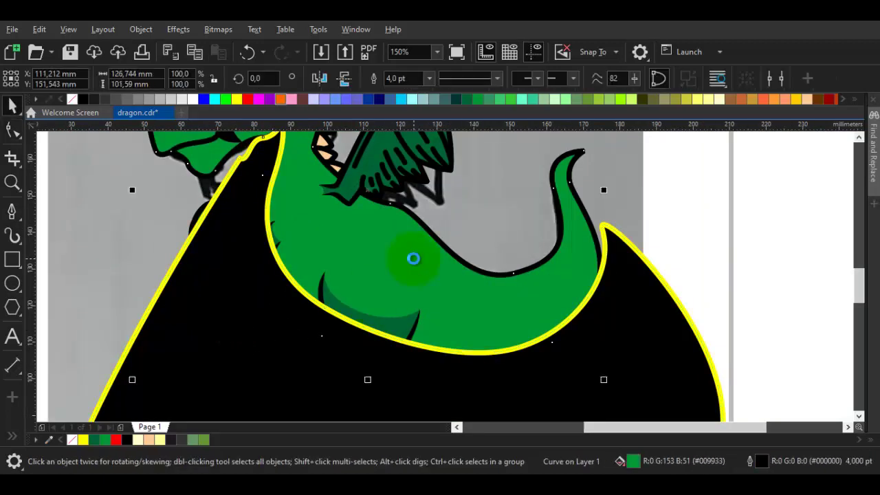
pyautogui.click(639, 334)
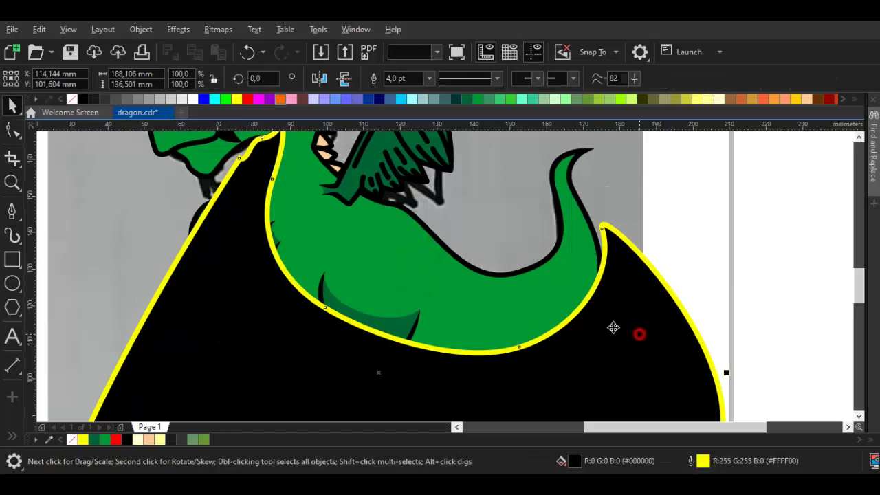
pyautogui.keyDown('shift'); pyautogui.click(546, 303); pyautogui.keyUp('shift')
pyautogui.click(453, 77)
# Delete the large yellow-outlined black shape around the dragon
pyautogui.click(637, 323)
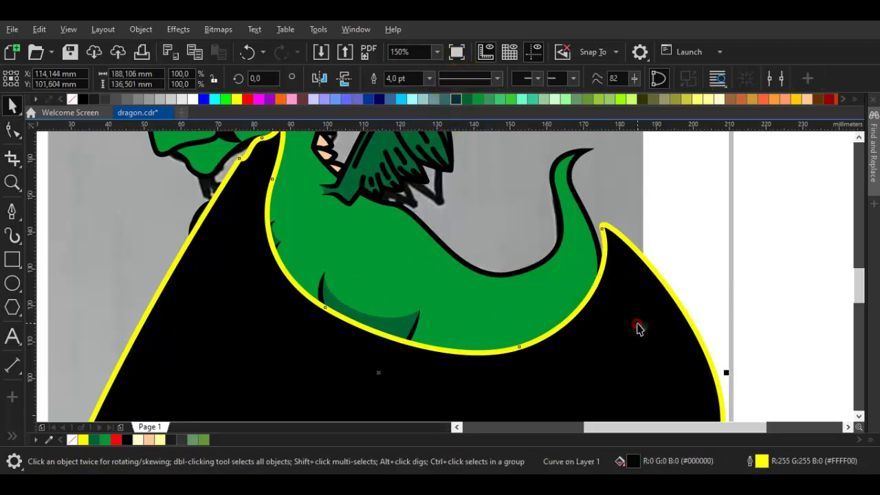
pyautogui.rightClick(638, 329)
pyautogui.click(660, 98)
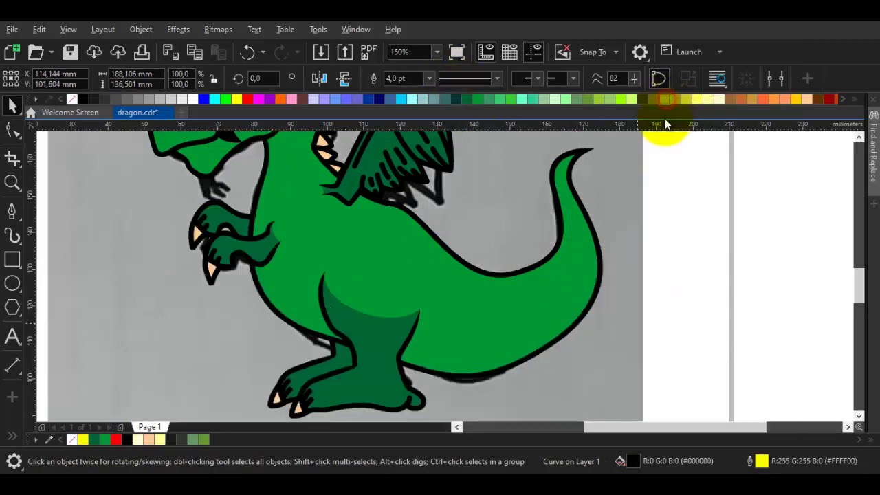
# Set the outline of the neck and belly strip to 4.0 pt
pyautogui.click(267, 292)
pyautogui.press('F10')
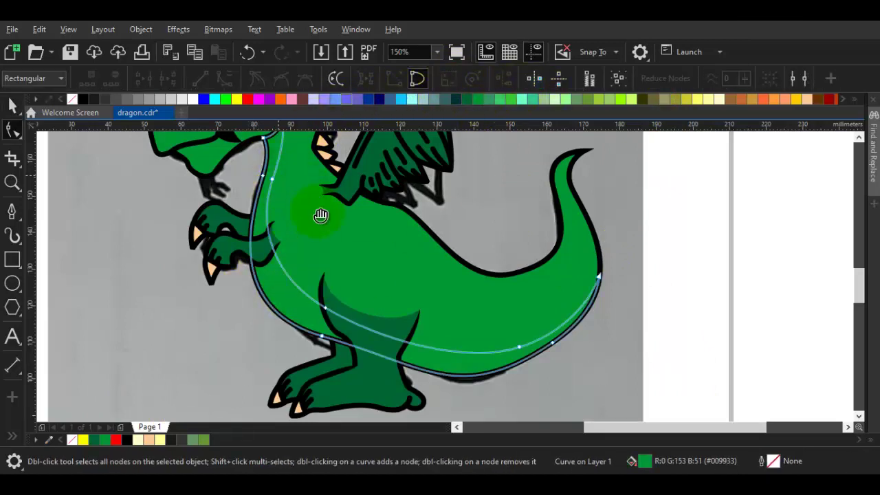
pyautogui.moveTo(320, 216); pyautogui.dragTo(338, 282)
pyautogui.moveTo(316, 235); pyautogui.dragTo(341, 323)
pyautogui.scroll(1, 324, 289)
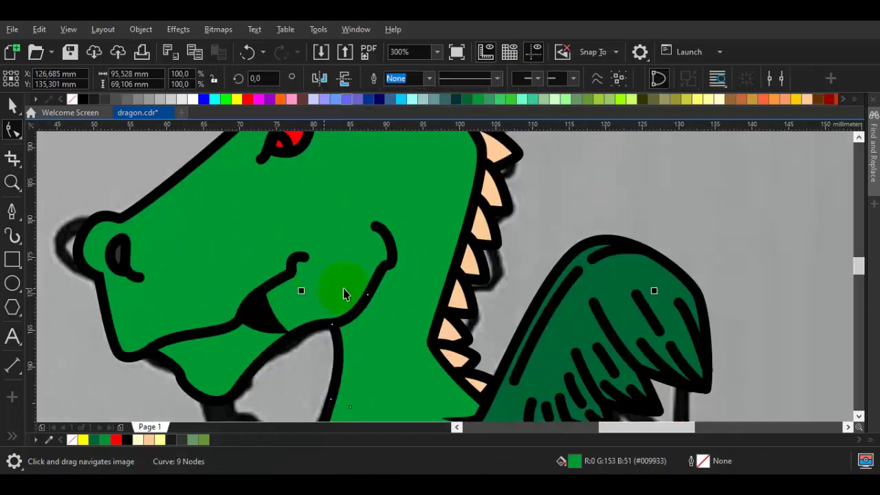
pyautogui.press('space')
pyautogui.click(429, 78)
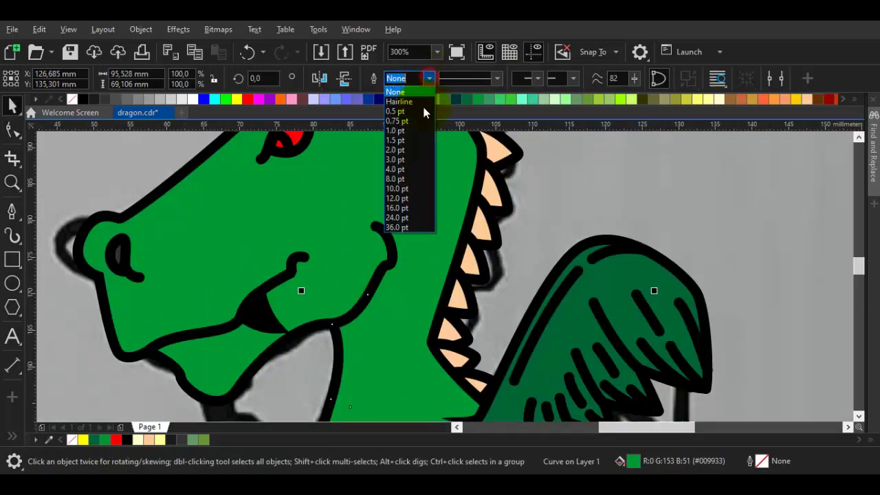
pyautogui.click(403, 169)
# Fill the neck and belly strip with olive (R153 G153 B102) and deselect it
pyautogui.scroll(-2, 408, 187)
pyautogui.moveTo(388, 332); pyautogui.dragTo(402, 210)
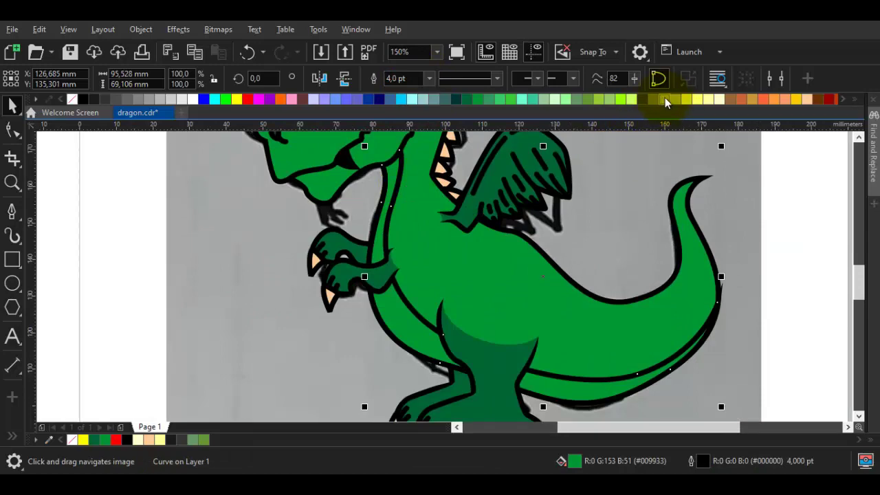
pyautogui.moveTo(663, 100); pyautogui.dragTo(487, 335)
pyautogui.scroll(-4, 447, 333)
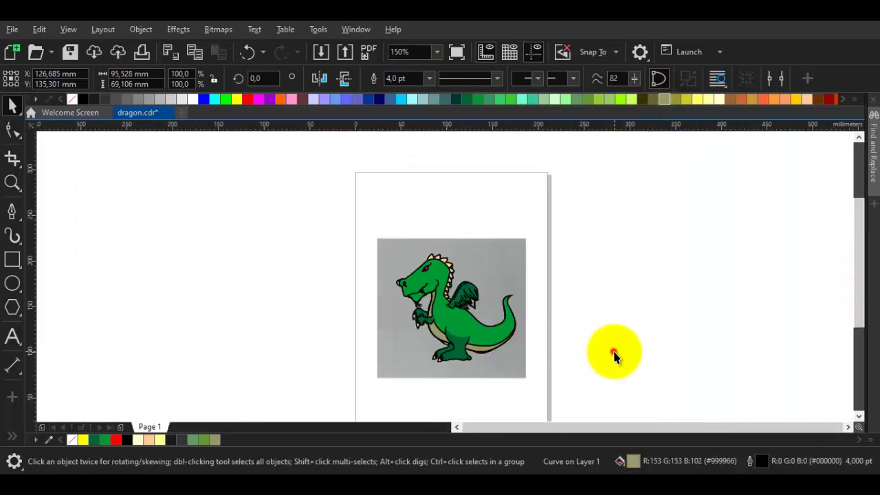
pyautogui.click(613, 352)
# Start a 4 pt yellow Pen zigzag across the top of the neck strip, about 19 by 11 mm
pyautogui.scroll(5, 387, 240)
pyautogui.scroll(1, 388, 236)
pyautogui.press('space')
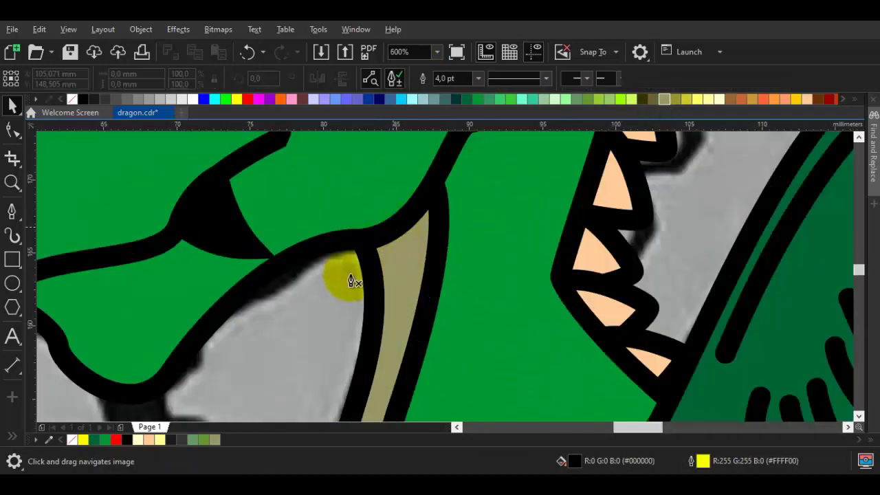
pyautogui.moveTo(320, 284); pyautogui.dragTo(426, 270)
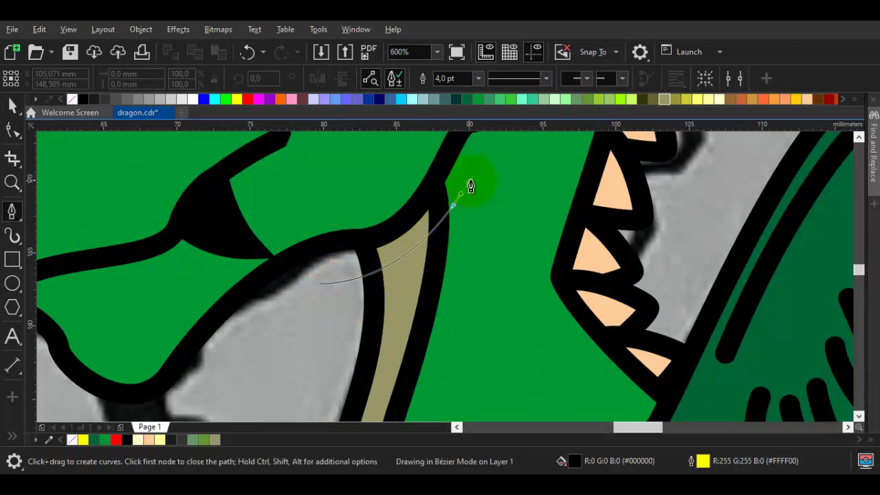
pyautogui.moveTo(471, 183); pyautogui.dragTo(471, 182)
pyautogui.moveTo(388, 306)
pyautogui.mouseDown()
pyautogui.moveTo(446, 270)
pyautogui.moveTo(281, 303)
pyautogui.moveTo(387, 328)
pyautogui.moveTo(456, 329)
pyautogui.mouseUp()
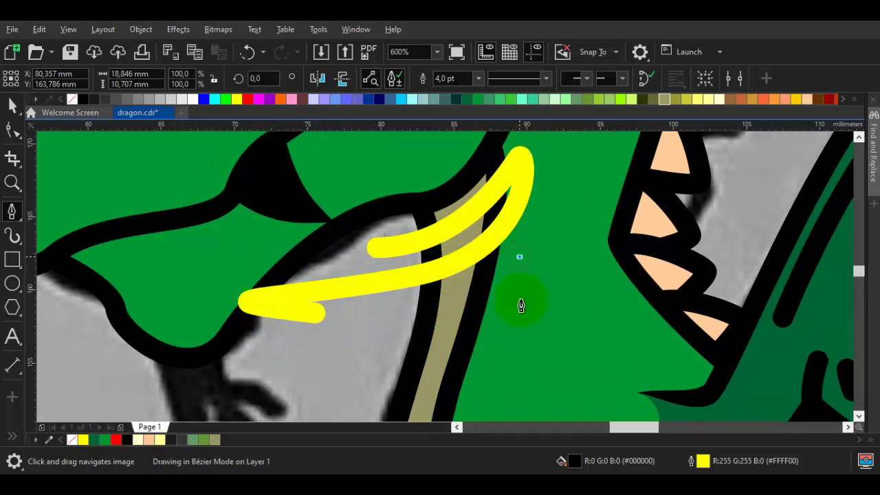
pyautogui.click(519, 256)
# Redo the zigzag's last turn and continue it down across the neck, about 19 by 18 mm overall
pyautogui.moveTo(516, 319); pyautogui.dragTo(494, 260)
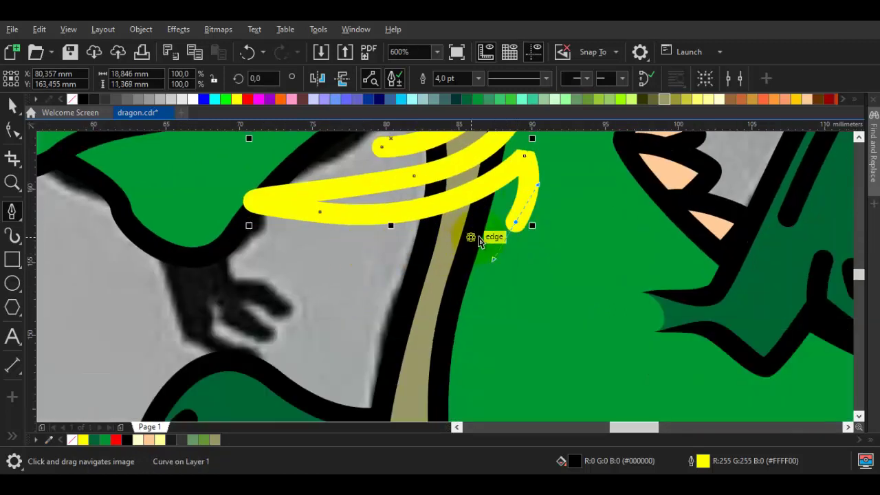
pyautogui.hotkey('ctrl', 'z')
pyautogui.moveTo(382, 251); pyautogui.dragTo(241, 258)
pyautogui.moveTo(353, 279); pyautogui.dragTo(479, 297)
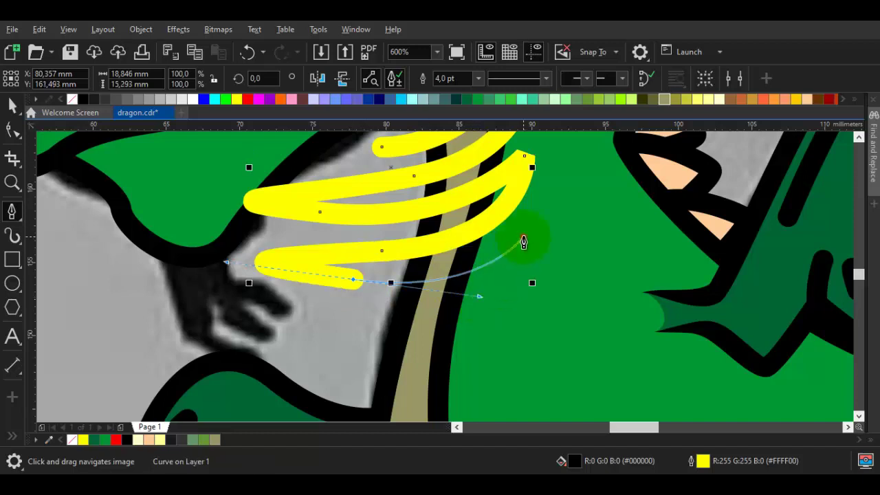
pyautogui.moveTo(492, 325); pyautogui.dragTo(472, 274)
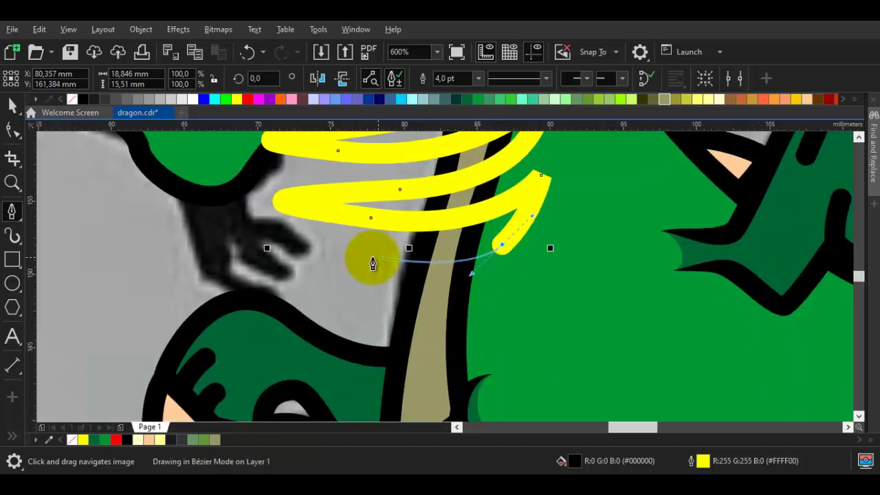
pyautogui.moveTo(349, 255); pyautogui.dragTo(349, 255)
pyautogui.moveTo(342, 295); pyautogui.dragTo(405, 326)
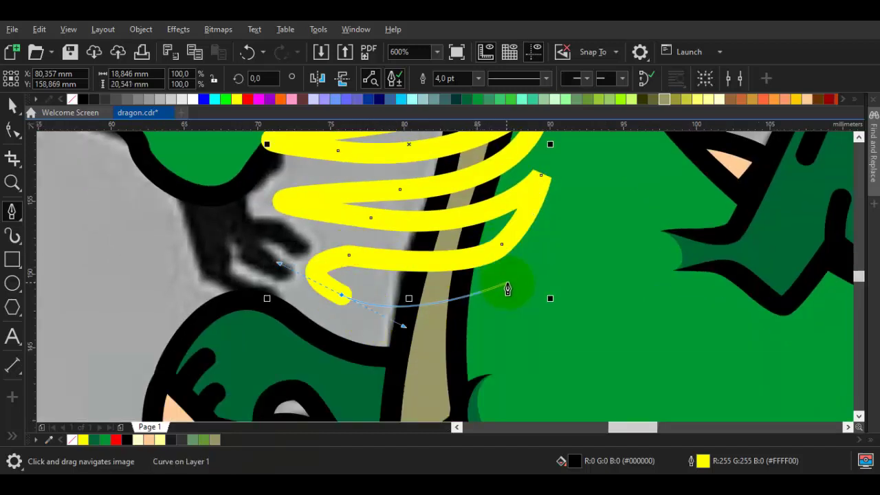
pyautogui.hotkey('ctrl', 'z')
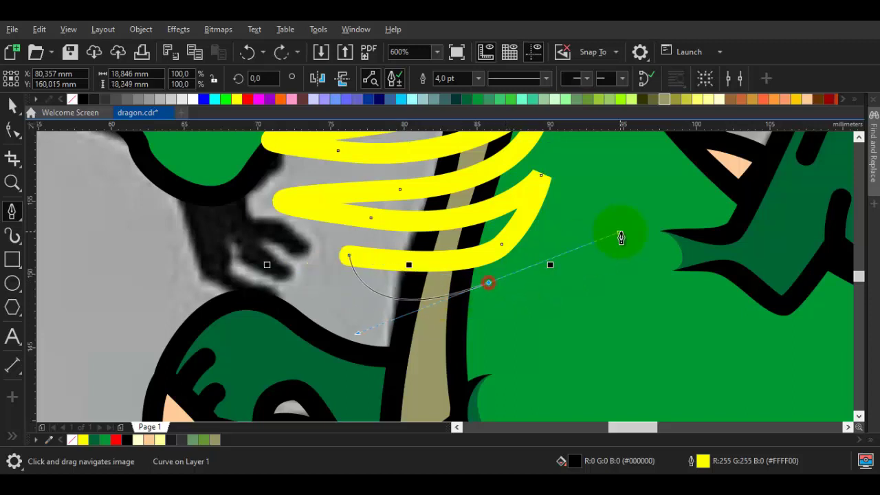
pyautogui.moveTo(621, 233); pyautogui.dragTo(621, 232)
pyautogui.click(623, 232)
pyautogui.hotkey('ctrl', 'z')
pyautogui.hotkey('ctrl', 'z')
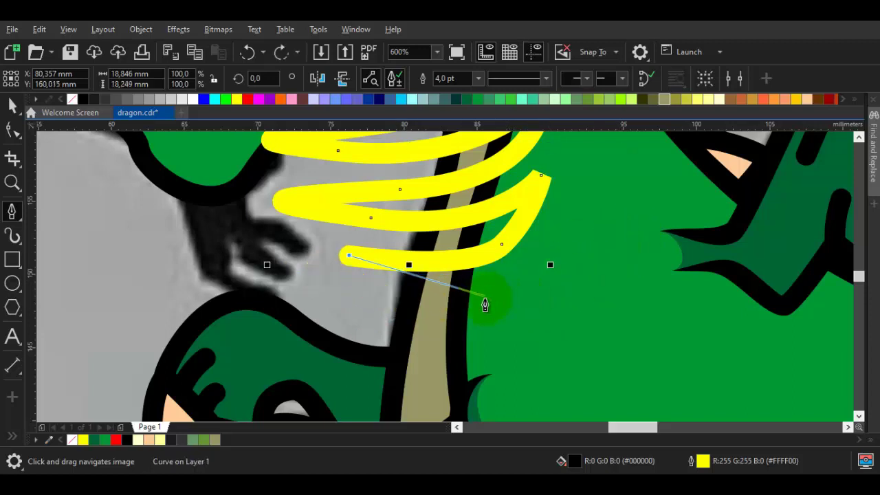
# Continue the Pen zigzag down the neck strip and over the upper arm, about 22 by 29 mm overall
pyautogui.moveTo(496, 302); pyautogui.dragTo(666, 266)
pyautogui.moveTo(497, 337)
pyautogui.mouseDown()
pyautogui.moveTo(563, 286)
pyautogui.moveTo(482, 334)
pyautogui.mouseUp()
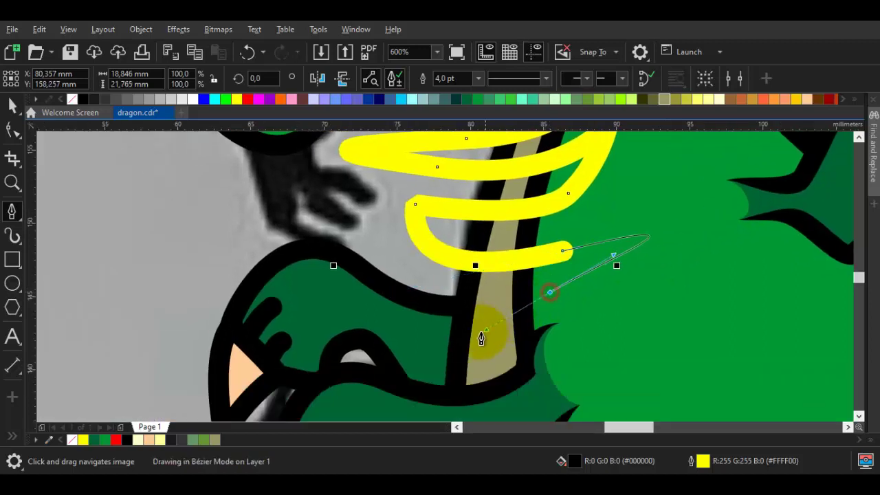
pyautogui.click(375, 300)
pyautogui.moveTo(424, 365); pyautogui.dragTo(399, 296)
pyautogui.moveTo(501, 323); pyautogui.dragTo(507, 312)
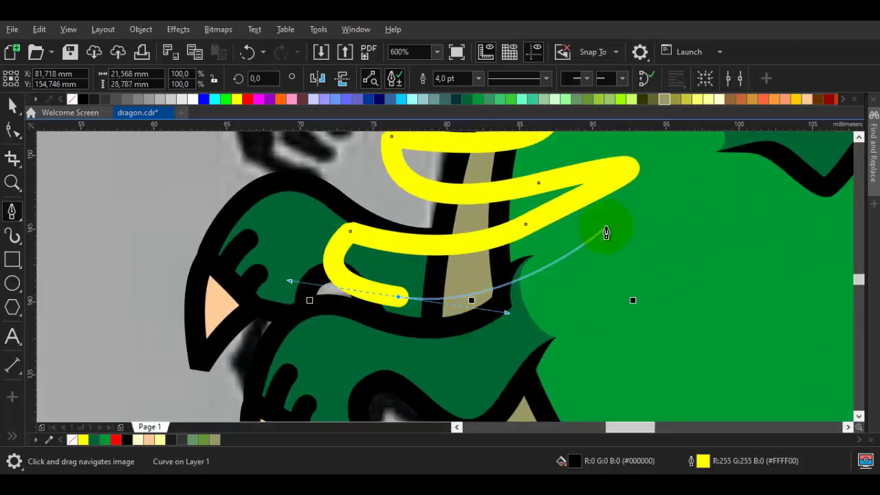
# Extend the zigzag over the lower arm and across the chest, redoing one turn, about 24 by 50 mm overall
pyautogui.click(608, 223)
pyautogui.scroll(-1, 605, 245)
pyautogui.moveTo(611, 268); pyautogui.dragTo(549, 361)
pyautogui.click(495, 324)
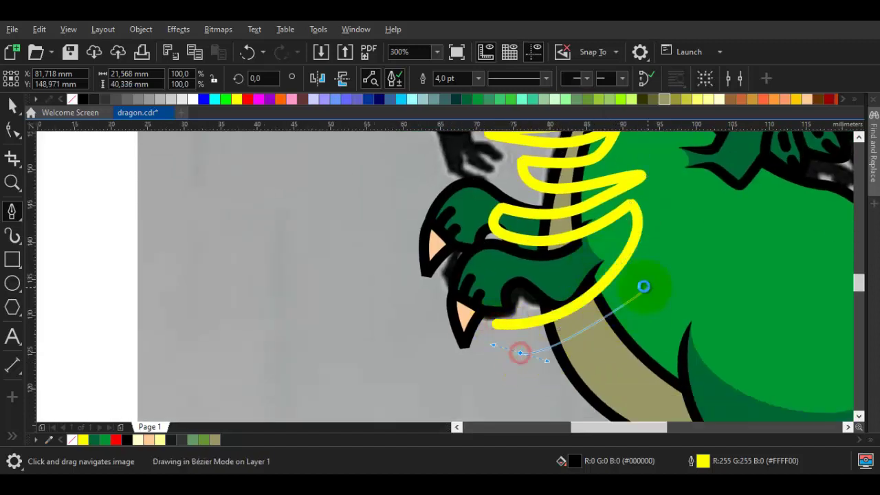
pyautogui.moveTo(644, 315); pyautogui.dragTo(599, 278)
pyautogui.hotkey('ctrl', 'z')
pyautogui.moveTo(624, 241); pyautogui.dragTo(600, 286)
pyautogui.click(525, 300)
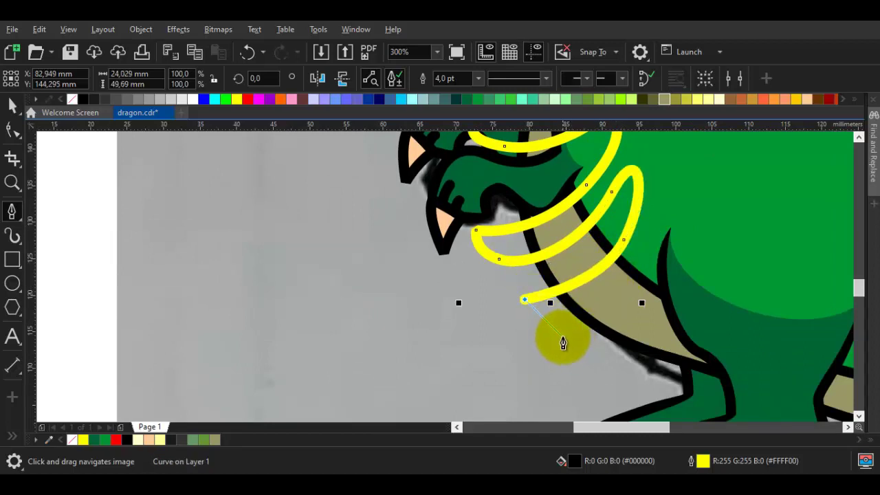
# Add the zigzag's next turns across the belly in front of the thigh, about 31 by 63 mm overall
pyautogui.moveTo(564, 335); pyautogui.dragTo(617, 330)
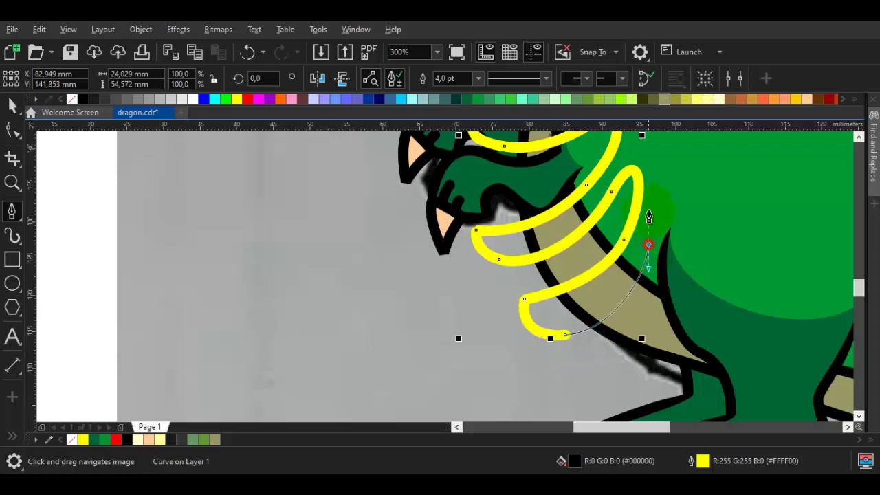
pyautogui.moveTo(688, 258); pyautogui.dragTo(661, 191)
pyautogui.moveTo(662, 209); pyautogui.dragTo(654, 280)
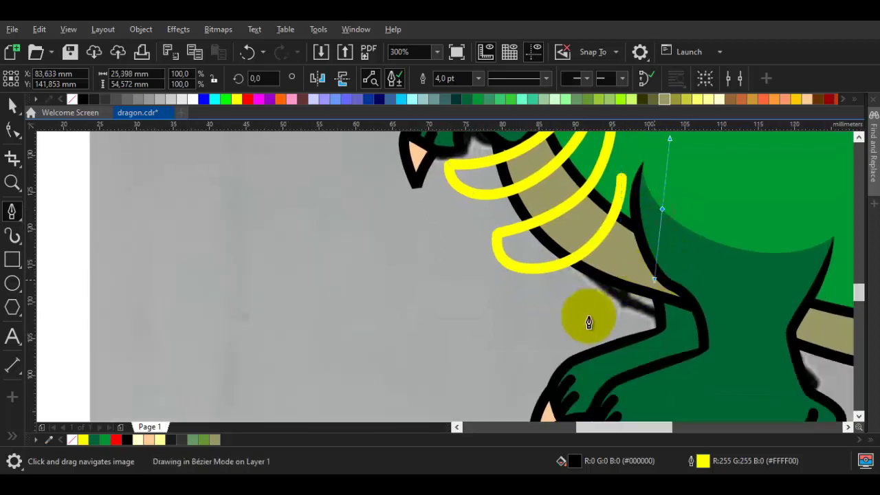
pyautogui.moveTo(574, 318); pyautogui.dragTo(627, 330)
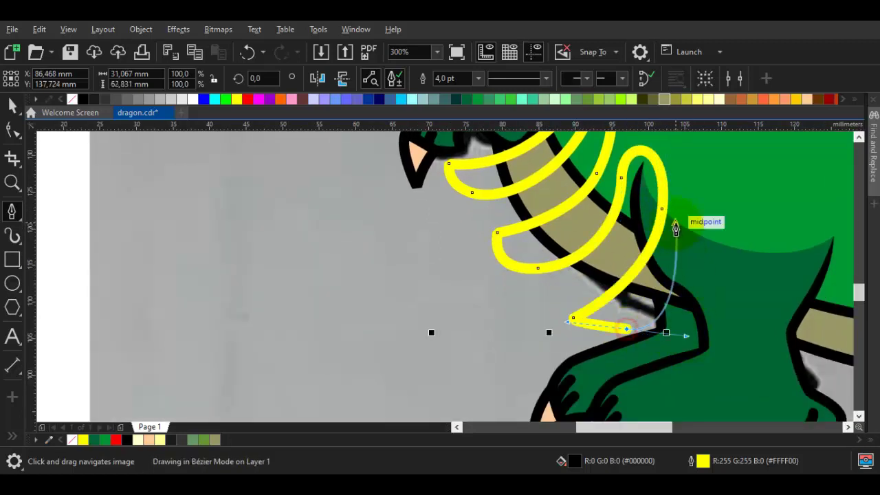
# Carry the zigzag over the thigh and across the belly strip behind the leg, about 62 by 75 mm overall
pyautogui.moveTo(783, 276); pyautogui.dragTo(546, 185)
pyautogui.moveTo(587, 163); pyautogui.dragTo(598, 216)
pyautogui.click(533, 301)
pyautogui.moveTo(556, 315); pyautogui.dragTo(583, 306)
pyautogui.moveTo(617, 200); pyautogui.dragTo(576, 166)
pyautogui.moveTo(607, 237); pyautogui.dragTo(616, 278)
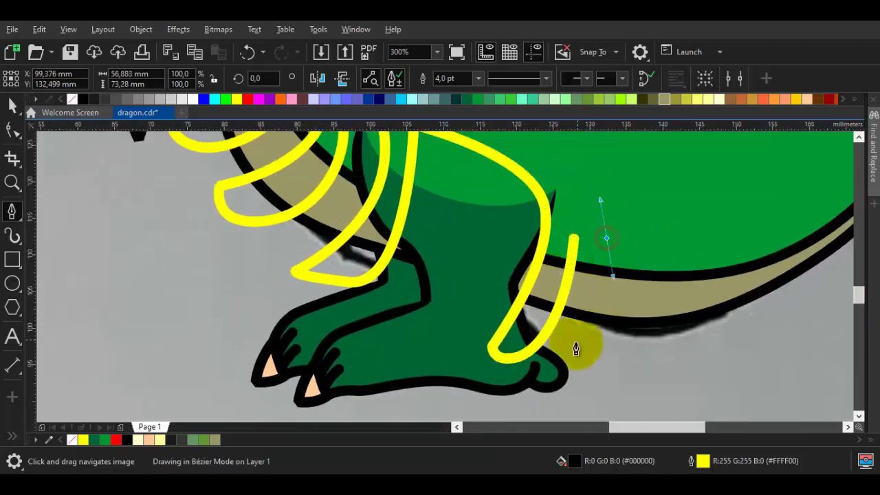
pyautogui.moveTo(572, 347); pyautogui.dragTo(553, 387)
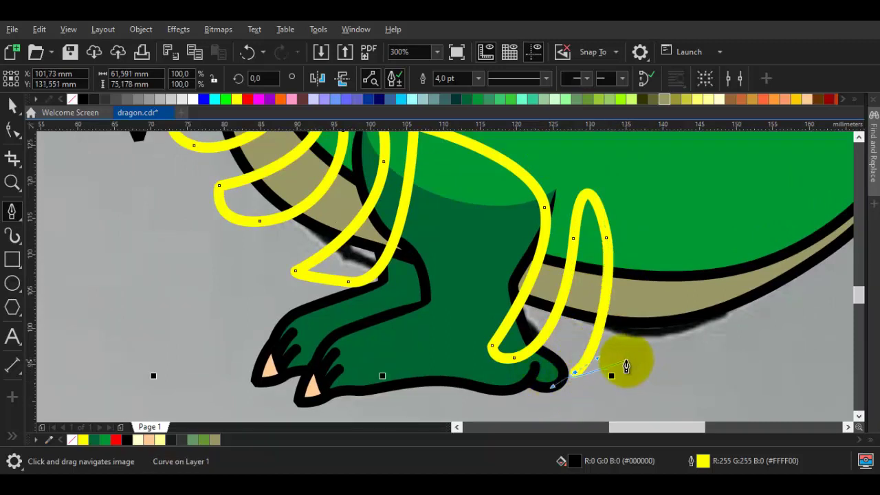
# Continue the zigzag turns along the belly strip towards the tail, about 87 by 78 mm overall
pyautogui.moveTo(626, 359); pyautogui.dragTo(643, 234)
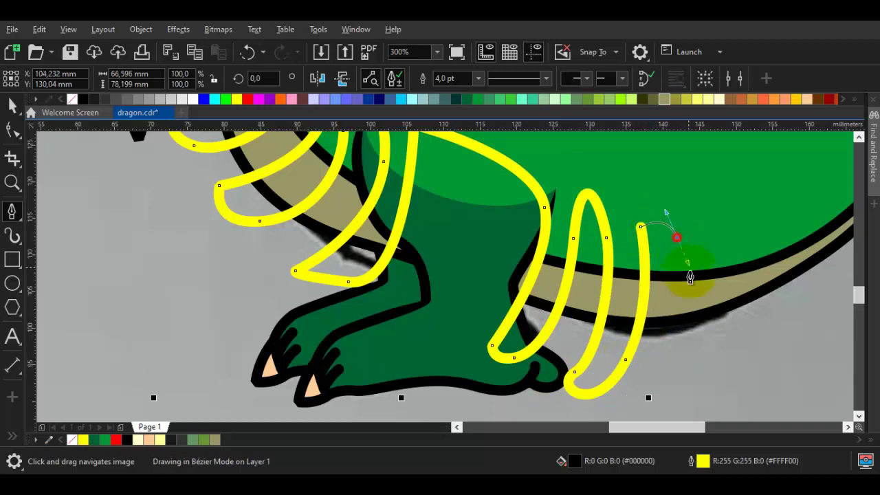
pyautogui.moveTo(691, 277); pyautogui.dragTo(691, 280)
pyautogui.moveTo(668, 364); pyautogui.dragTo(705, 355)
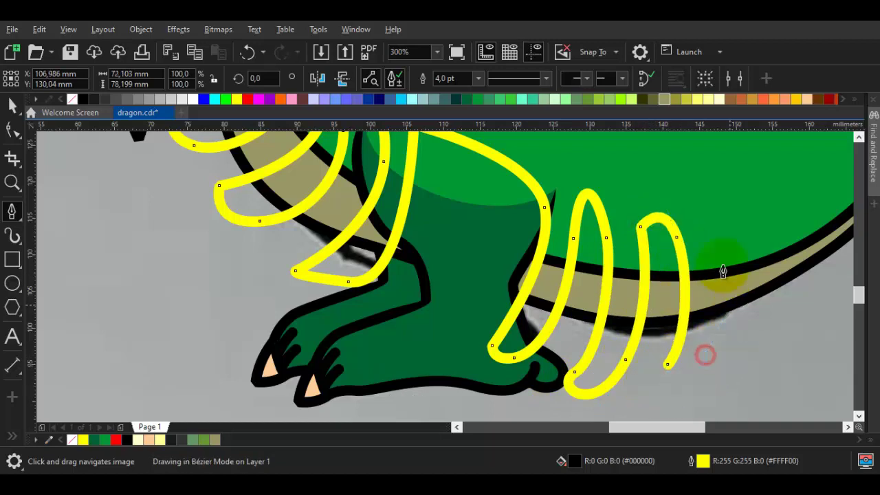
pyautogui.moveTo(703, 193); pyautogui.dragTo(702, 195)
pyautogui.hscroll(3, 603, 236)
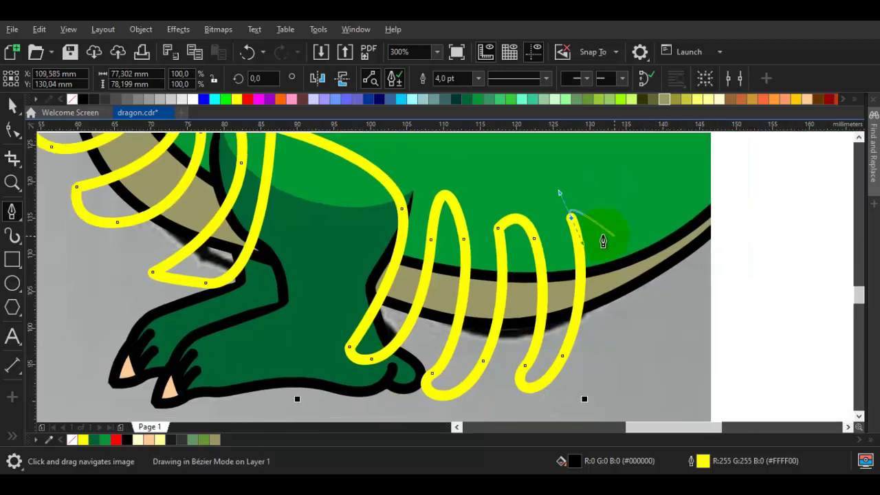
pyautogui.moveTo(600, 228); pyautogui.dragTo(608, 256)
pyautogui.moveTo(593, 339); pyautogui.dragTo(579, 370)
pyautogui.moveTo(637, 320); pyautogui.dragTo(655, 274)
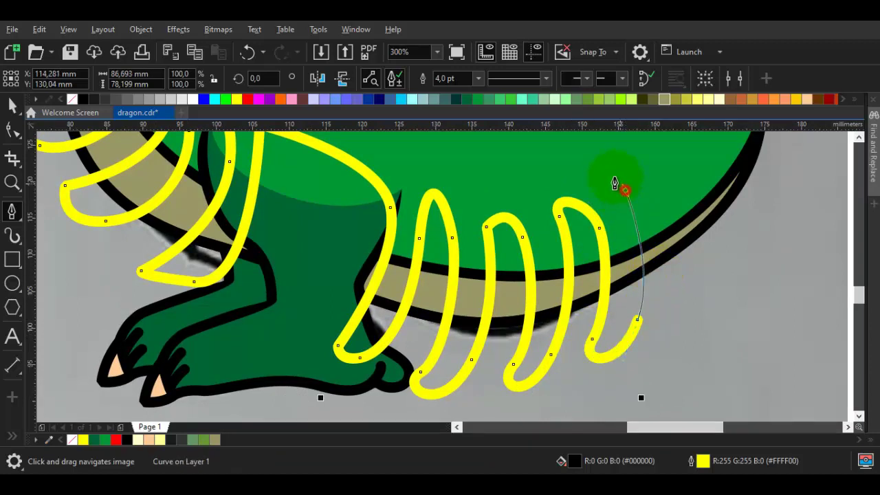
# Extend the zigzag across the tapering end of the belly strip at the tail, about 101 by 78 mm overall
pyautogui.moveTo(658, 180); pyautogui.dragTo(659, 181)
pyautogui.moveTo(690, 289); pyautogui.dragTo(687, 344)
pyautogui.moveTo(716, 288); pyautogui.dragTo(691, 172)
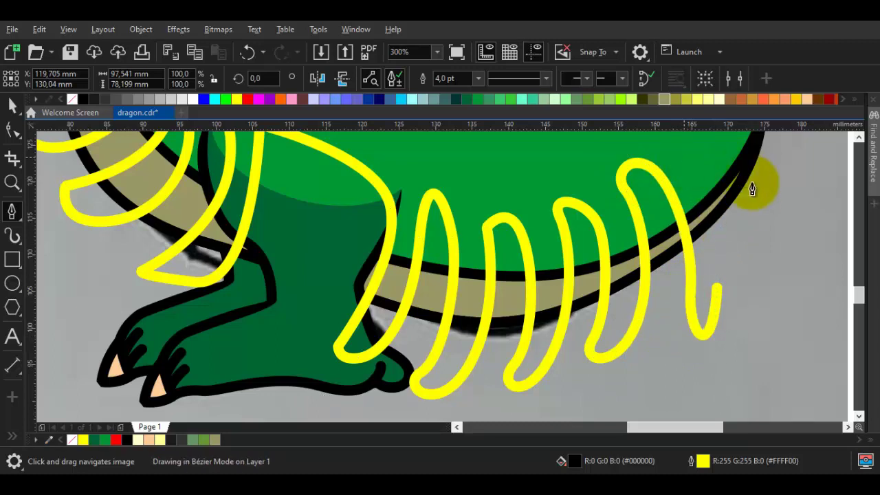
pyautogui.moveTo(745, 211); pyautogui.dragTo(760, 295)
pyautogui.scroll(-2, 717, 291)
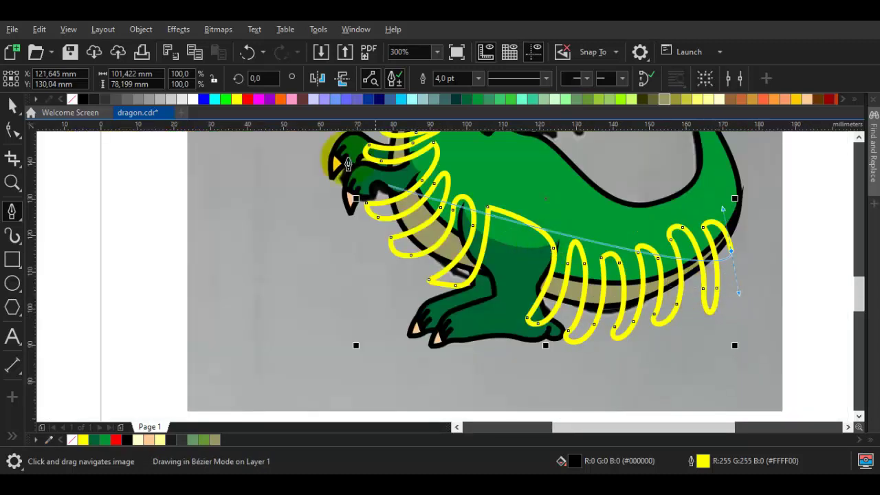
# Set the zigzag line's outline colour to black
pyautogui.rightClick(83, 98)
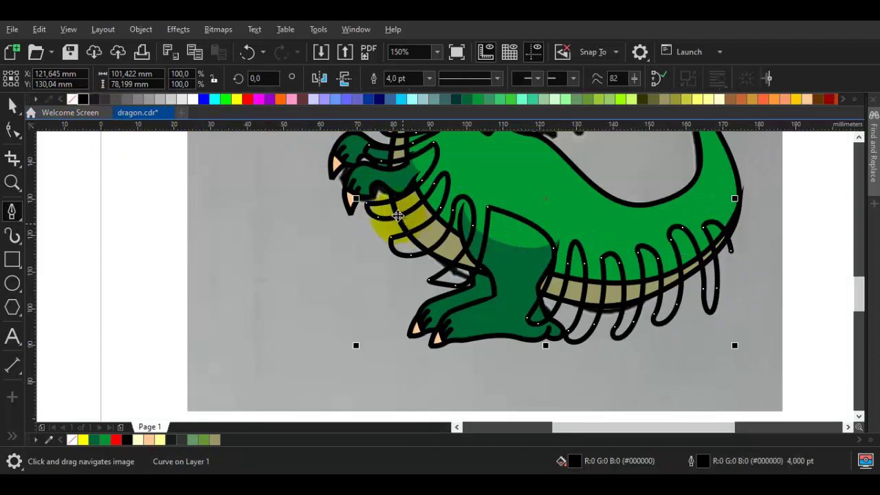
pyautogui.press('space')
pyautogui.scroll(4, 398, 216)
pyautogui.rightClick(435, 210)
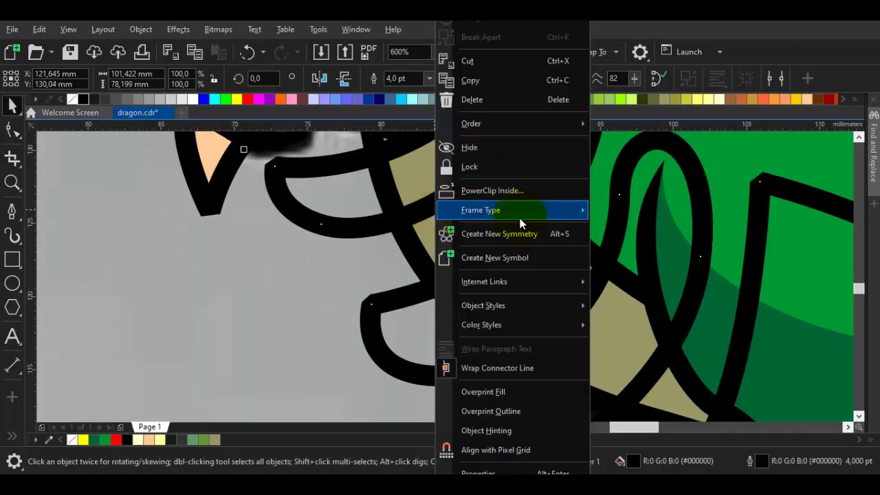
pyautogui.click(500, 187)
pyautogui.click(399, 176)
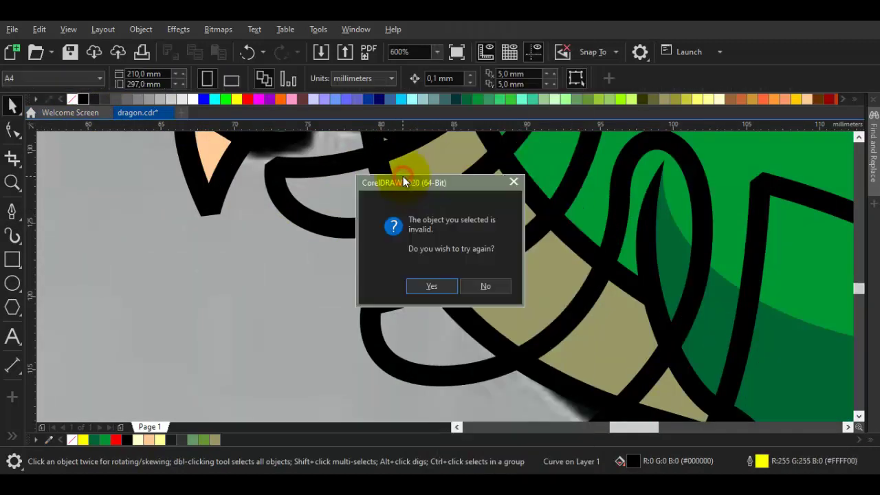
pyautogui.click(488, 286)
# PowerClip the black zigzag inside the olive neck and belly strip so it forms the stripes
pyautogui.rightClick(444, 283)
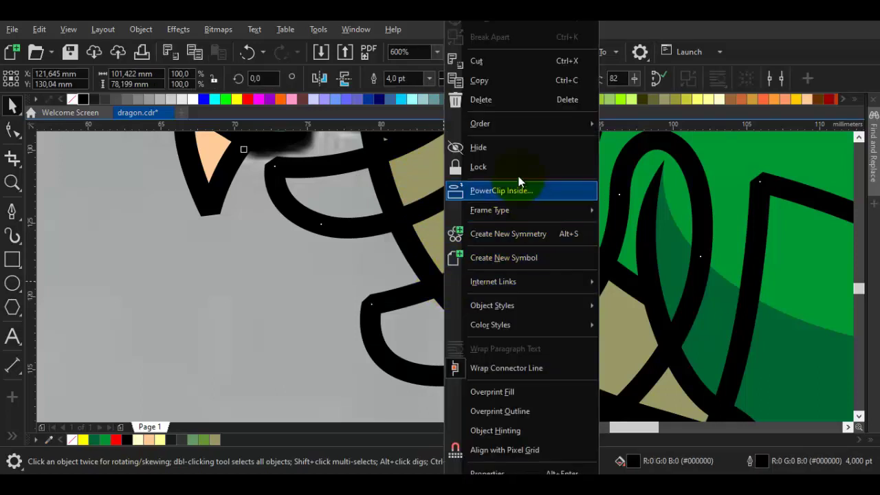
pyautogui.click(510, 192)
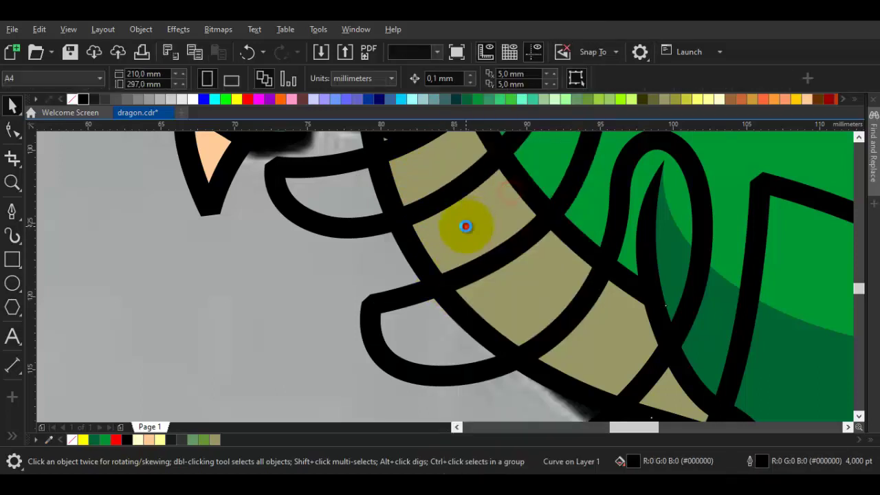
pyautogui.click(466, 226)
pyautogui.scroll(-5, 464, 250)
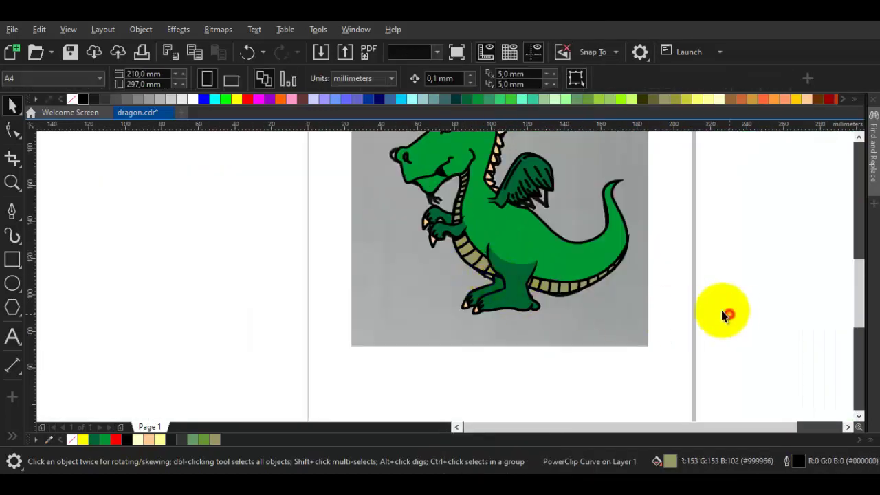
pyautogui.click(722, 315)
pyautogui.moveTo(593, 192); pyautogui.dragTo(530, 297)
pyautogui.scroll(-1, 573, 320)
pyautogui.scroll(1, 538, 307)
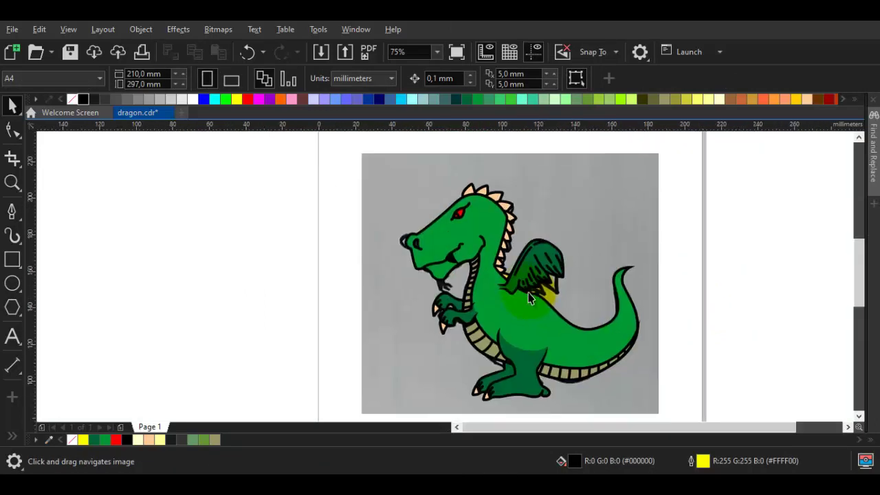
pyautogui.scroll(2, 430, 246)
pyautogui.scroll(2, 440, 297)
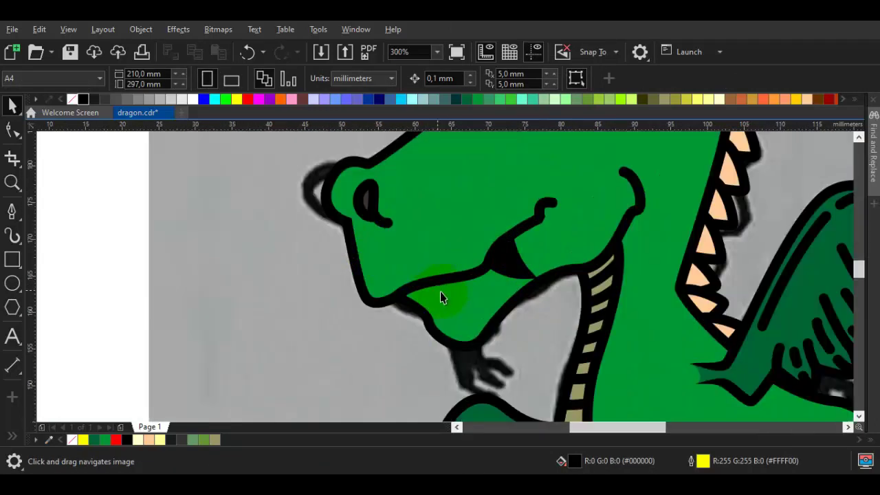
pyautogui.press('space')
pyautogui.press('space')
pyautogui.press('space')
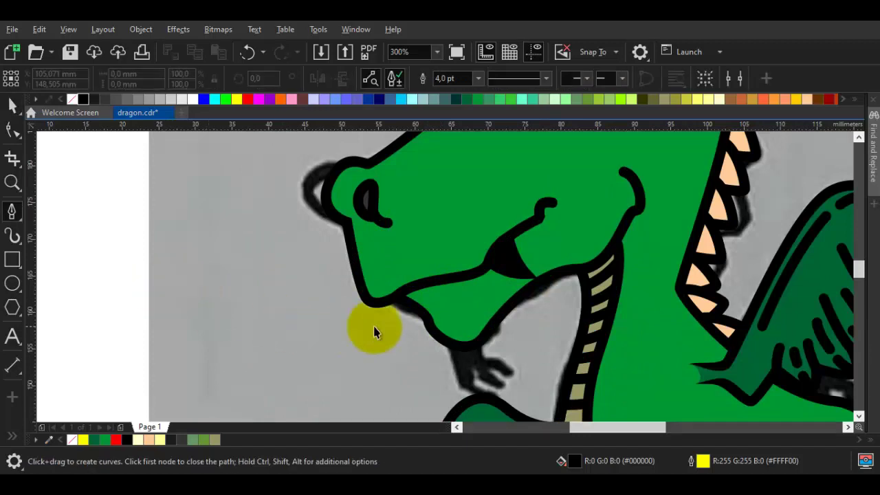
pyautogui.doubleClick(462, 276)
pyautogui.press('space')
pyautogui.press('Escape')
pyautogui.scroll(-1, 379, 278)
pyautogui.press('space')
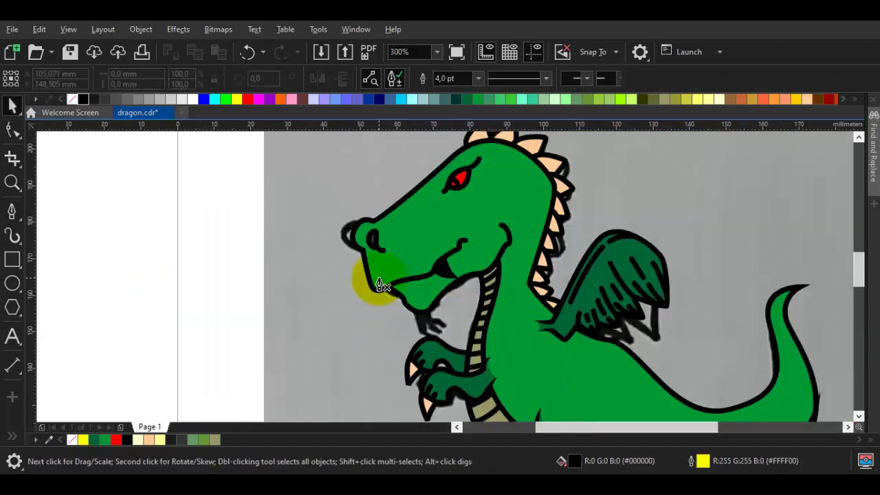
pyautogui.press('space')
pyautogui.press('space')
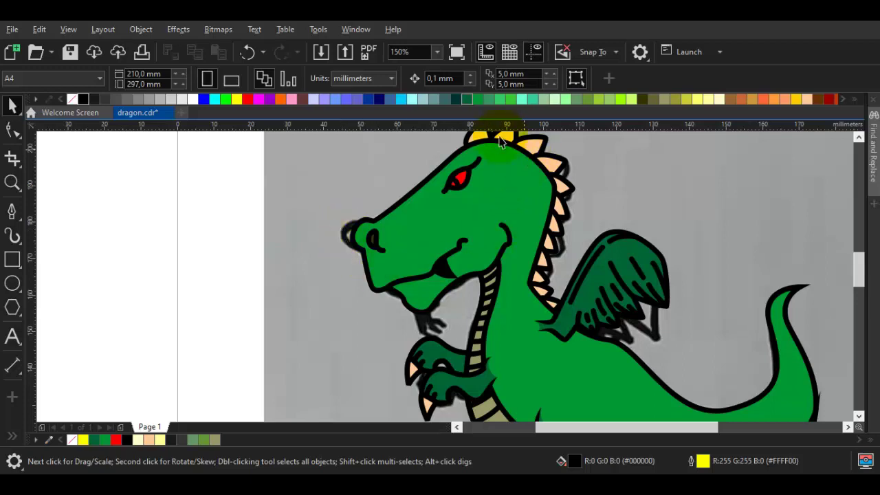
# Set the Pen tool's outline width to Hairline
pyautogui.press('space')
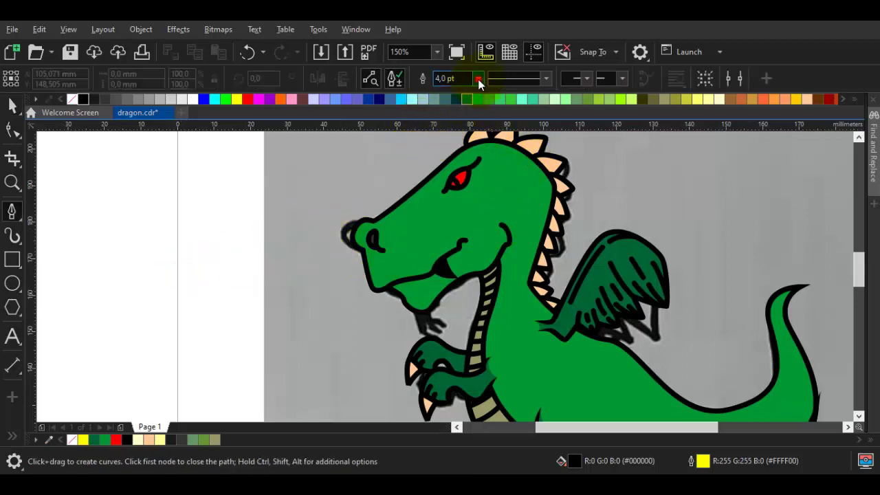
pyautogui.click(479, 79)
pyautogui.click(461, 102)
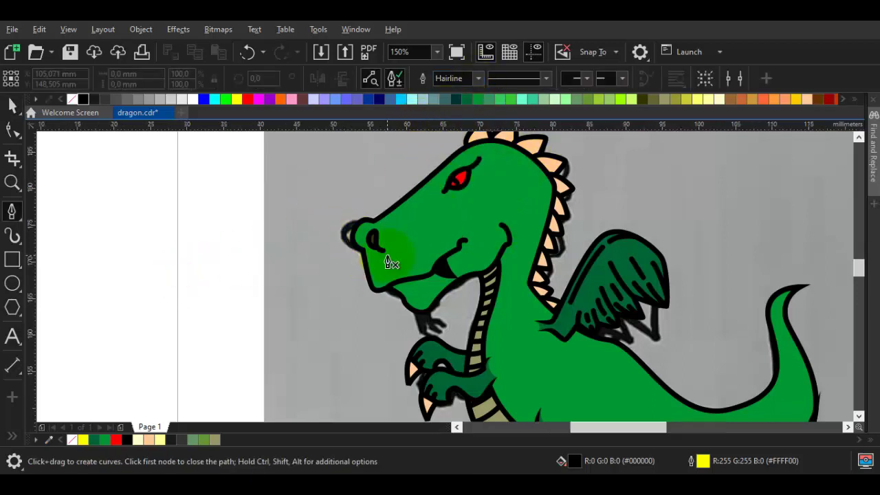
# Fill the small black triangle in the dragon's mouth with the back spikes' peach colour, #FFCC99, as a tooth
pyautogui.scroll(2, 390, 257)
pyautogui.moveTo(390, 260); pyautogui.dragTo(391, 303)
pyautogui.scroll(-2, 393, 306)
pyautogui.moveTo(433, 275); pyautogui.dragTo(392, 283)
pyautogui.moveTo(441, 265); pyautogui.dragTo(423, 184)
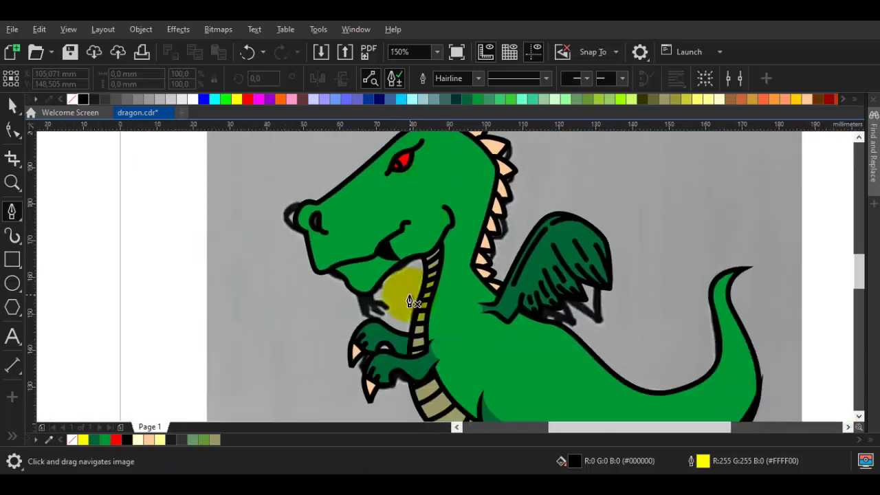
pyautogui.scroll(1, 408, 292)
pyautogui.press('space')
pyautogui.click(374, 212)
pyautogui.doubleClick(373, 212)
pyautogui.scroll(1, 372, 208)
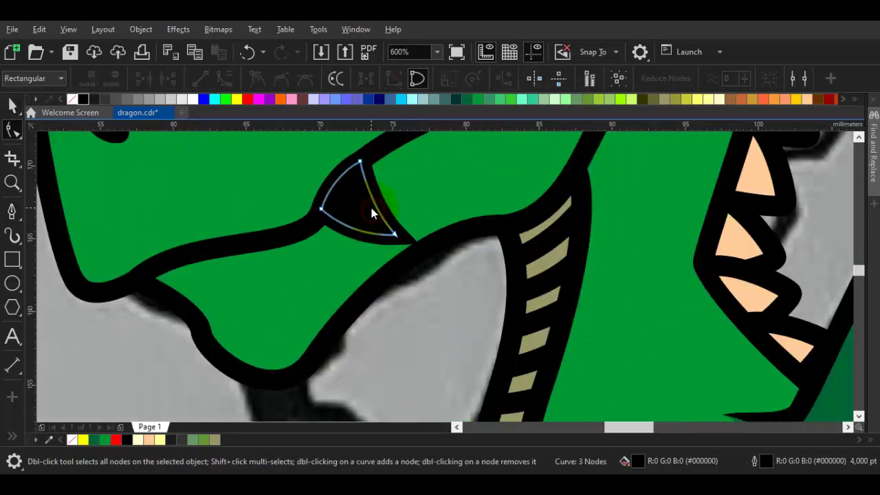
pyautogui.click(13, 105)
pyautogui.scroll(-1, 442, 261)
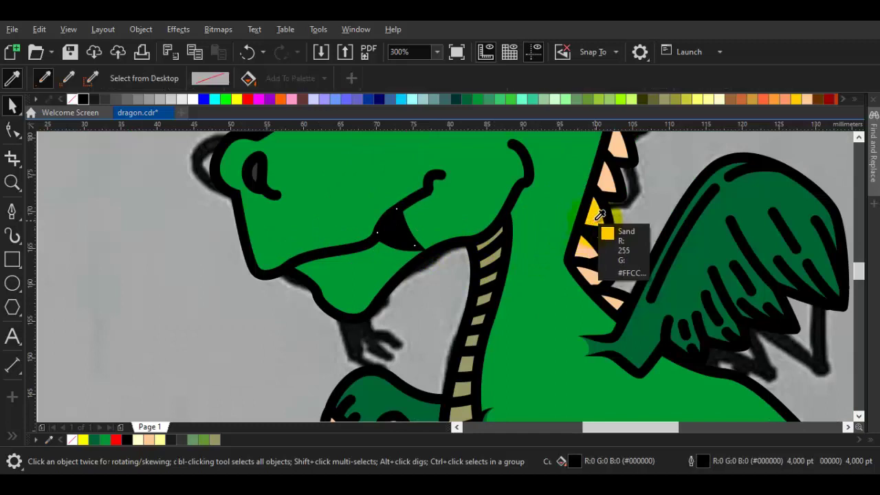
pyautogui.click(589, 213)
pyautogui.scroll(2, 399, 227)
pyautogui.click(391, 240)
pyautogui.press('space')
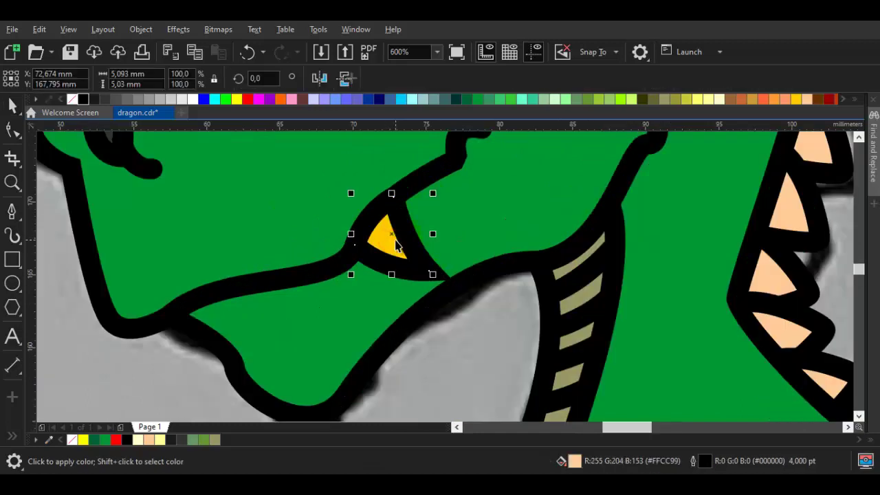
# Order the peach tooth in front of the dragon's green head shape
pyautogui.press('Escape')
pyautogui.click(391, 238)
pyautogui.rightClick(402, 236)
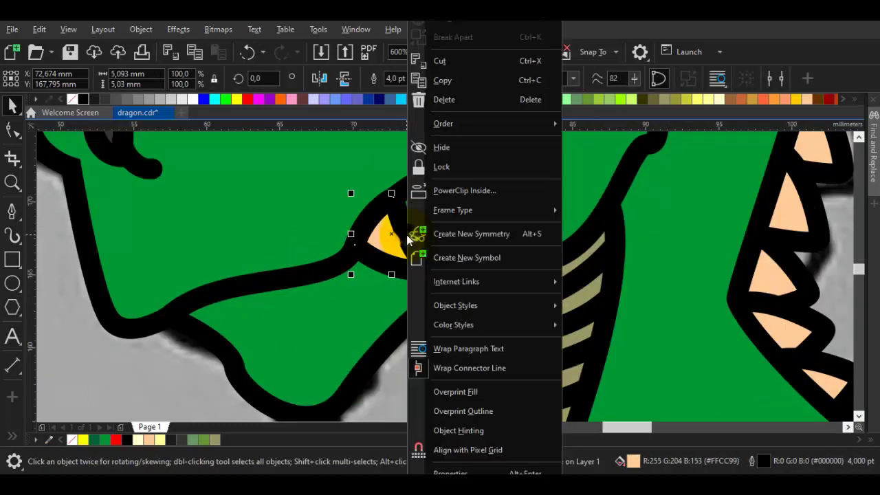
pyautogui.moveTo(496, 123)
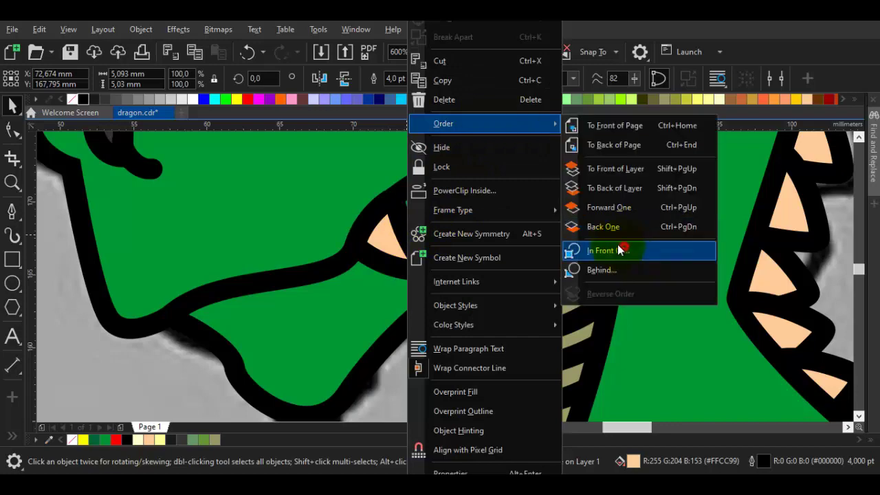
pyautogui.click(621, 248)
pyautogui.click(498, 204)
pyautogui.press('Escape')
pyautogui.scroll(-3, 387, 246)
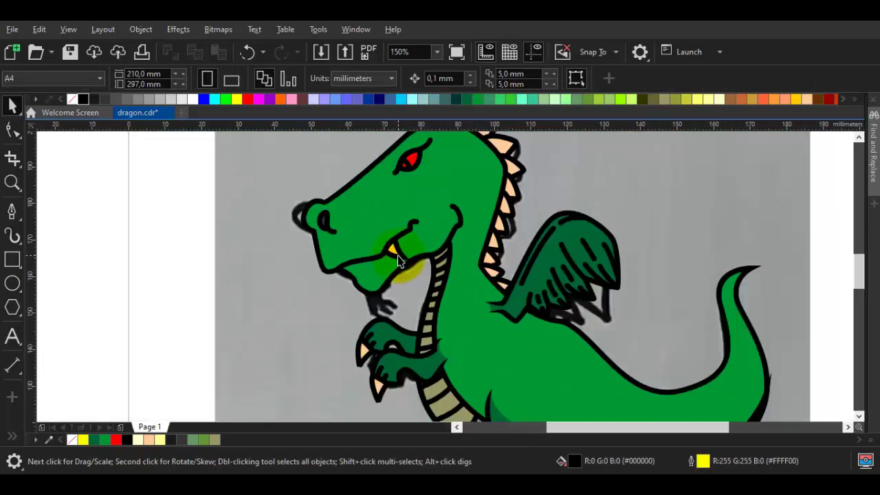
# Recolour the striped neck and belly strip with the darker olive-brown shade #847D58
pyautogui.scroll(-1, 510, 229)
pyautogui.scroll(1, 471, 253)
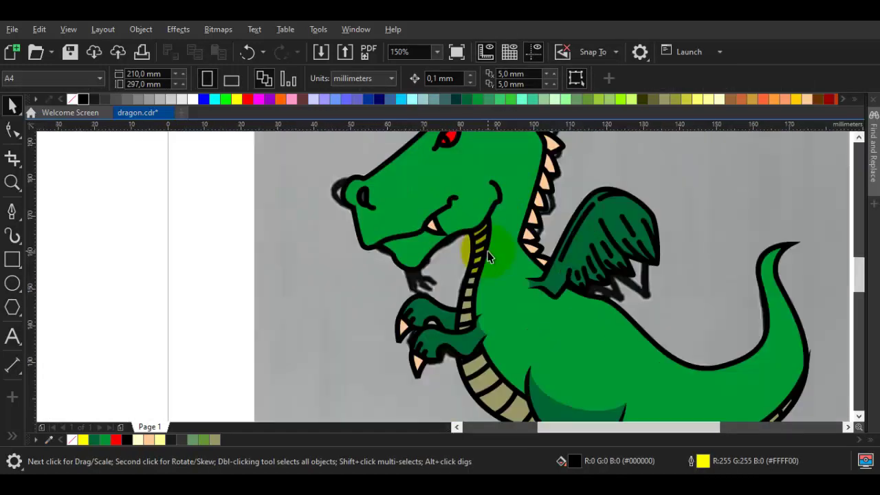
pyautogui.moveTo(496, 253); pyautogui.dragTo(432, 192)
pyautogui.moveTo(471, 232); pyautogui.dragTo(474, 275)
pyautogui.press('space')
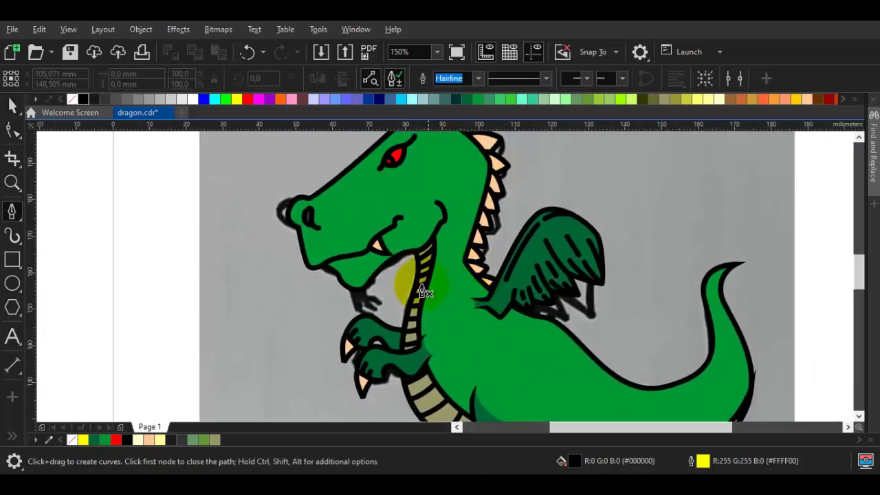
pyautogui.moveTo(457, 333); pyautogui.dragTo(464, 244)
pyautogui.scroll(-1, 459, 266)
pyautogui.scroll(2, 509, 329)
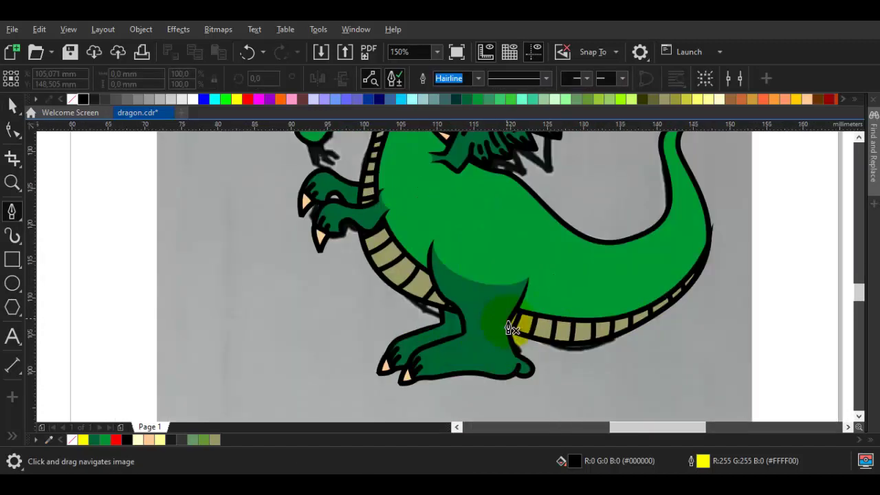
pyautogui.press('space')
pyautogui.click(334, 253)
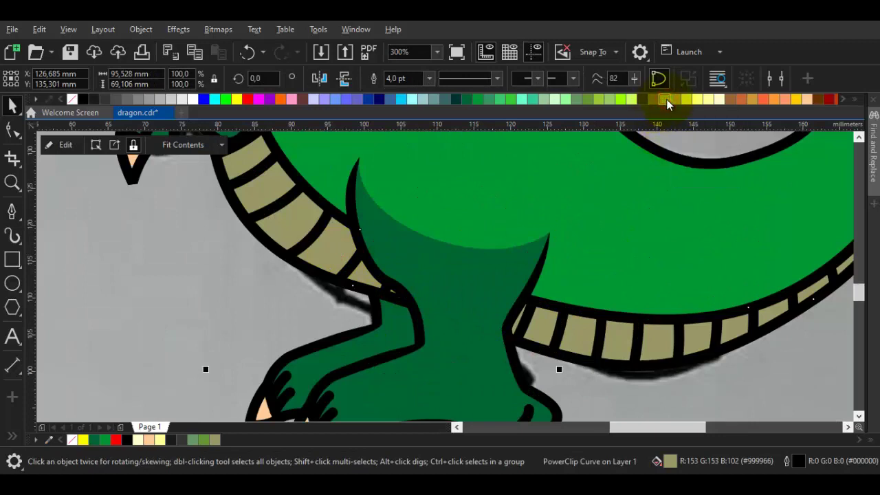
pyautogui.click(666, 99)
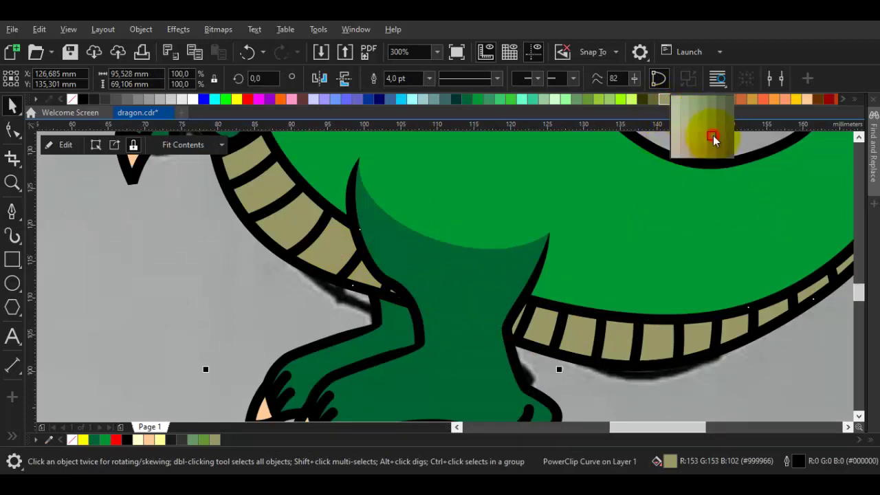
pyautogui.scroll(-2, 602, 259)
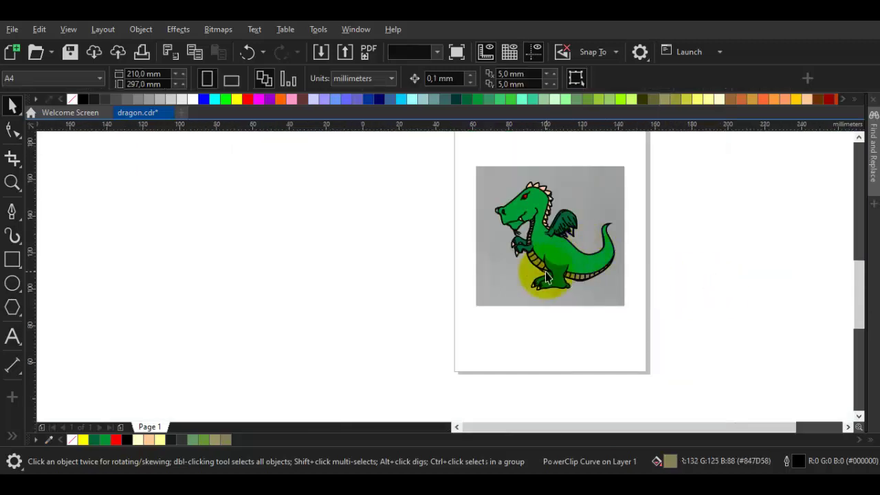
# Sample the body's bright green and fill the dark green leg and wing with it
pyautogui.scroll(2, 545, 272)
pyautogui.moveTo(595, 295); pyautogui.dragTo(582, 304)
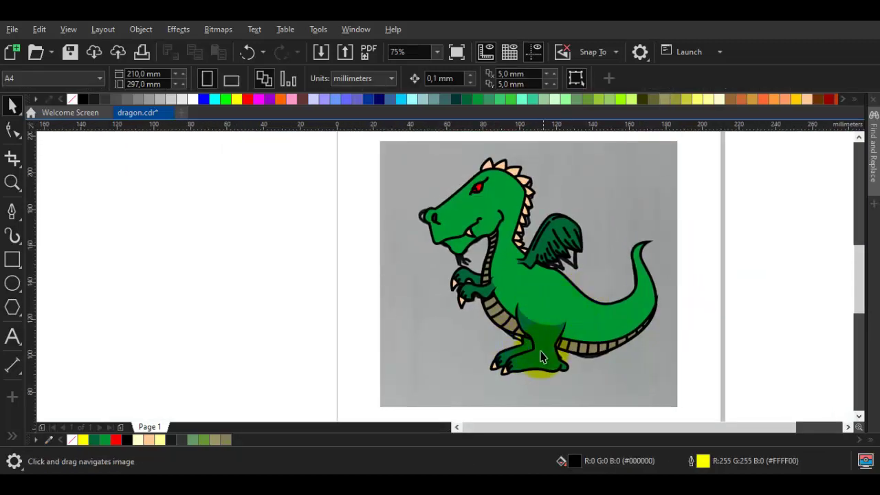
pyautogui.scroll(1, 544, 349)
pyautogui.hotkey('ctrl', 'shift', 'e')
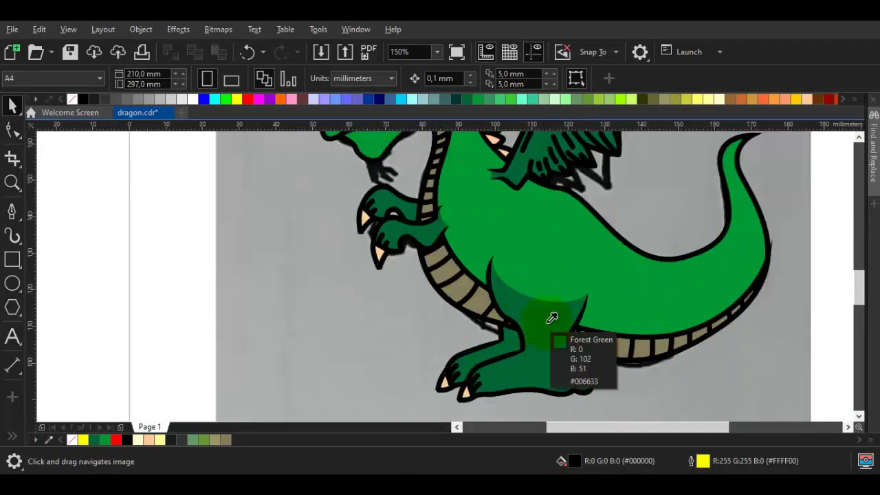
pyautogui.click(540, 282)
pyautogui.click(539, 337)
pyautogui.moveTo(525, 208); pyautogui.dragTo(526, 310)
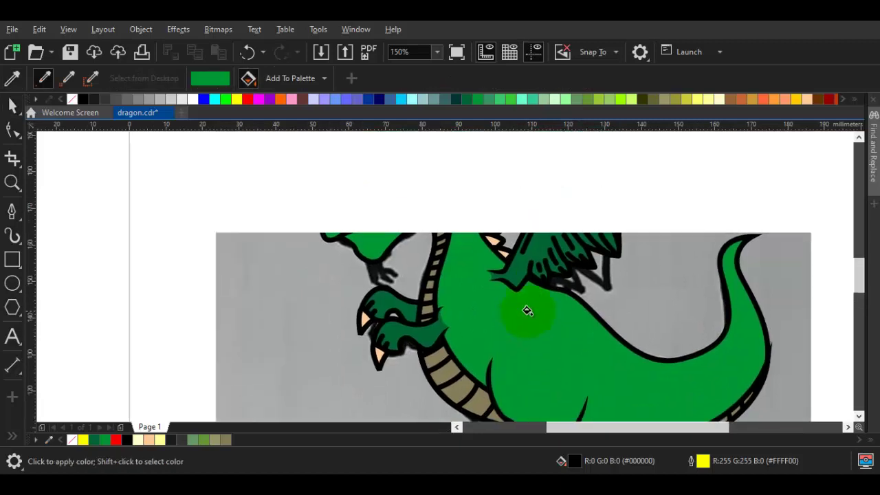
pyautogui.scroll(1, 535, 264)
pyautogui.click(538, 236)
pyautogui.click(273, 339)
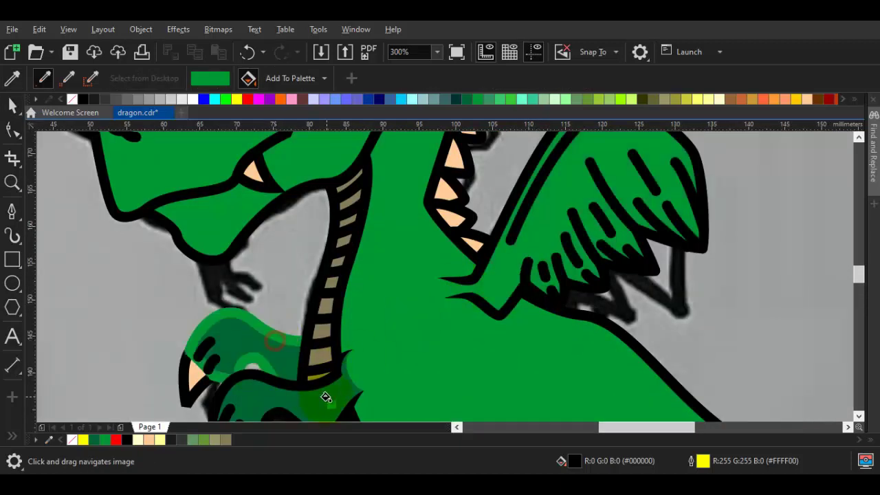
pyautogui.click(324, 396)
pyautogui.hotkey('ctrl', 'z')
pyautogui.hotkey('ctrl', 'z')
# Fill both dark green arms with the body's bright green
pyautogui.click(284, 360)
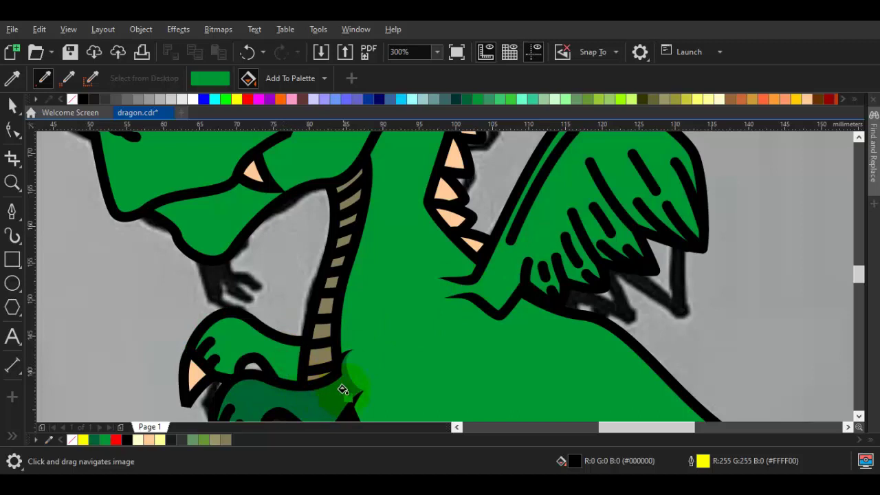
pyautogui.click(342, 389)
pyautogui.press('space')
pyautogui.scroll(-1, 348, 390)
pyautogui.moveTo(359, 369); pyautogui.dragTo(511, 260)
pyautogui.scroll(-1, 512, 259)
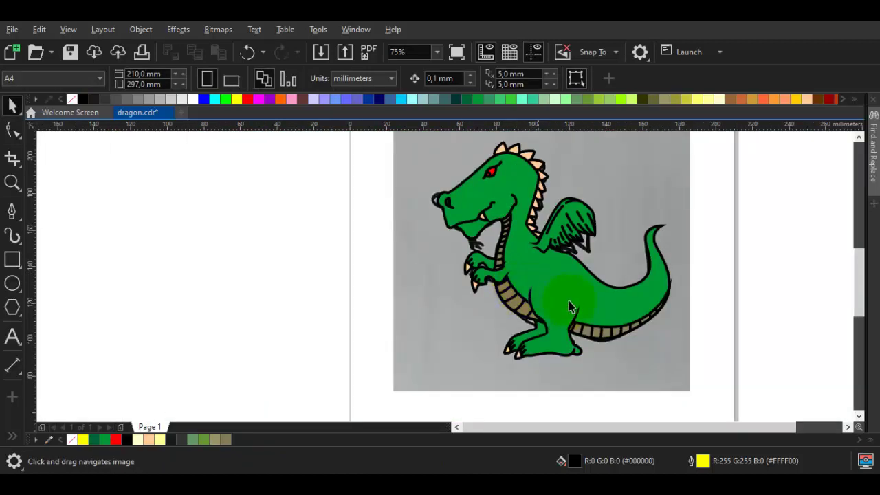
pyautogui.moveTo(568, 300); pyautogui.dragTo(525, 310)
pyautogui.click(731, 321)
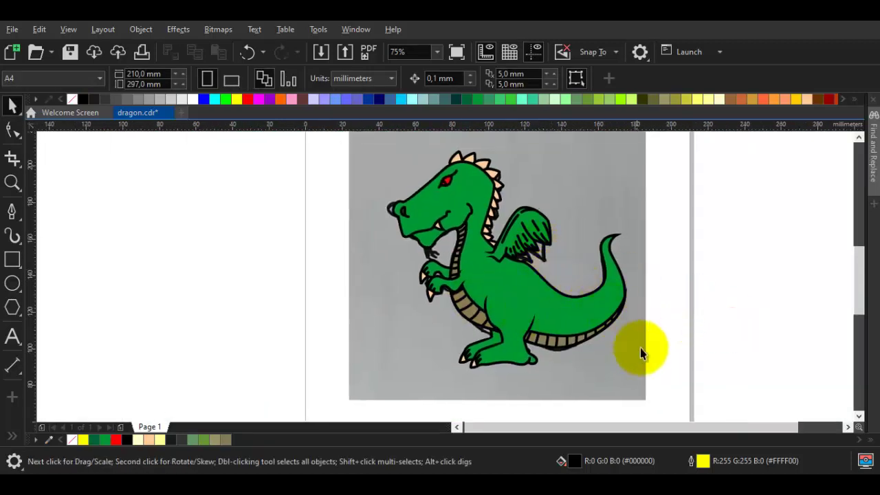
# Place a copy of the whole dragon drawing, without the reference image, on the empty area left of the page
pyautogui.moveTo(684, 377); pyautogui.dragTo(643, 362)
pyautogui.moveTo(400, 244); pyautogui.dragTo(326, 153)
pyautogui.moveTo(395, 209); pyautogui.dragTo(527, 211)
pyautogui.moveTo(536, 235); pyautogui.dragTo(193, 237)
pyautogui.click(357, 208)
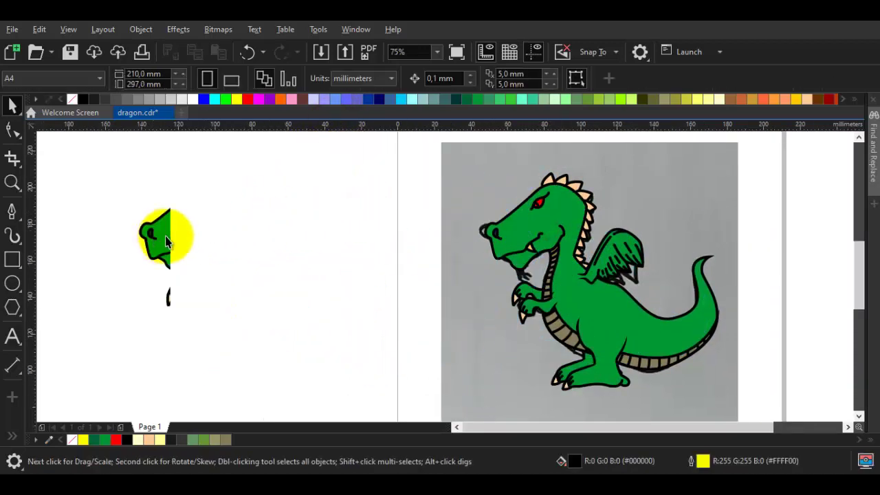
pyautogui.scroll(1, 169, 237)
pyautogui.scroll(1, 138, 224)
pyautogui.scroll(-2, 141, 233)
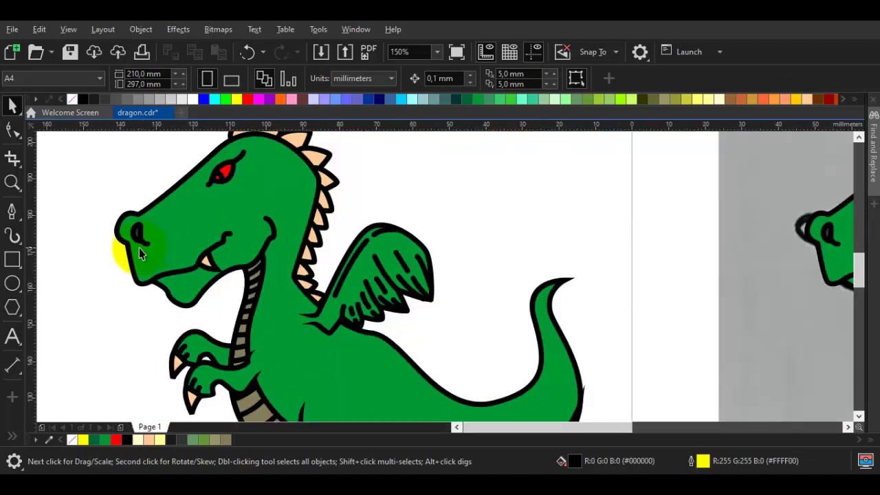
# Undo the placement of the dragon drawing on the empty area beside the page
pyautogui.scroll(-1, 139, 248)
pyautogui.hotkey('ctrl', 'z')
pyautogui.scroll(3, 481, 251)
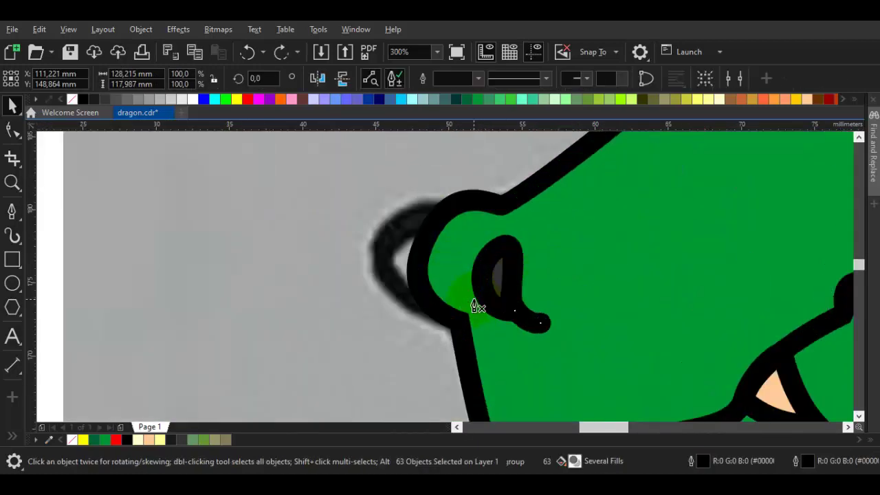
pyautogui.moveTo(473, 307); pyautogui.dragTo(458, 303)
pyautogui.scroll(1, 458, 303)
pyautogui.moveTo(501, 334); pyautogui.dragTo(430, 333)
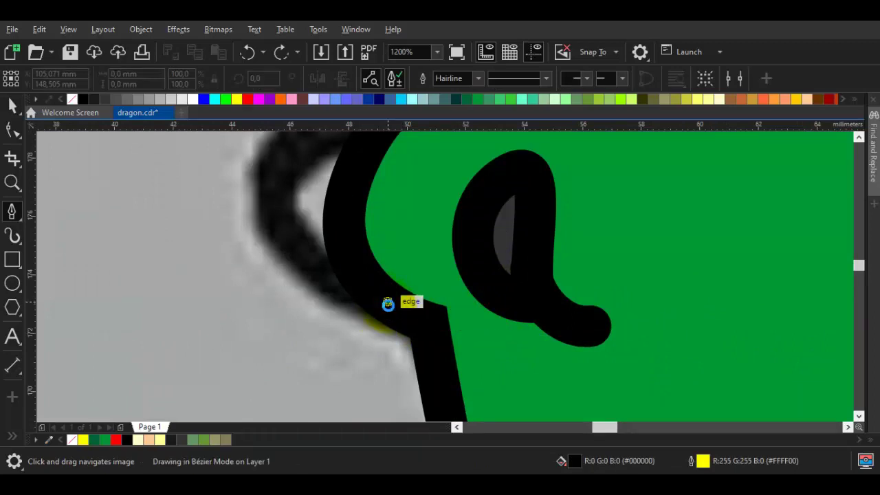
pyautogui.click(387, 303)
pyautogui.press('space')
pyautogui.press('space')
pyautogui.hotkey('ctrl', 'z')
pyautogui.press('space')
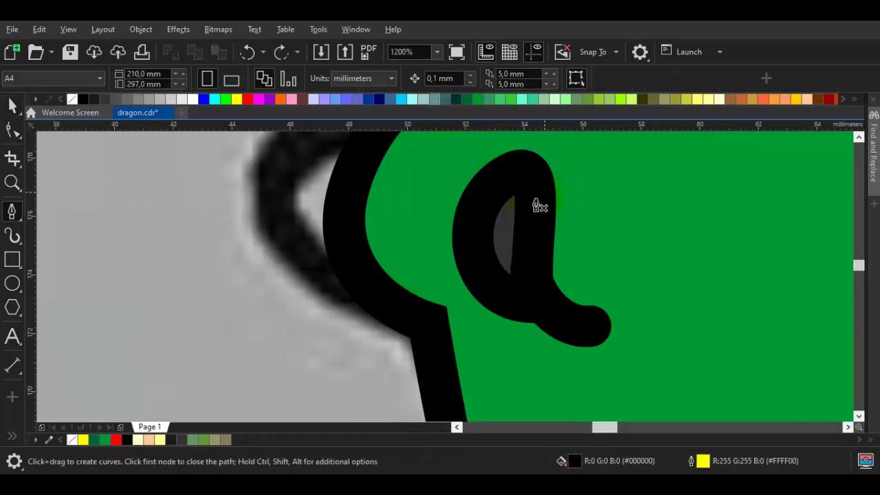
pyautogui.press('space')
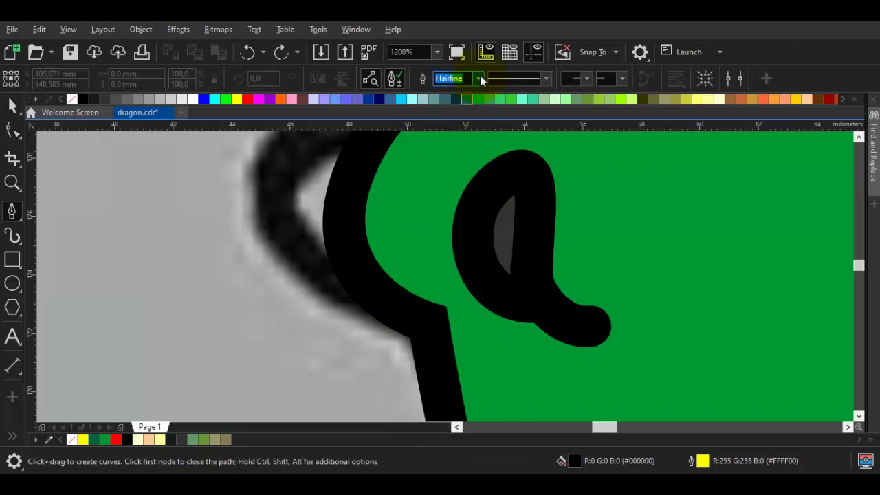
# Set the outline width to 4 pt and draw a short black curve about 3.7 mm wide from the snout's lower edge
pyautogui.click(480, 77)
pyautogui.click(458, 170)
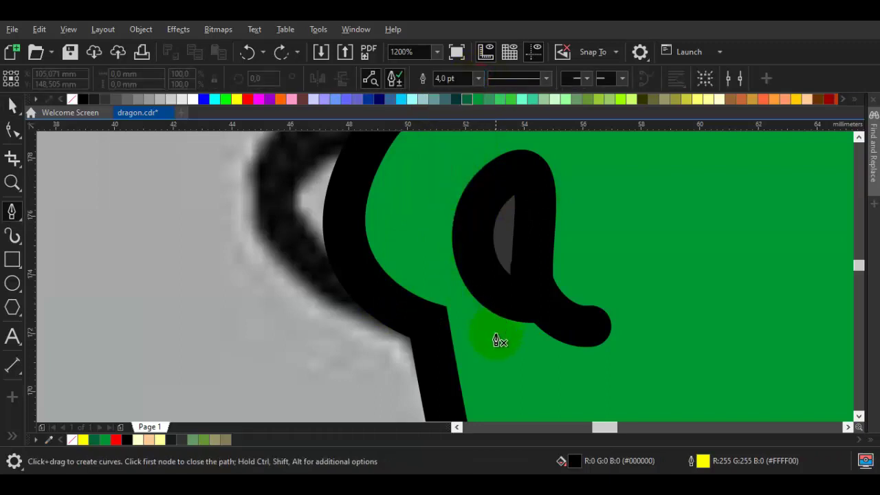
pyautogui.click(388, 303)
pyautogui.press('space')
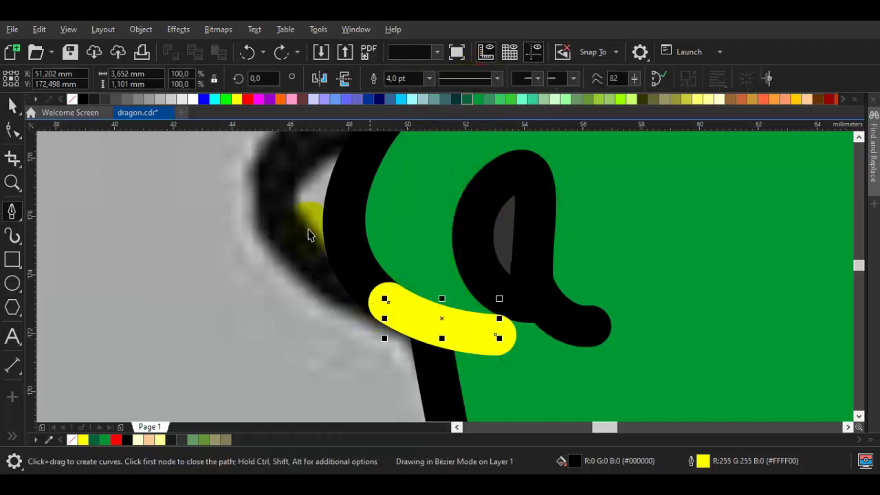
pyautogui.rightClick(83, 99)
pyautogui.scroll(-2, 411, 301)
pyautogui.scroll(-3, 430, 320)
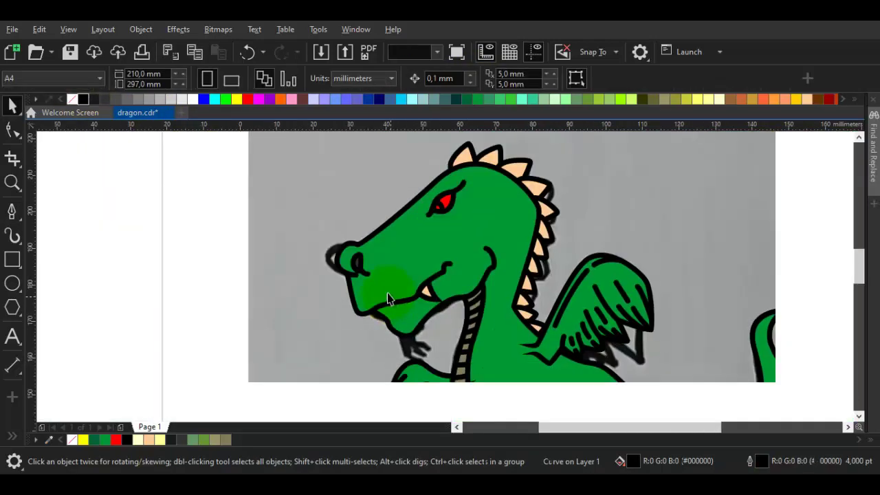
# Draw a curve about 5.3 mm high from the snout's bridge down beside the nostril and colour its outline black
pyautogui.scroll(4, 347, 289)
pyautogui.press('space')
pyautogui.scroll(2, 350, 300)
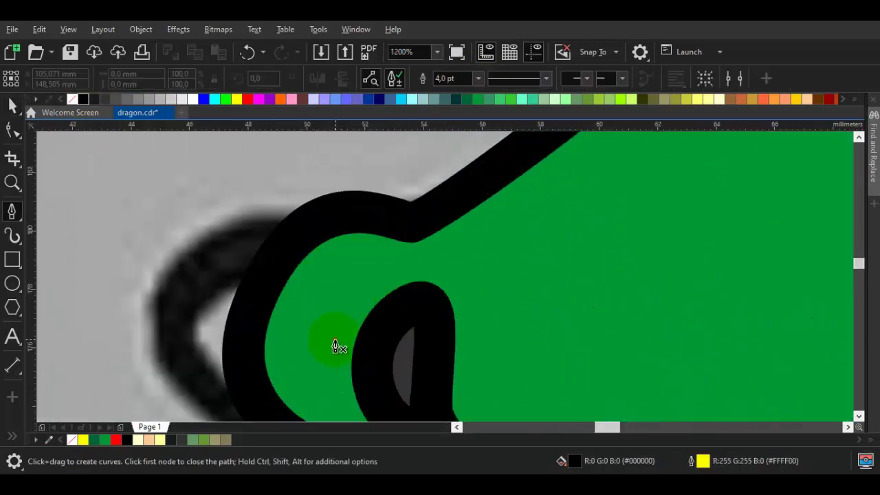
pyautogui.click(474, 186)
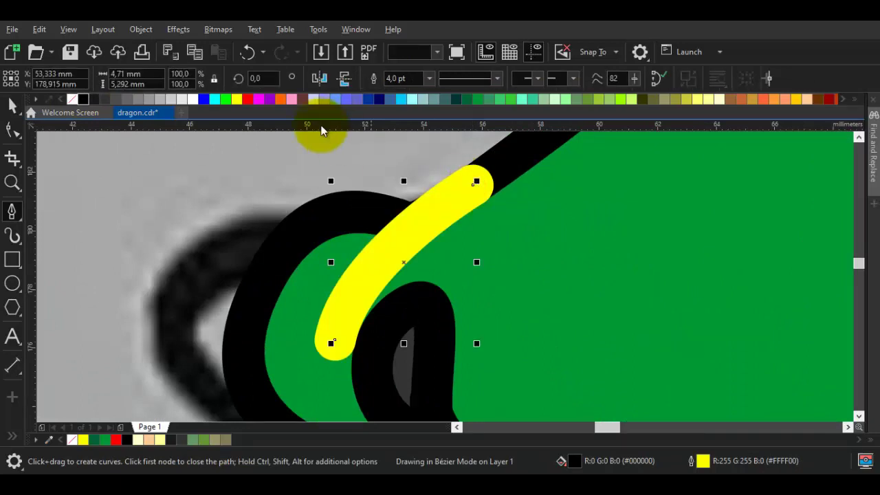
pyautogui.press('space')
pyautogui.rightClick(83, 99)
pyautogui.scroll(-3, 446, 246)
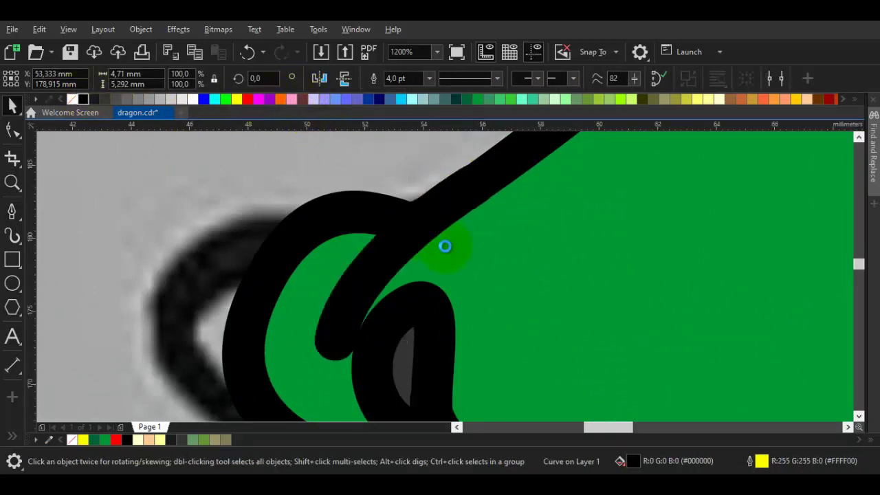
pyautogui.press('Escape')
# Draw a black 4 pt curved accent line inside the crown of the head, following the edge below the spikes
pyautogui.moveTo(568, 223); pyautogui.dragTo(491, 230)
pyautogui.scroll(1, 490, 183)
pyautogui.scroll(4, 491, 186)
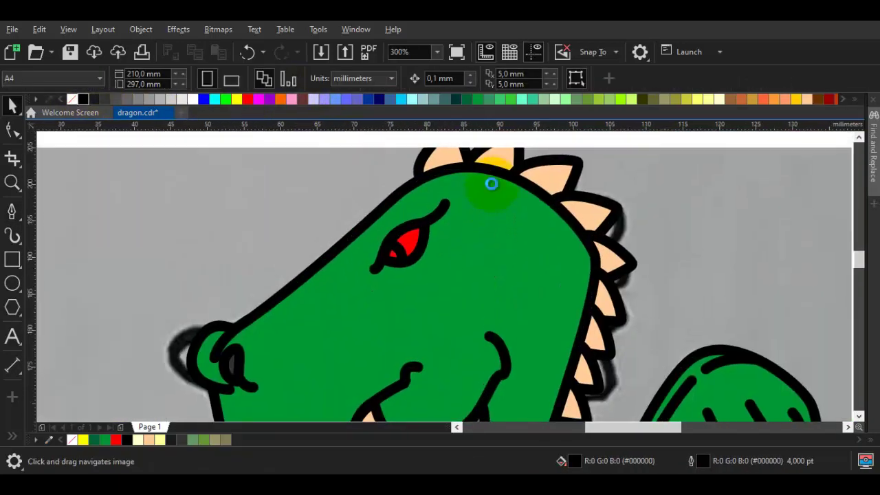
pyautogui.press('space')
pyautogui.moveTo(471, 179); pyautogui.dragTo(516, 174)
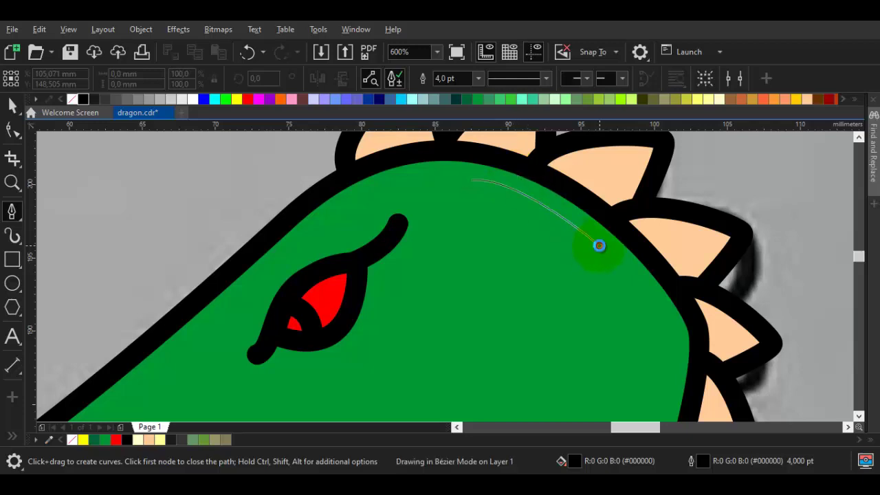
pyautogui.doubleClick(602, 247)
pyautogui.press('space')
pyautogui.scroll(-3, 621, 284)
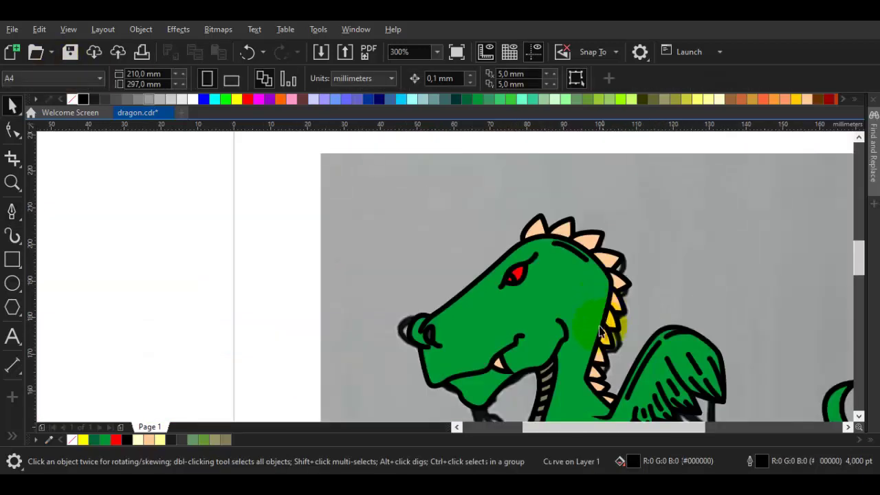
# Draw two short curved crease lines stacked above the cheek line at the back of the jaw
pyautogui.scroll(3, 544, 276)
pyautogui.press('space')
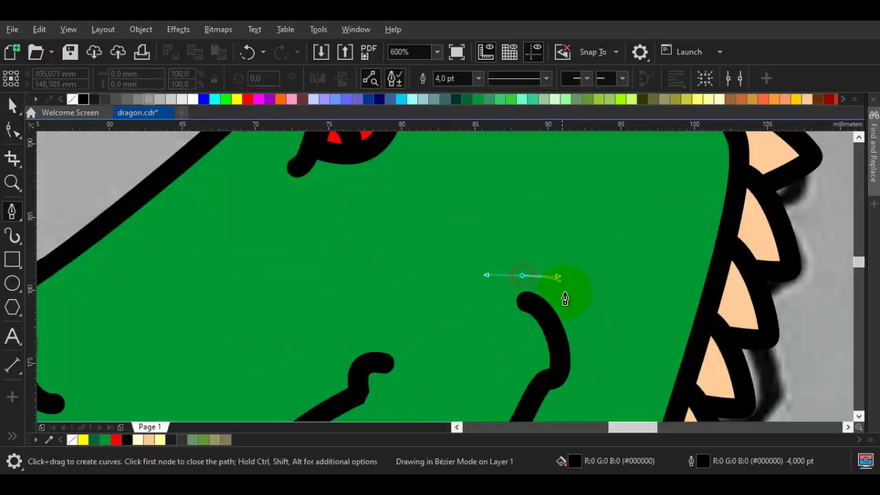
pyautogui.doubleClick(566, 303)
pyautogui.press('space')
pyautogui.press('space')
pyautogui.moveTo(518, 245); pyautogui.dragTo(544, 238)
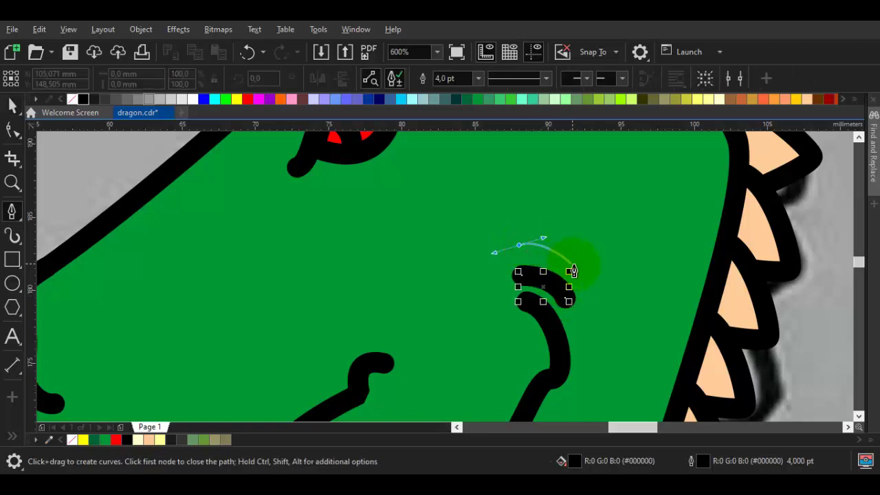
pyautogui.doubleClick(556, 259)
pyautogui.press('space')
pyautogui.scroll(-3, 552, 254)
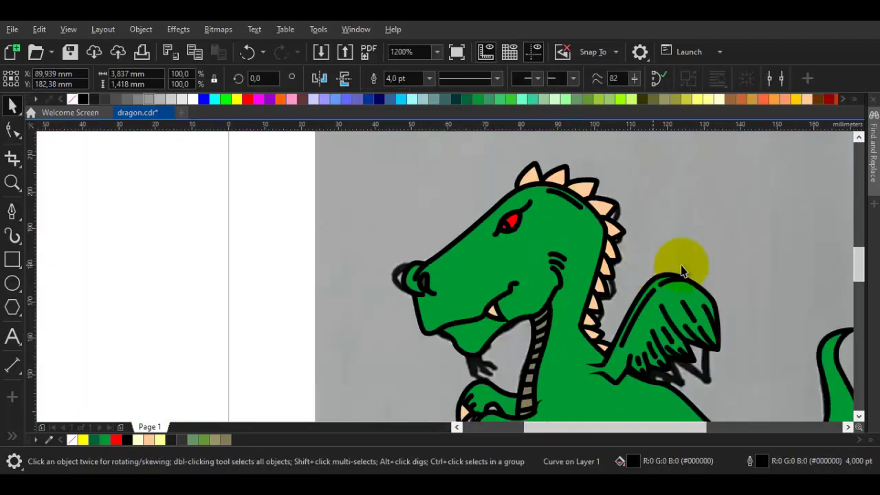
# Draw two short curved creases above the curled corner of the mouth, nudging the lower one slightly up
pyautogui.press('space')
pyautogui.scroll(5, 535, 296)
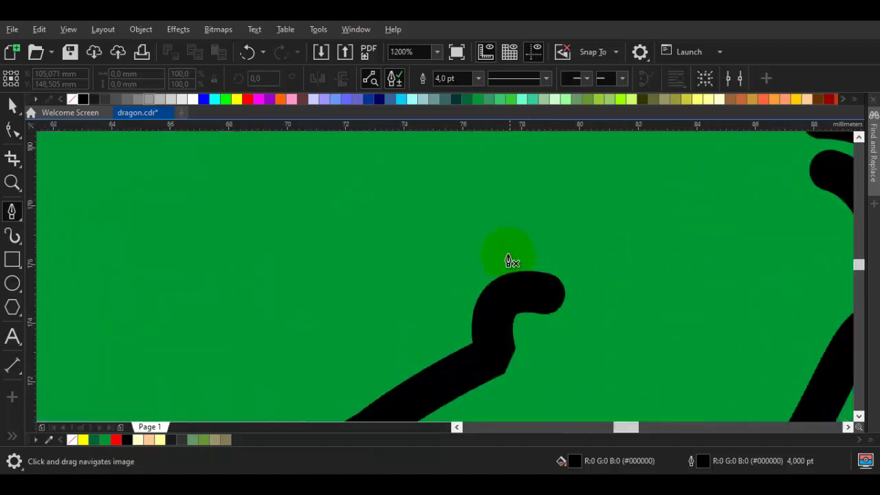
pyautogui.doubleClick(581, 265)
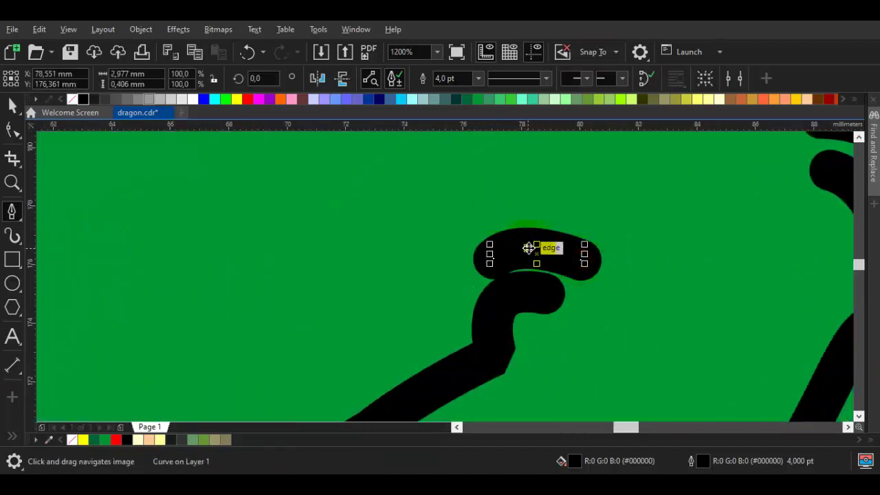
pyautogui.press('space')
pyautogui.moveTo(523, 240); pyautogui.dragTo(514, 232)
pyautogui.press('space')
pyautogui.moveTo(482, 195); pyautogui.dragTo(493, 183)
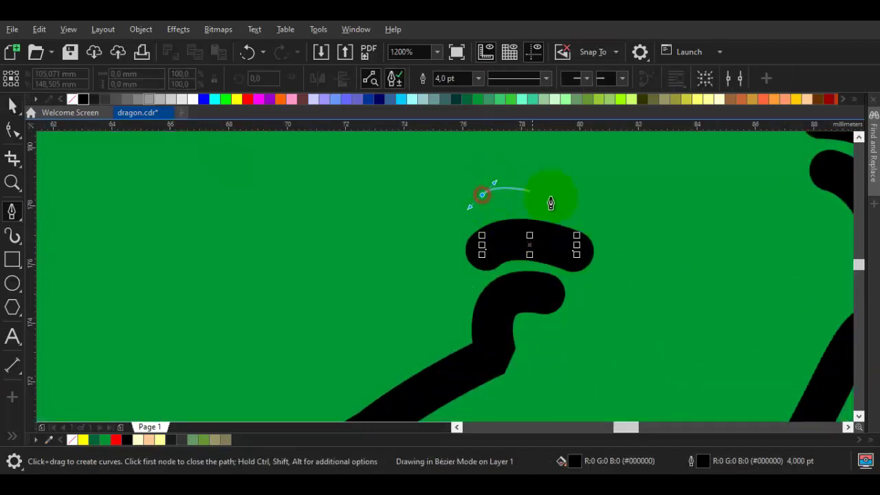
pyautogui.scroll(-8, 571, 198)
pyautogui.press('space')
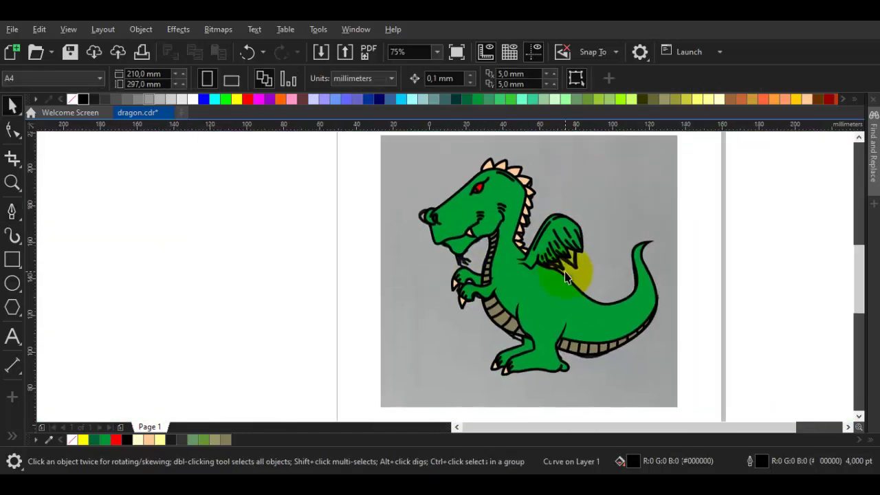
# Draw a curve about 5.1 mm wide under the front of the mouth line, starting at the lower lip
pyautogui.scroll(8, 444, 242)
pyautogui.press('space')
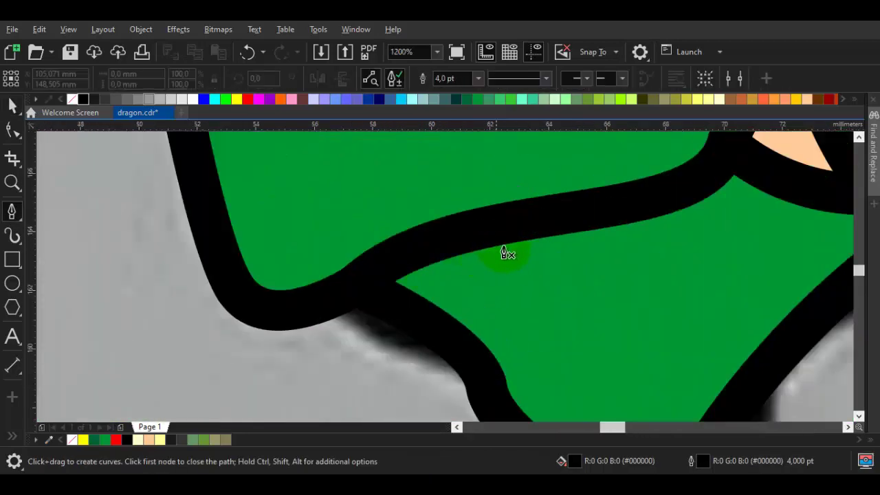
pyautogui.click(479, 249)
pyautogui.moveTo(431, 303); pyautogui.dragTo(459, 255)
pyautogui.click(580, 220)
pyautogui.press('space')
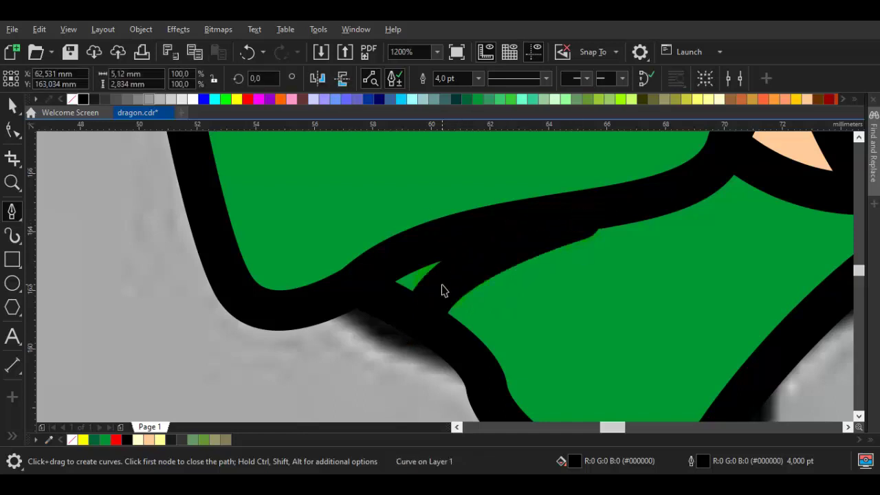
# Adjust the new lip curve's ends so that it blends into the lower lip and the mouth line
pyautogui.doubleClick(442, 286)
pyautogui.moveTo(429, 307); pyautogui.dragTo(418, 306)
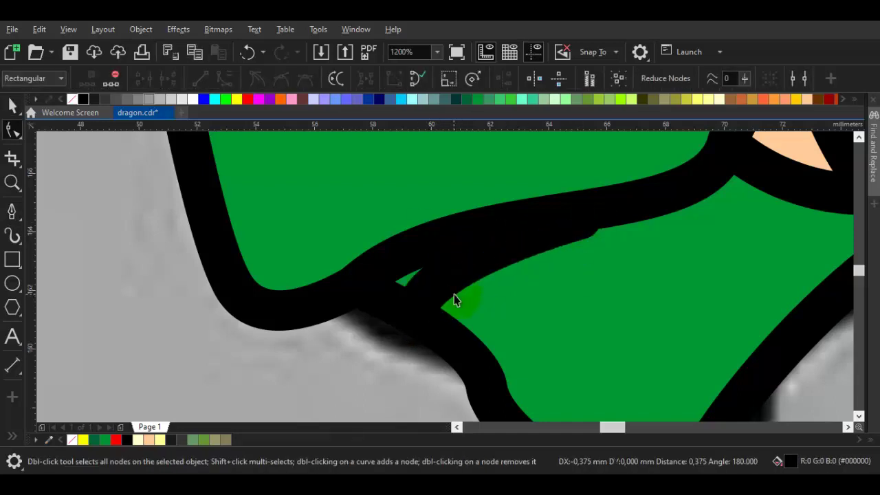
pyautogui.scroll(-1, 454, 296)
pyautogui.scroll(1, 521, 268)
pyautogui.press('space')
pyautogui.doubleClick(511, 255)
pyautogui.moveTo(516, 245); pyautogui.dragTo(530, 231)
pyautogui.scroll(-4, 547, 256)
pyautogui.press('space')
pyautogui.press('Escape')
pyautogui.moveTo(645, 315); pyautogui.dragTo(590, 315)
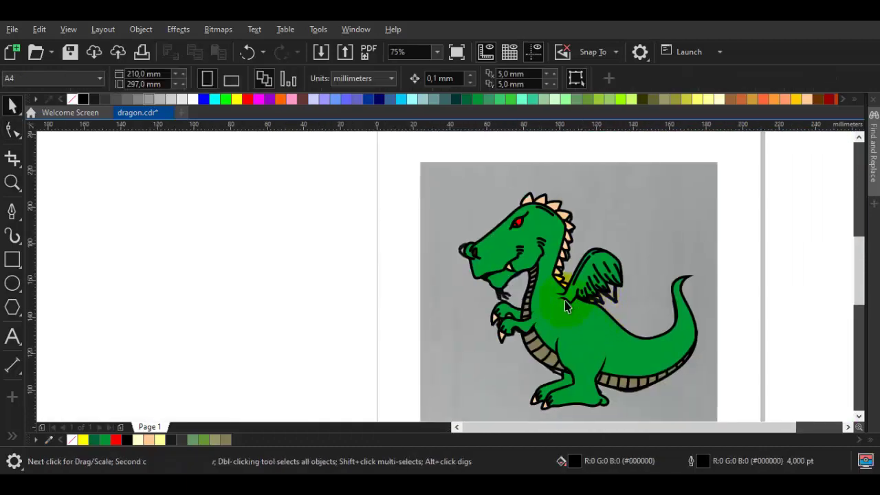
# Draw three short curved 4 pt beard strokes hanging from the underside of the chin
pyautogui.scroll(3, 491, 289)
pyautogui.press('space')
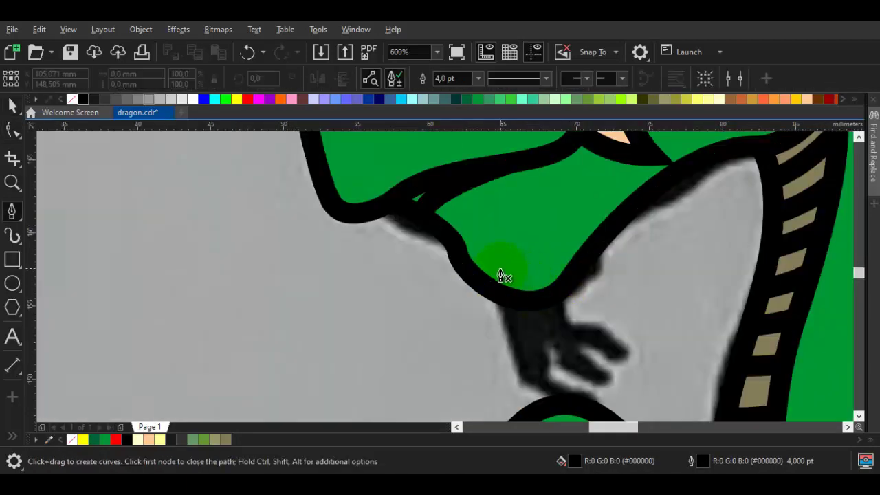
pyautogui.moveTo(508, 313); pyautogui.dragTo(483, 297)
pyautogui.moveTo(504, 329); pyautogui.dragTo(467, 313)
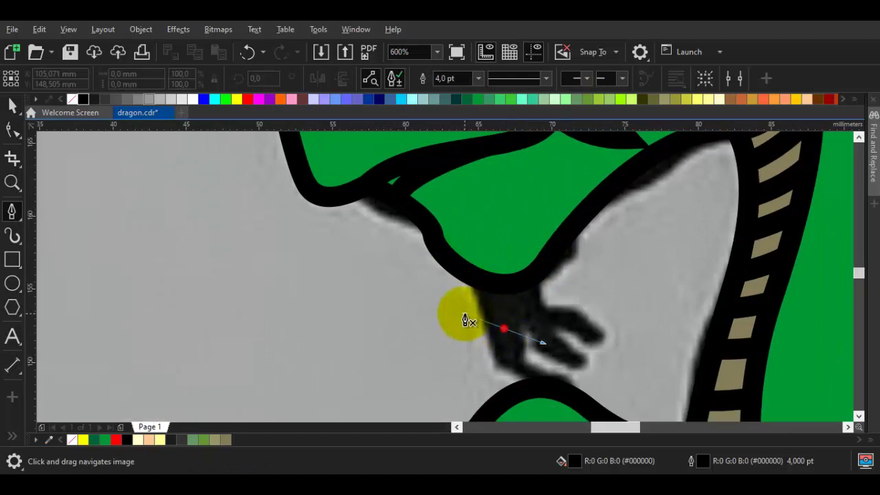
pyautogui.click(486, 256)
pyautogui.moveTo(543, 332); pyautogui.dragTo(510, 308)
pyautogui.click(515, 248)
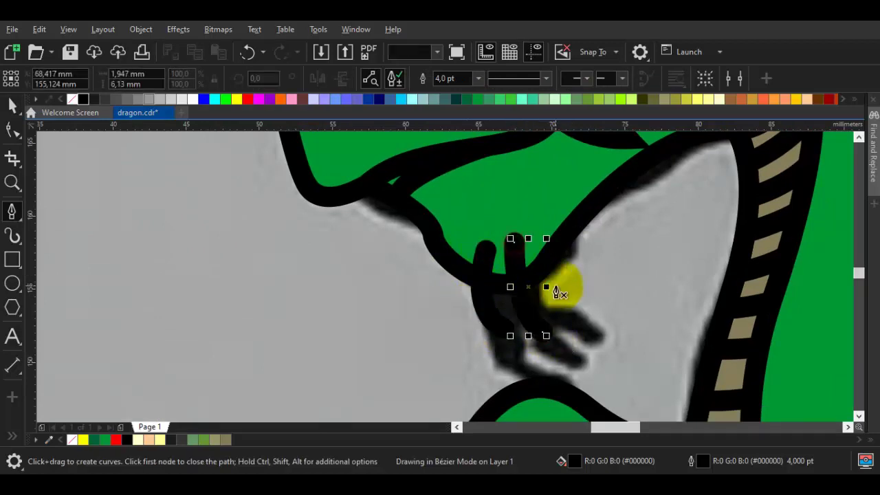
pyautogui.scroll(-3, 536, 249)
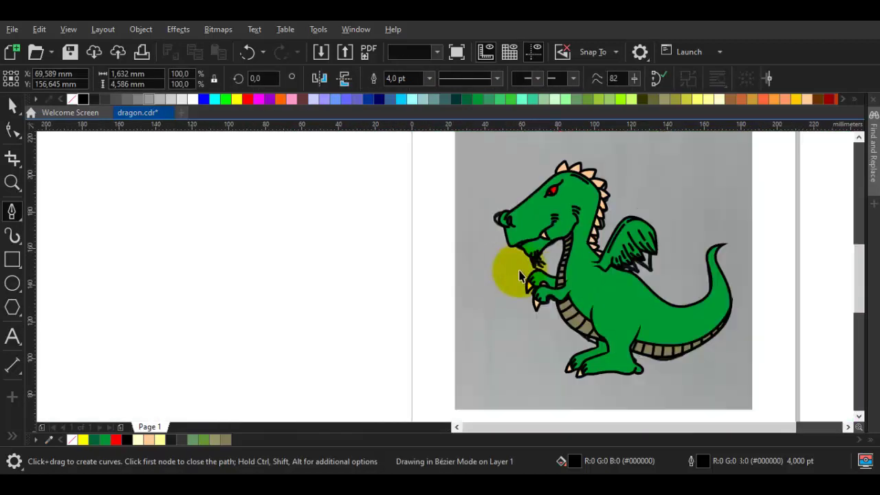
# Check the dragon drawing without its background by moving the reference image aside and restoring it
pyautogui.press('space')
pyautogui.moveTo(487, 278); pyautogui.dragTo(804, 285)
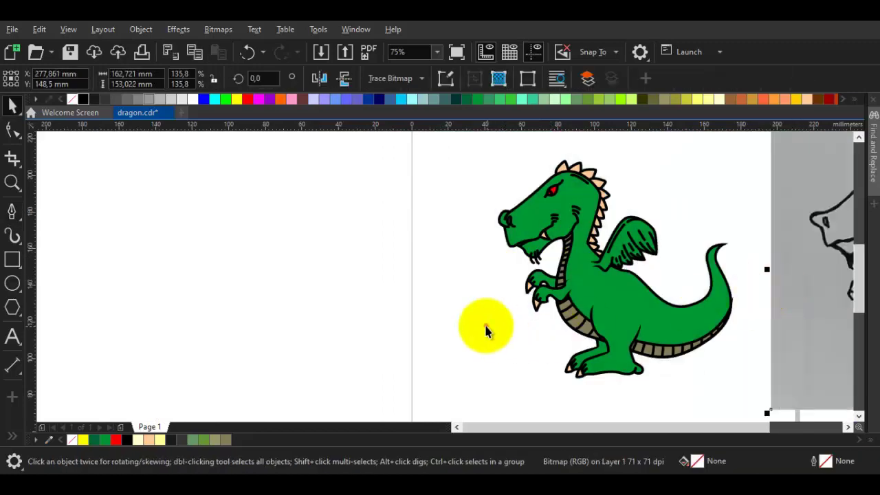
pyautogui.click(484, 324)
pyautogui.hotkey('ctrl', 'z')
# Reshape the chin beard strokes by moving their end nodes and curve handles closer to the sketched beard
pyautogui.scroll(5, 544, 276)
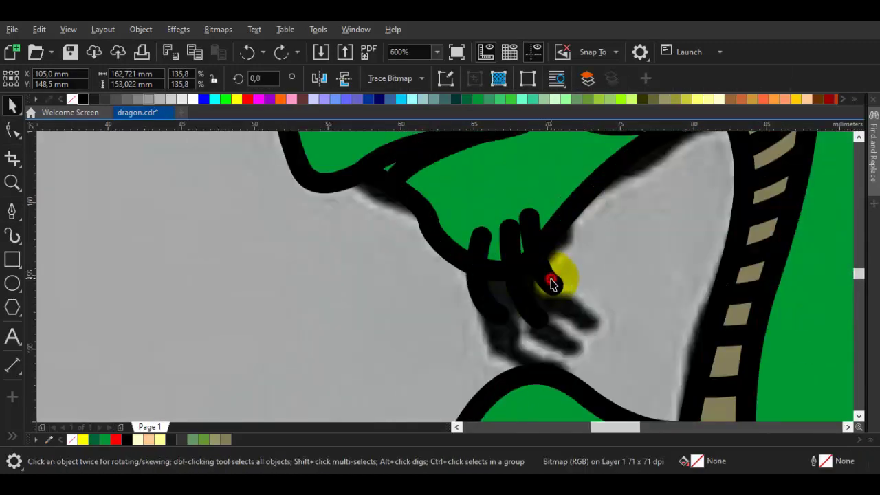
pyautogui.doubleClick(551, 280)
pyautogui.moveTo(556, 282)
pyautogui.mouseDown()
pyautogui.moveTo(548, 333)
pyautogui.moveTo(508, 320)
pyautogui.mouseUp()
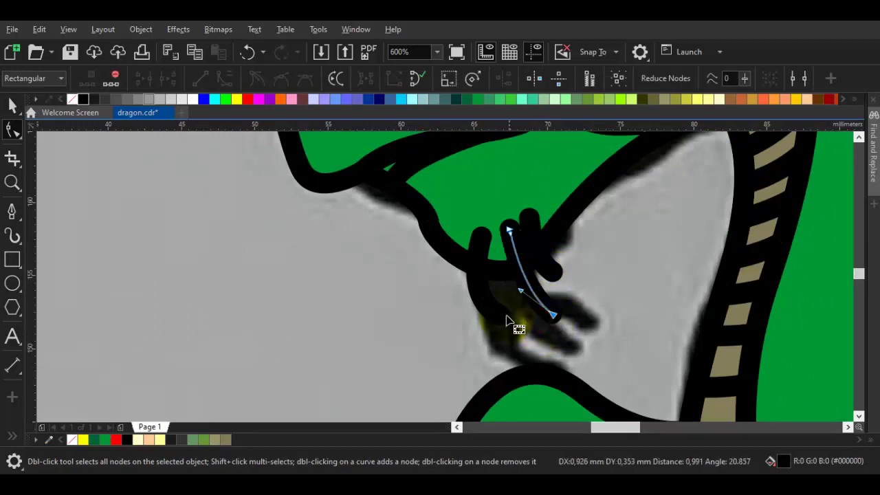
pyautogui.moveTo(469, 297)
pyautogui.mouseDown()
pyautogui.moveTo(481, 302)
pyautogui.moveTo(470, 283)
pyautogui.mouseUp()
pyautogui.moveTo(479, 237); pyautogui.dragTo(489, 226)
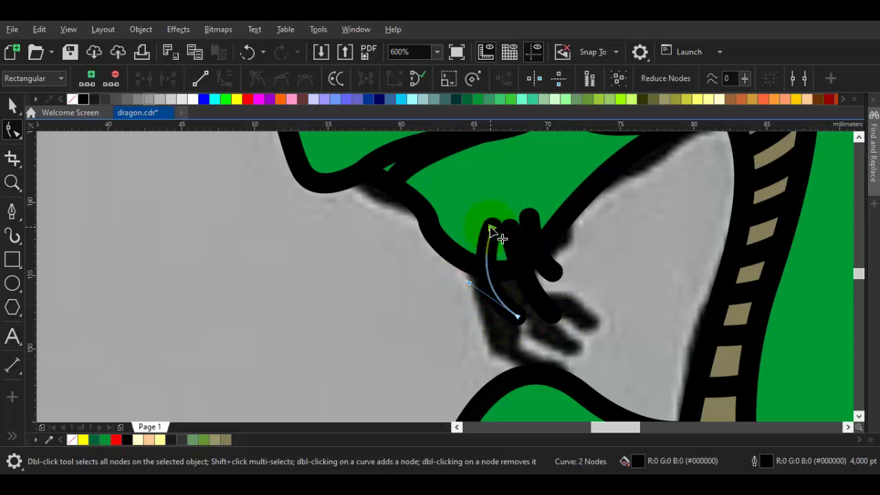
pyautogui.press('space')
pyautogui.press('Escape')
# Move the upper ends of the beard strokes towards each other so they meet inside the chin
pyautogui.scroll(-1, 496, 233)
pyautogui.scroll(2, 488, 230)
pyautogui.press('F5')
pyautogui.click(514, 233)
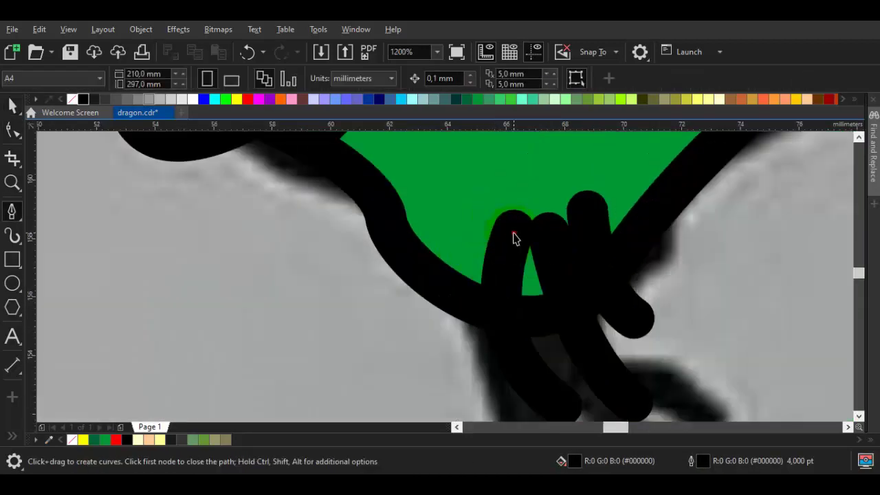
pyautogui.press('space')
pyautogui.click(514, 233)
pyautogui.press('F10')
pyautogui.moveTo(514, 232); pyautogui.dragTo(537, 230)
pyautogui.click(546, 237)
pyautogui.click(577, 224)
pyautogui.moveTo(588, 209); pyautogui.dragTo(552, 220)
pyautogui.press('space')
pyautogui.press('Escape')
# Draw another beard stroke about 5.8 mm high at the front of the chin and shift it against the others
pyautogui.press('F5')
pyautogui.moveTo(500, 206); pyautogui.dragTo(422, 286)
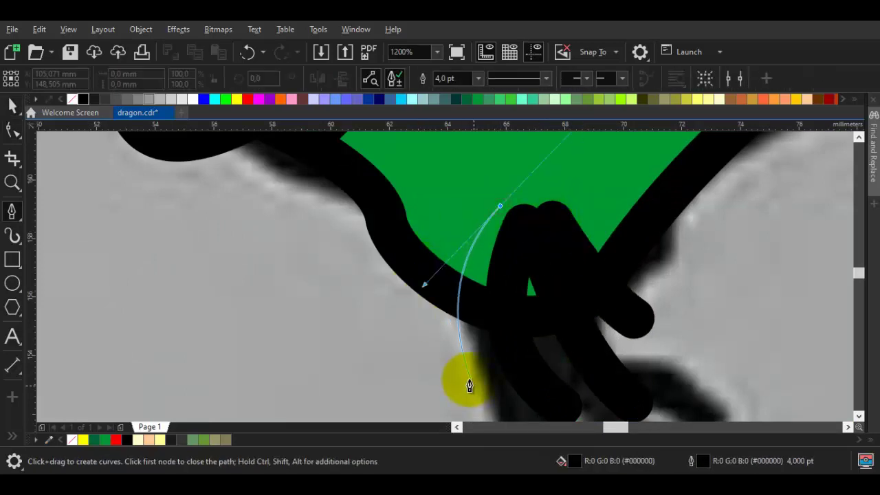
pyautogui.click(462, 375)
pyautogui.press('Escape')
pyautogui.press('space')
pyautogui.click(502, 208)
pyautogui.moveTo(500, 205); pyautogui.dragTo(509, 212)
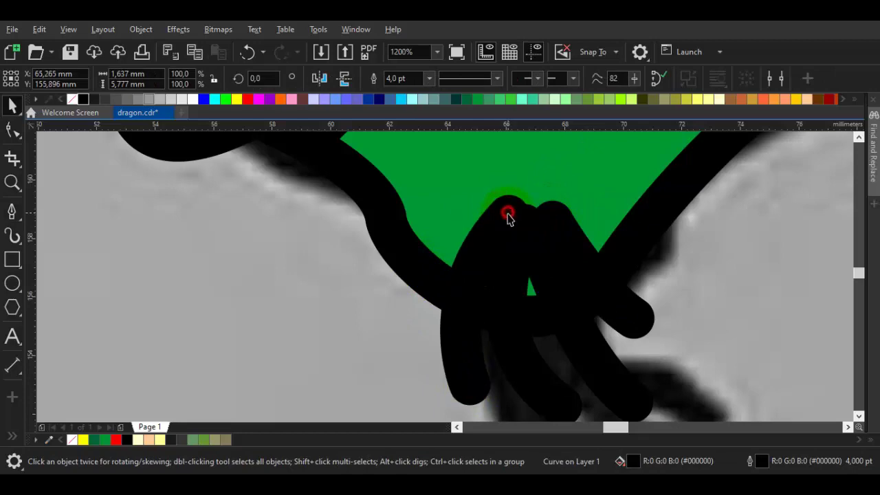
# Check the dragon with the new beard strokes by moving the reference sketch off the page and undoing the move
pyautogui.scroll(-5, 512, 250)
pyautogui.press('Escape')
pyautogui.moveTo(497, 271); pyautogui.dragTo(686, 288)
pyautogui.click(575, 353)
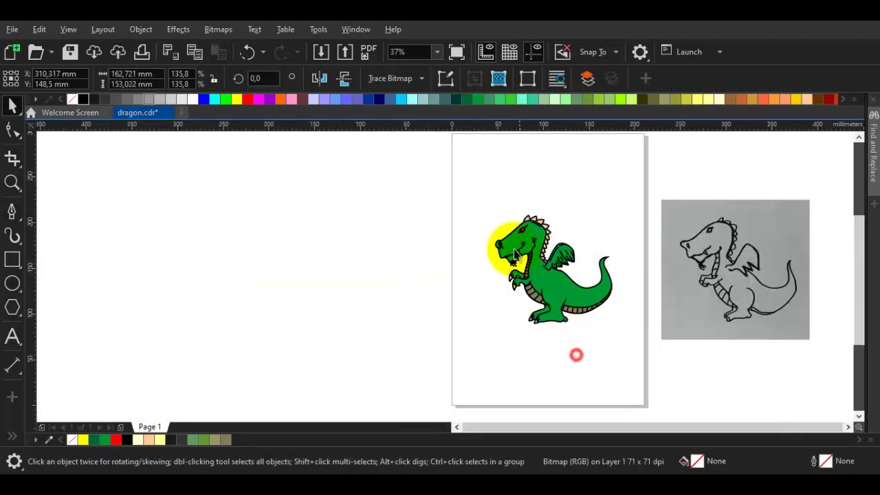
pyautogui.scroll(2, 520, 256)
pyautogui.hotkey('ctrl', 'z')
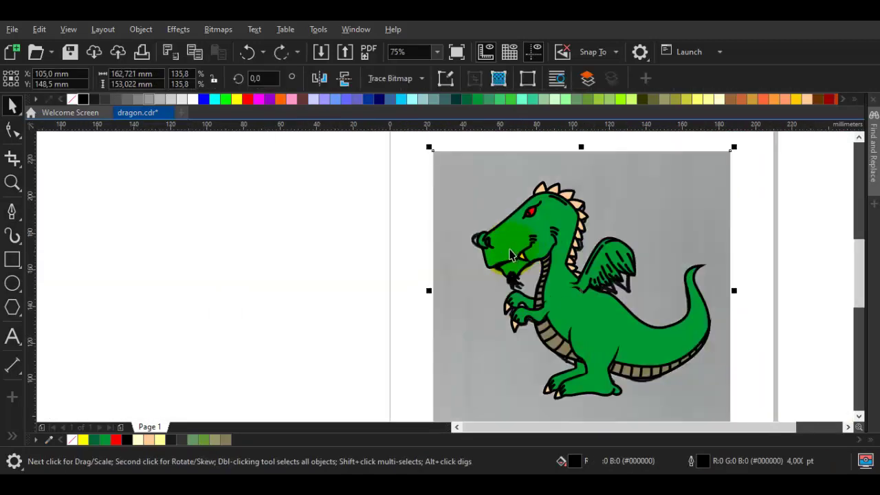
# Inspect the claw, toe and heel lines on the dragon's feet for missing details
pyautogui.scroll(-2, 544, 275)
pyautogui.click(710, 372)
pyautogui.press('p')
pyautogui.scroll(4, 596, 352)
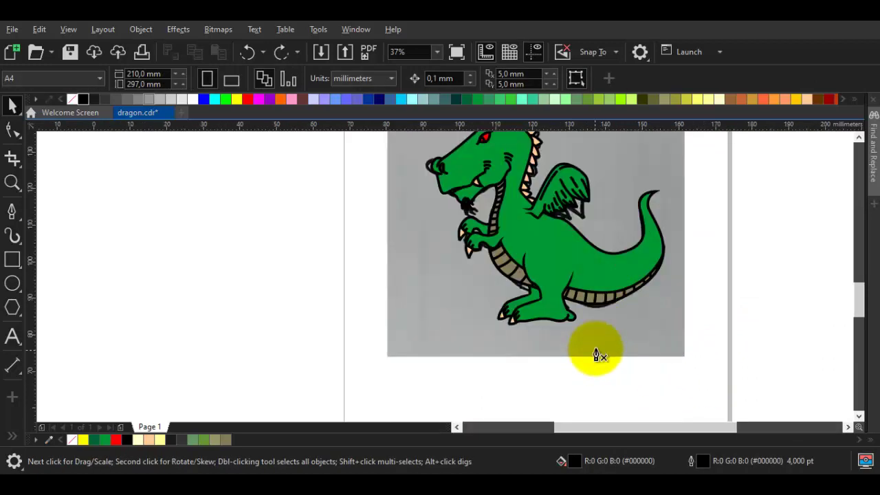
pyautogui.scroll(-6, 688, 293)
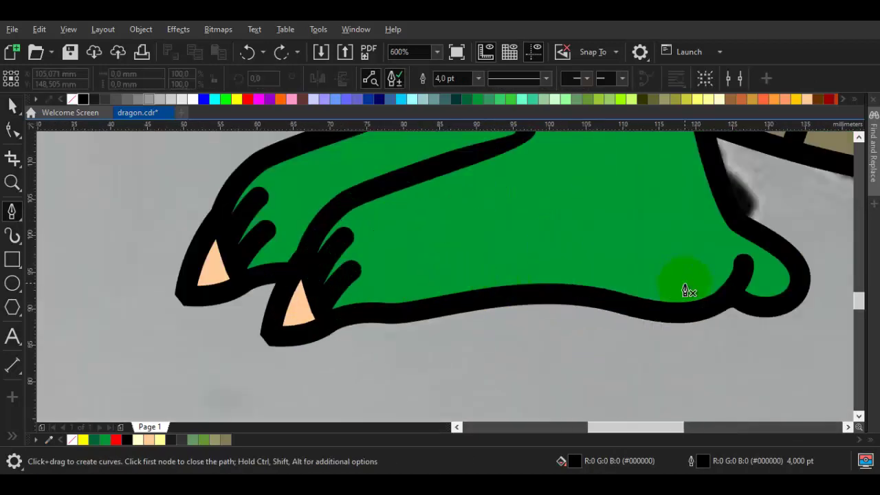
pyautogui.press('space')
pyautogui.scroll(-2, 649, 220)
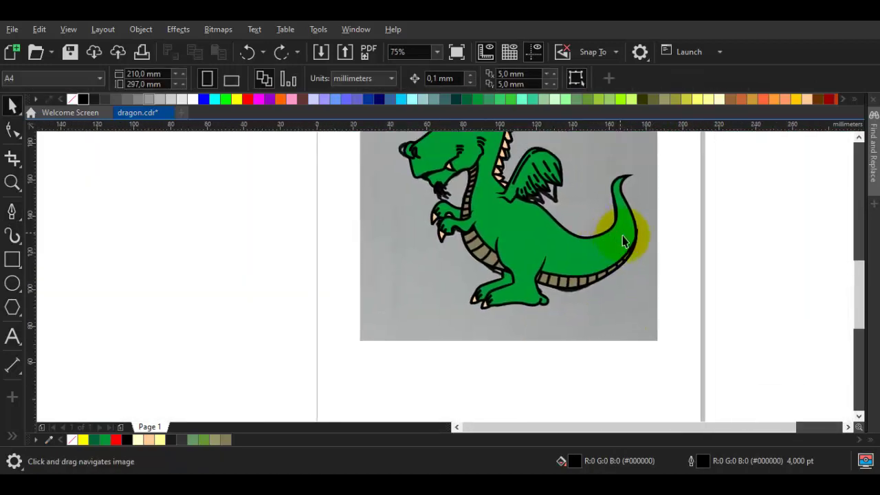
pyautogui.press('F5')
pyautogui.press('space')
# Place a copy of the complete dragon, without the reference sketch, left of the page and convert its outlines to objects
pyautogui.moveTo(684, 326); pyautogui.dragTo(512, 155)
pyautogui.moveTo(548, 190)
pyautogui.mouseDown()
pyautogui.moveTo(436, 211)
pyautogui.moveTo(297, 200)
pyautogui.mouseUp()
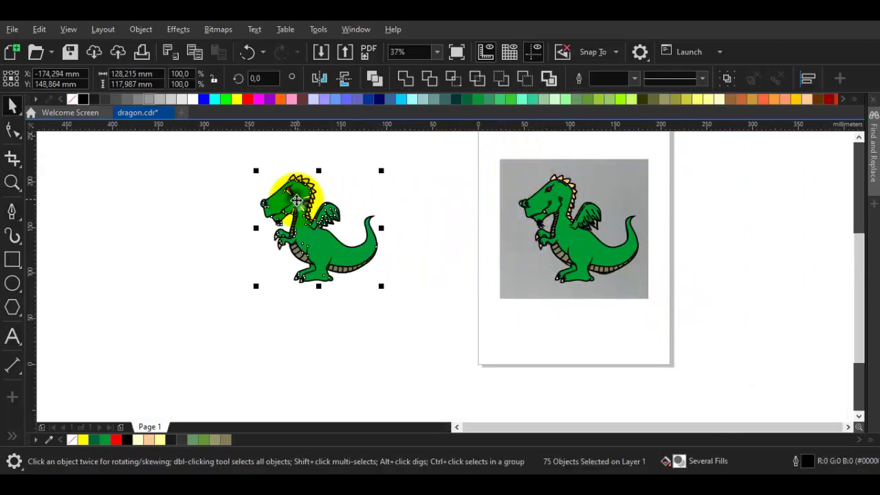
pyautogui.rightClick(297, 200)
pyautogui.click(182, 212)
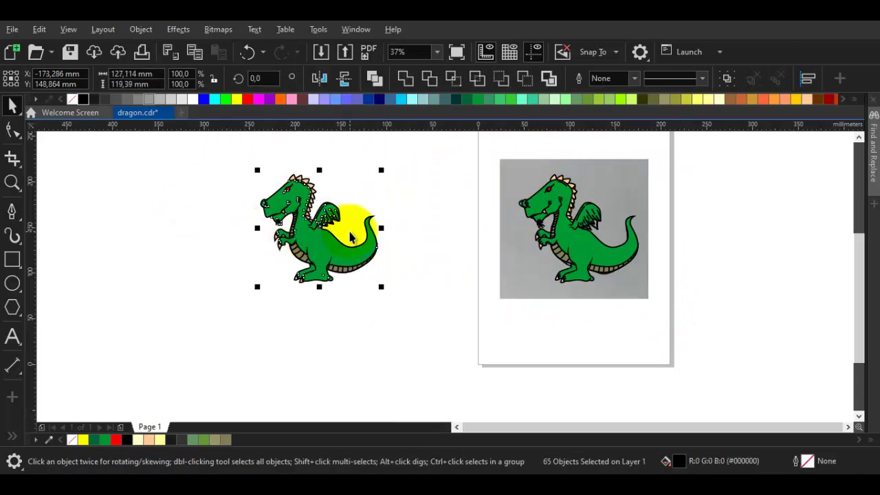
pyautogui.scroll(2, 291, 229)
pyautogui.scroll(-2, 287, 224)
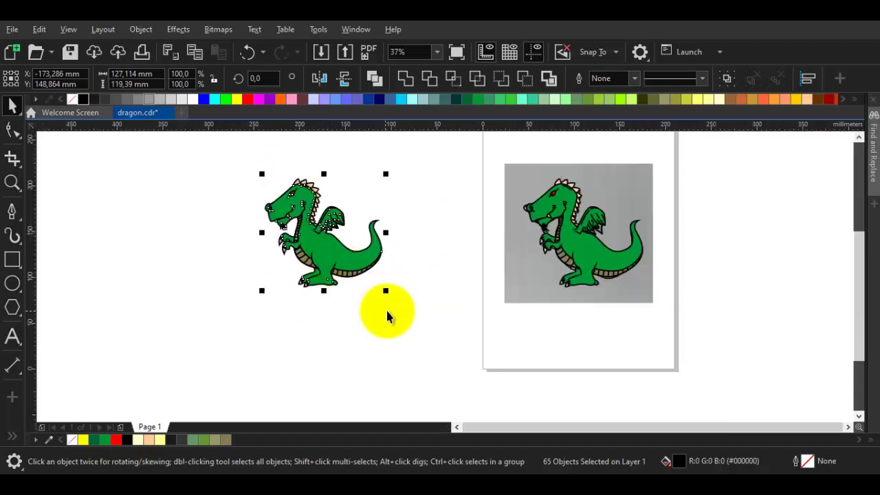
# Select all parts of the copied dragon, group them into one object and deselect it
pyautogui.moveTo(196, 182); pyautogui.dragTo(196, 183)
pyautogui.rightClick(296, 211)
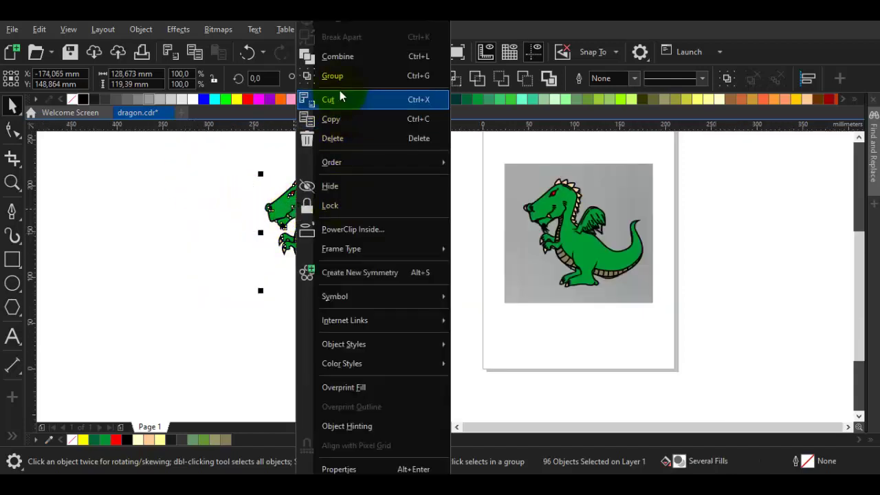
pyautogui.click(328, 73)
pyautogui.scroll(2, 299, 216)
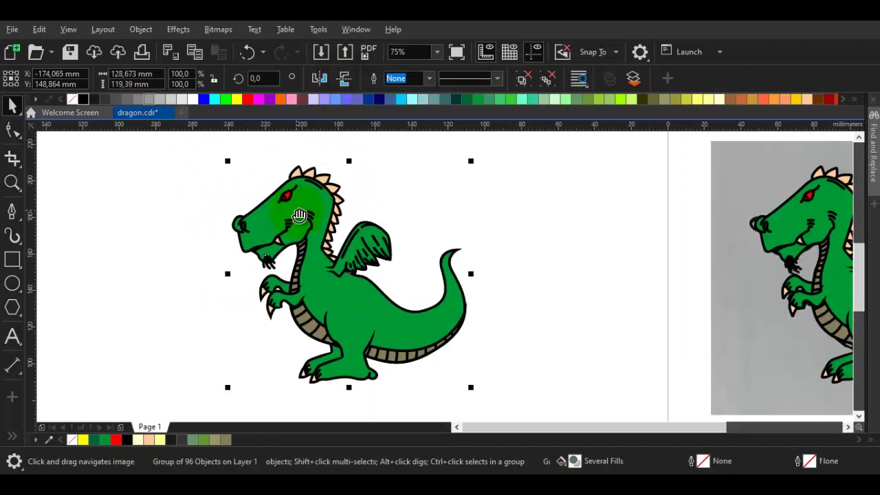
pyautogui.click(436, 214)
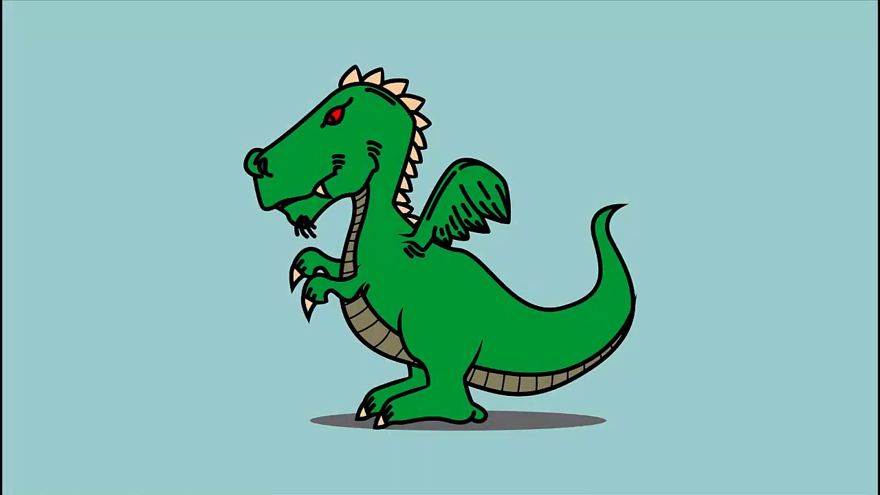